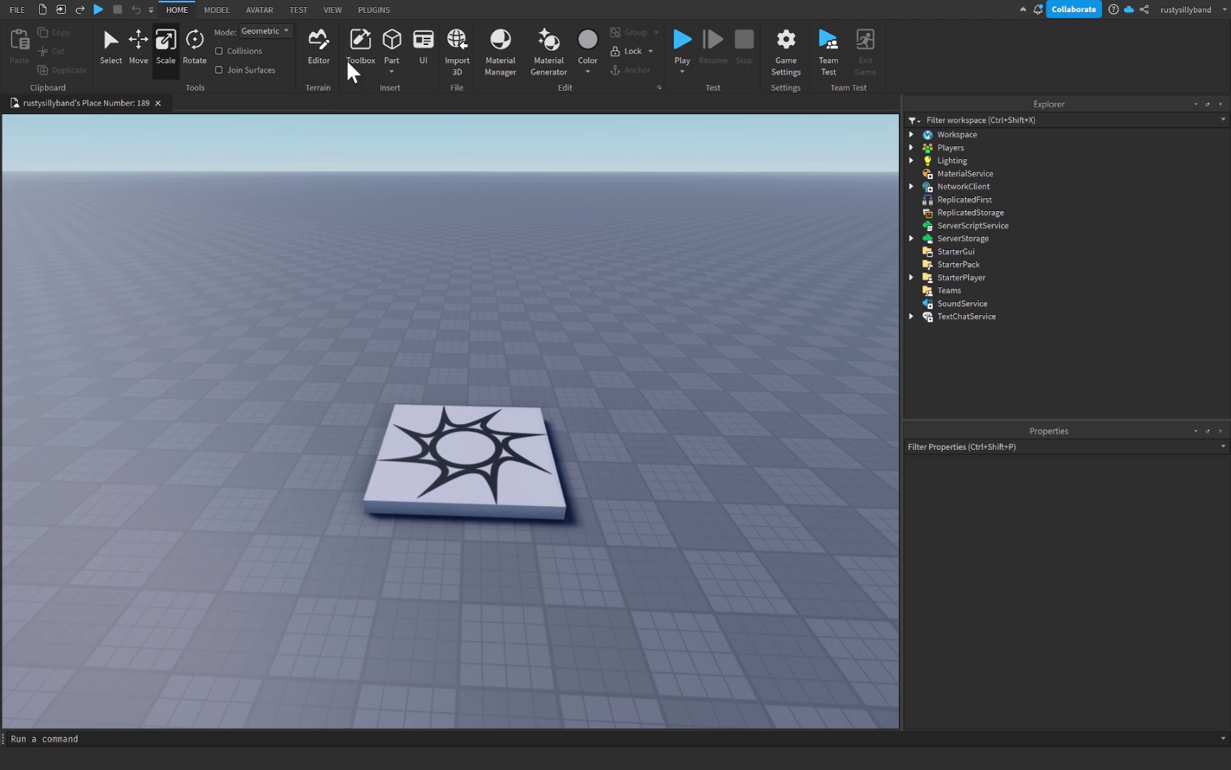
Insert a block part and place it on top of the spawn location
{"action": "left_click", "coordinate": [397, 38]}
{"action": "left_click_drag", "start_coordinate": [457, 422], "coordinate": [471, 442]}
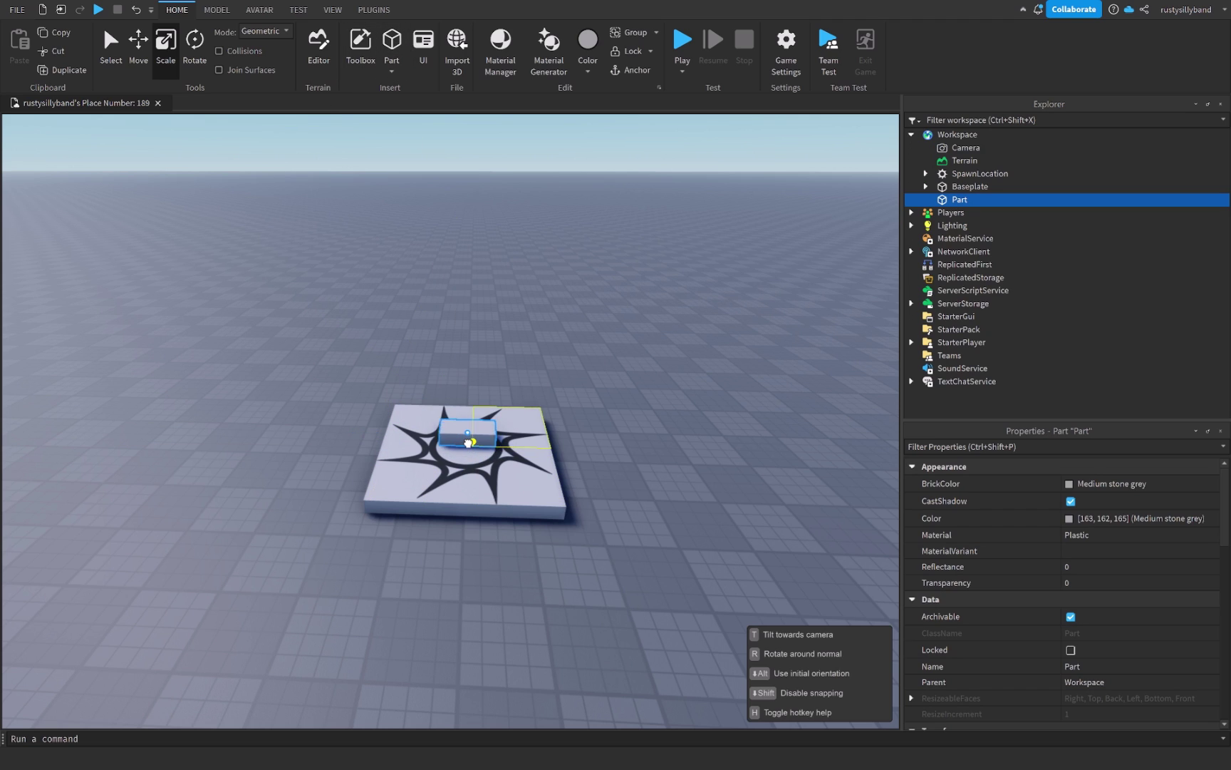
Draw a large, flat-topped grass terrain area above the baseplate with the terrain Draw tool
{"action": "left_click", "coordinate": [27, 214]}
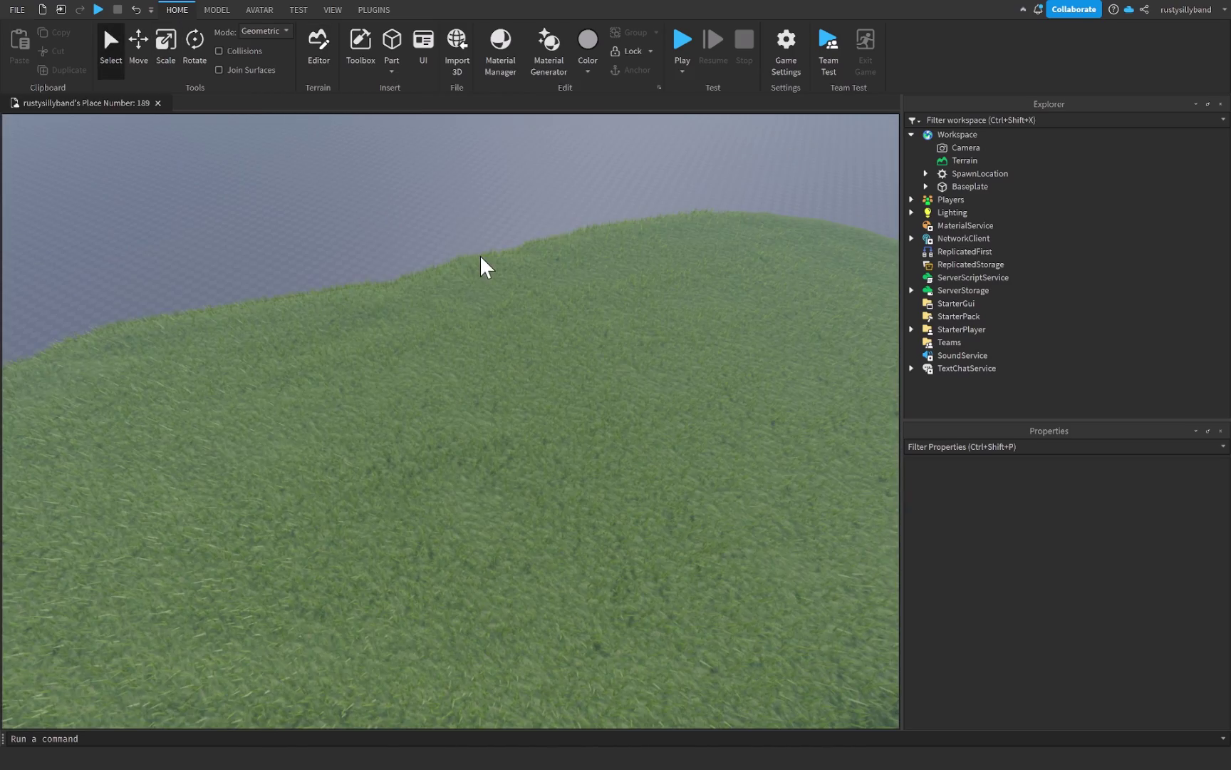
{"action": "scroll", "coordinate": [588, 310], "scroll_direction": "down", "scroll_amount": 5}
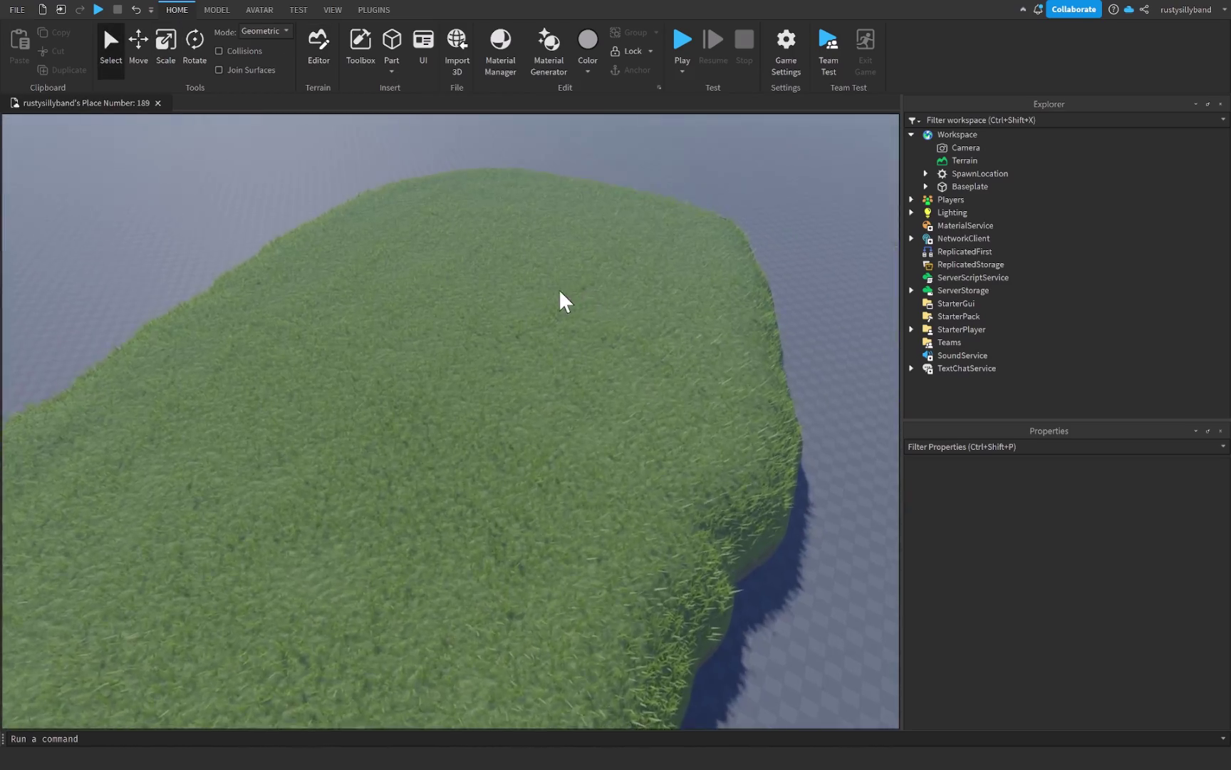
{"action": "scroll", "coordinate": [562, 293], "scroll_direction": "up", "scroll_amount": 5}
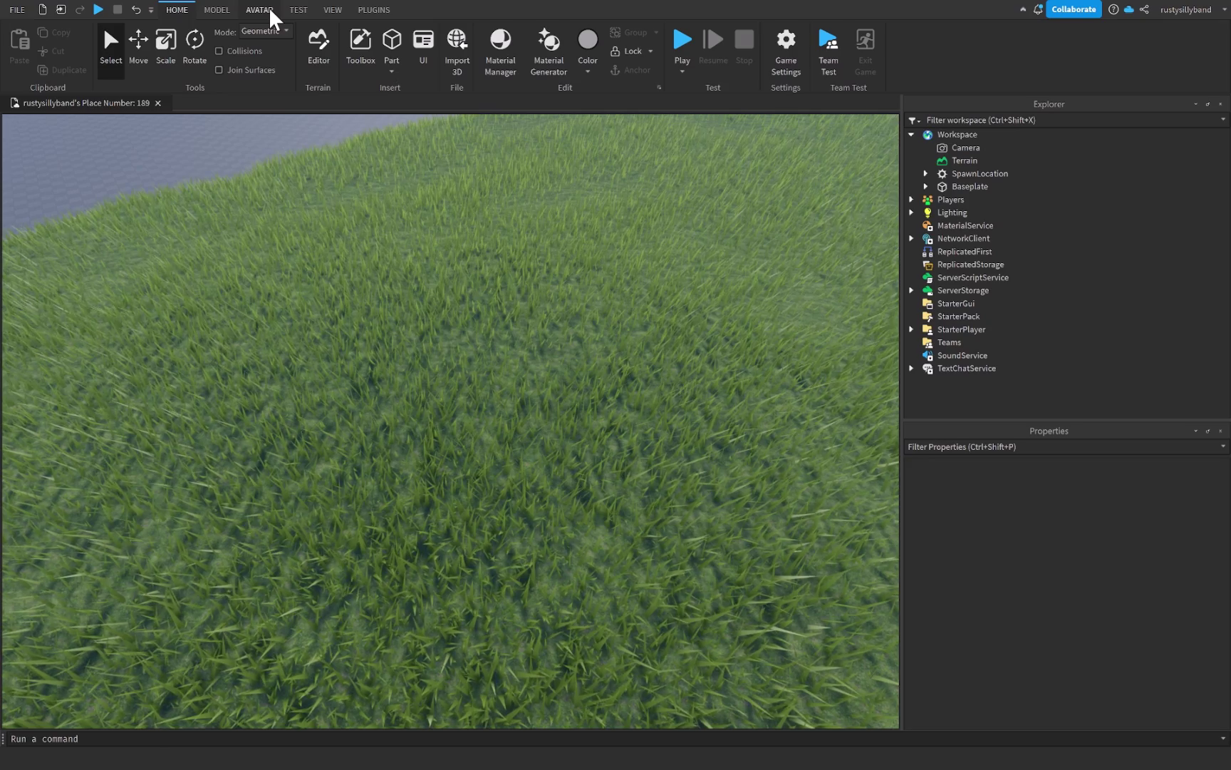
Generate an R15 masculine Block Avatar rig and place it on the grass terrain
{"action": "left_click", "coordinate": [269, 9]}
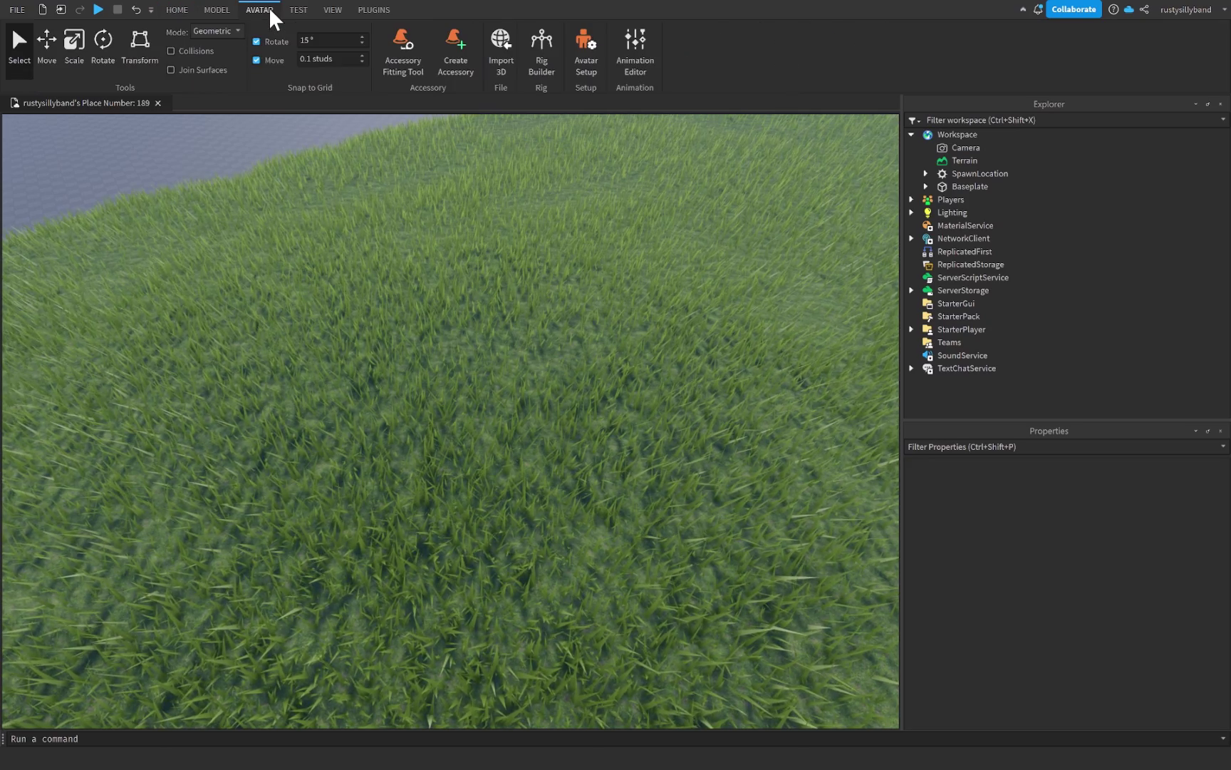
{"action": "left_click", "coordinate": [536, 74]}
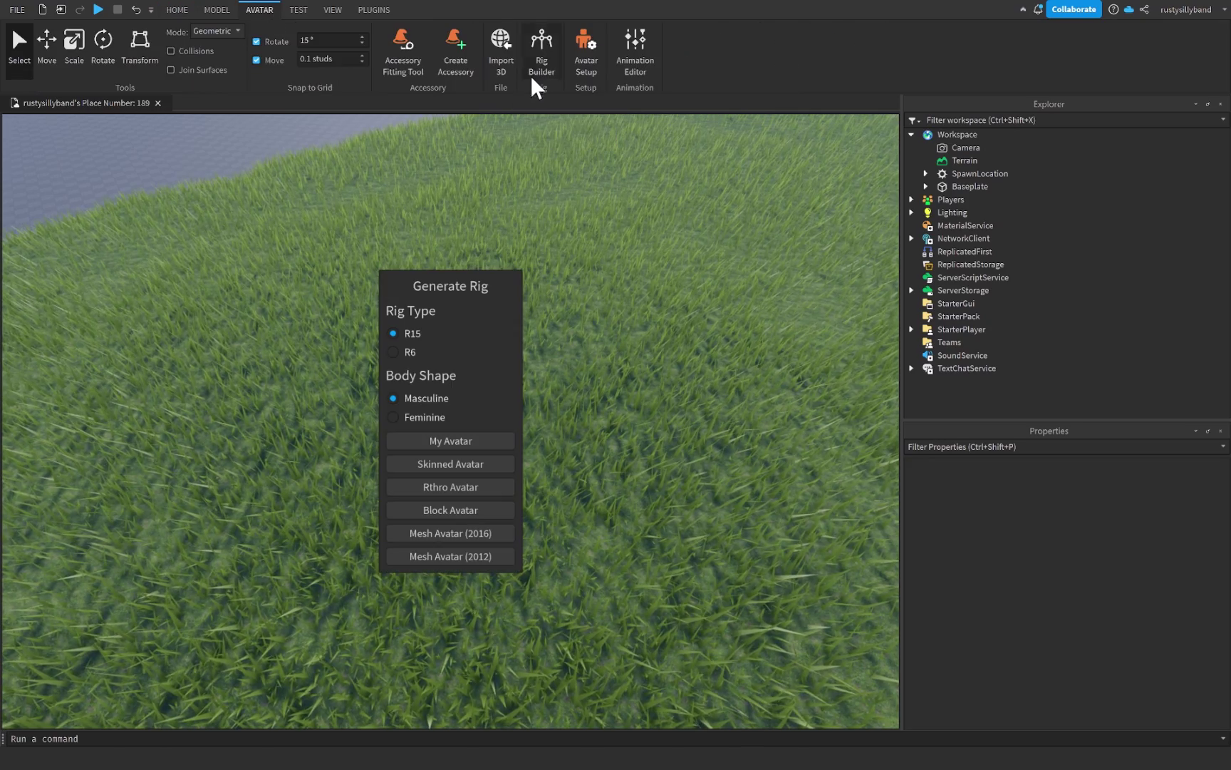
{"action": "left_click", "coordinate": [422, 519]}
{"action": "left_click_drag", "start_coordinate": [454, 385], "coordinate": [453, 428]}
{"action": "scroll", "coordinate": [473, 434], "scroll_direction": "down", "scroll_amount": 5}
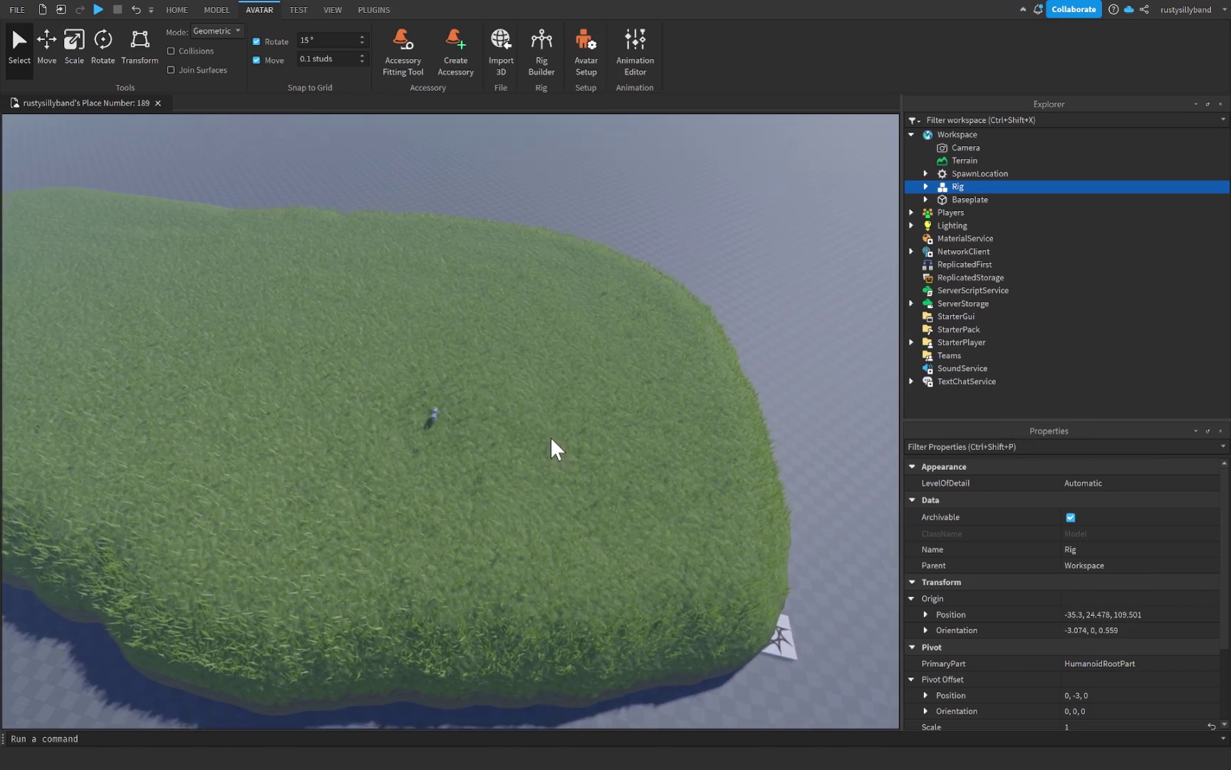
{"action": "left_click", "coordinate": [552, 448]}
{"action": "scroll", "coordinate": [498, 451], "scroll_direction": "up", "scroll_amount": 3}
{"action": "scroll", "coordinate": [453, 429], "scroll_direction": "down", "scroll_amount": 5}
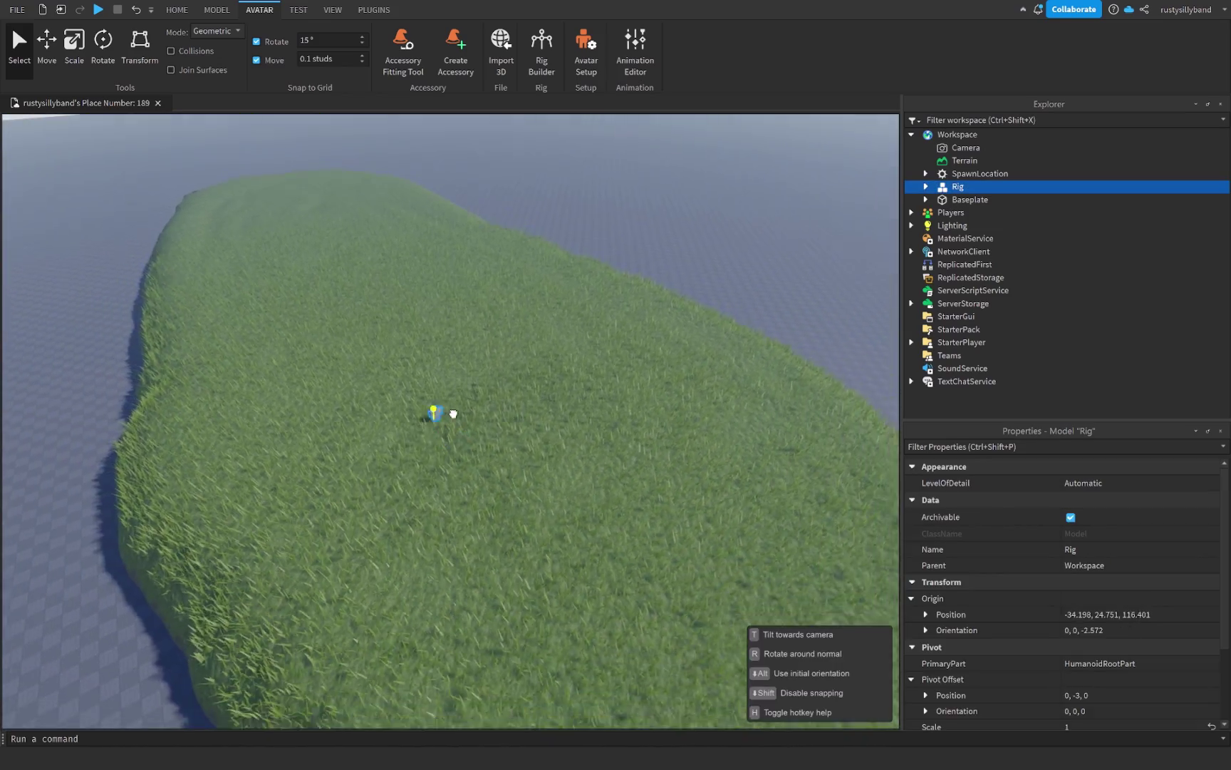
{"action": "left_click", "coordinate": [526, 484]}
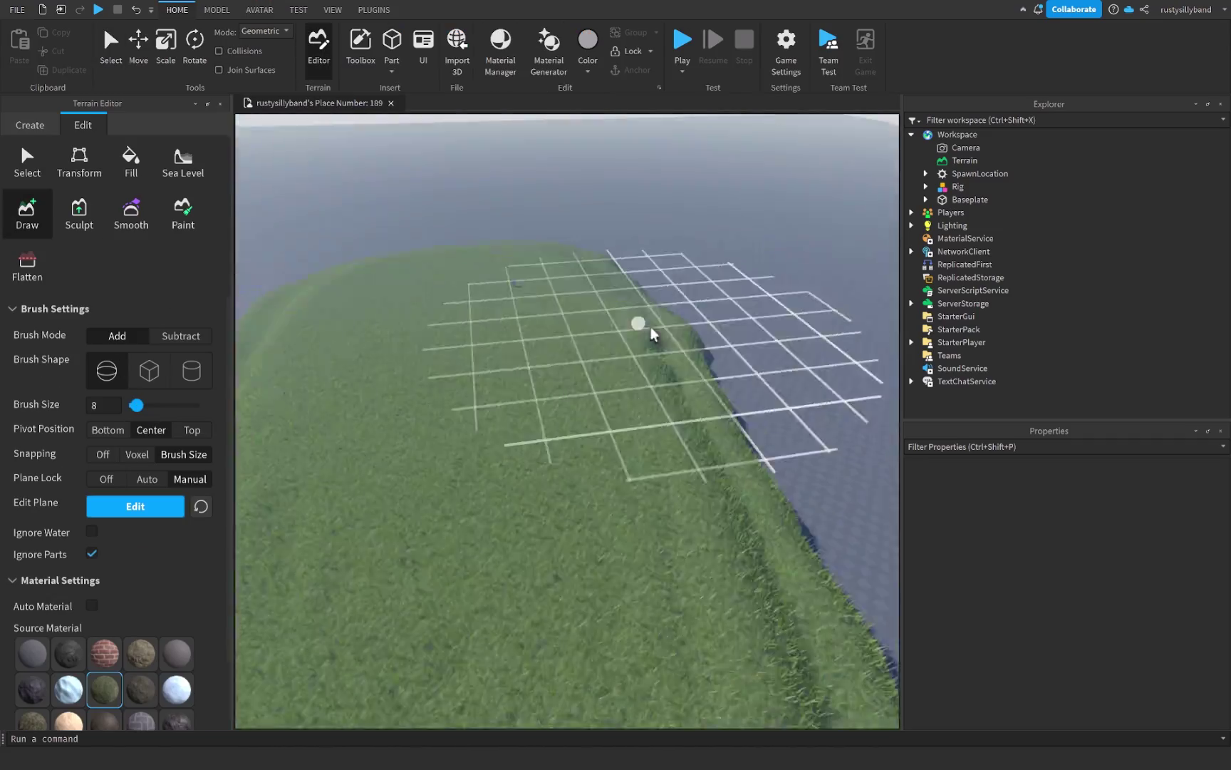
Draw raised ridges on the grass terrain in Add mode with brush size 8 and plane lock off, and smooth them
{"action": "mouse_move", "coordinate": [586, 491]}
{"action": "left_mouse_down"}
{"action": "mouse_move", "coordinate": [687, 506]}
{"action": "mouse_move", "coordinate": [467, 511]}
{"action": "mouse_move", "coordinate": [638, 415]}
{"action": "mouse_move", "coordinate": [629, 179]}
{"action": "mouse_move", "coordinate": [583, 414]}
{"action": "left_mouse_up"}
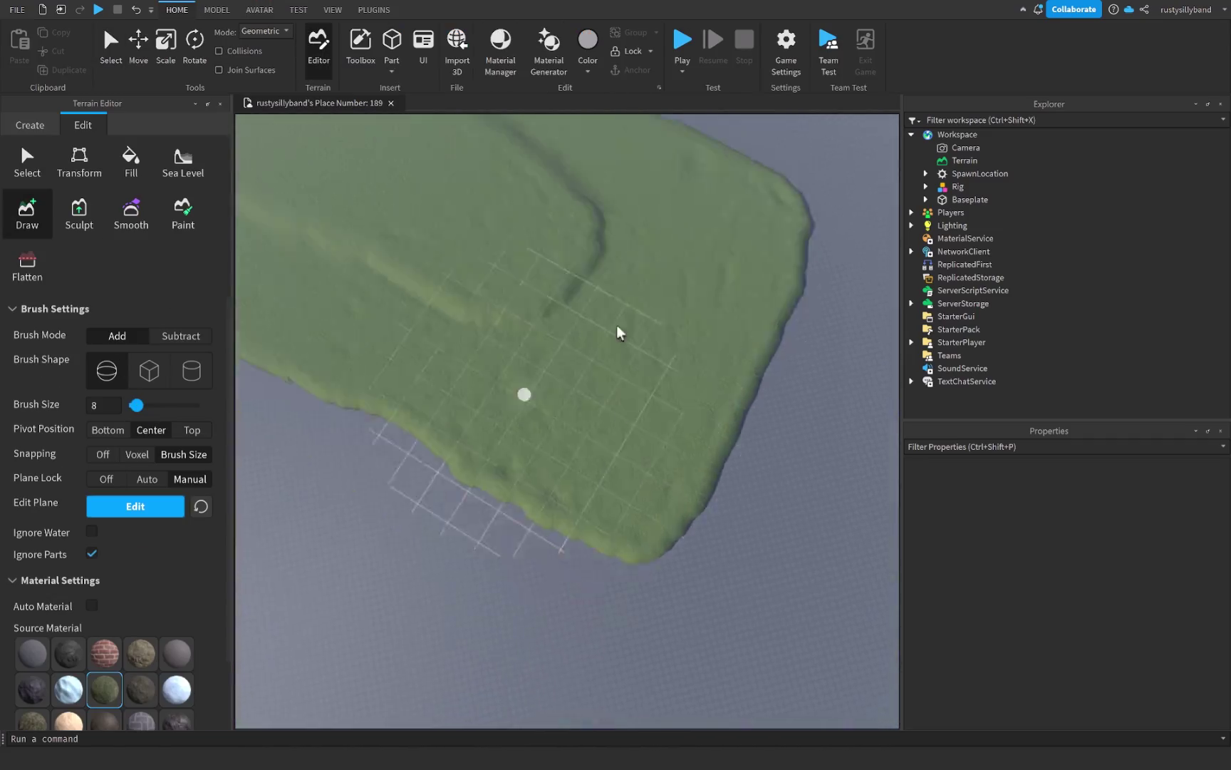
{"action": "left_click", "coordinate": [106, 479]}
{"action": "mouse_move", "coordinate": [456, 399]}
{"action": "left_mouse_down"}
{"action": "mouse_move", "coordinate": [610, 428]}
{"action": "mouse_move", "coordinate": [616, 404]}
{"action": "mouse_move", "coordinate": [608, 409]}
{"action": "left_mouse_up"}
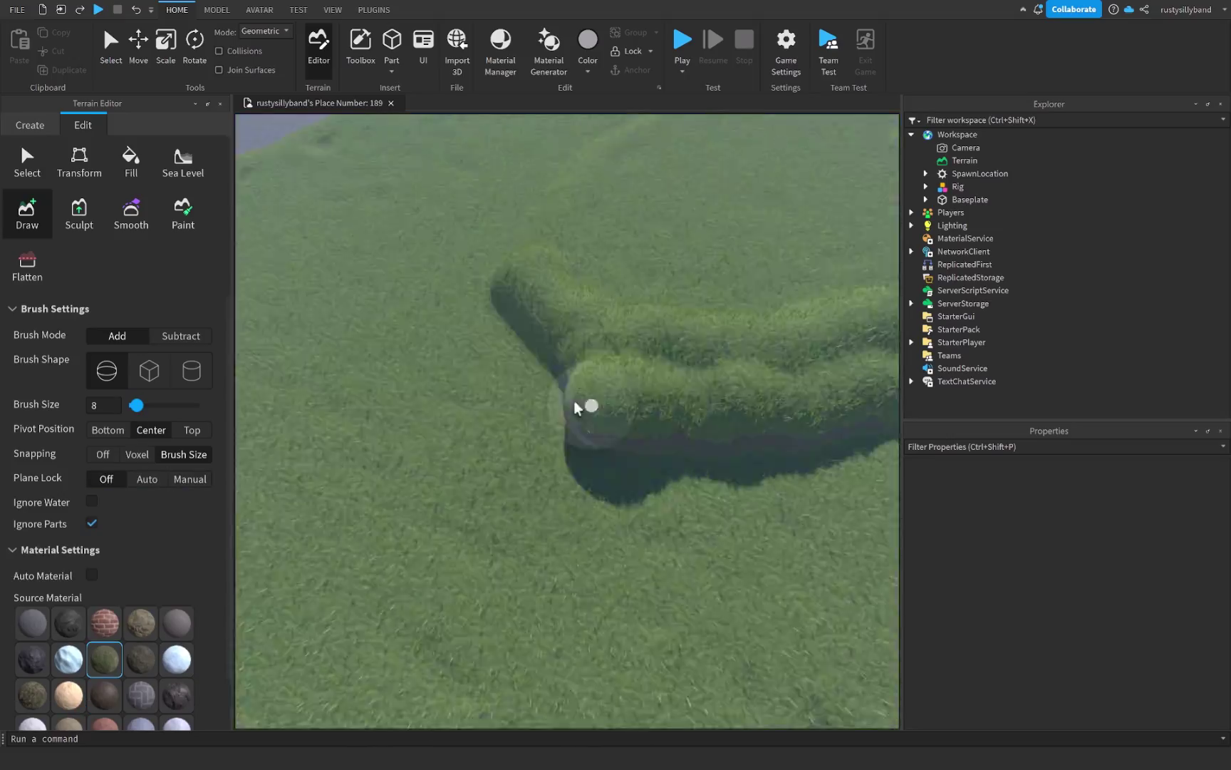
{"action": "left_click", "coordinate": [181, 336]}
{"action": "left_click", "coordinate": [117, 336]}
{"action": "left_click_drag", "start_coordinate": [603, 358], "coordinate": [584, 500]}
{"action": "left_click", "coordinate": [131, 214]}
{"action": "left_click_drag", "start_coordinate": [513, 350], "coordinate": [549, 417]}
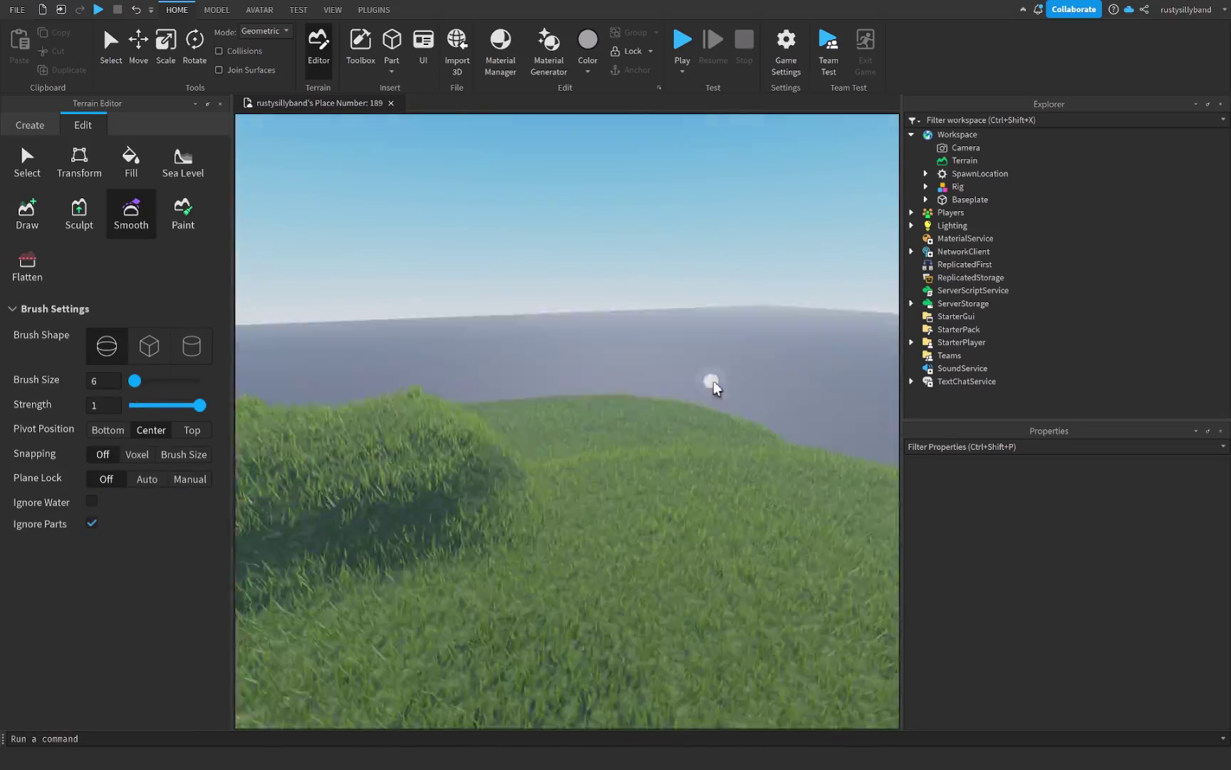
Paint Rock material patches onto the slopes of the raised hills with an adjusted brush size
{"action": "left_click", "coordinate": [183, 214]}
{"action": "scroll", "coordinate": [177, 606], "scroll_direction": "down", "scroll_amount": 1}
{"action": "left_click", "coordinate": [177, 643]}
{"action": "left_click_drag", "start_coordinate": [134, 349], "coordinate": [129, 349]}
{"action": "mouse_move", "coordinate": [472, 533]}
{"action": "left_mouse_down"}
{"action": "mouse_move", "coordinate": [642, 365]}
{"action": "mouse_move", "coordinate": [679, 396]}
{"action": "left_mouse_up"}
Paint a winding LeafyGrass path along the valley between the hills
{"action": "left_click", "coordinate": [32, 642]}
{"action": "left_click_drag", "start_coordinate": [129, 350], "coordinate": [131, 349]}
{"action": "mouse_move", "coordinate": [618, 646]}
{"action": "left_mouse_down"}
{"action": "mouse_move", "coordinate": [558, 256]}
{"action": "mouse_move", "coordinate": [652, 375]}
{"action": "left_mouse_up"}
Try painting over the terrain with the Grass material at a smaller brush size, and undo the last stroke
{"action": "left_click", "coordinate": [105, 605]}
{"action": "left_click_drag", "start_coordinate": [132, 349], "coordinate": [129, 350]}
{"action": "mouse_move", "coordinate": [605, 428]}
{"action": "left_mouse_down"}
{"action": "mouse_move", "coordinate": [544, 427]}
{"action": "mouse_move", "coordinate": [512, 455]}
{"action": "mouse_move", "coordinate": [377, 450]}
{"action": "left_mouse_up"}
{"action": "key", "text": "ctrl+z"}
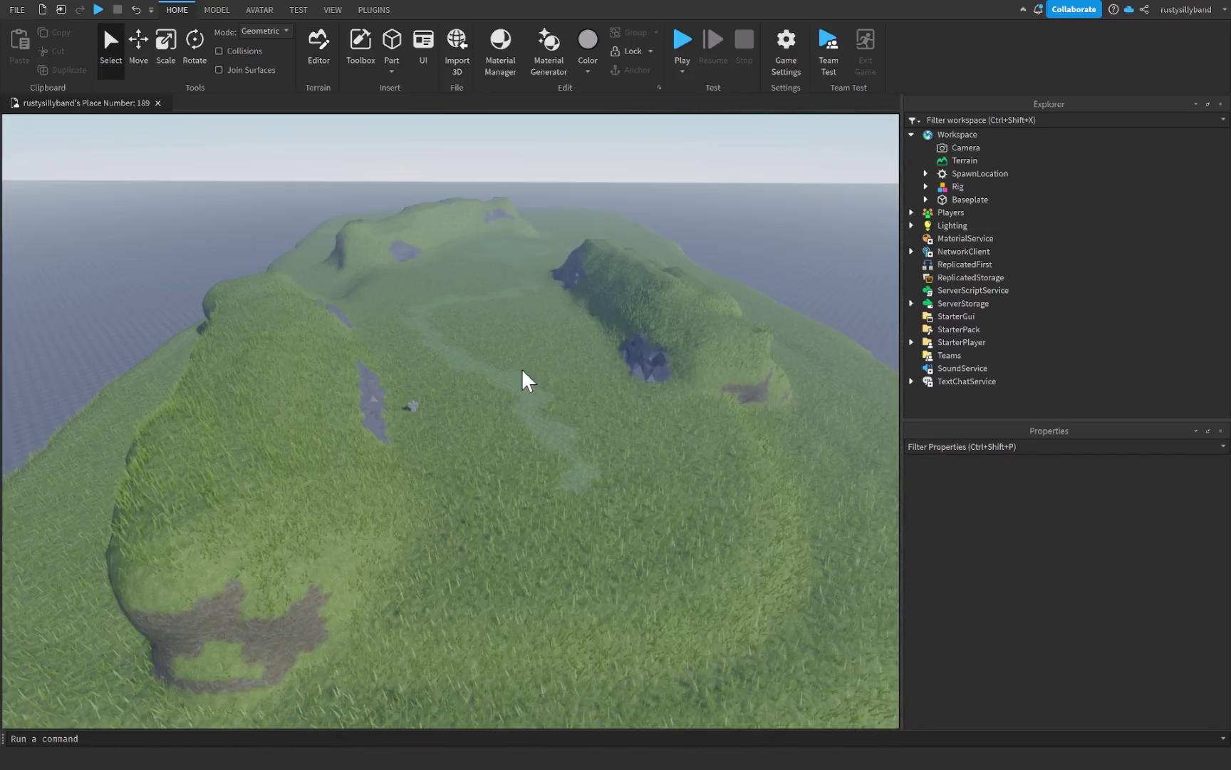
Move the rig from beside the hillside rock patch onto the painted path, and deselect it
{"action": "right_click_drag", "start_coordinate": [506, 325], "coordinate": [382, 308]}
{"action": "key", "text": "w"}
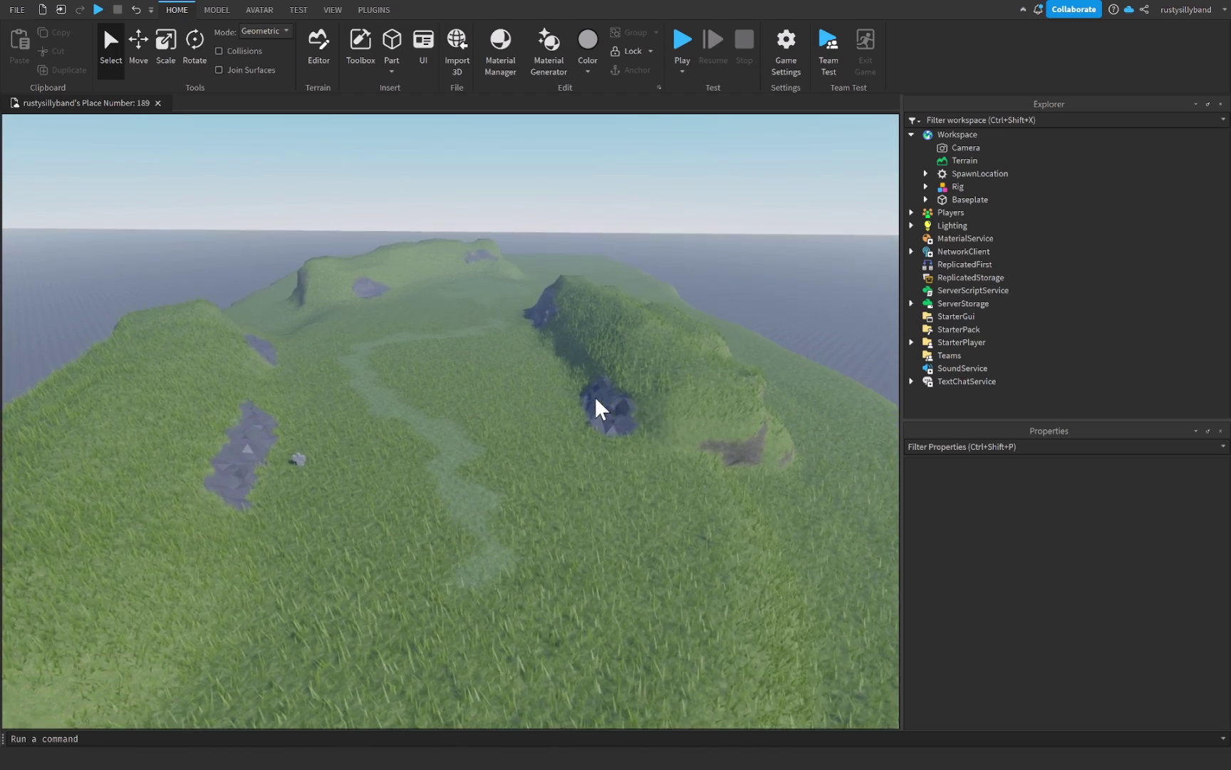
{"action": "right_click_drag", "start_coordinate": [596, 397], "coordinate": [503, 348]}
{"action": "right_click_drag", "start_coordinate": [571, 384], "coordinate": [571, 384]}
{"action": "scroll", "coordinate": [556, 393], "scroll_direction": "up", "scroll_amount": 6}
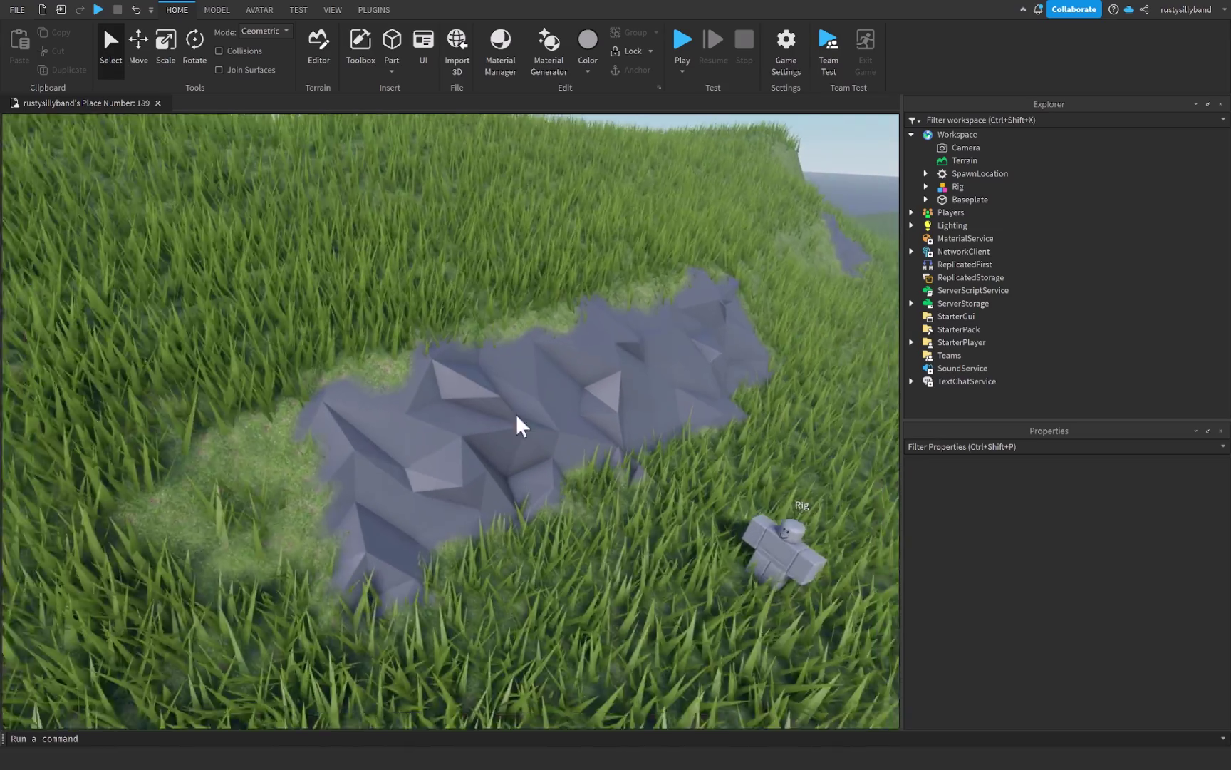
{"action": "scroll", "coordinate": [514, 359], "scroll_direction": "down", "scroll_amount": 8}
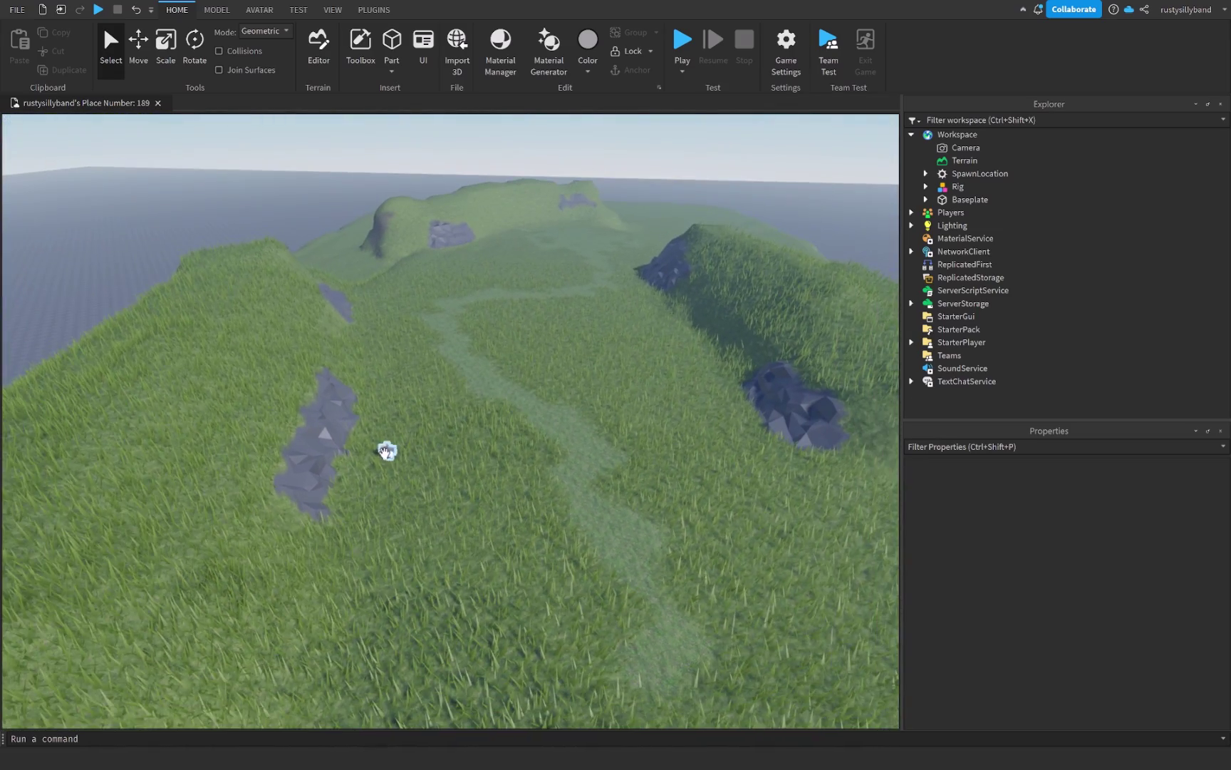
{"action": "left_click", "coordinate": [385, 449]}
{"action": "left_click_drag", "start_coordinate": [396, 437], "coordinate": [544, 522]}
{"action": "right_click_drag", "start_coordinate": [544, 523], "coordinate": [404, 356]}
{"action": "scroll", "coordinate": [529, 349], "scroll_direction": "up", "scroll_amount": 10}
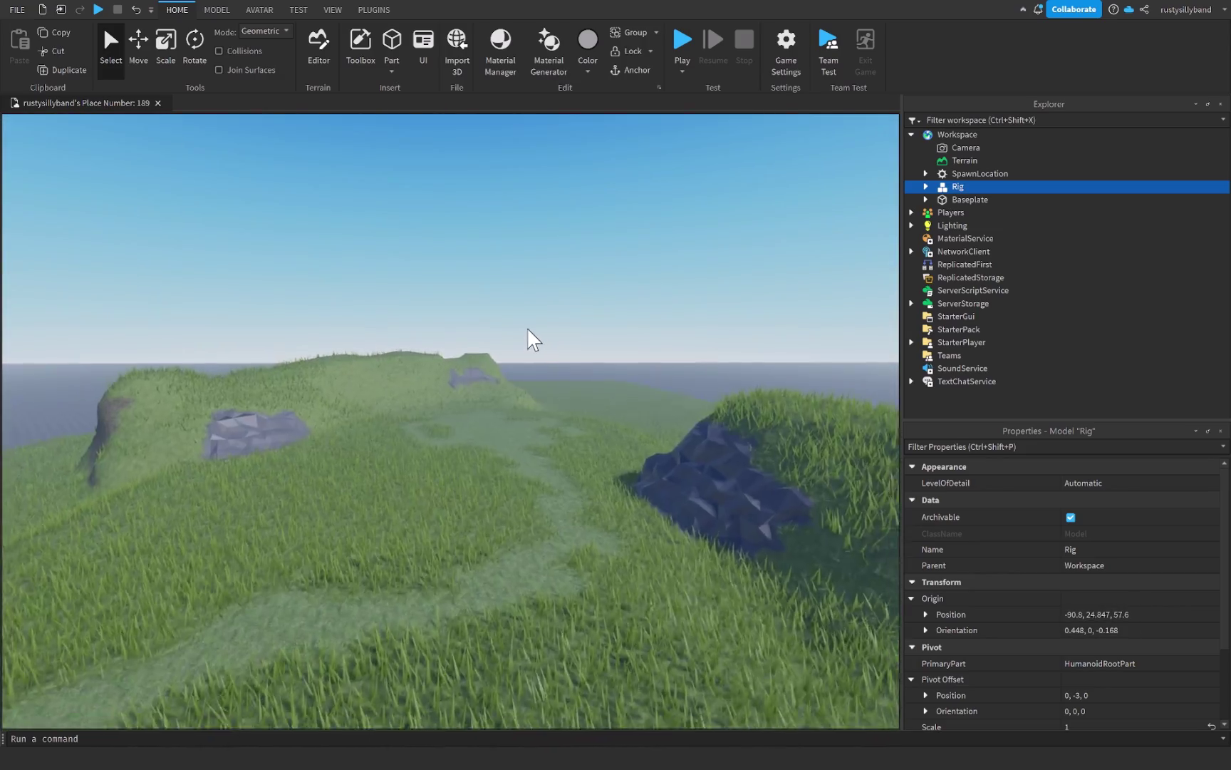
{"action": "left_click", "coordinate": [494, 465]}
Try a GrassLength of 0.1 on the Terrain object, and raise it to the maximum by entering 3
{"action": "right_click_drag", "start_coordinate": [547, 375], "coordinate": [511, 431]}
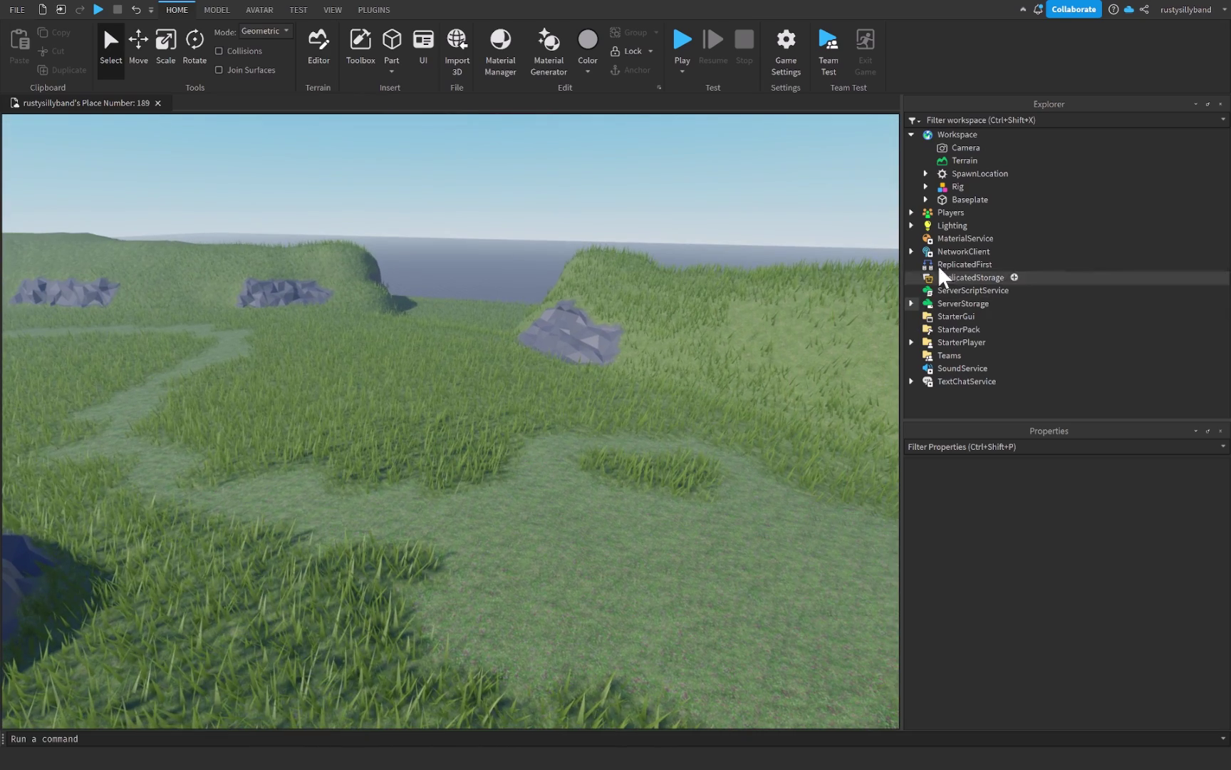
{"action": "left_click", "coordinate": [953, 161]}
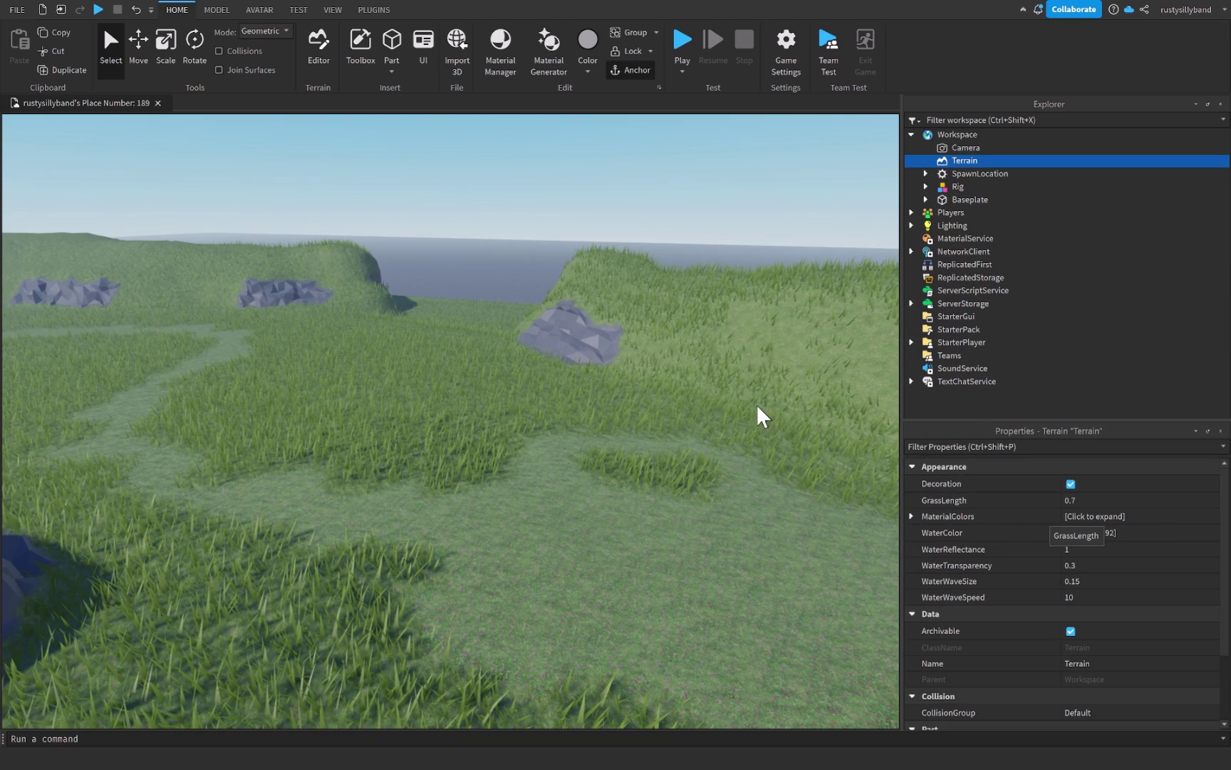
{"action": "key", "text": "w"}
{"action": "right_click_drag", "start_coordinate": [600, 320], "coordinate": [621, 337]}
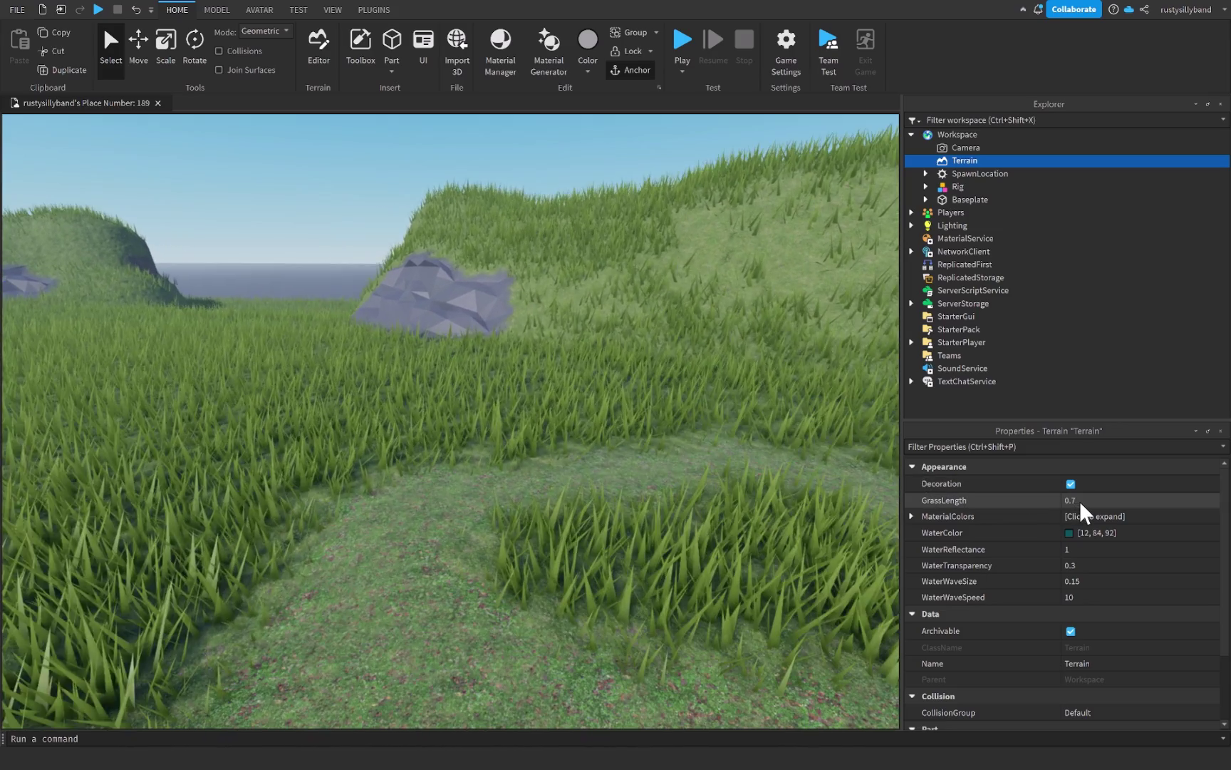
{"action": "left_click", "coordinate": [1079, 500]}
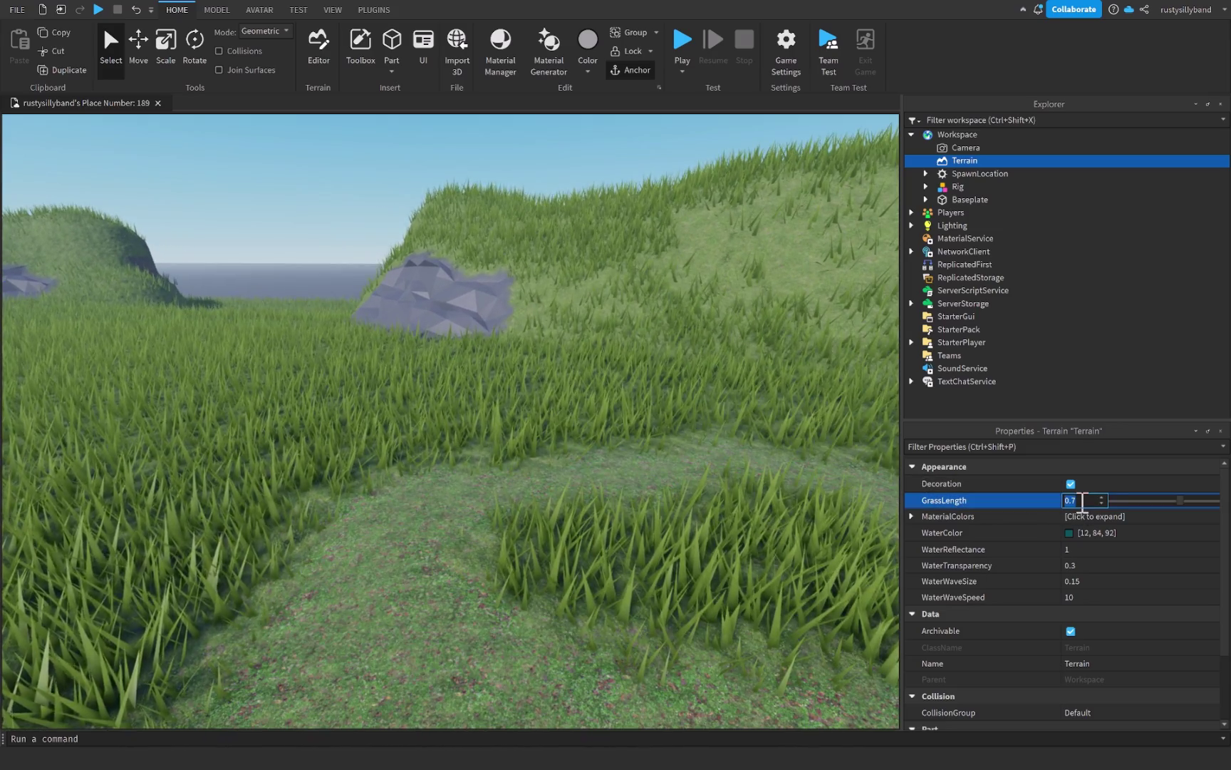
{"action": "type", "text": "0.1"}
{"action": "key", "text": "BackSpace"}
{"action": "type", "text": "3"}
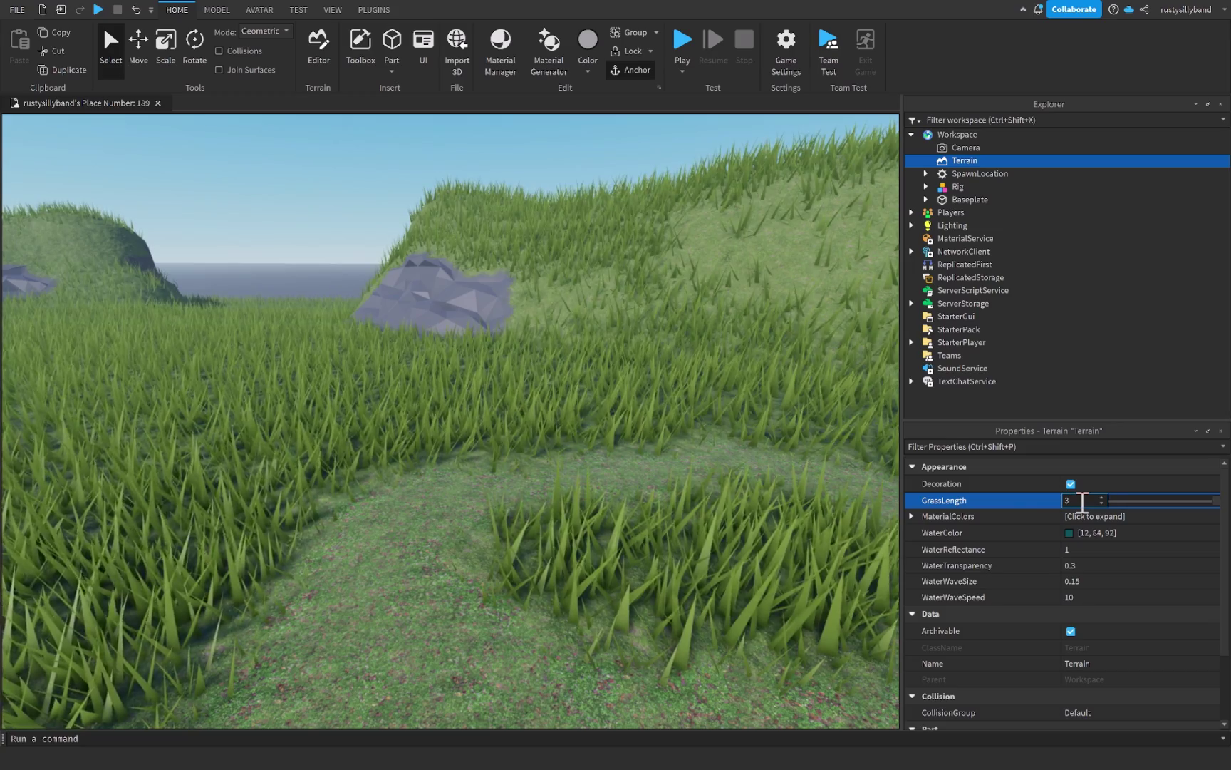
{"action": "left_click", "coordinate": [992, 516]}
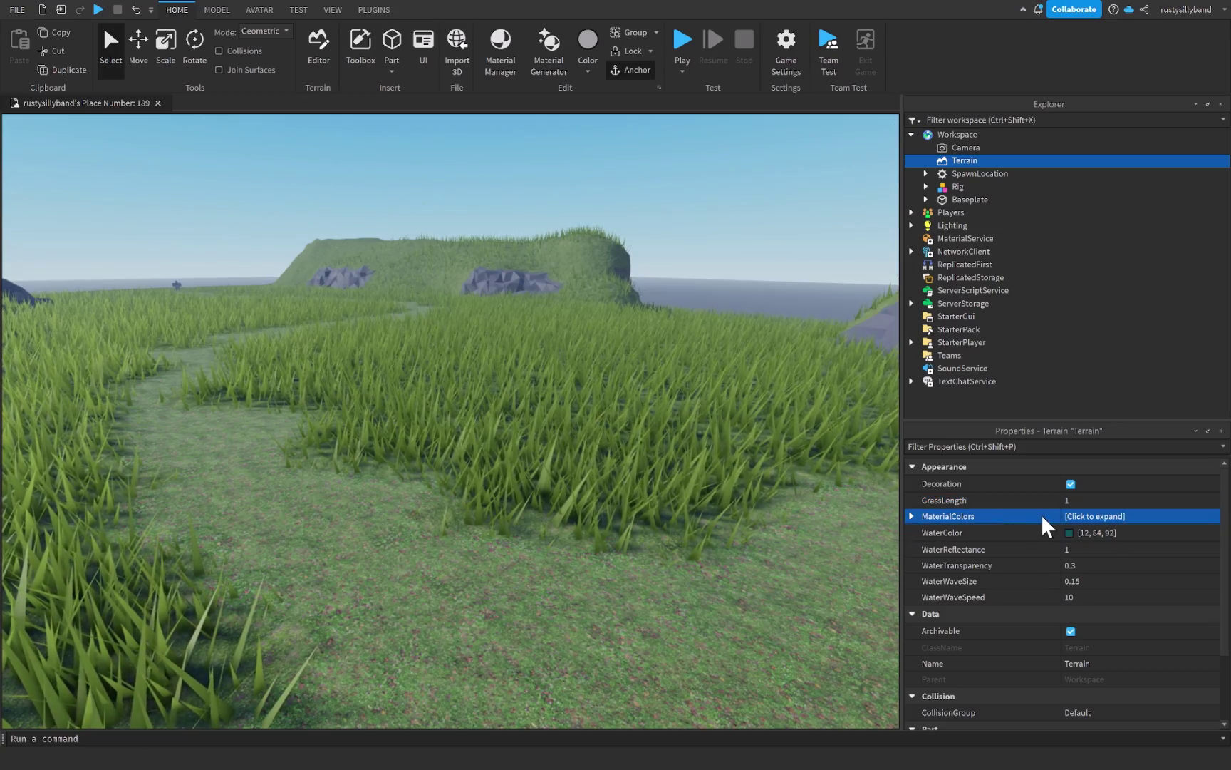
Set the terrain's Grass material colour to RGB 86, 109, 60 and shift the LeafyGrass colour to a muted brown
{"action": "left_click", "coordinate": [1081, 516]}
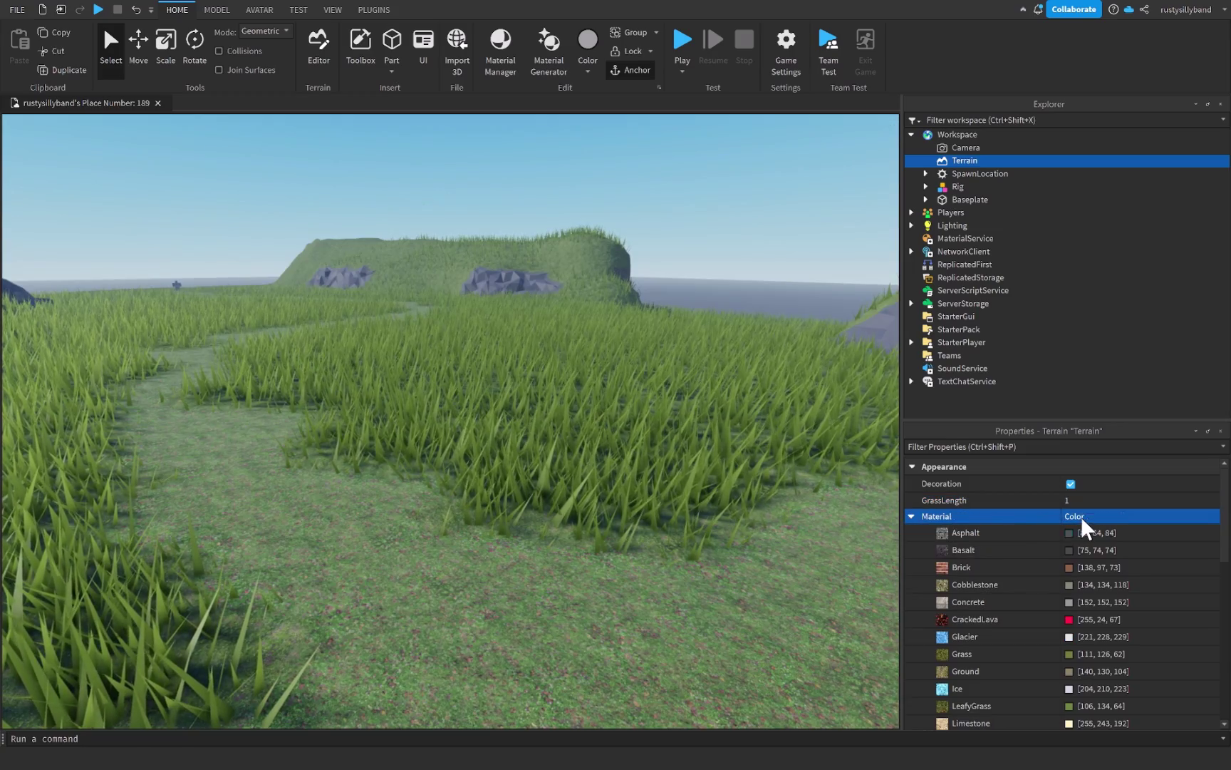
{"action": "scroll", "coordinate": [1068, 571], "scroll_direction": "down", "scroll_amount": 3}
{"action": "left_click", "coordinate": [1068, 559]}
{"action": "left_click_drag", "start_coordinate": [685, 230], "coordinate": [926, 197]}
{"action": "left_click_drag", "start_coordinate": [1031, 272], "coordinate": [967, 299]}
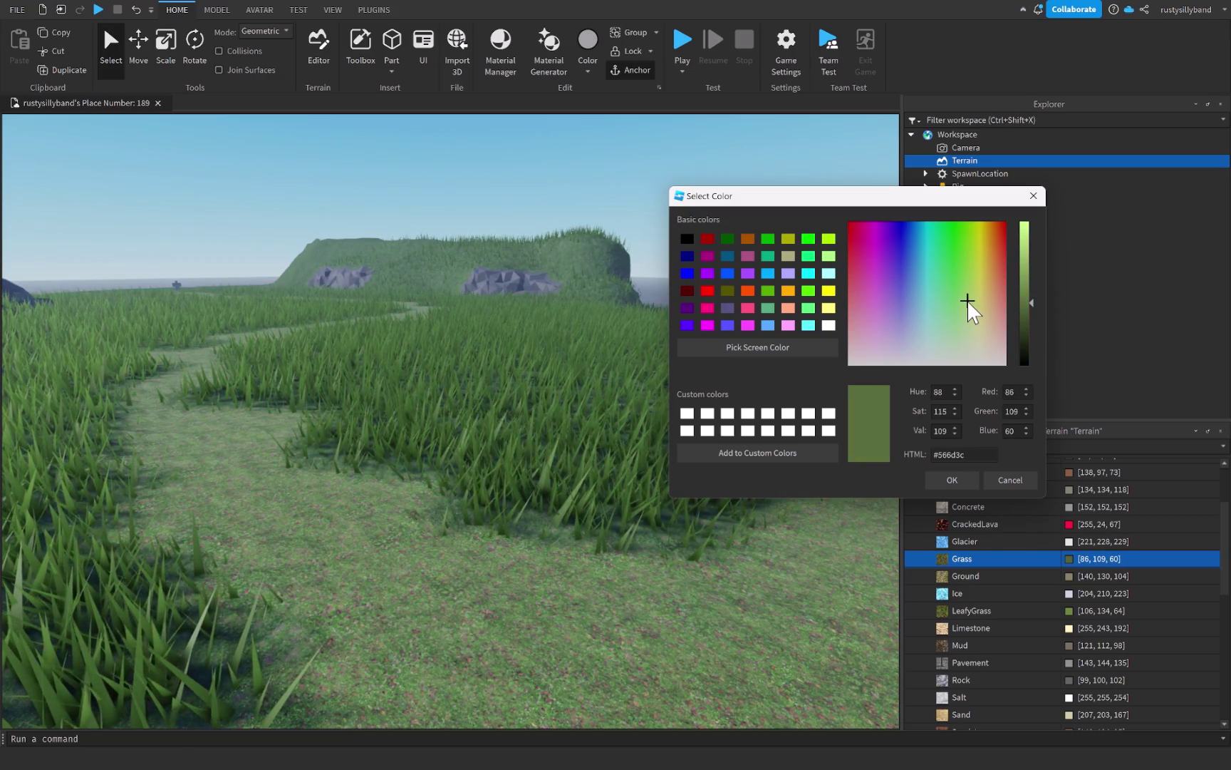
{"action": "left_click", "coordinate": [944, 476]}
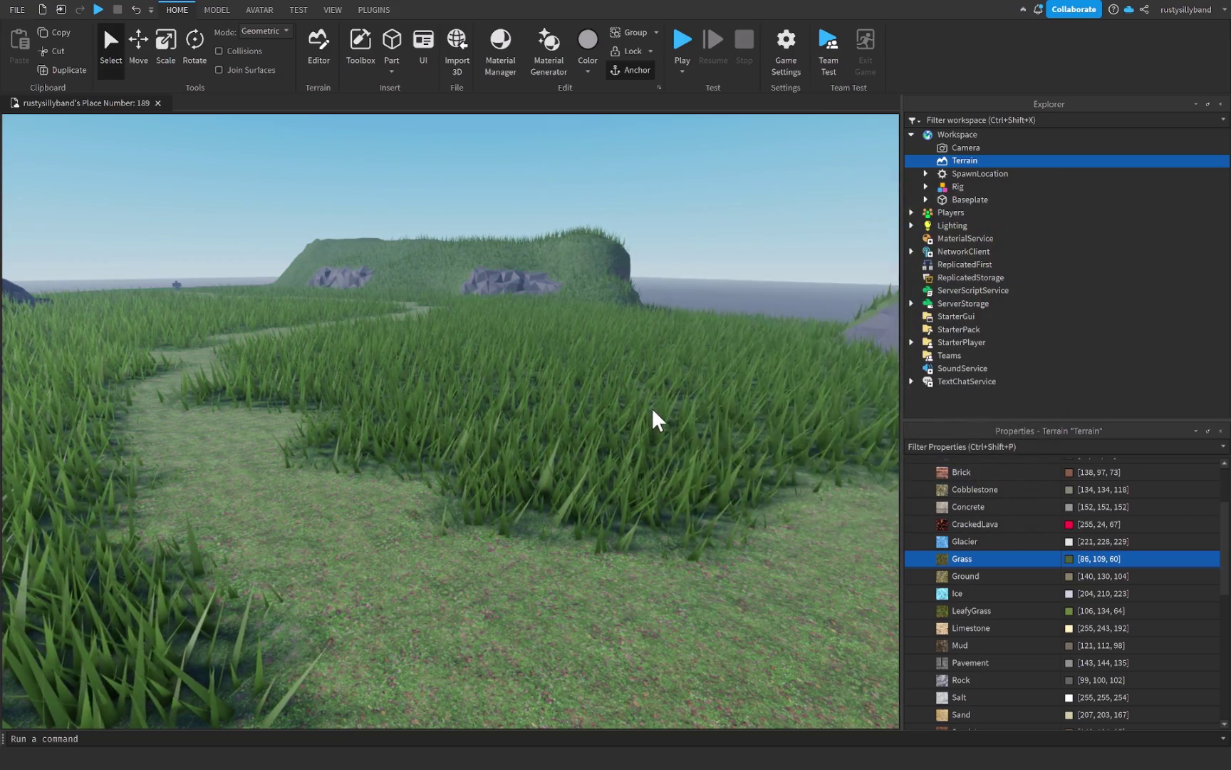
{"action": "key", "text": "w"}
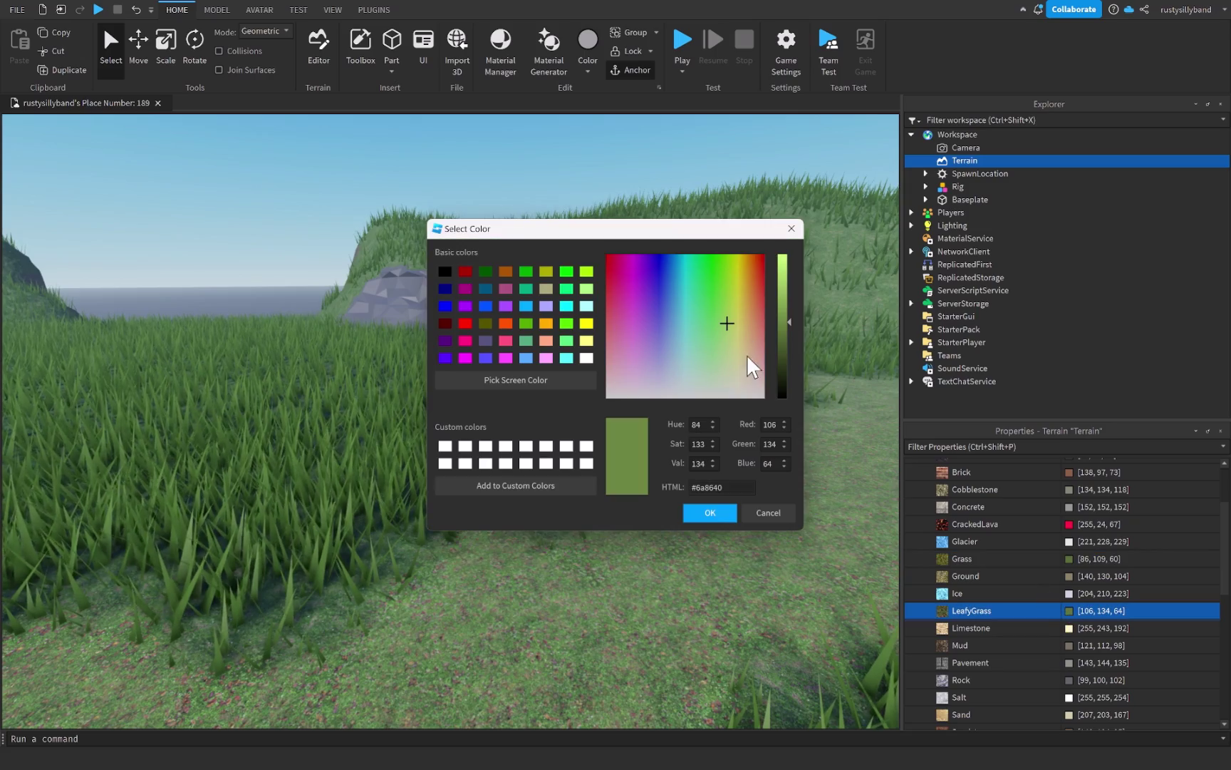
{"action": "left_click_drag", "start_coordinate": [731, 333], "coordinate": [776, 369]}
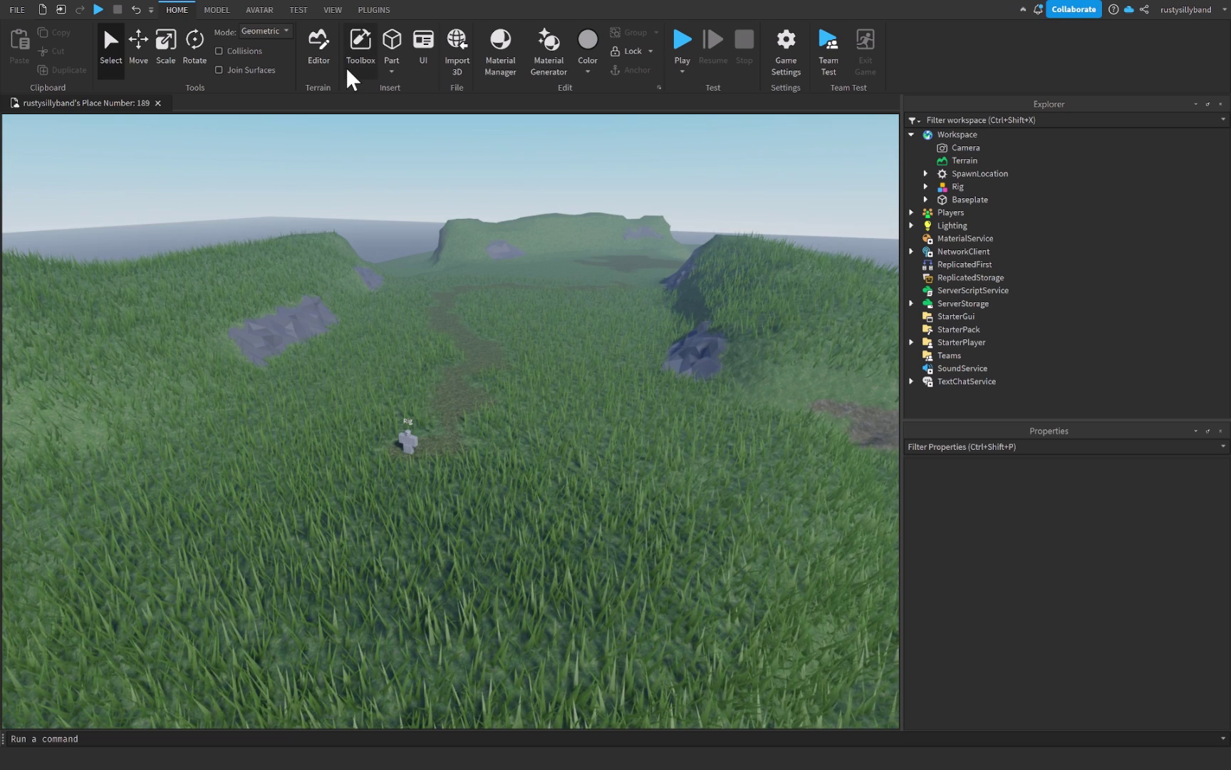
Inspect the recoloured grass and path around the rig
{"action": "key", "text": "w"}
{"action": "key", "text": "a"}
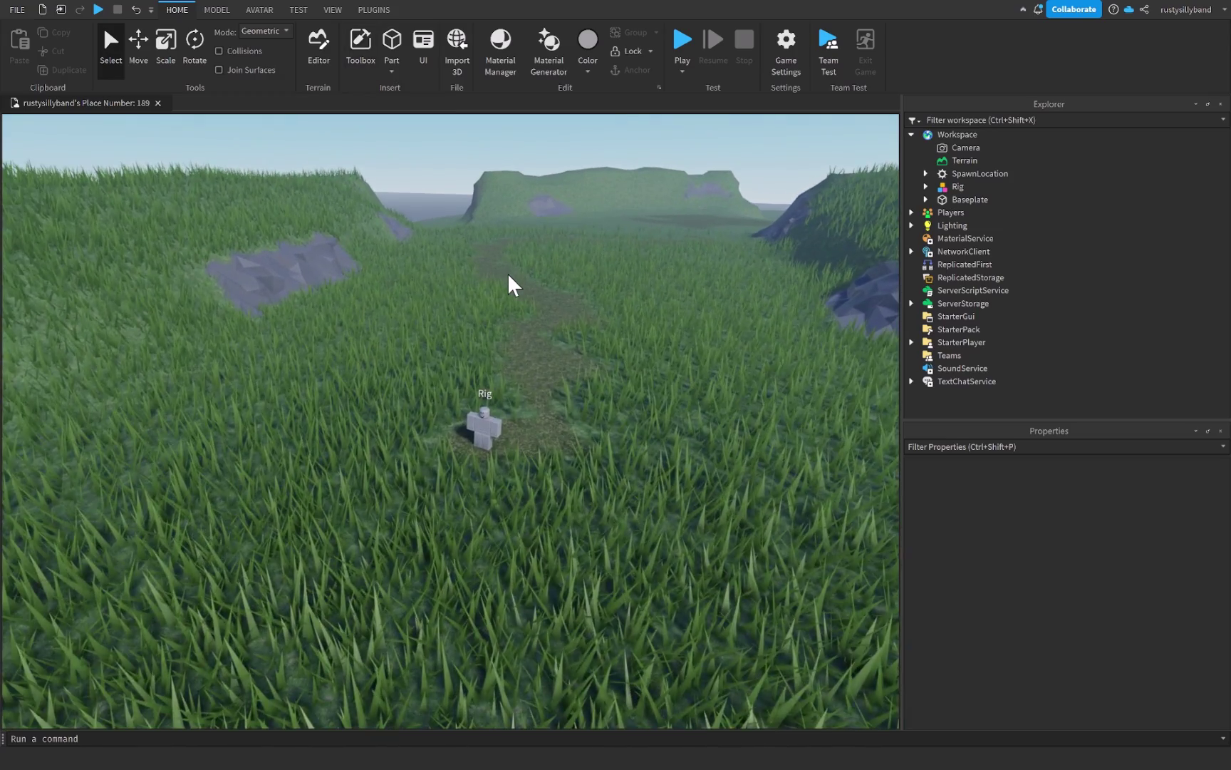
{"action": "key", "text": "s"}
{"action": "key", "text": "d"}
{"action": "key", "text": "a"}
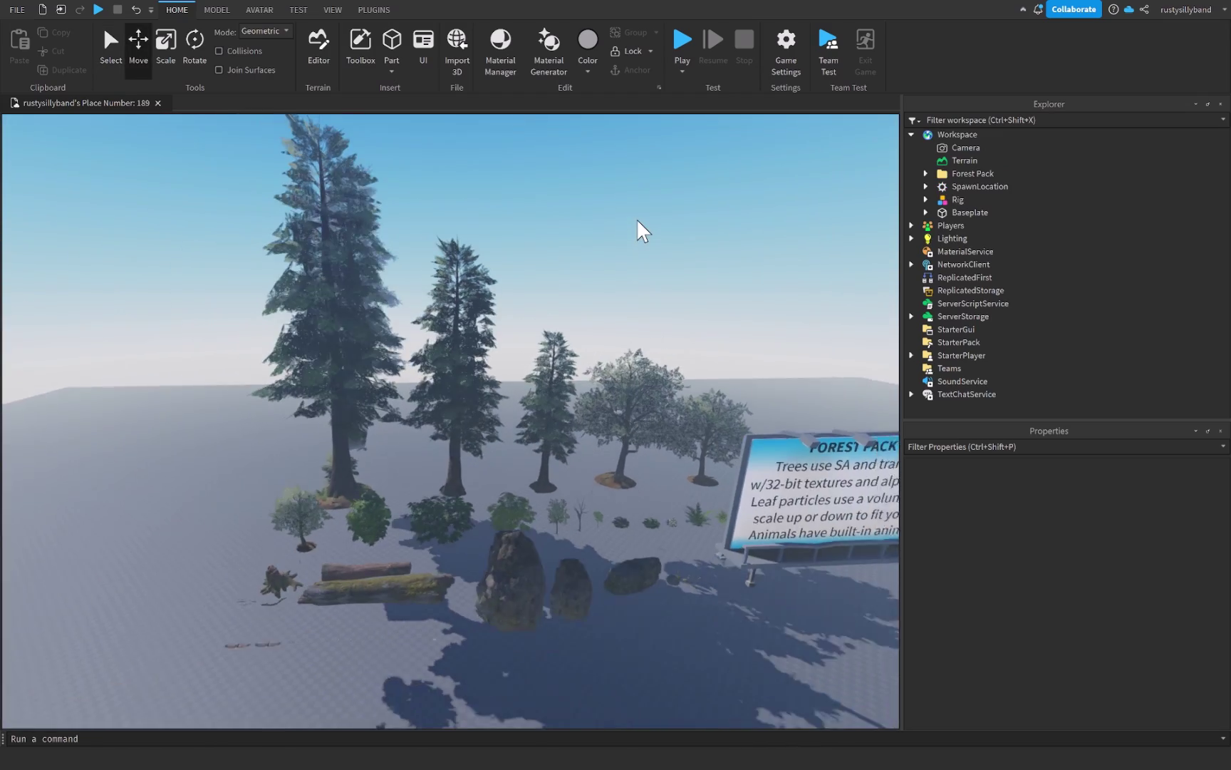
Examine the Forest Pack's trees, bushes, small plants, logs and rocks displayed beside the terrain
{"action": "key", "text": "s"}
{"action": "key", "text": "w"}
{"action": "right_click_drag", "start_coordinate": [636, 219], "coordinate": [535, 403]}
{"action": "key", "text": "d"}
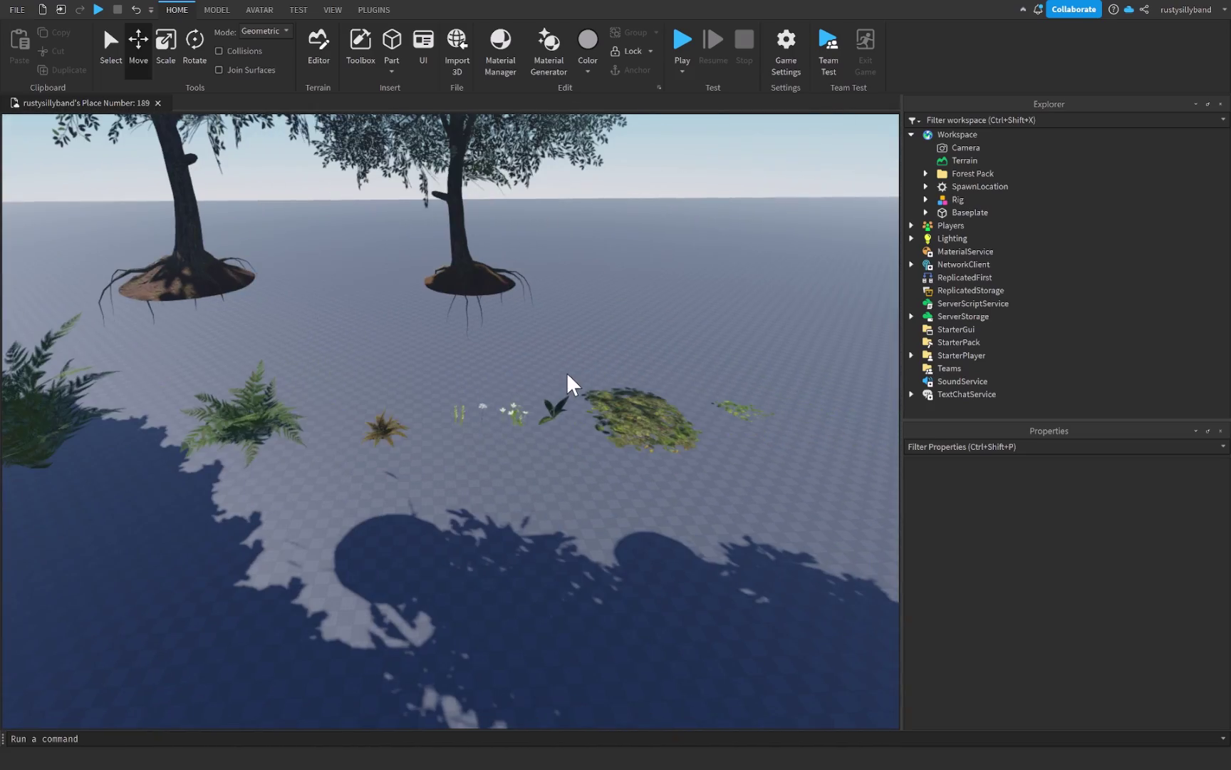
{"action": "key", "text": "s"}
{"action": "key", "text": "a"}
{"action": "key", "text": "w"}
{"action": "right_click_drag", "start_coordinate": [566, 372], "coordinate": [537, 419]}
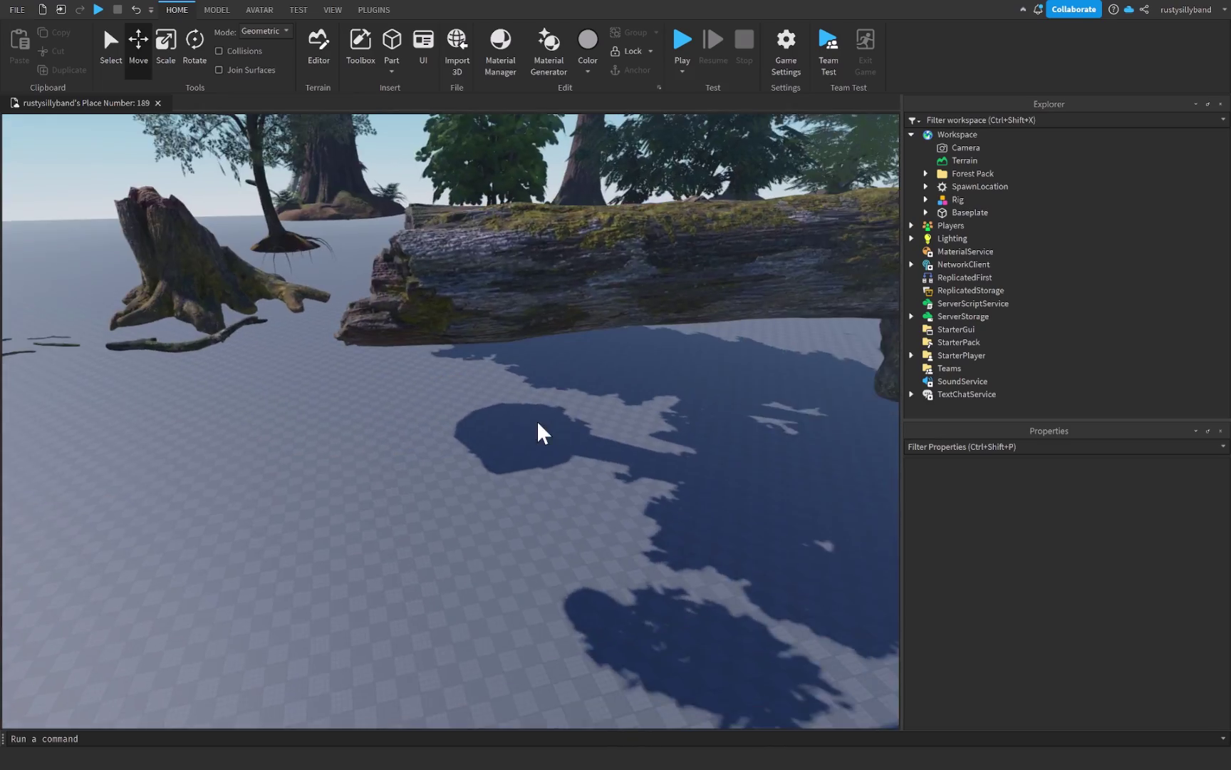
{"action": "key", "text": "s"}
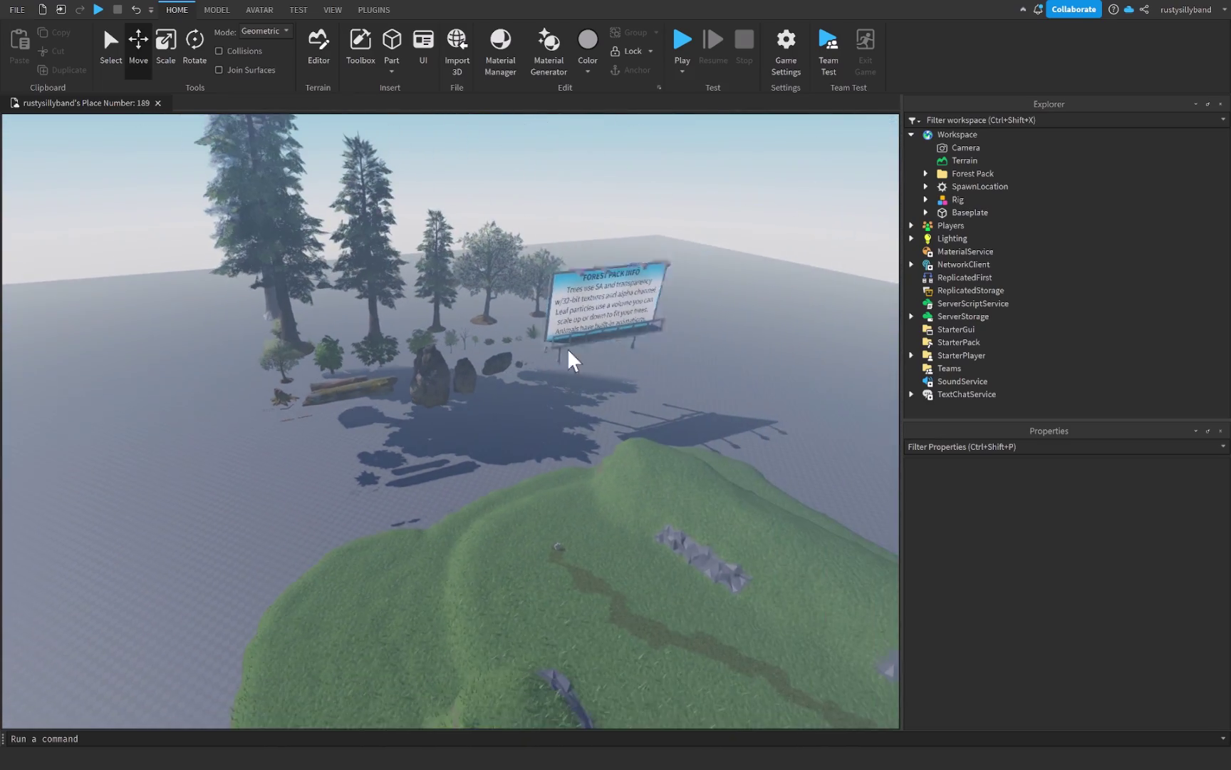
{"action": "key", "text": "w"}
{"action": "right_click_drag", "start_coordinate": [544, 340], "coordinate": [607, 377]}
{"action": "key", "text": "s"}
{"action": "key", "text": "w"}
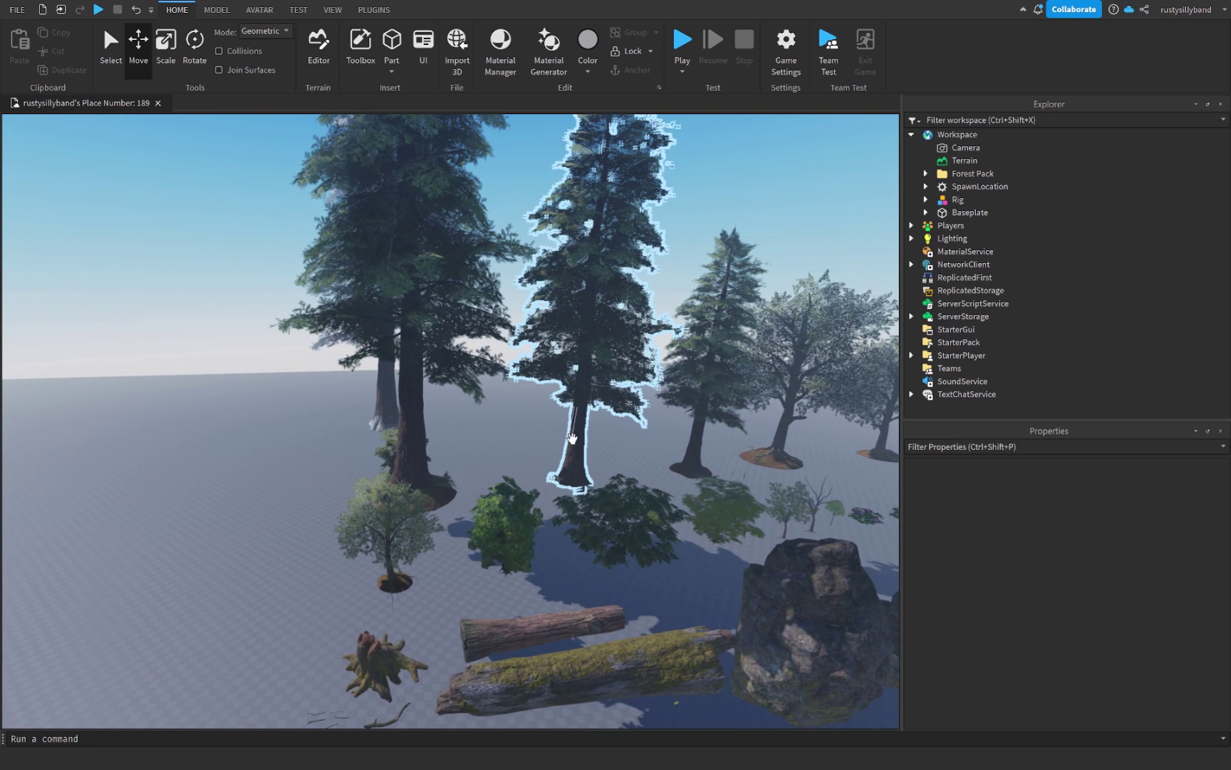
{"action": "key", "text": "s"}
{"action": "key", "text": "w"}
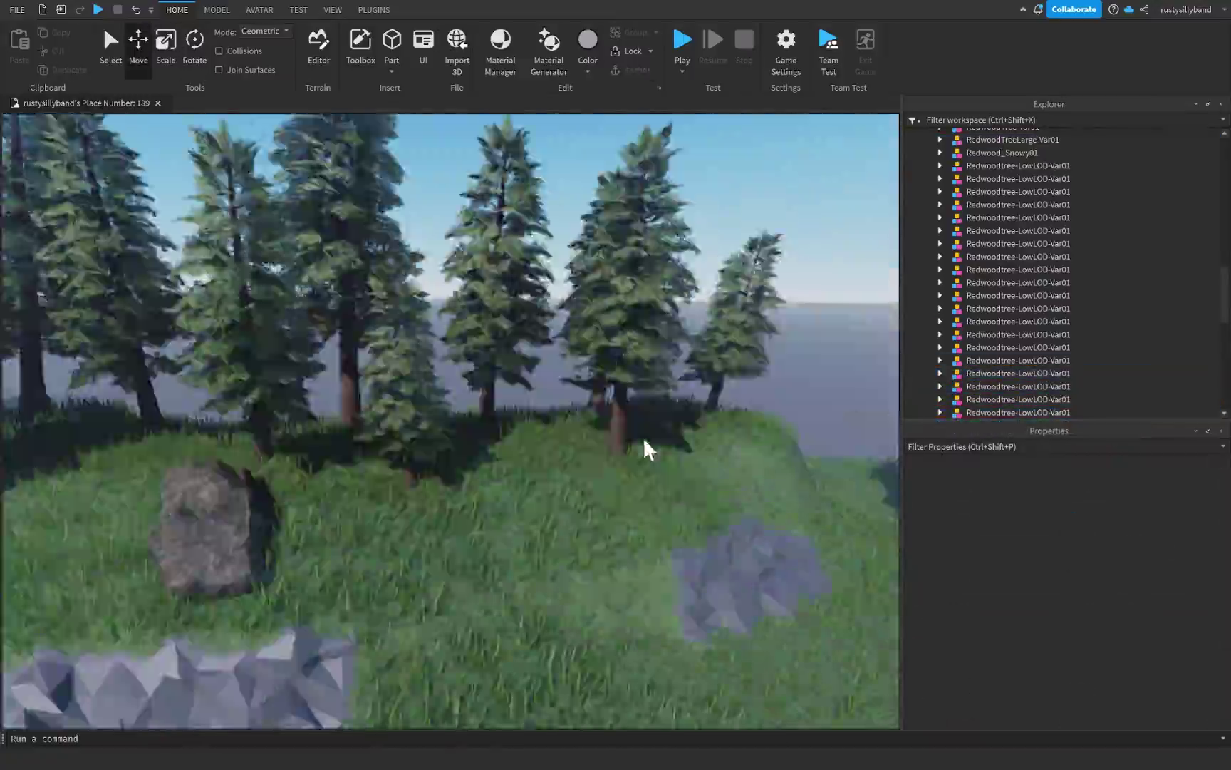
Move and rotate the low-LOD redwood trees to spread them naturally along the grassy hillside
{"action": "left_click", "coordinate": [620, 420]}
{"action": "left_click_drag", "start_coordinate": [492, 555], "coordinate": [456, 549]}
{"action": "key", "text": "ctrl+4"}
{"action": "left_click_drag", "start_coordinate": [573, 632], "coordinate": [428, 498]}
{"action": "key", "text": "ctrl+2"}
{"action": "left_click_drag", "start_coordinate": [330, 429], "coordinate": [263, 456]}
{"action": "key", "text": "ctrl+4"}
{"action": "key", "text": "ctrl+2"}
{"action": "left_click_drag", "start_coordinate": [525, 379], "coordinate": [525, 534]}
{"action": "left_click_drag", "start_coordinate": [233, 405], "coordinate": [411, 526]}
{"action": "left_click_drag", "start_coordinate": [462, 489], "coordinate": [443, 511]}
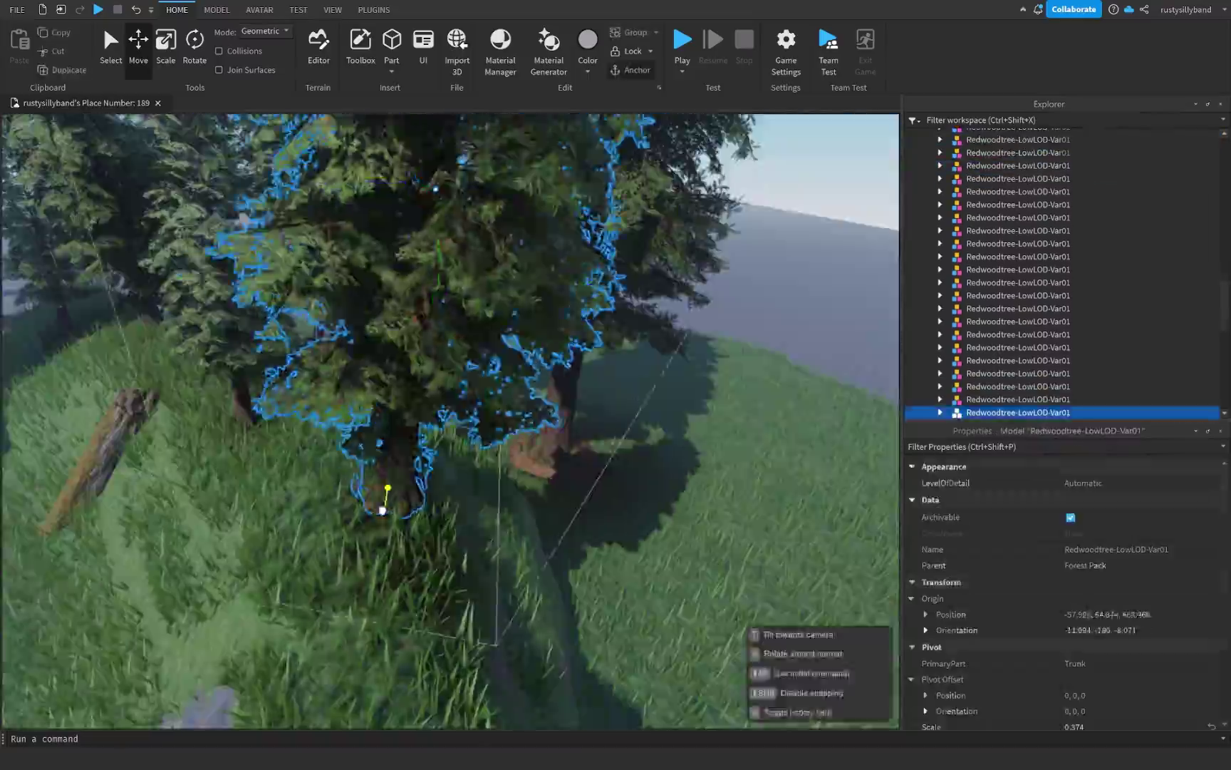
Scale, move and rotate more forest pack pieces on the hill to vary their size and direction
{"action": "left_click", "coordinate": [407, 481]}
{"action": "key", "text": "ctrl+3"}
{"action": "left_click_drag", "start_coordinate": [539, 382], "coordinate": [507, 507]}
{"action": "key", "text": "ctrl+2"}
{"action": "left_click", "coordinate": [604, 444]}
{"action": "left_click", "coordinate": [474, 371]}
{"action": "left_click", "coordinate": [531, 549]}
{"action": "key", "text": "ctrl+4"}
{"action": "left_click", "coordinate": [628, 597]}
{"action": "key", "text": "ctrl+2"}
Lower several more forest pieces towards the ground and rotate the last one
{"action": "left_click", "coordinate": [445, 399]}
{"action": "left_click_drag", "start_coordinate": [446, 456], "coordinate": [445, 493]}
{"action": "left_click", "coordinate": [414, 426]}
{"action": "left_click_drag", "start_coordinate": [502, 463], "coordinate": [512, 509]}
{"action": "left_click", "coordinate": [536, 356]}
{"action": "left_click_drag", "start_coordinate": [544, 268], "coordinate": [544, 283]}
{"action": "left_click", "coordinate": [307, 428]}
{"action": "key", "text": "ctrl+4"}
{"action": "left_click_drag", "start_coordinate": [393, 499], "coordinate": [383, 513]}
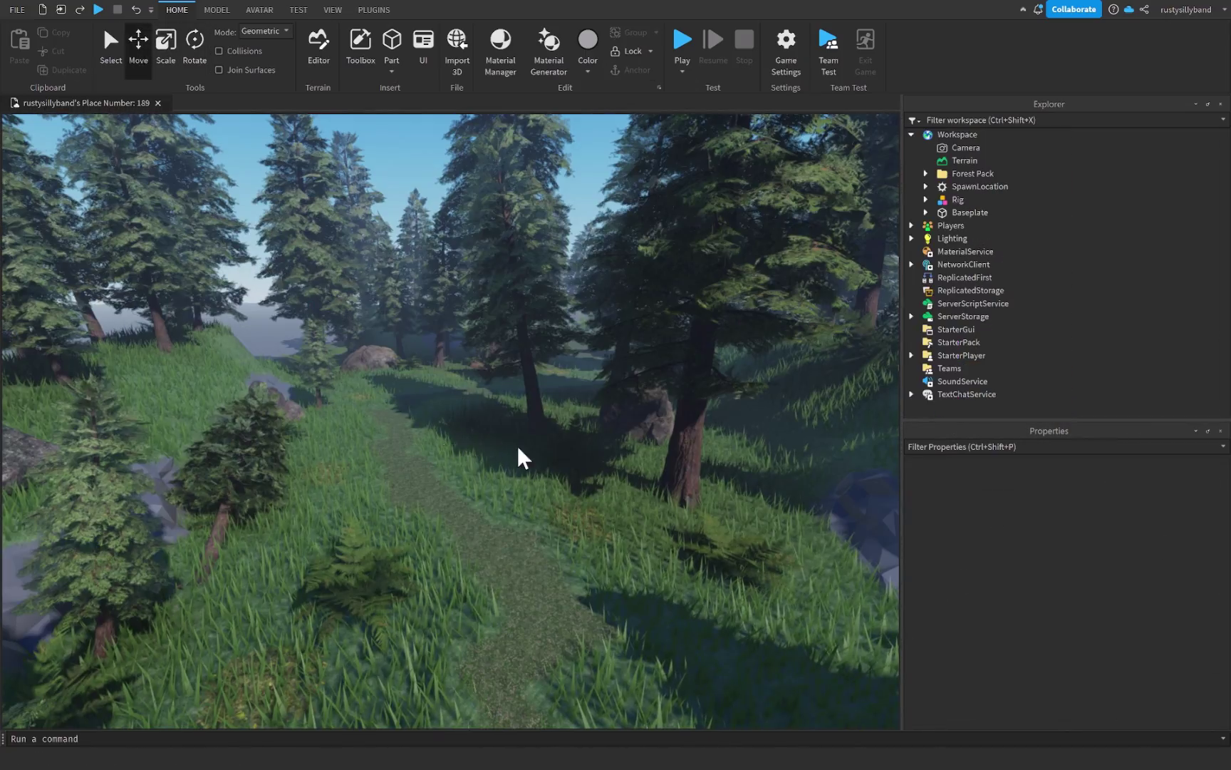
Examine the finished forest along the dirt path, including its trees, rocks, logs and grass
{"action": "right_click_drag", "start_coordinate": [524, 445], "coordinate": [524, 475]}
{"action": "key", "text": "s"}
{"action": "key", "text": "s"}
{"action": "key", "text": "s"}
{"action": "key", "text": "w"}
{"action": "key", "text": "w"}
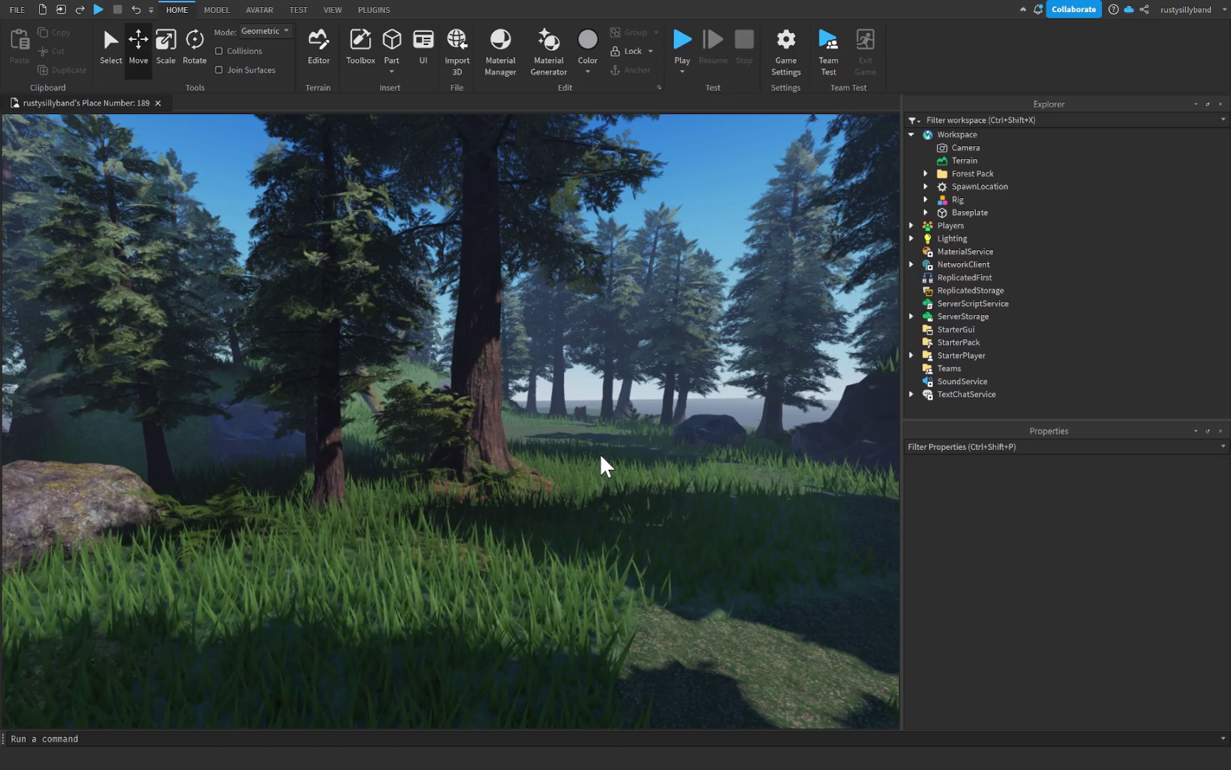
{"action": "key", "text": "w"}
{"action": "right_click_drag", "start_coordinate": [575, 440], "coordinate": [575, 440]}
{"action": "key", "text": "w"}
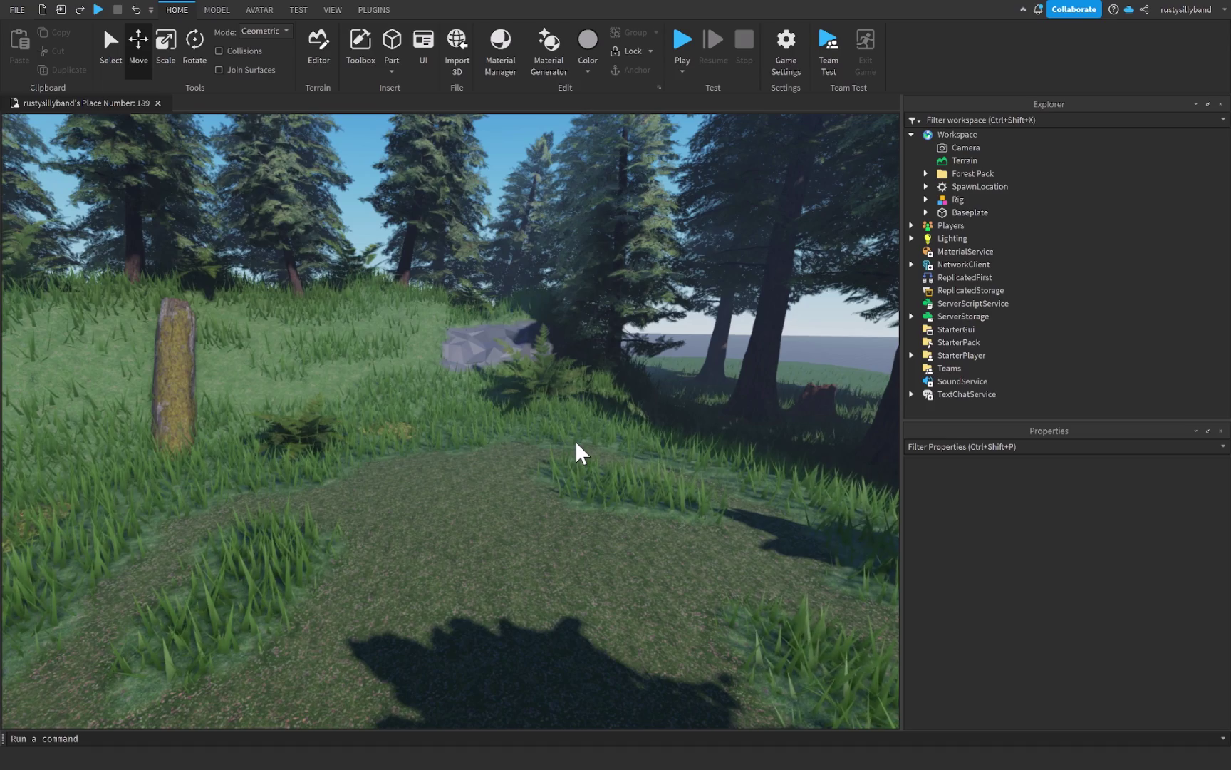
{"action": "right_click_drag", "start_coordinate": [600, 412], "coordinate": [602, 410]}
{"action": "key", "text": "w"}
{"action": "key", "text": "w"}
Delete all effects under Lighting, from Atmosphere through Bloom and DepthOfField to SunRays
{"action": "left_click", "coordinate": [912, 135]}
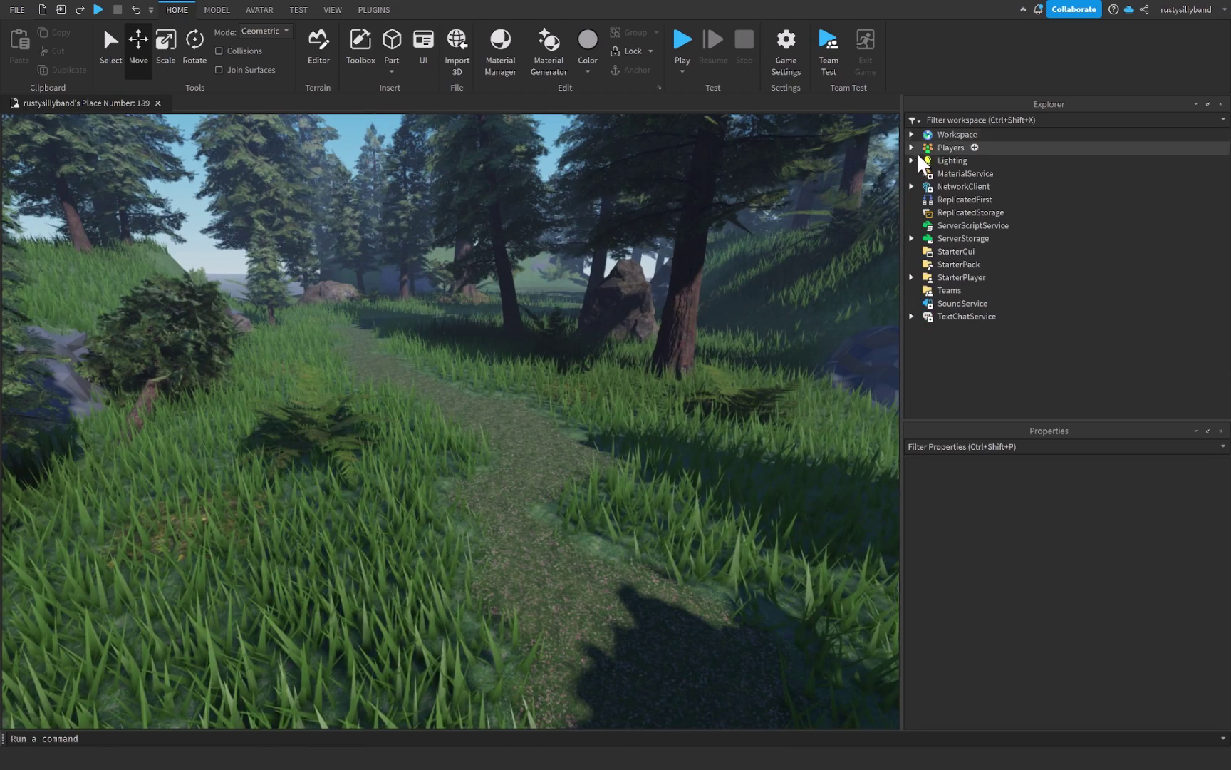
{"action": "left_click", "coordinate": [931, 162]}
{"action": "left_click", "coordinate": [912, 161]}
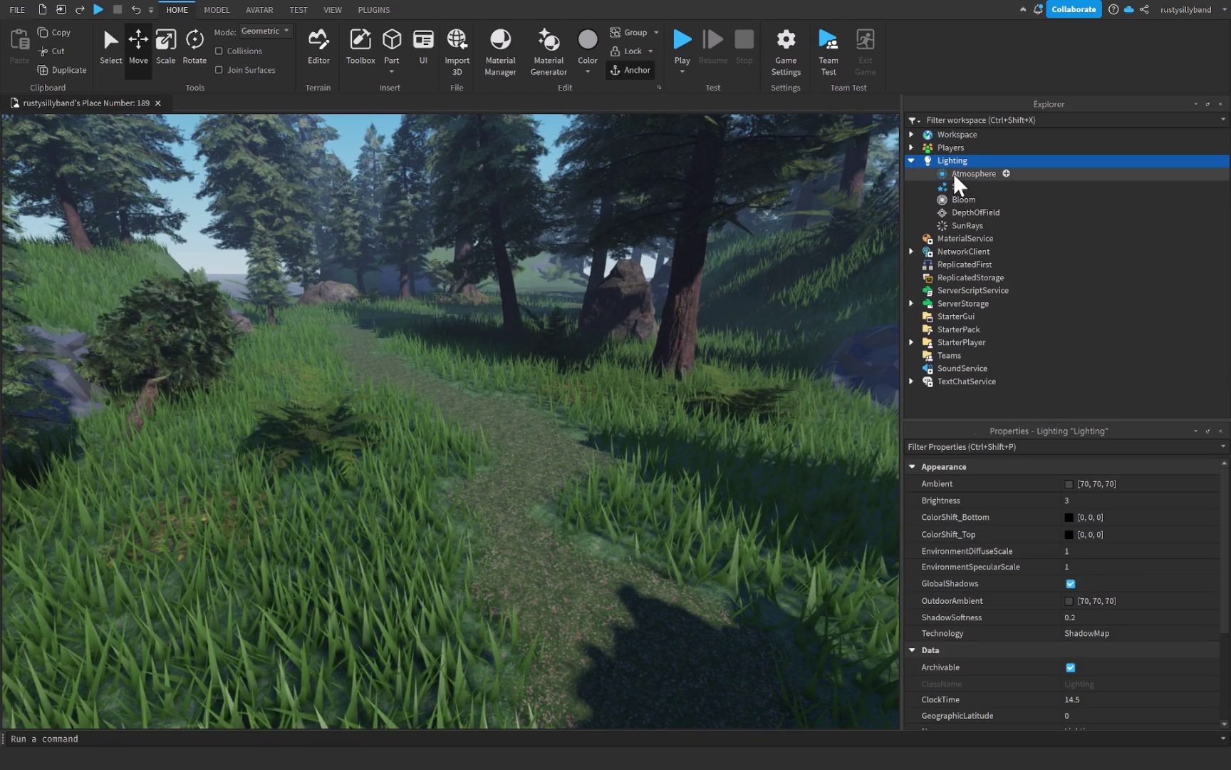
{"action": "left_click", "coordinate": [954, 173]}
{"action": "left_click", "coordinate": [958, 224], "text": "shift"}
{"action": "key", "text": "Delete"}
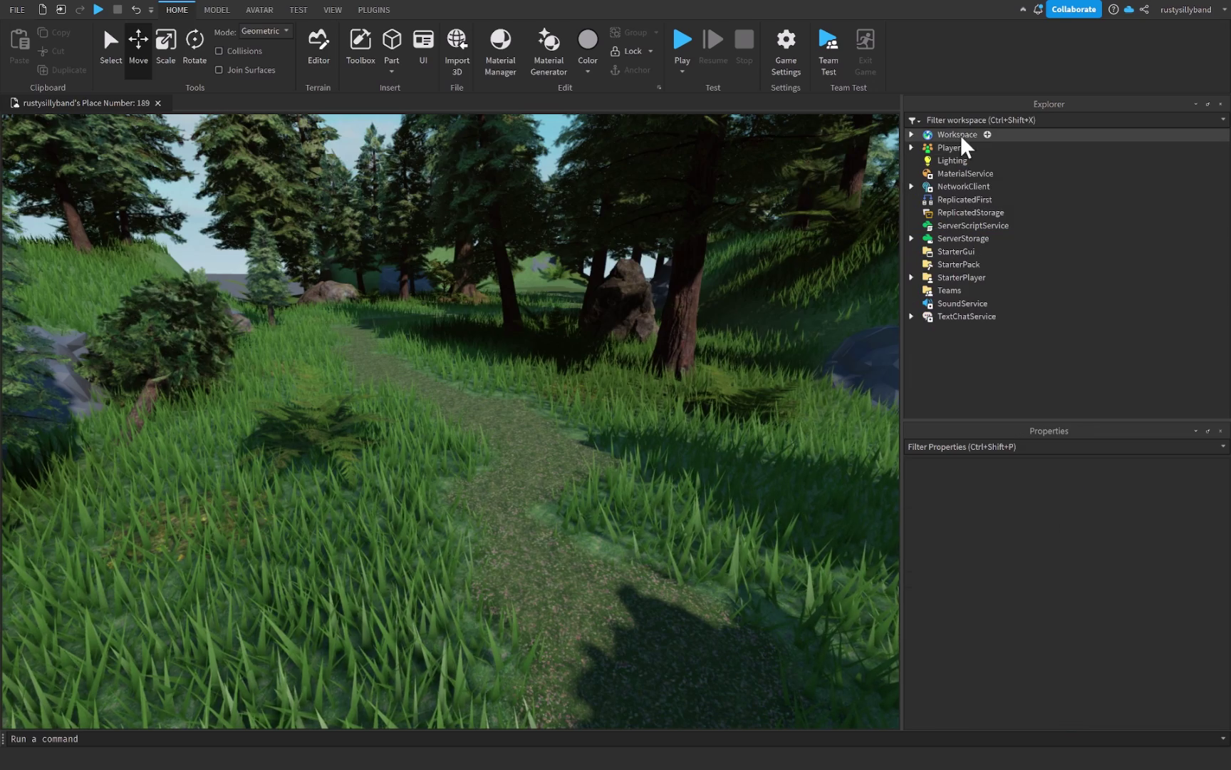
Set the Lighting service's Ambient colour to RGB 65, 65, 65
{"action": "left_click", "coordinate": [947, 159]}
{"action": "left_click", "coordinate": [1069, 485]}
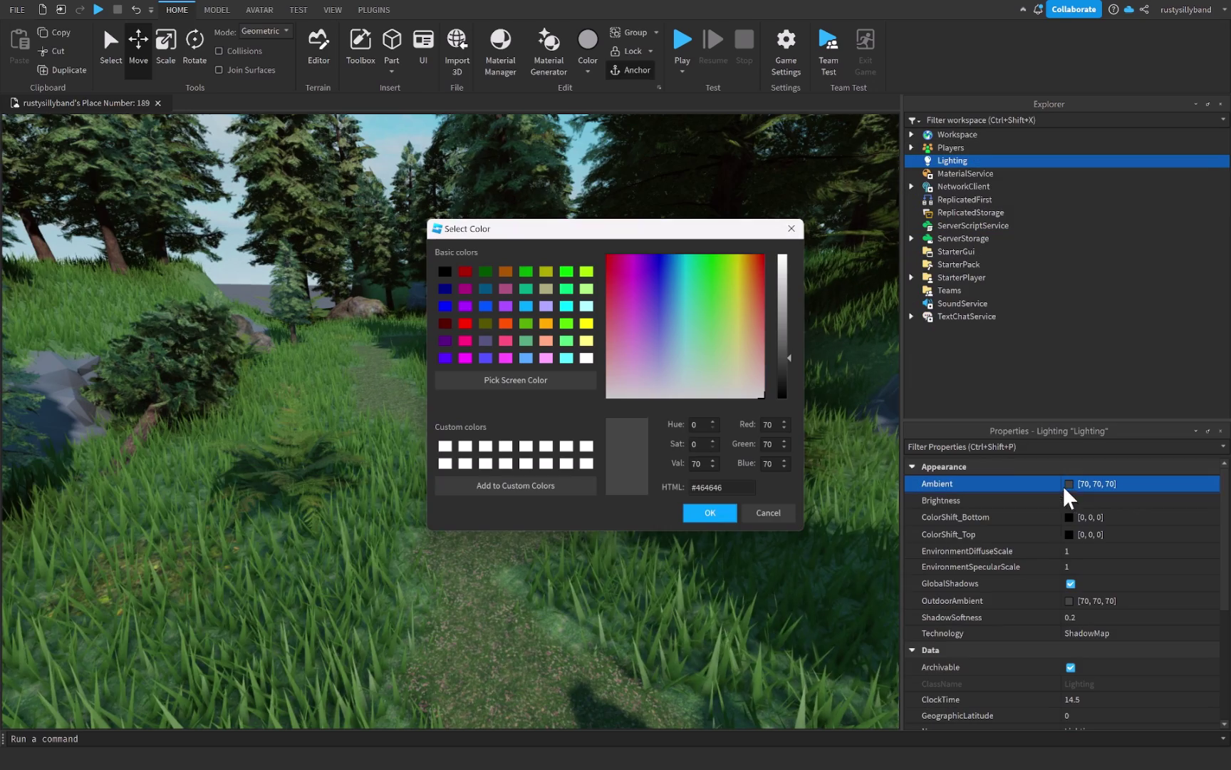
{"action": "left_click_drag", "start_coordinate": [797, 356], "coordinate": [781, 359]}
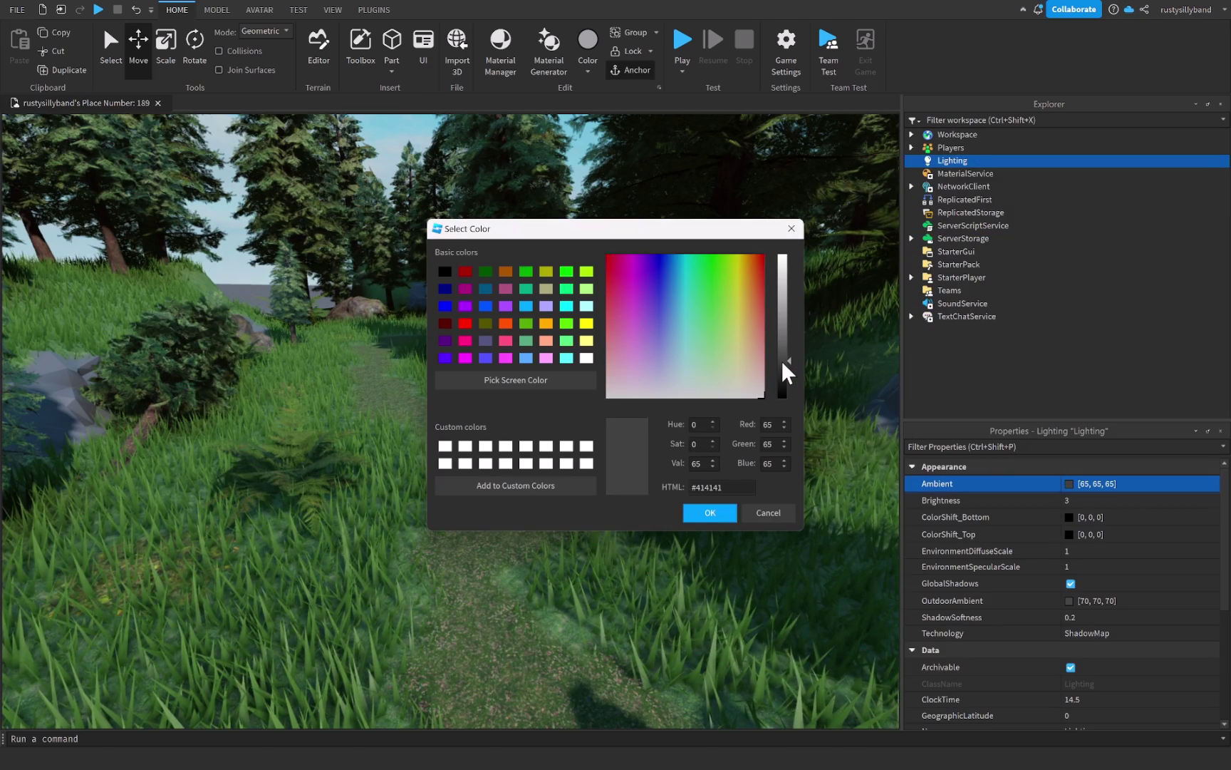
{"action": "left_click", "coordinate": [712, 506]}
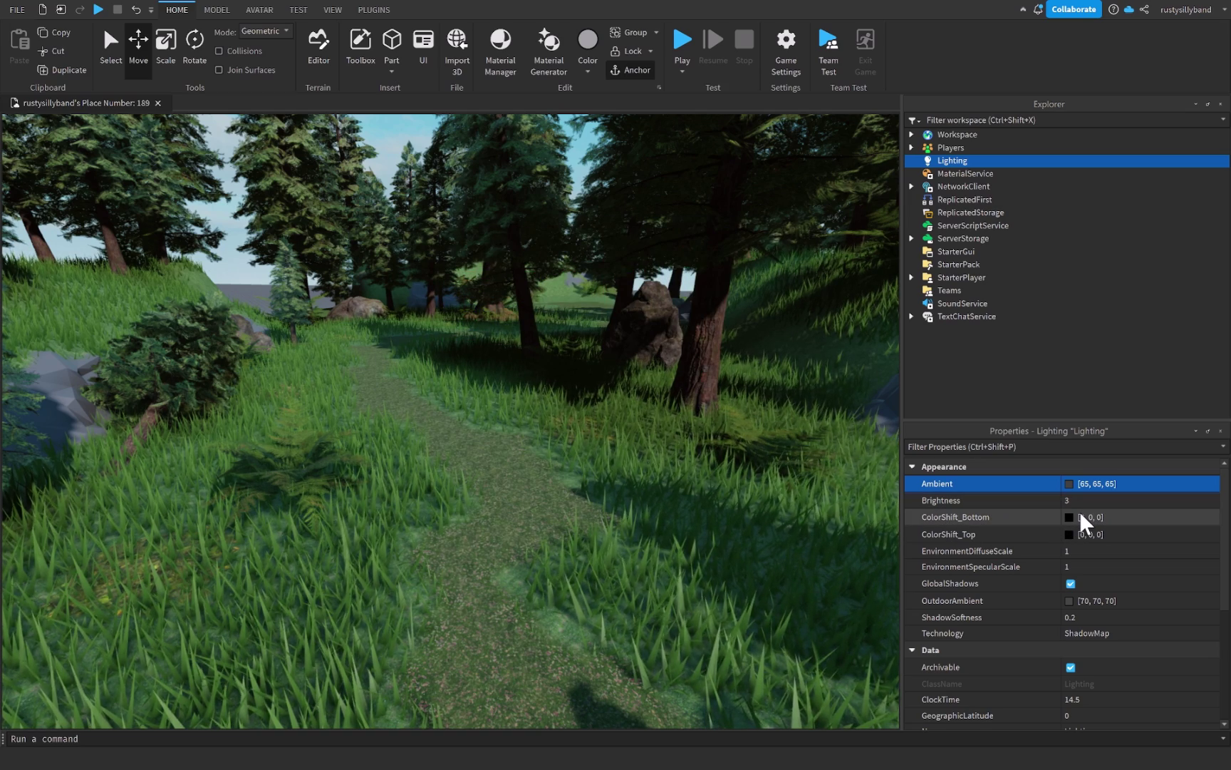
Set the Lighting service's EnvironmentSpecularScale to 0.5
{"action": "scroll", "coordinate": [1088, 531], "scroll_direction": "down", "scroll_amount": 1}
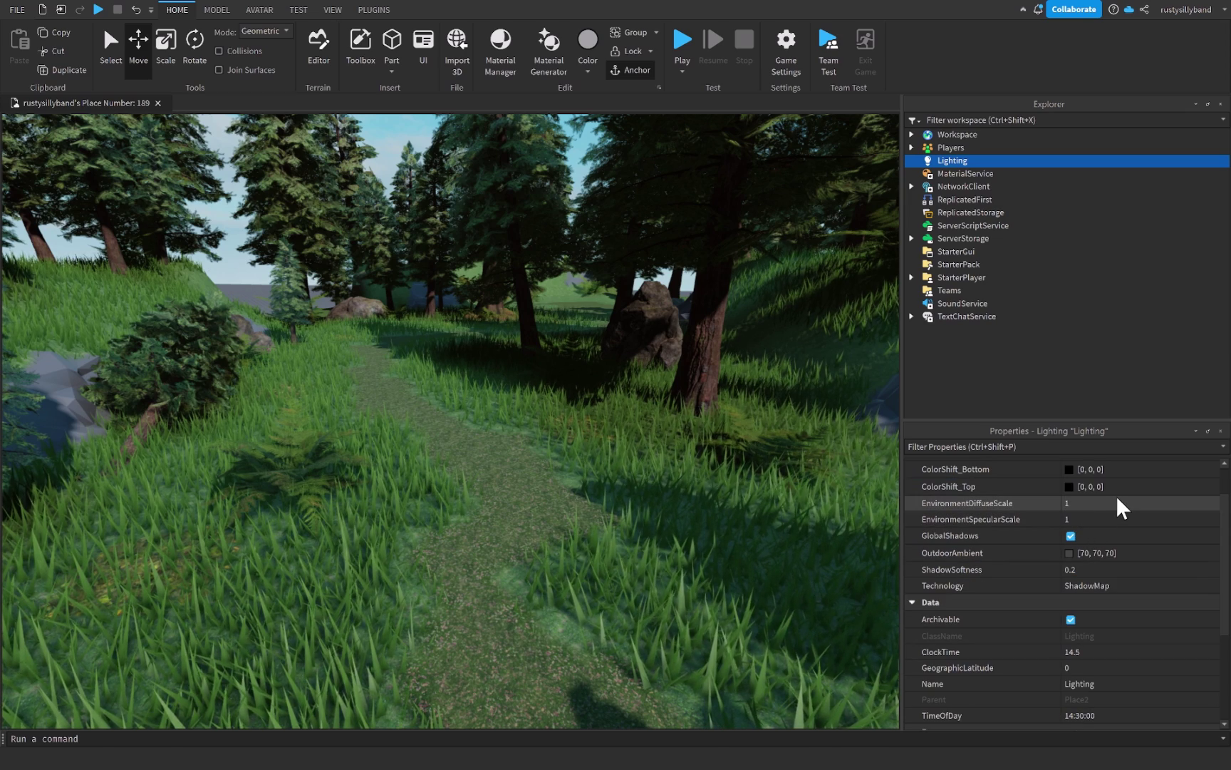
{"action": "left_click", "coordinate": [1106, 522]}
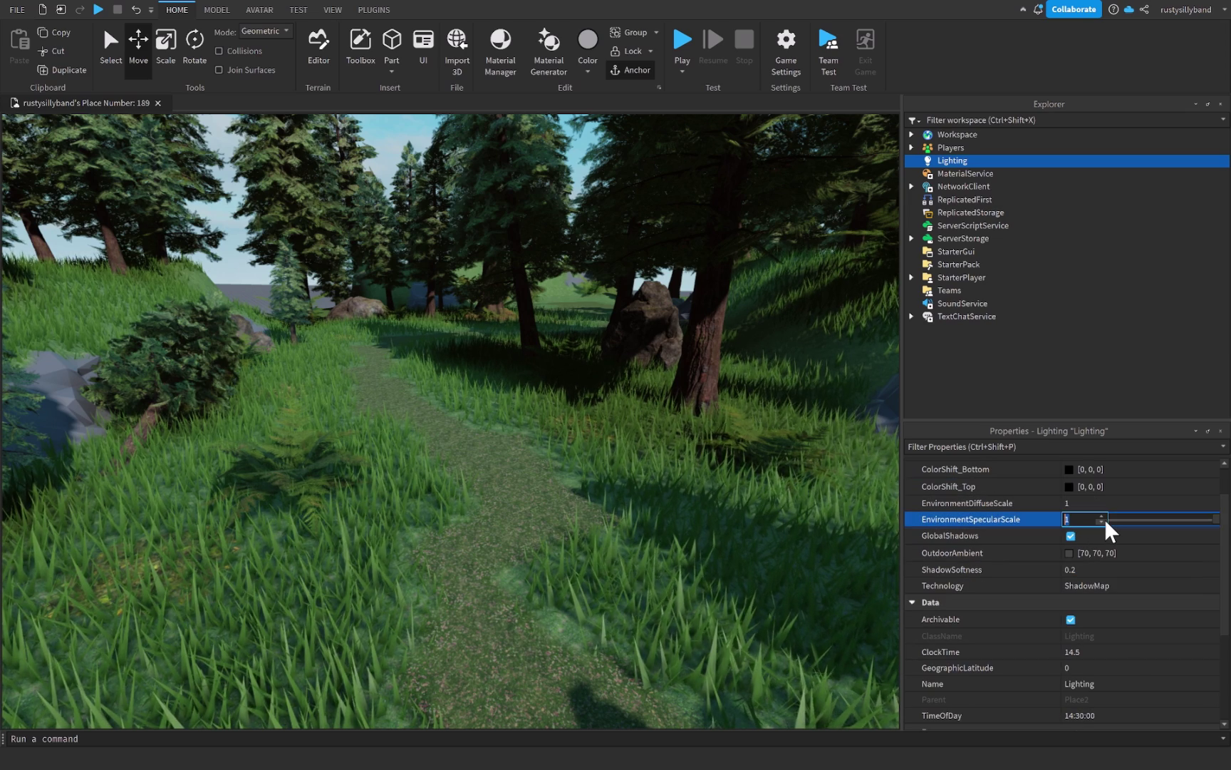
{"action": "type", "text": "0.5"}
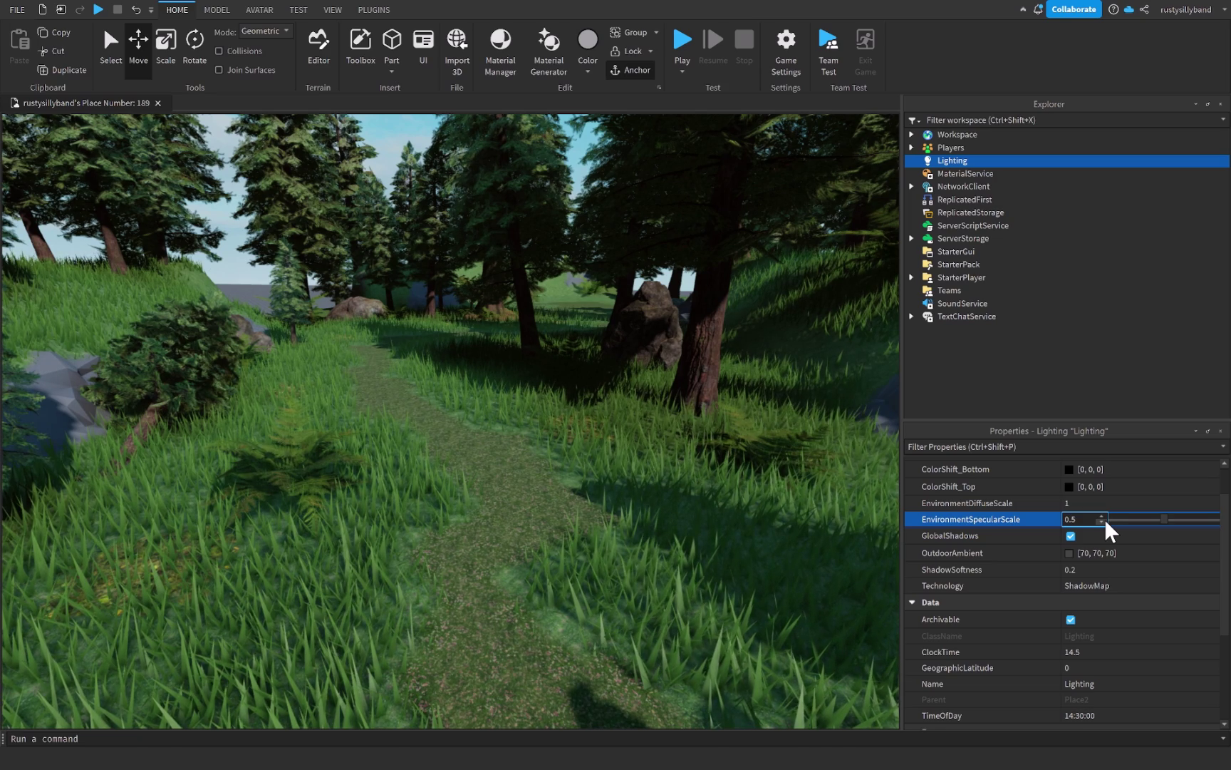
{"action": "key", "text": "Return"}
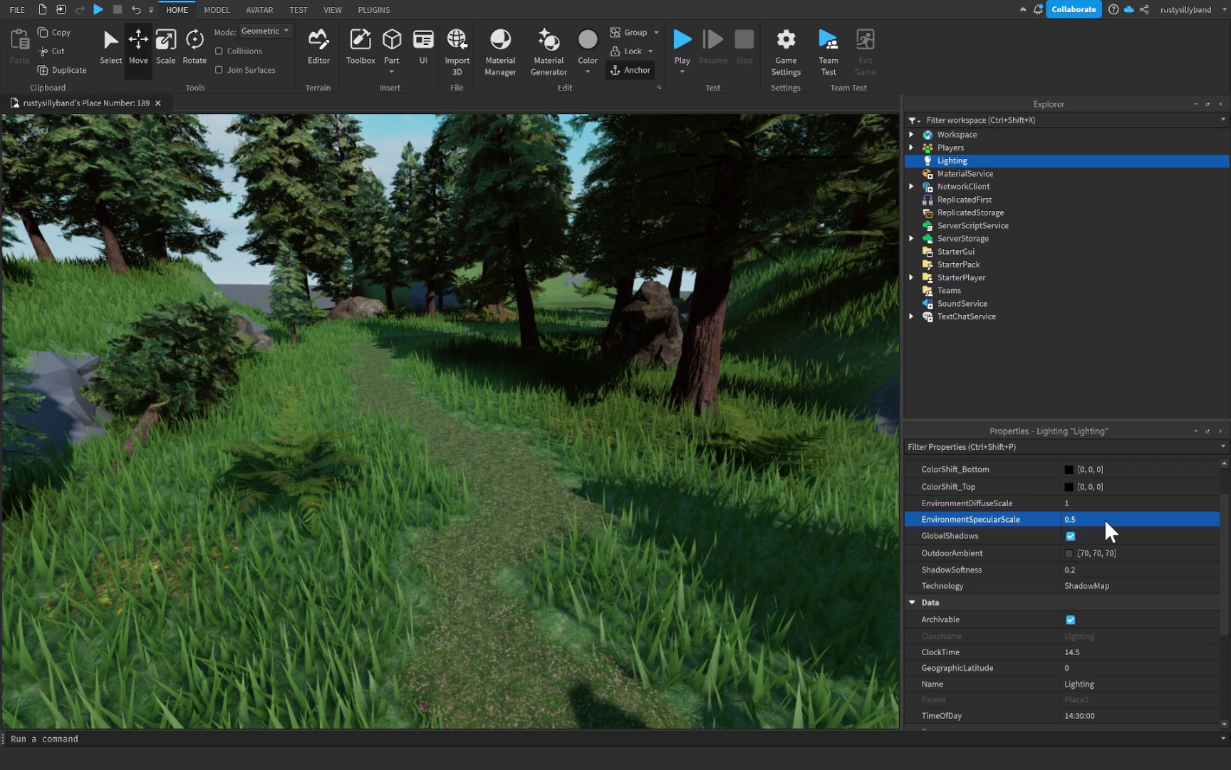
Lighten the Lighting service's OutdoorAmbient colour to RGB 147, 147, 147
{"action": "left_click", "coordinate": [1105, 553]}
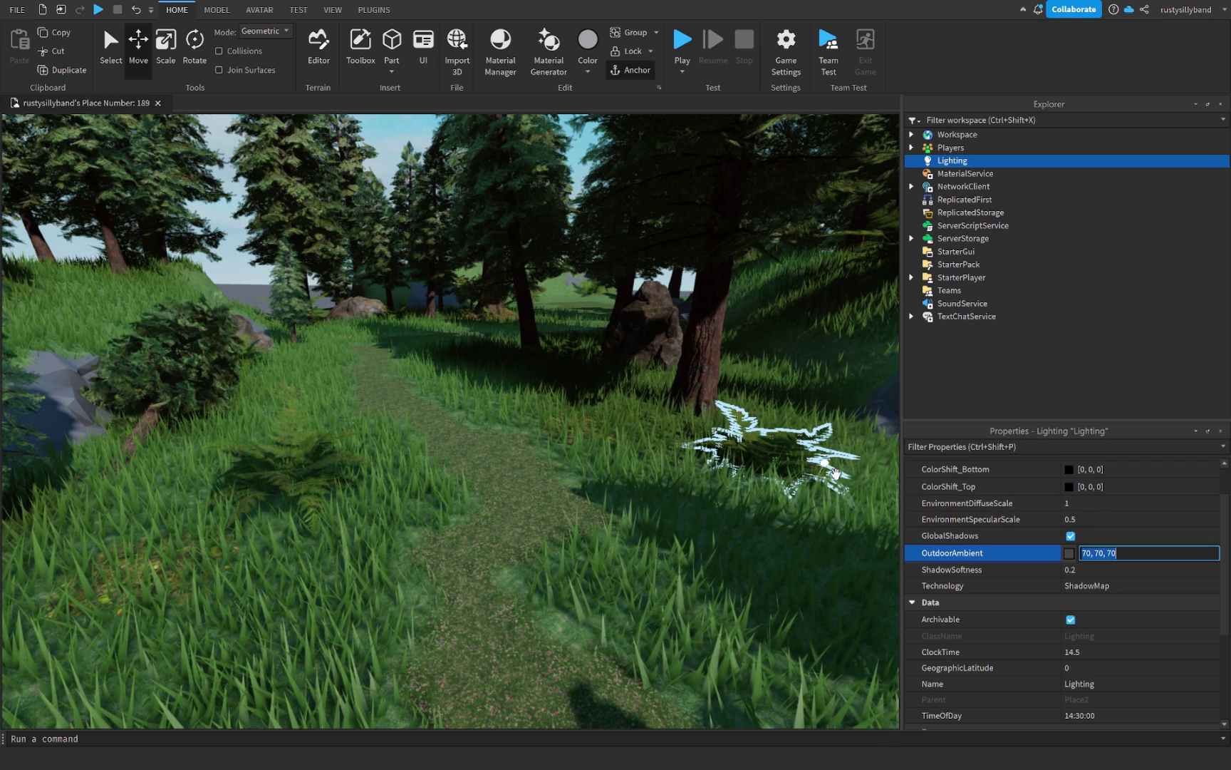
{"action": "left_click", "coordinate": [1066, 550]}
{"action": "left_click_drag", "start_coordinate": [780, 355], "coordinate": [783, 314]}
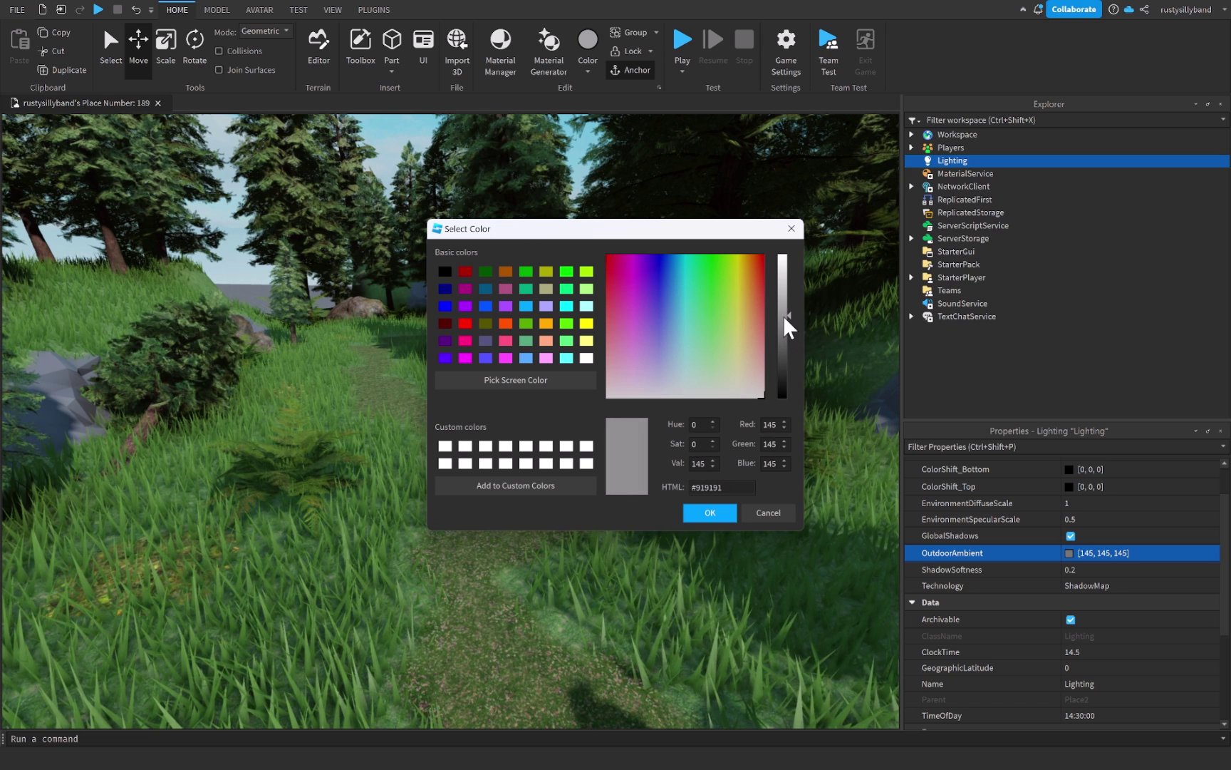
{"action": "left_click", "coordinate": [707, 508]}
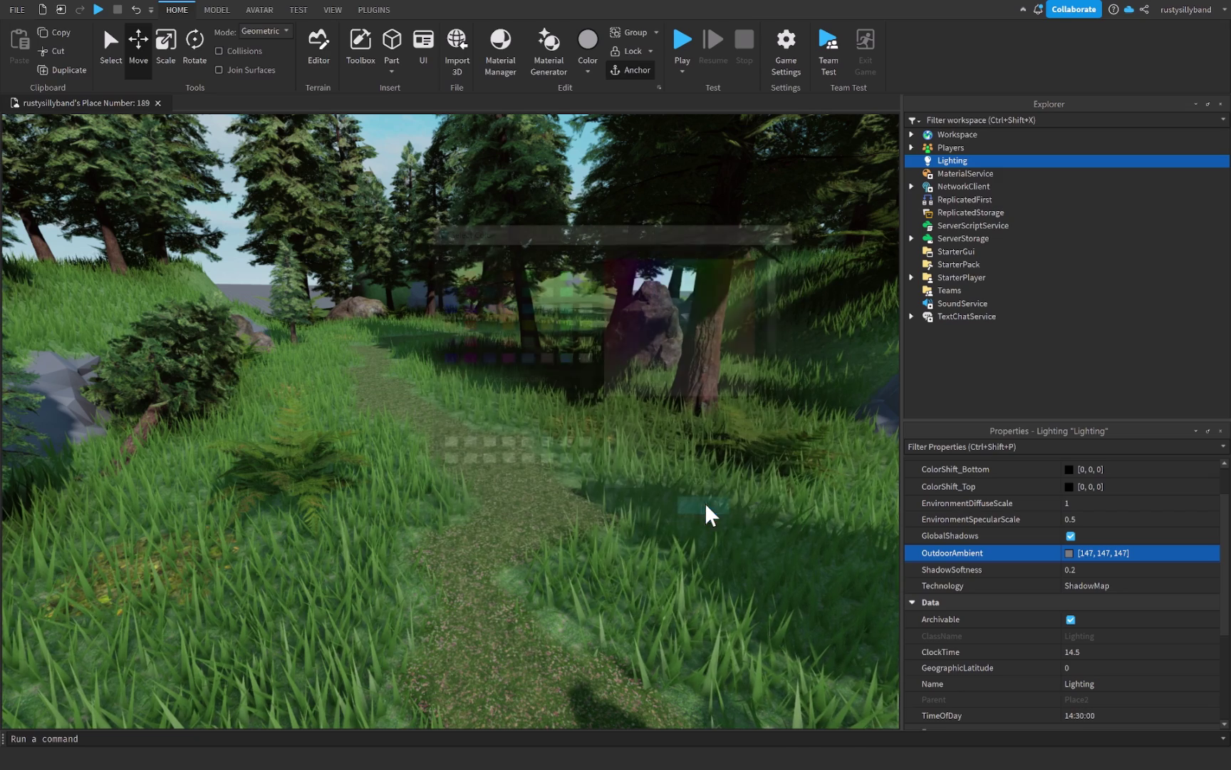
Set the Lighting service's ShadowSoftness to 0.1 and its Technology to Future
{"action": "left_click", "coordinate": [1087, 569]}
{"action": "type", "text": "0.1"}
{"action": "key", "text": "Return"}
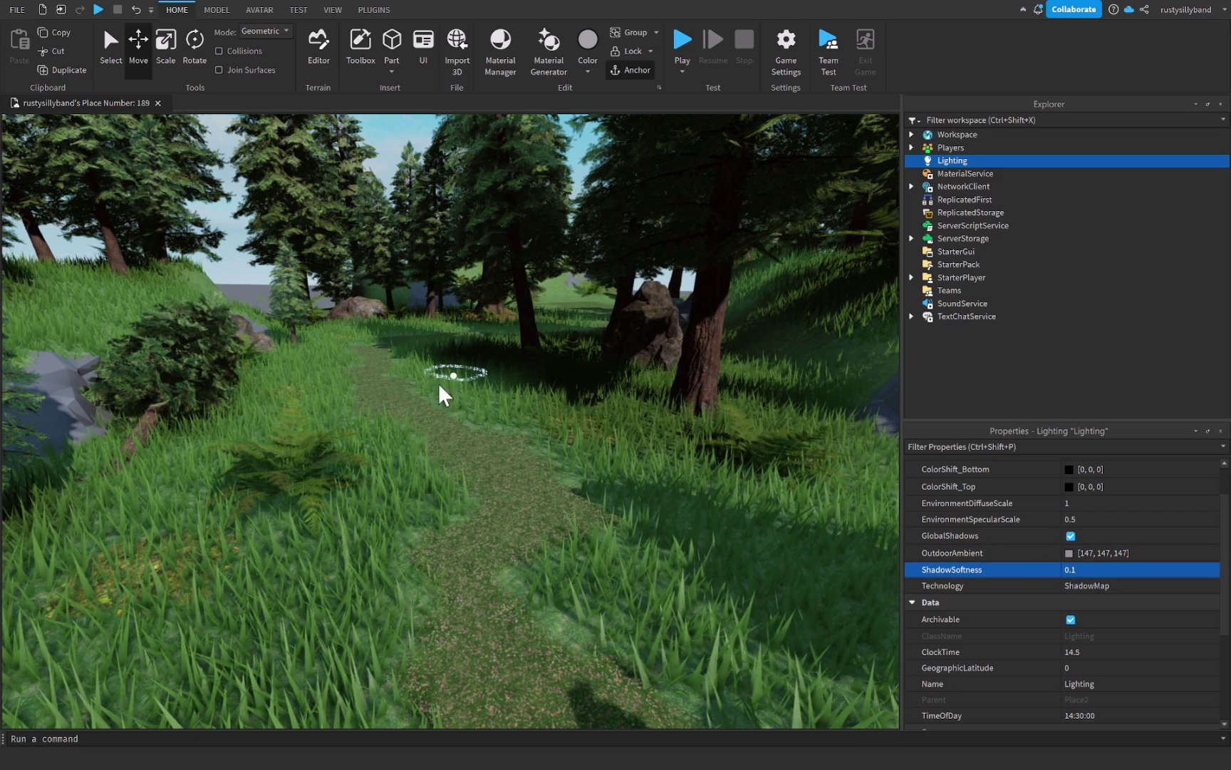
{"action": "left_click", "coordinate": [1117, 590]}
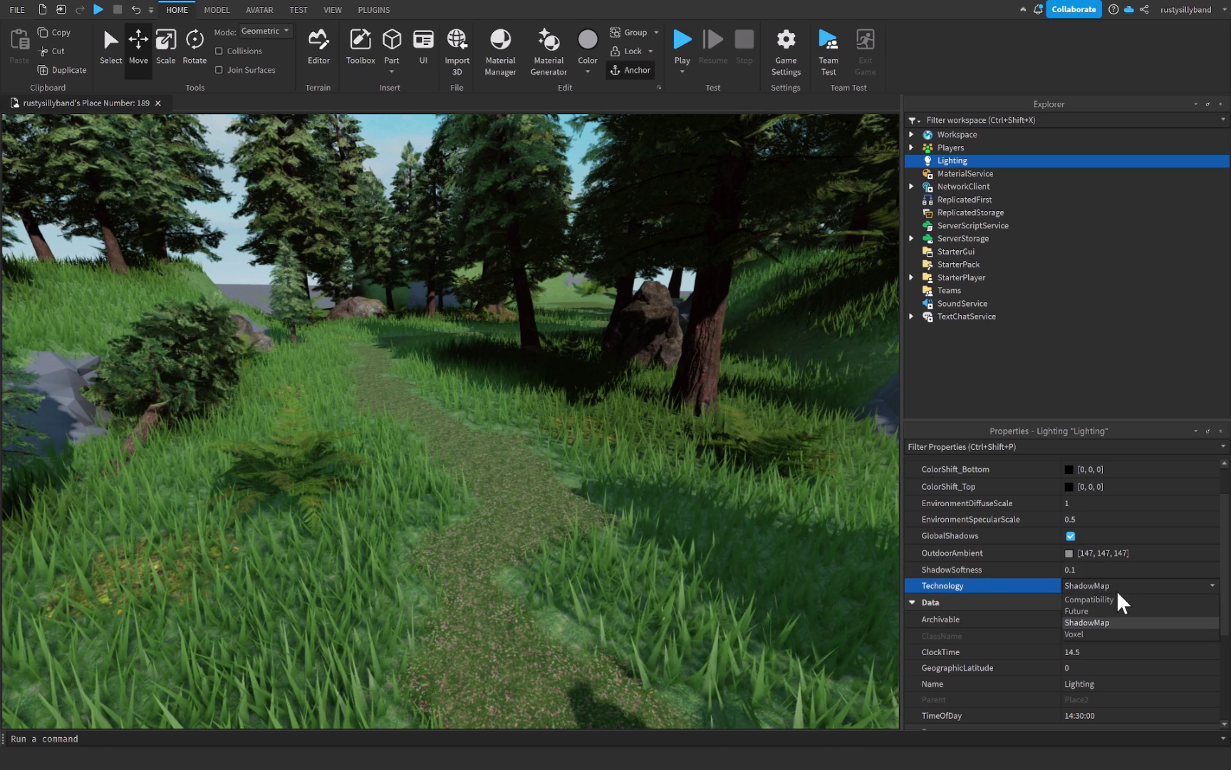
{"action": "left_click", "coordinate": [1082, 611]}
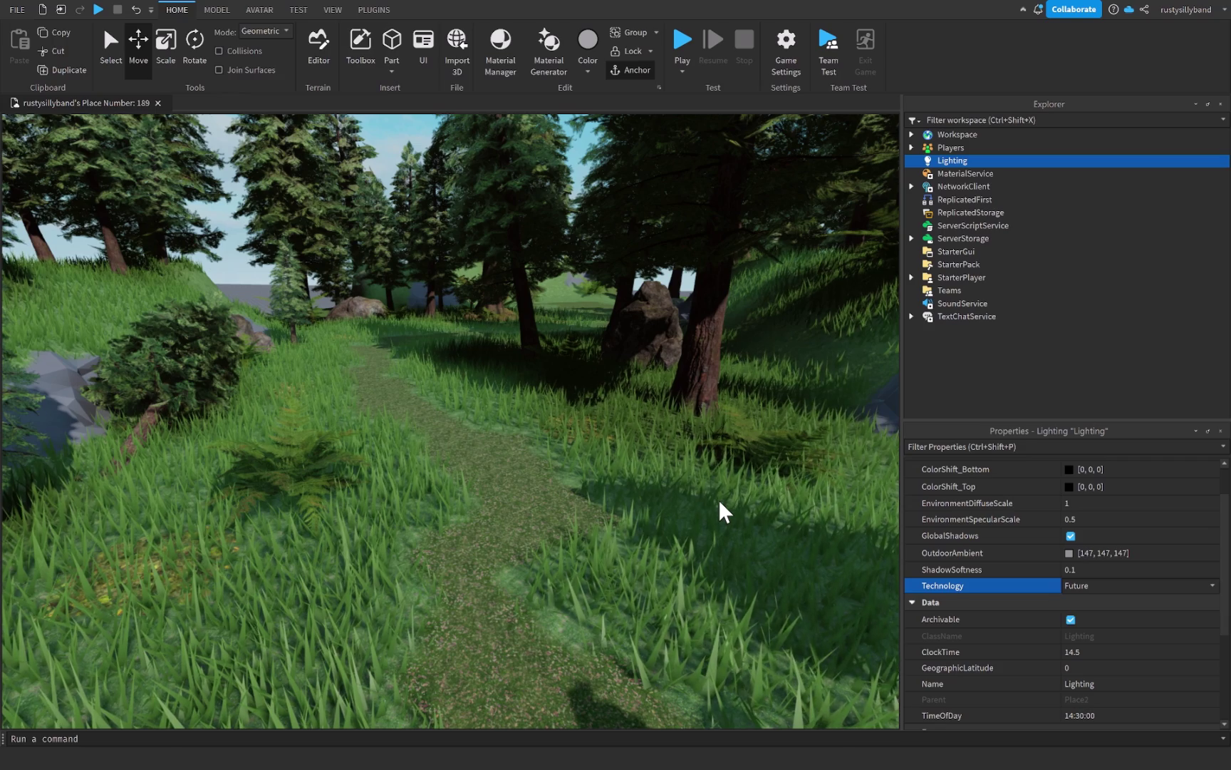
Try a ClockTime of 14 with a GeographicLatitude of 40 and check the sun above the trees
{"action": "left_click", "coordinate": [1095, 652]}
{"action": "type", "text": "14"}
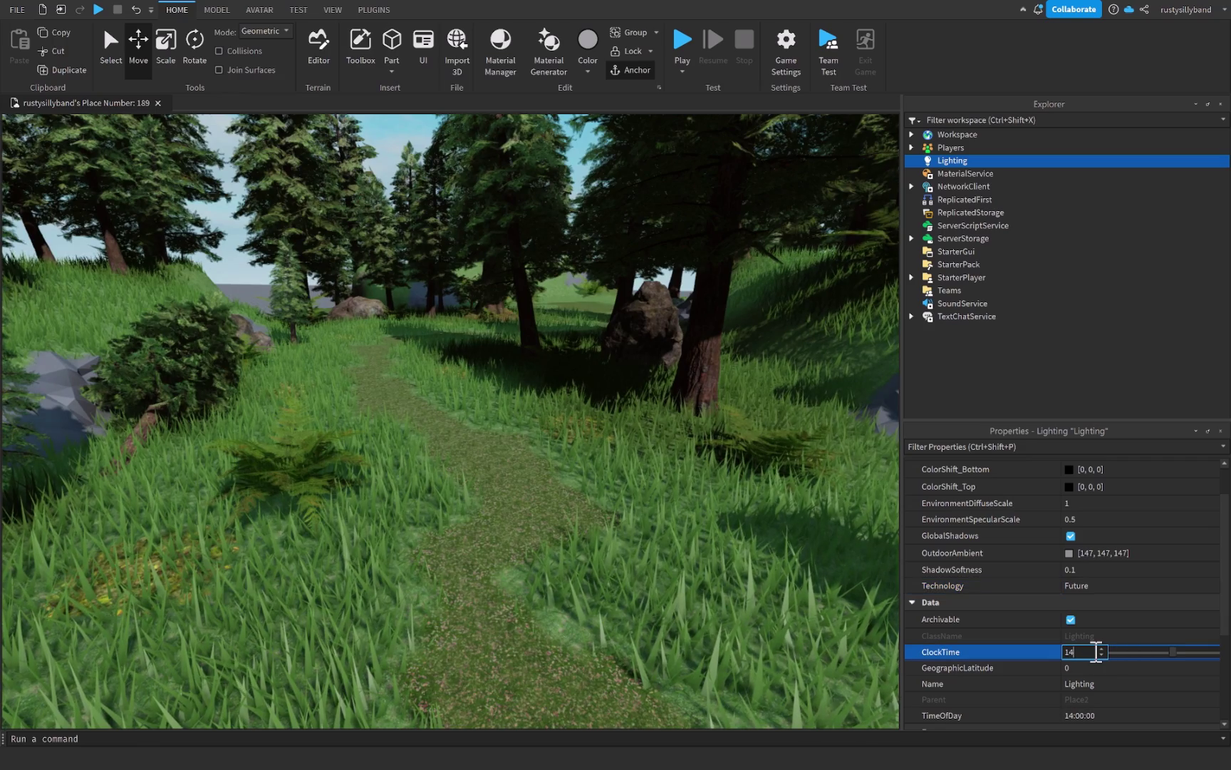
{"action": "left_click", "coordinate": [1085, 669]}
{"action": "type", "text": "40"}
{"action": "key", "text": "Return"}
{"action": "right_click_drag", "start_coordinate": [702, 492], "coordinate": [693, 490]}
{"action": "key", "text": "w"}
{"action": "scroll", "coordinate": [1039, 609], "scroll_direction": "down", "scroll_amount": 2}
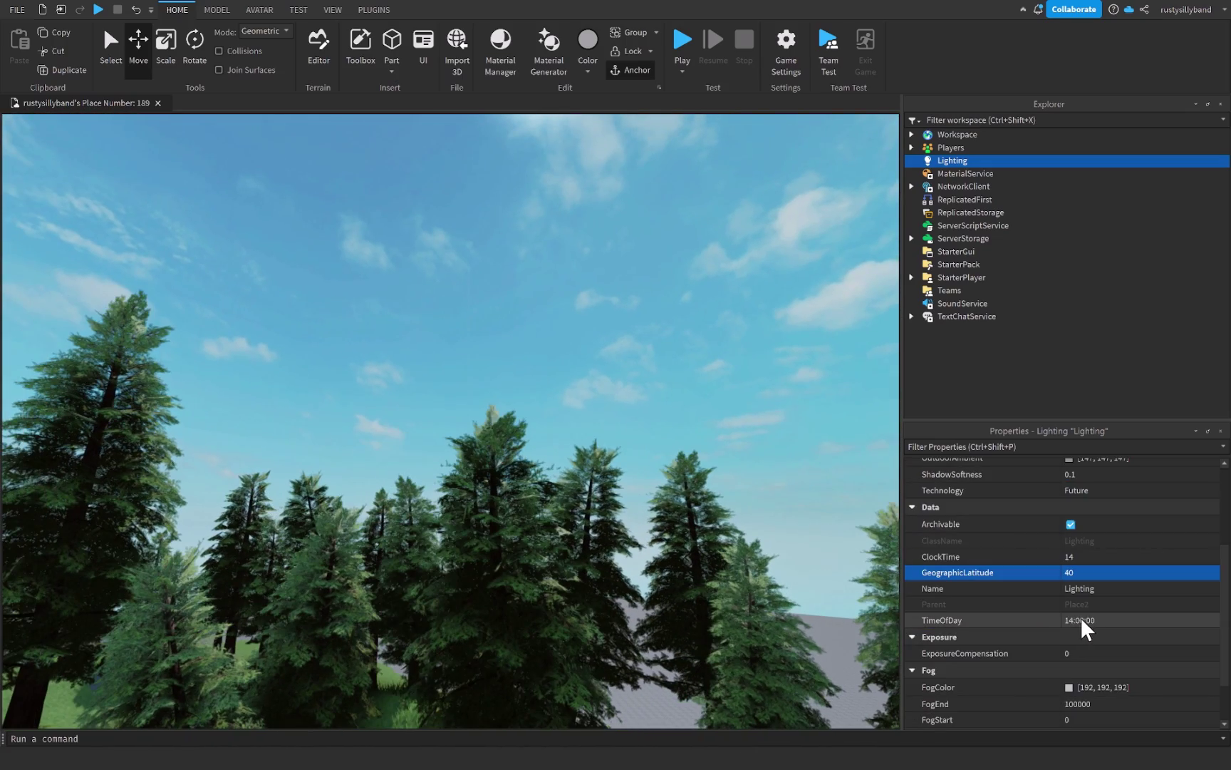
{"action": "right_click_drag", "start_coordinate": [713, 474], "coordinate": [709, 456]}
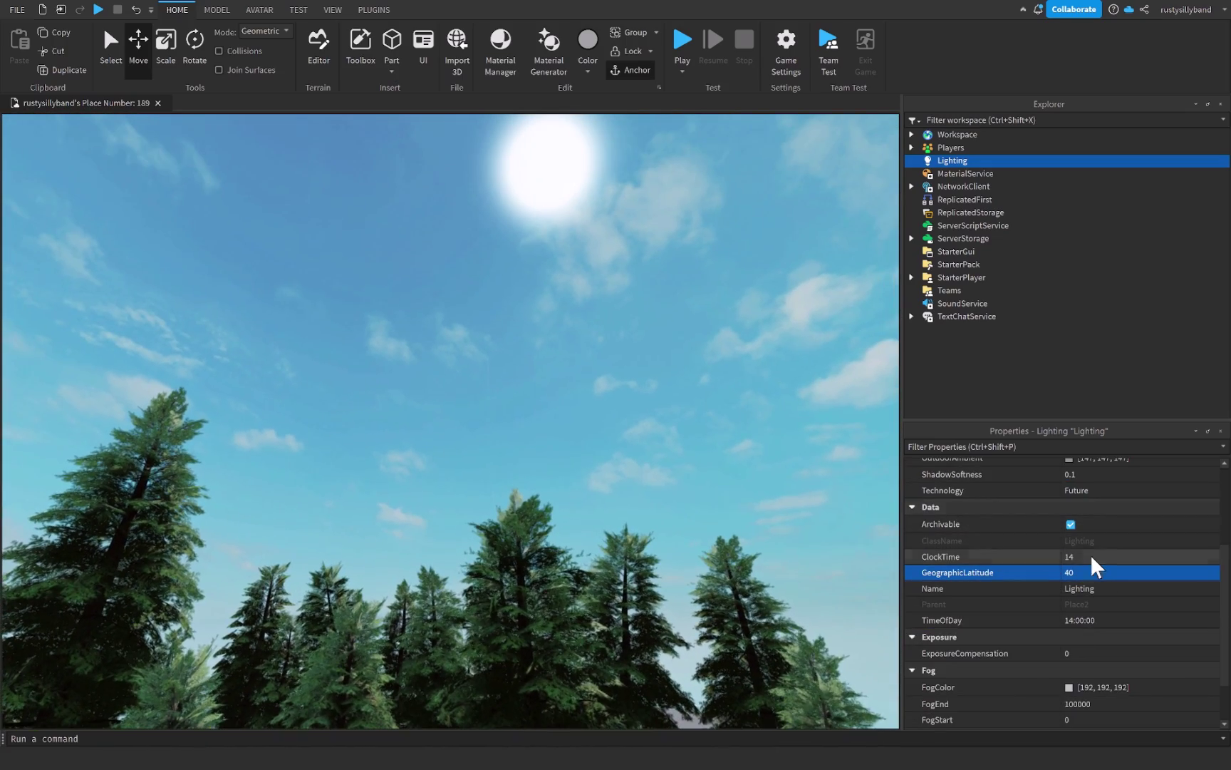
Turn the scene to midnight by setting the Lighting ClockTime to 0
{"action": "left_click", "coordinate": [1096, 556]}
{"action": "type", "text": "25"}
{"action": "key", "text": "Return"}
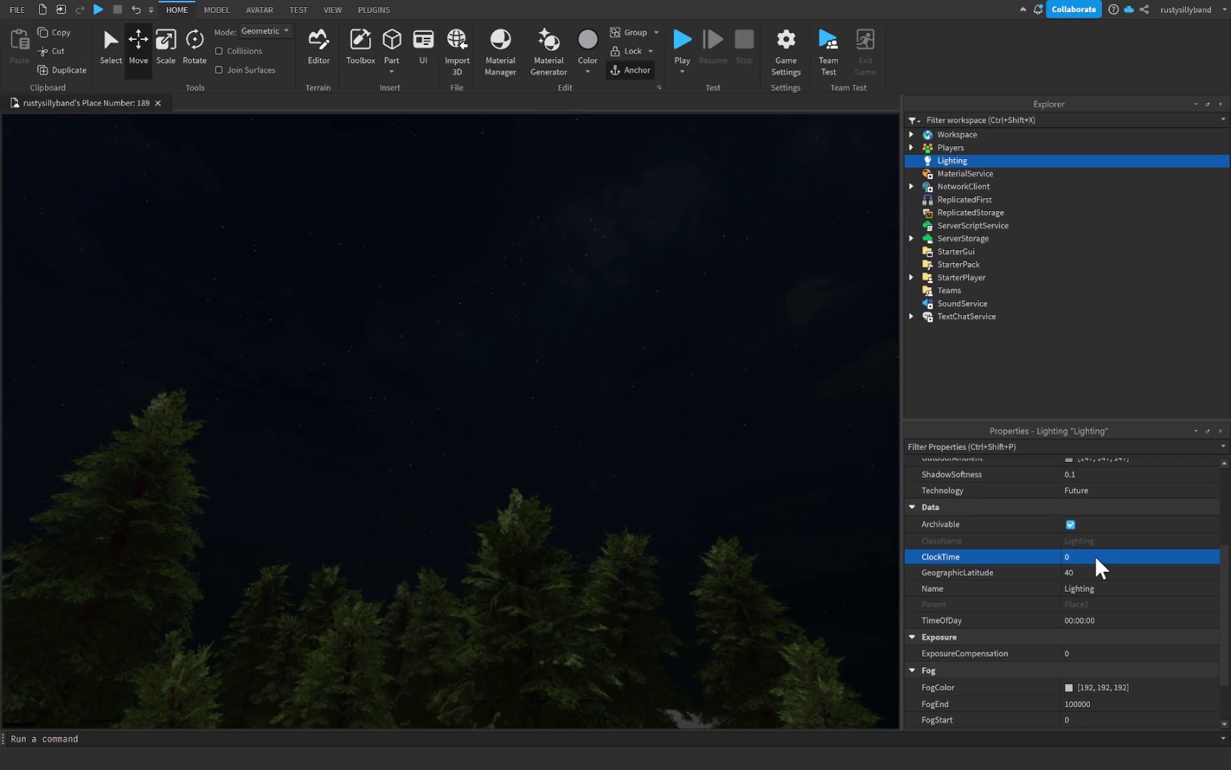
{"action": "right_click_drag", "start_coordinate": [585, 426], "coordinate": [575, 433]}
{"action": "key", "text": "w"}
Try GeographicLatitude values of 50 and 60 and check the moonlight along the path
{"action": "left_click", "coordinate": [1077, 572]}
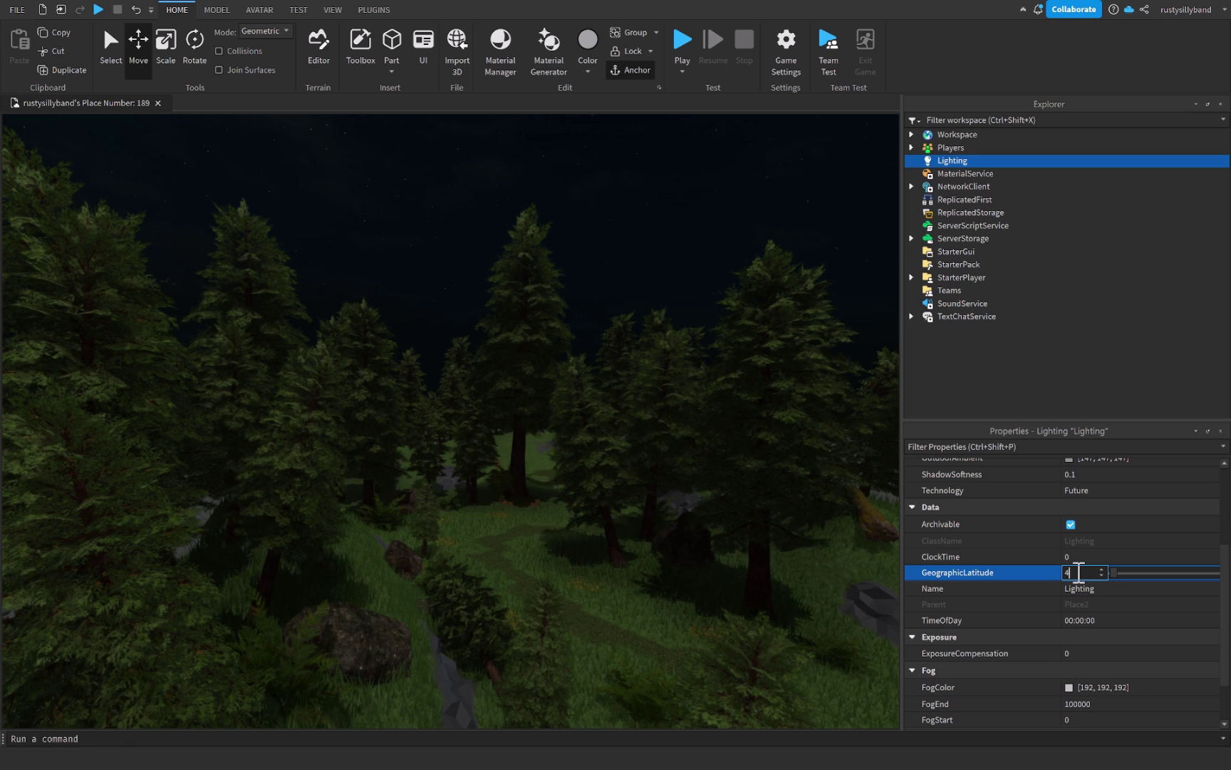
{"action": "type", "text": "50"}
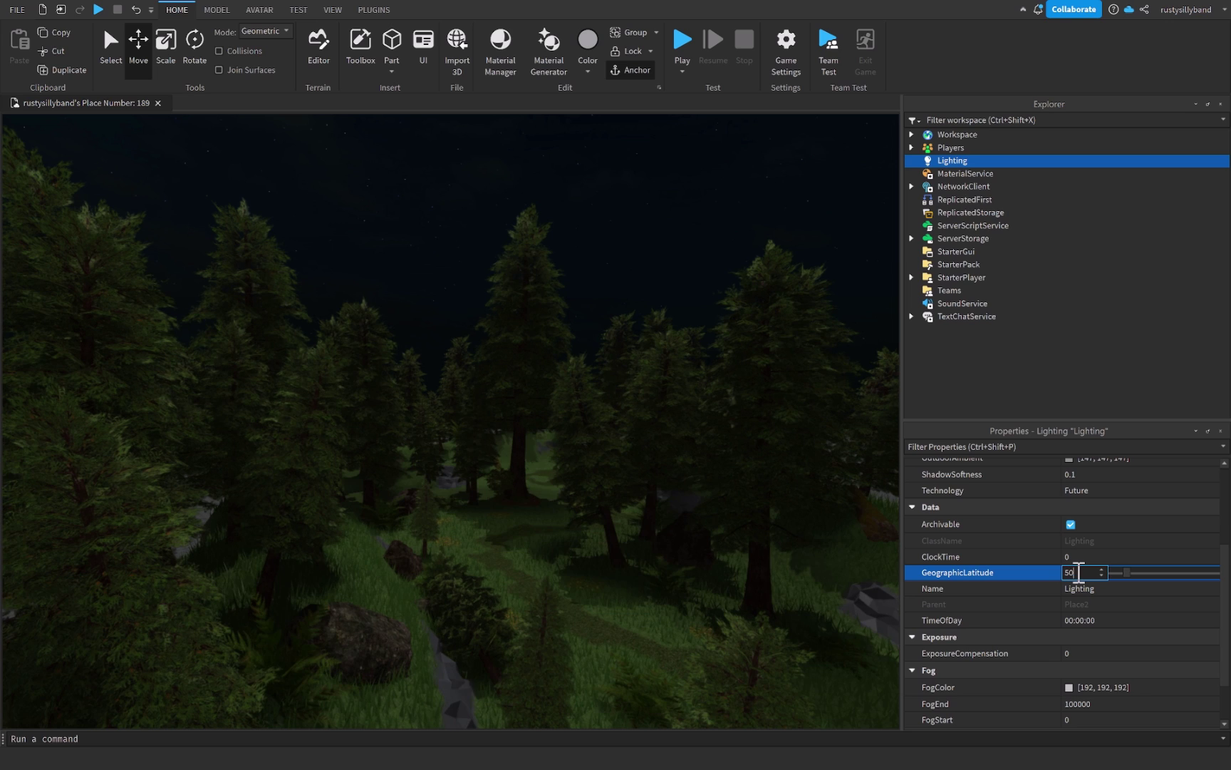
{"action": "key", "text": "BackSpace"}
{"action": "key", "text": "BackSpace"}
{"action": "type", "text": "60"}
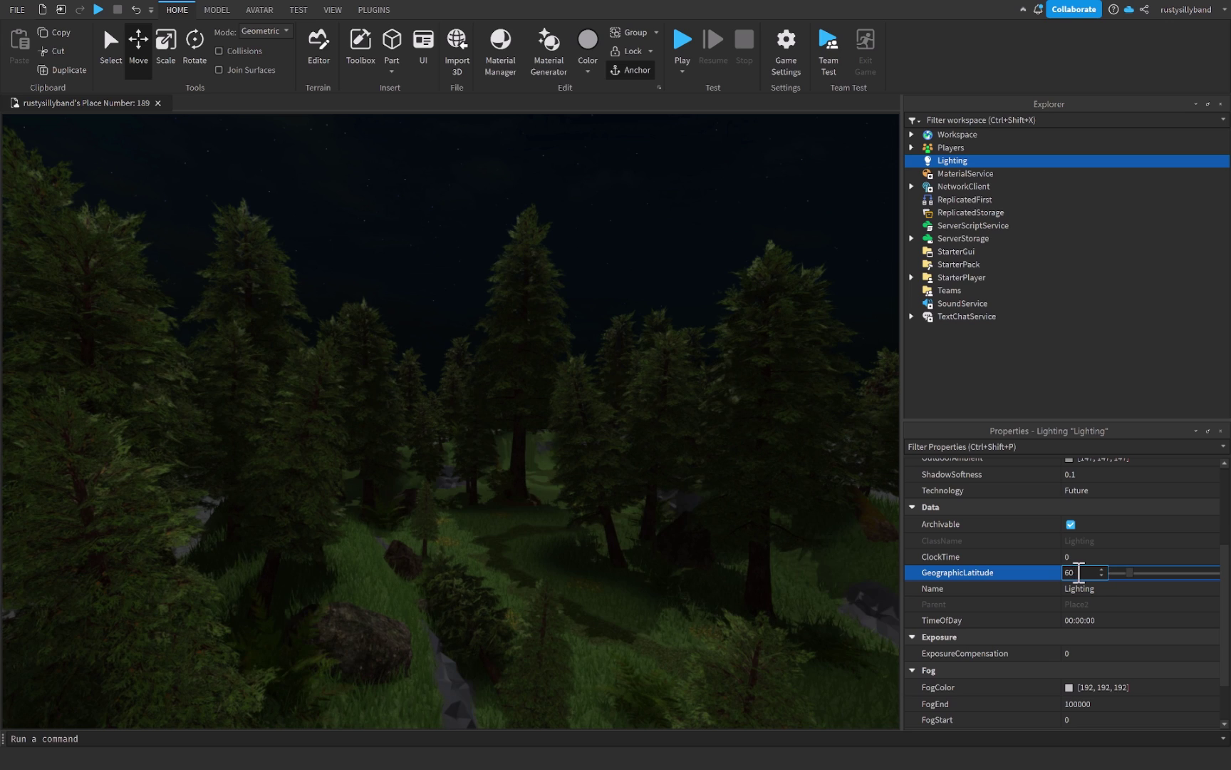
{"action": "key", "text": "Return"}
{"action": "right_click_drag", "start_coordinate": [654, 498], "coordinate": [633, 506]}
{"action": "key", "text": "w"}
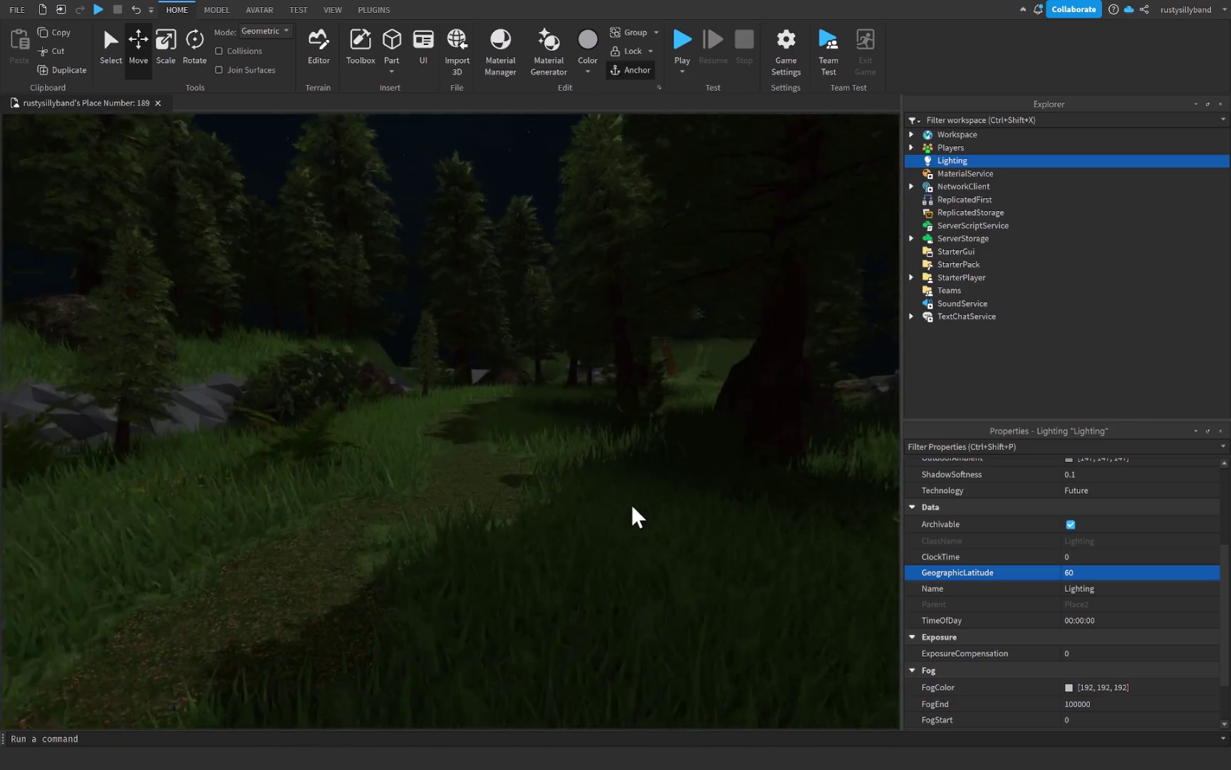
Try a GeographicLatitude of 90 and check the moon's position behind the trees
{"action": "left_click", "coordinate": [1083, 573]}
{"action": "type", "text": "90"}
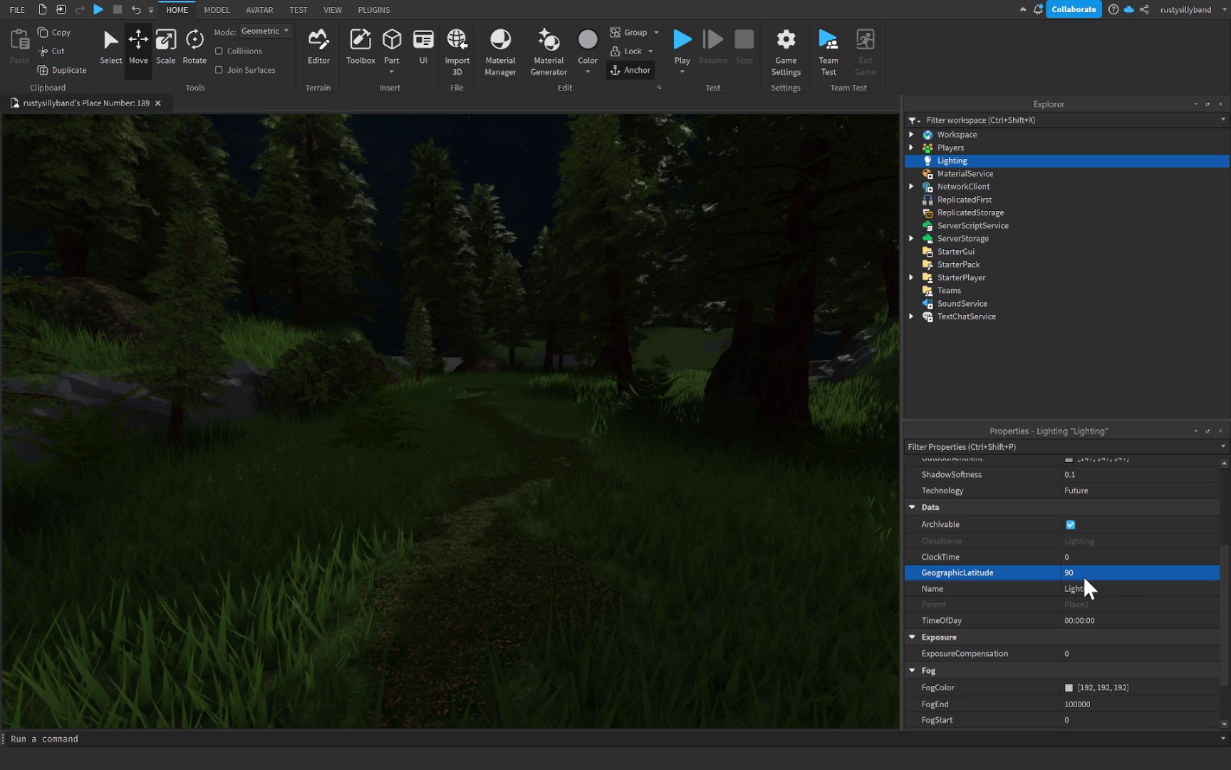
{"action": "key", "text": "a"}
{"action": "right_click_drag", "start_coordinate": [677, 479], "coordinate": [677, 479]}
{"action": "right_click_drag", "start_coordinate": [758, 509], "coordinate": [757, 505]}
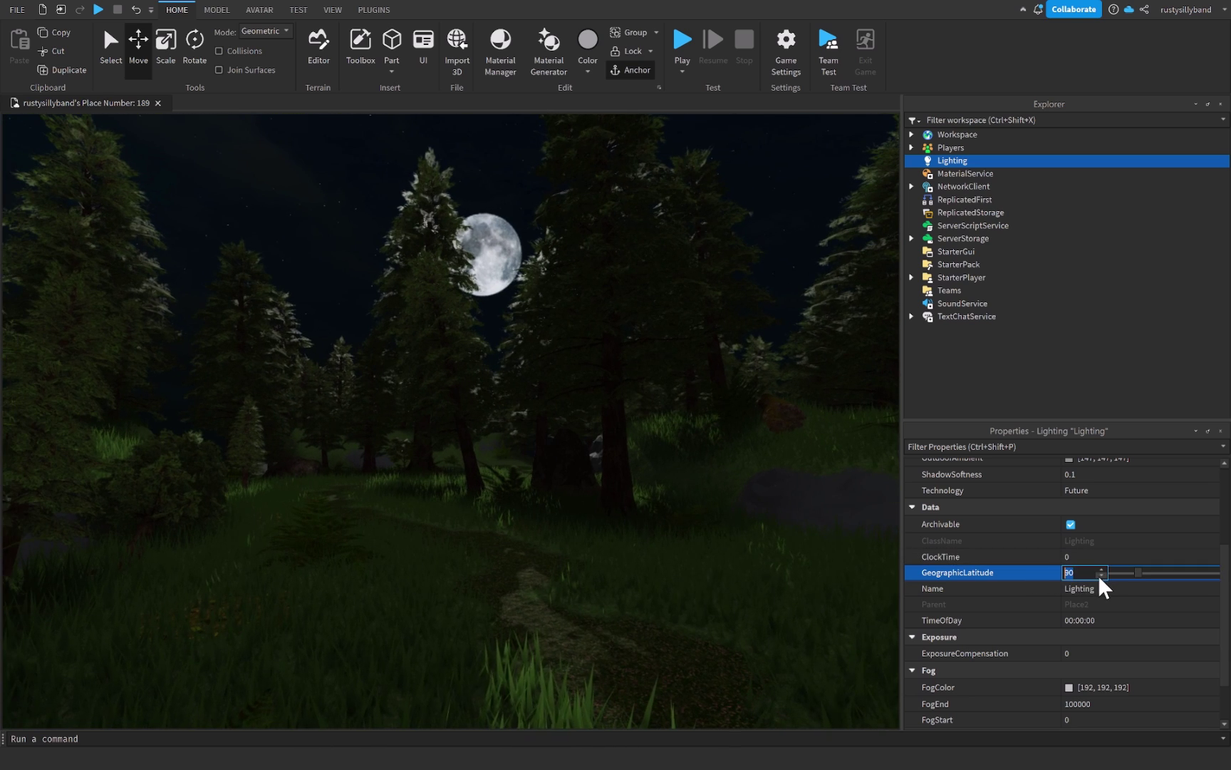
Set the Lighting service's GeographicLatitude to 80
{"action": "type", "text": "80"}
{"action": "key", "text": "Return"}
{"action": "right_click_drag", "start_coordinate": [463, 504], "coordinate": [462, 503]}
{"action": "key", "text": "d"}
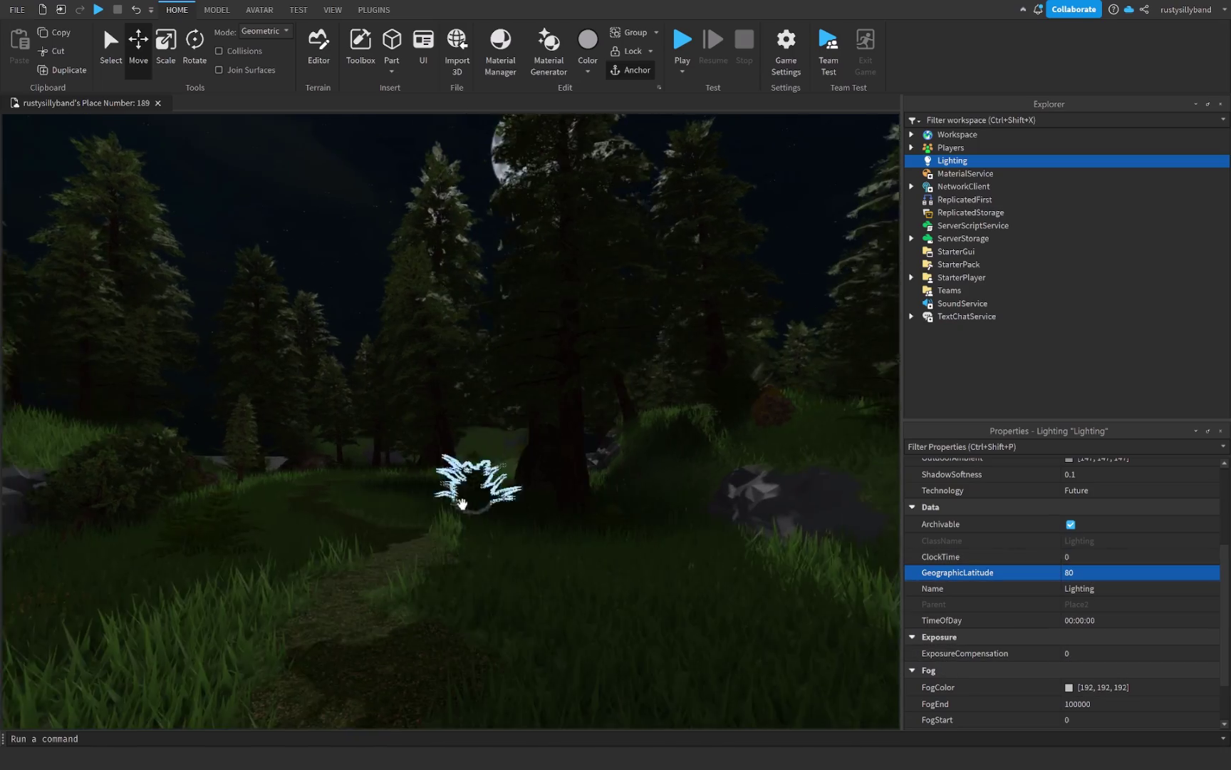
Inspect the night lighting across the whole forest from above
{"action": "scroll", "coordinate": [631, 539], "scroll_direction": "down", "scroll_amount": 3}
{"action": "right_click_drag", "start_coordinate": [631, 539], "coordinate": [631, 540]}
{"action": "scroll", "coordinate": [632, 539], "scroll_direction": "down", "scroll_amount": 3}
{"action": "scroll", "coordinate": [631, 539], "scroll_direction": "up", "scroll_amount": 2}
{"action": "key", "text": "w"}
{"action": "key", "text": "d"}
{"action": "scroll", "coordinate": [632, 539], "scroll_direction": "down", "scroll_amount": 5}
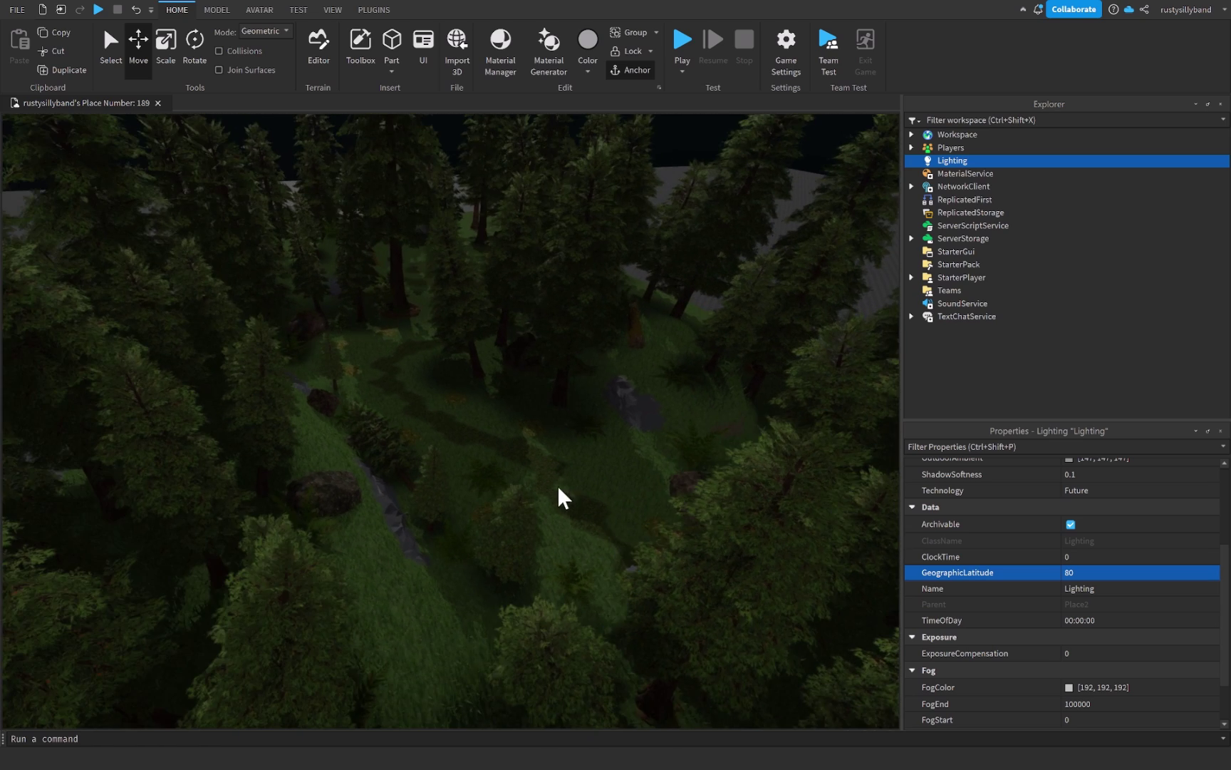
{"action": "right_click_drag", "start_coordinate": [563, 489], "coordinate": [563, 489]}
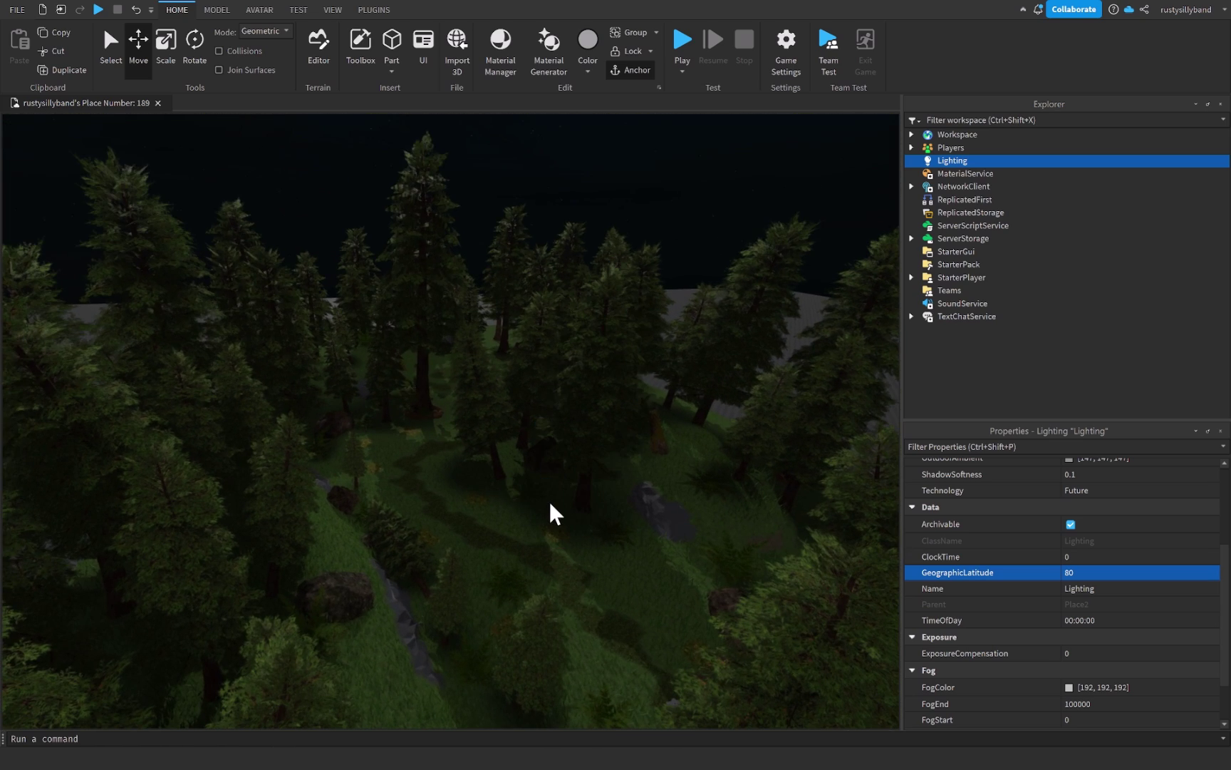
Set the Lighting service's ExposureCompensation to 0.3 and check the brightness across the forest
{"action": "left_click", "coordinate": [1109, 652]}
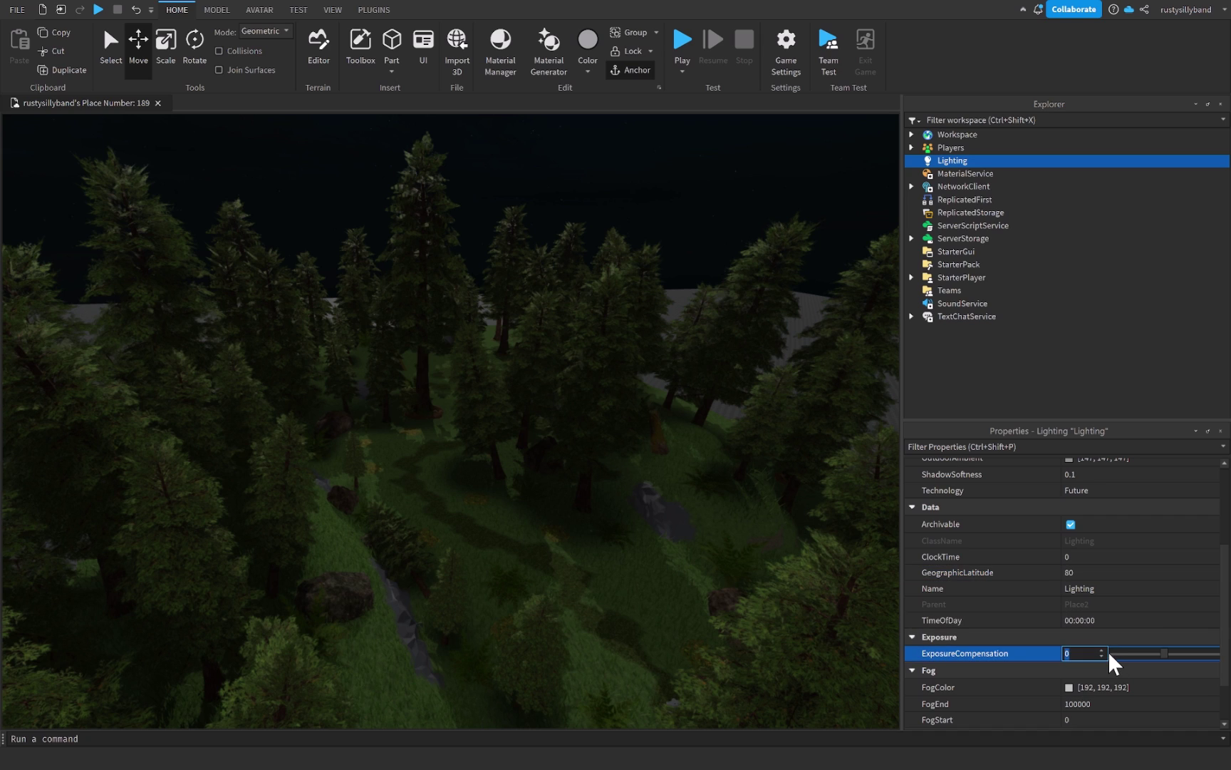
{"action": "type", "text": "0.3"}
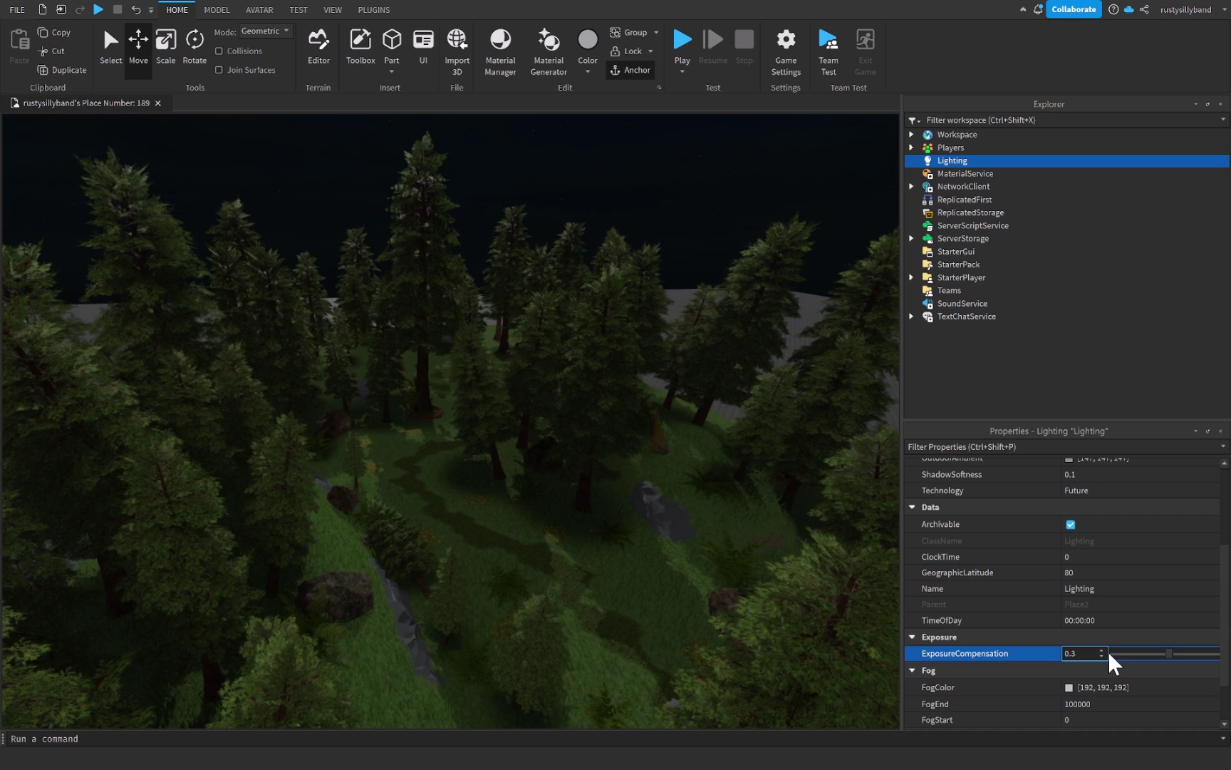
{"action": "key", "text": "Return"}
{"action": "scroll", "coordinate": [630, 516], "scroll_direction": "up", "scroll_amount": 5}
{"action": "right_click_drag", "start_coordinate": [630, 517], "coordinate": [630, 517]}
{"action": "scroll", "coordinate": [630, 517], "scroll_direction": "down", "scroll_amount": 4}
Change the Lighting service's FogColor to black, [0, 0, 0]
{"action": "left_click", "coordinate": [1067, 685]}
{"action": "left_click_drag", "start_coordinate": [783, 357], "coordinate": [767, 452]}
{"action": "left_click", "coordinate": [730, 511]}
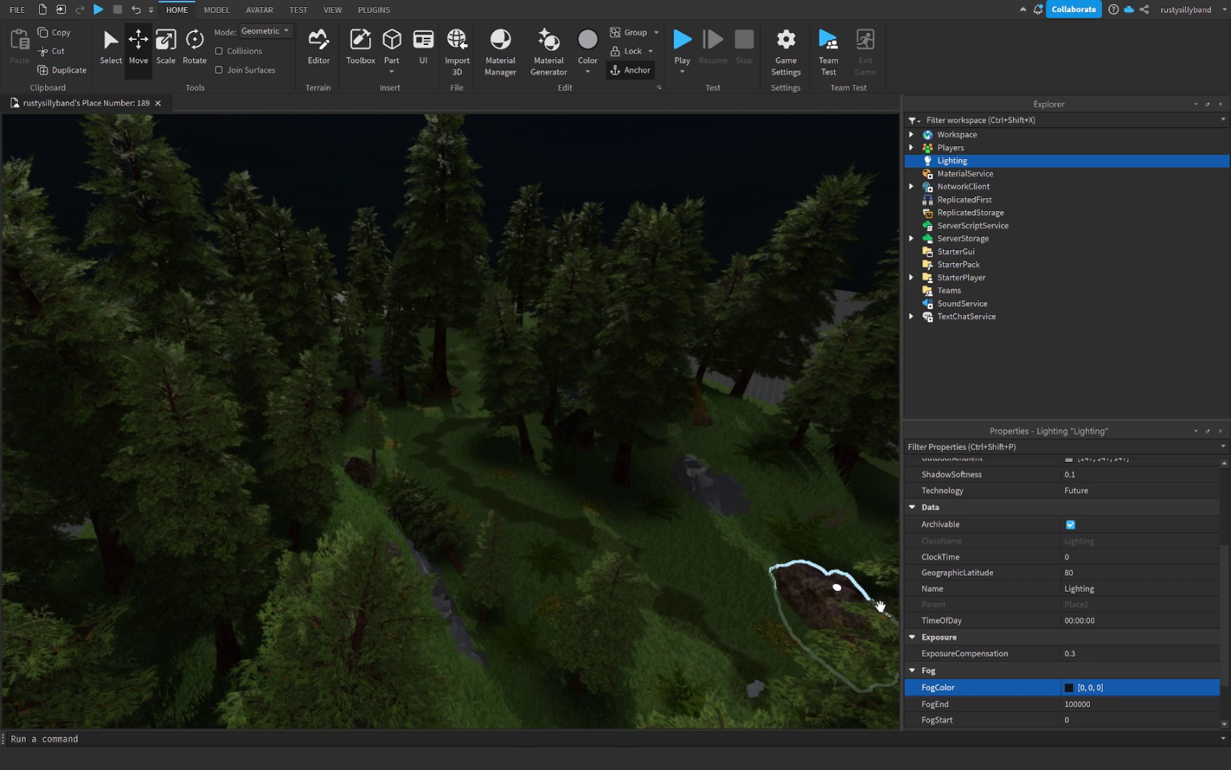
Try FogEnd values of 2500 and 1000 and check the dark fog around the path and trees
{"action": "scroll", "coordinate": [1093, 703], "scroll_direction": "down", "scroll_amount": 3}
{"action": "left_click", "coordinate": [1111, 656]}
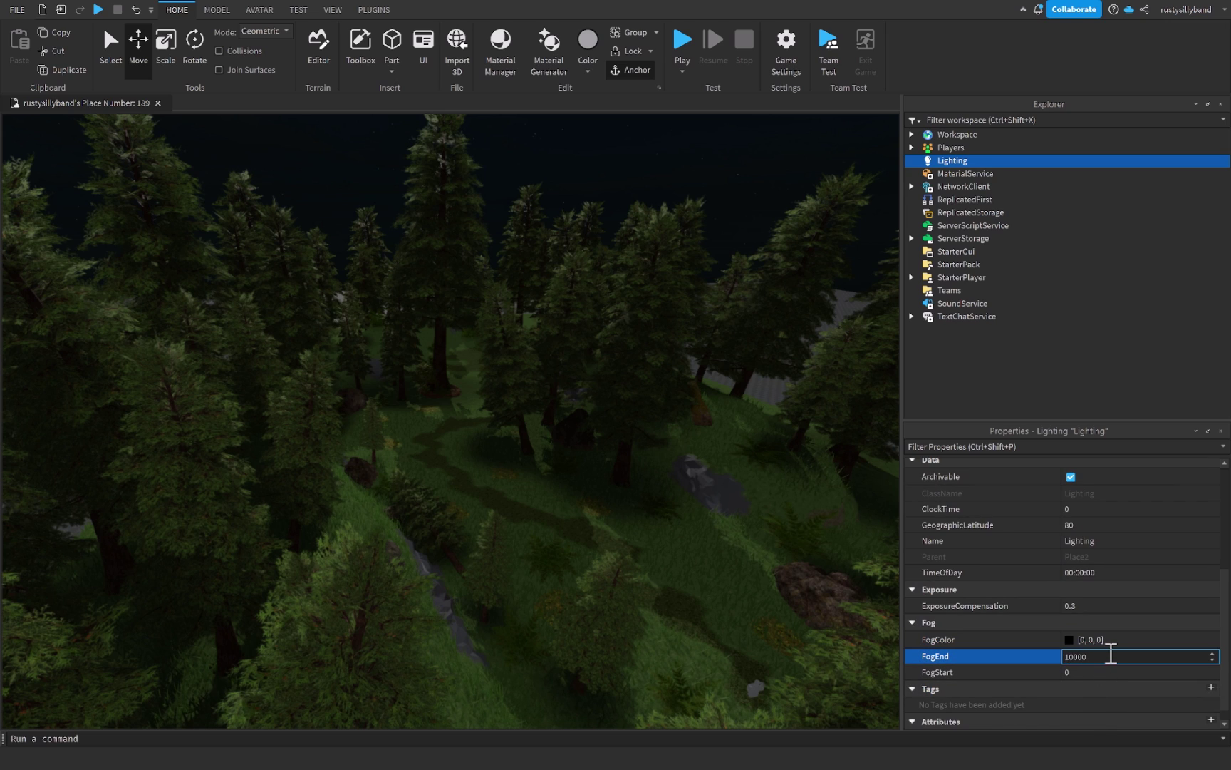
{"action": "key", "text": "Return"}
{"action": "scroll", "coordinate": [783, 579], "scroll_direction": "up", "scroll_amount": 6}
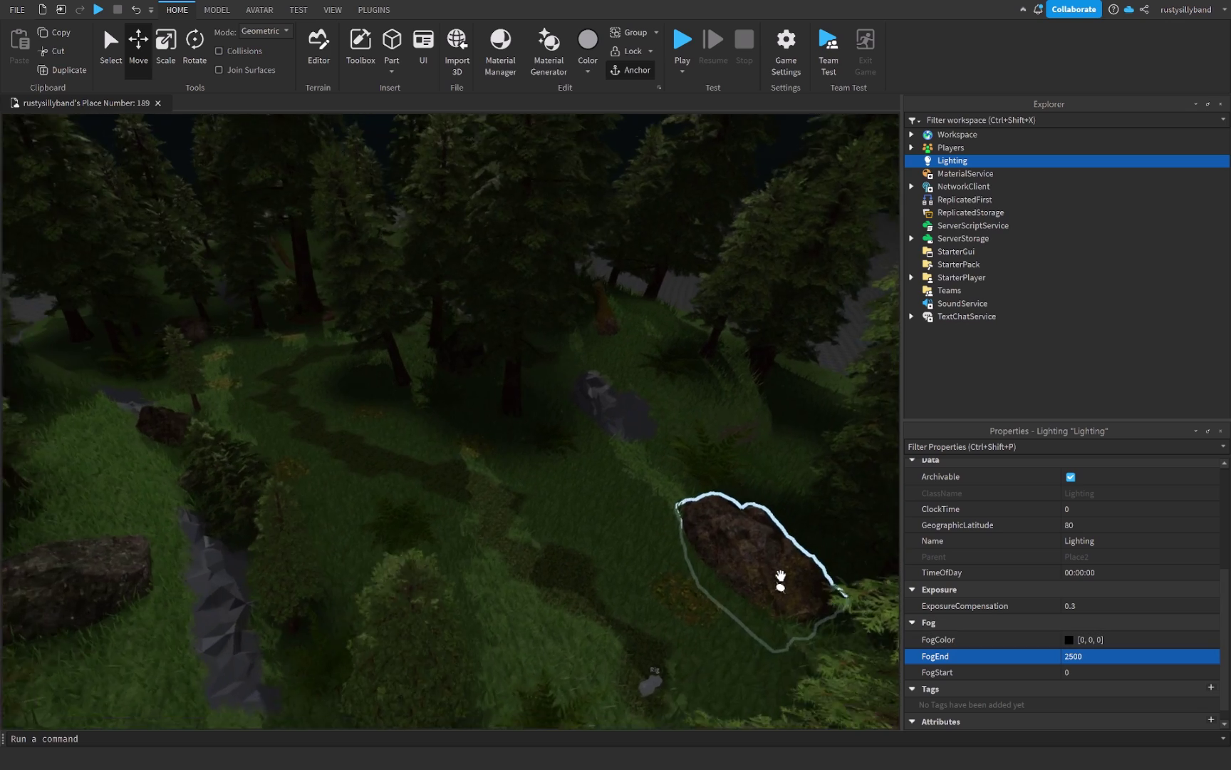
{"action": "scroll", "coordinate": [780, 575], "scroll_direction": "down", "scroll_amount": 6}
{"action": "left_click", "coordinate": [1094, 656]}
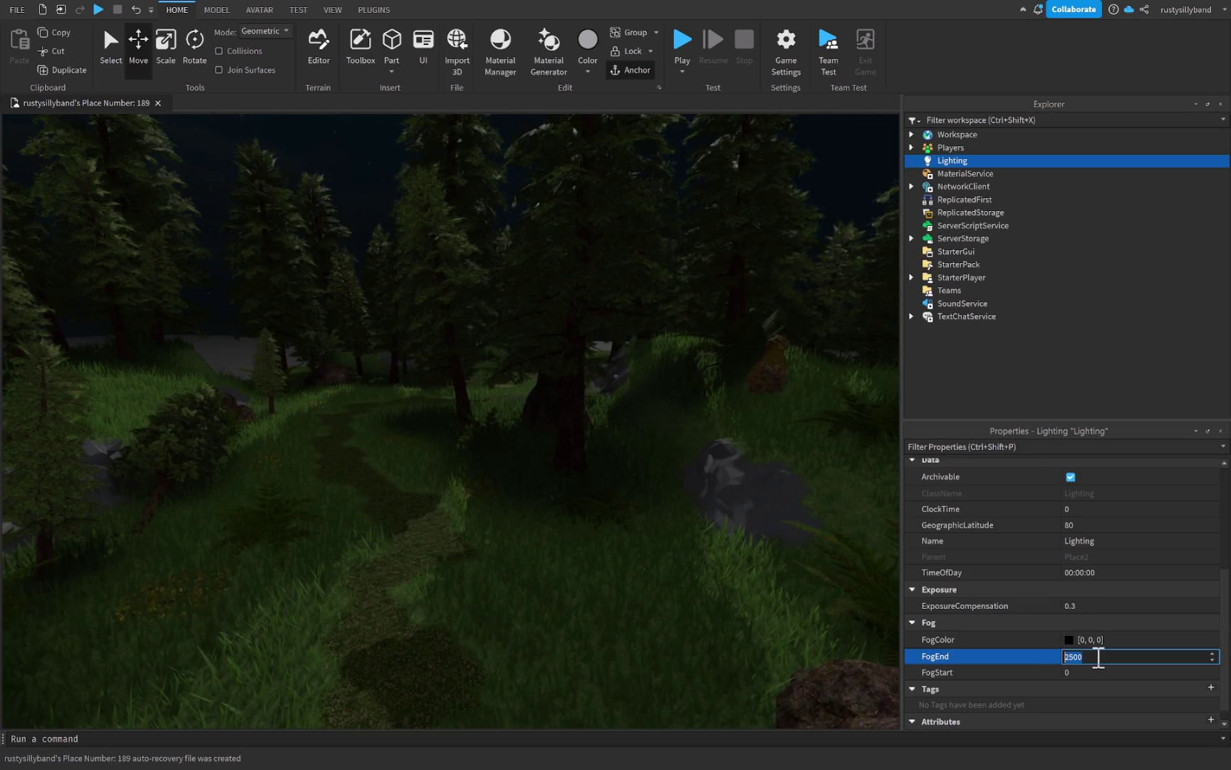
{"action": "type", "text": "1000"}
{"action": "key", "text": "Return"}
{"action": "right_click_drag", "start_coordinate": [622, 645], "coordinate": [388, 480]}
{"action": "scroll", "coordinate": [510, 432], "scroll_direction": "down", "scroll_amount": 2}
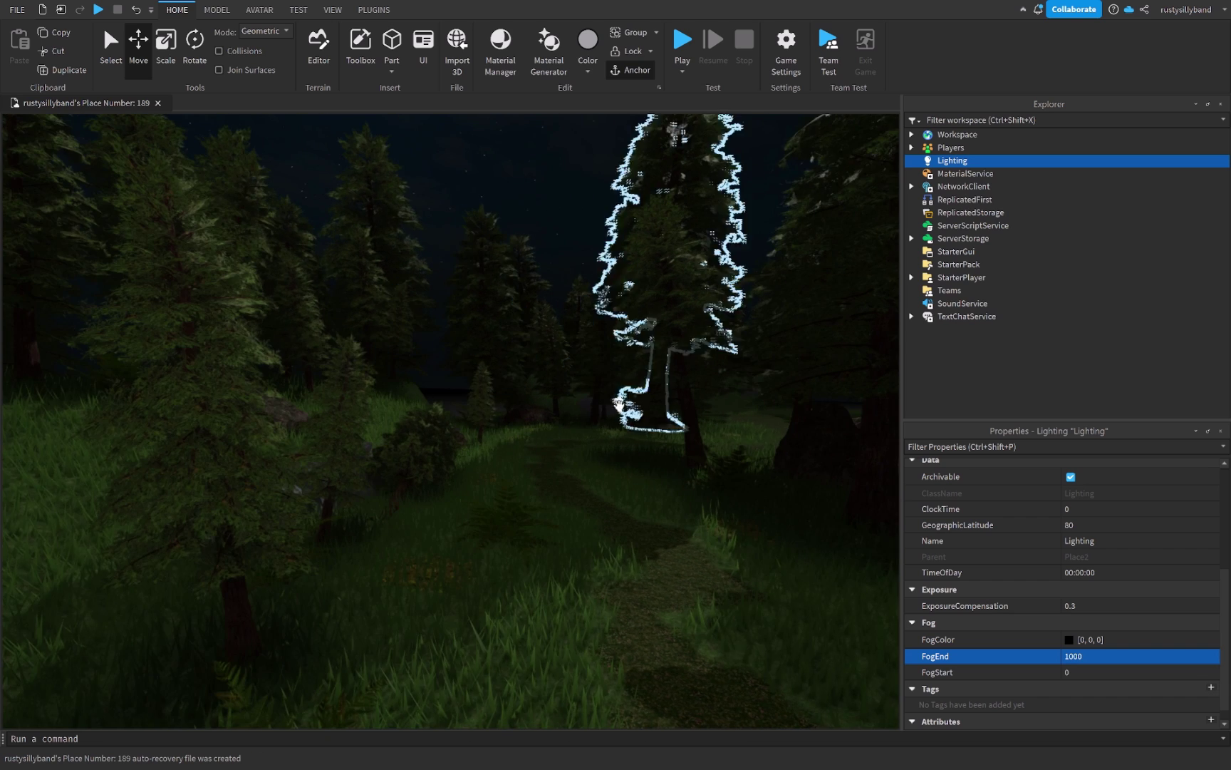
{"action": "scroll", "coordinate": [618, 401], "scroll_direction": "up", "scroll_amount": 3}
Try a FogEnd of 750 and check the fog along the path
{"action": "left_click", "coordinate": [1086, 655]}
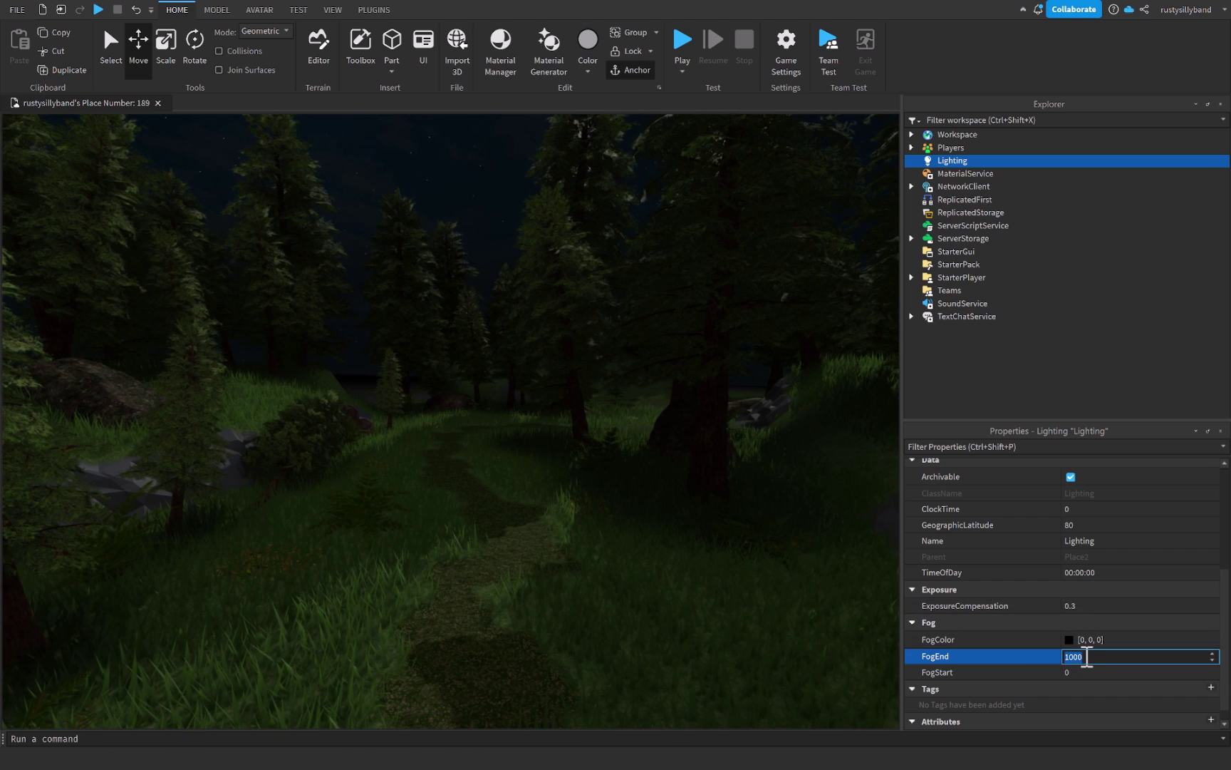
{"action": "type", "text": "76"}
{"action": "key", "text": "BackSpace"}
{"action": "type", "text": "50"}
{"action": "key", "text": "Return"}
{"action": "right_click_drag", "start_coordinate": [528, 522], "coordinate": [528, 521]}
Set the Lighting service's FogEnd to 400 and check the fog between the distant trees
{"action": "left_click", "coordinate": [1074, 654]}
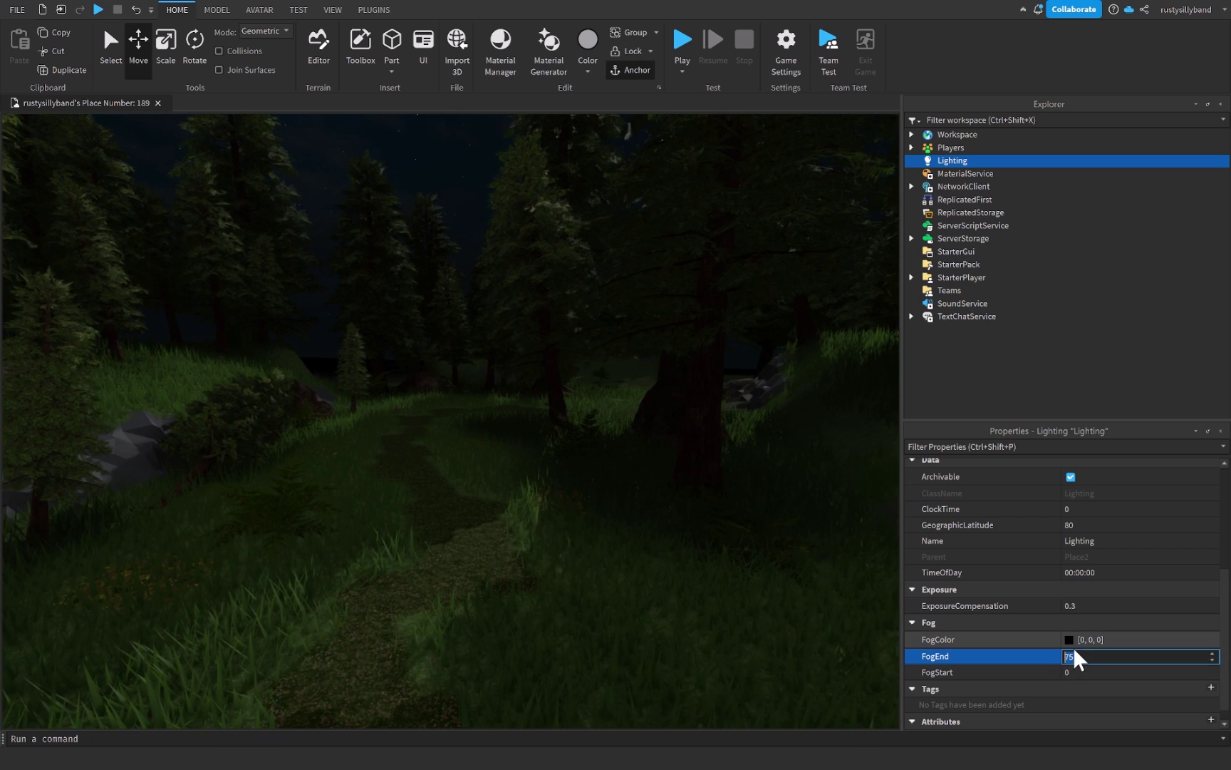
{"action": "type", "text": "400"}
{"action": "key", "text": "Return"}
{"action": "right_click_drag", "start_coordinate": [571, 527], "coordinate": [571, 524]}
Add a ColorCorrectionEffect to Lighting and set its Contrast to 0.1
{"action": "left_click", "coordinate": [974, 161]}
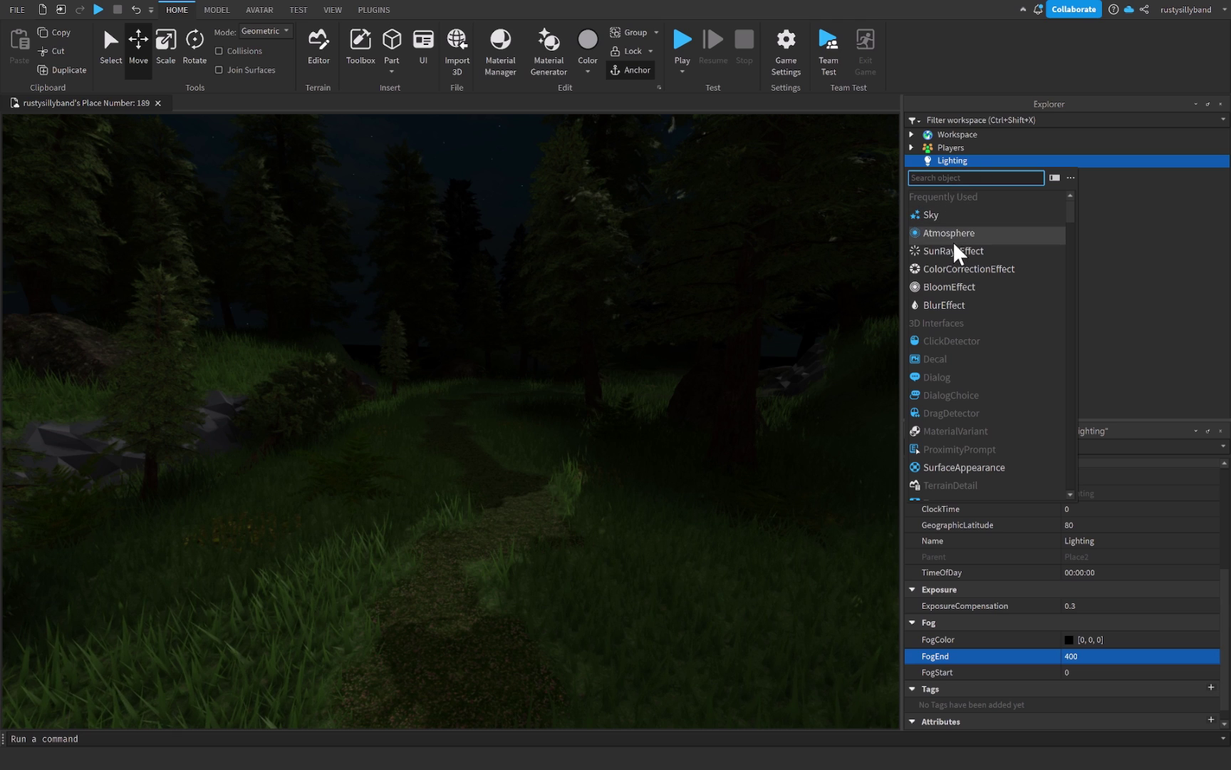
{"action": "left_click", "coordinate": [951, 268]}
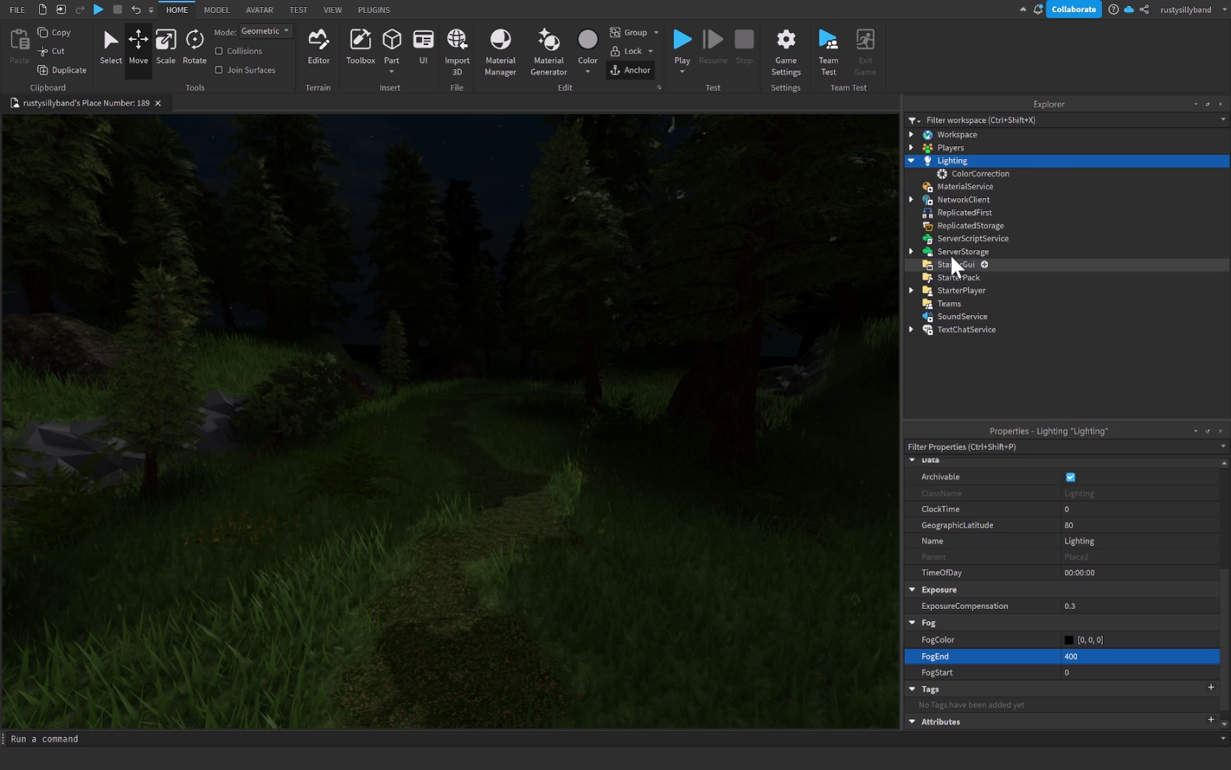
{"action": "left_click", "coordinate": [962, 174]}
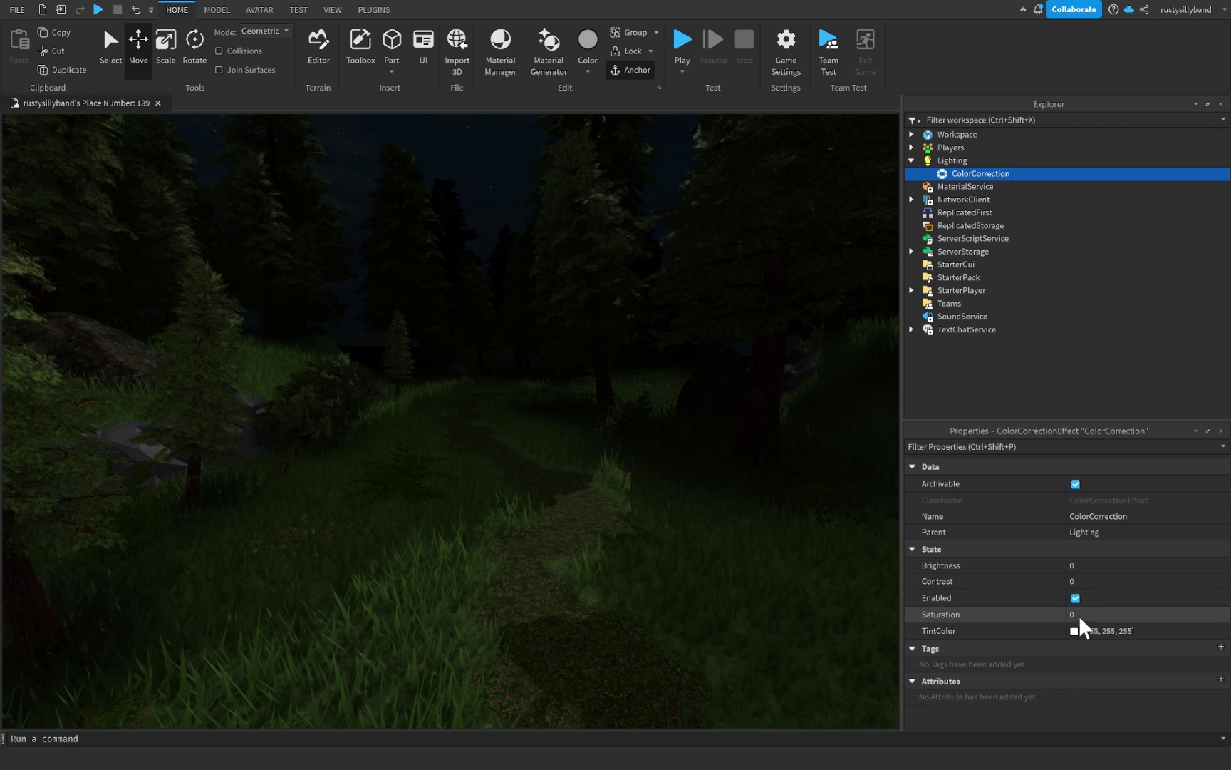
{"action": "left_click", "coordinate": [1103, 574]}
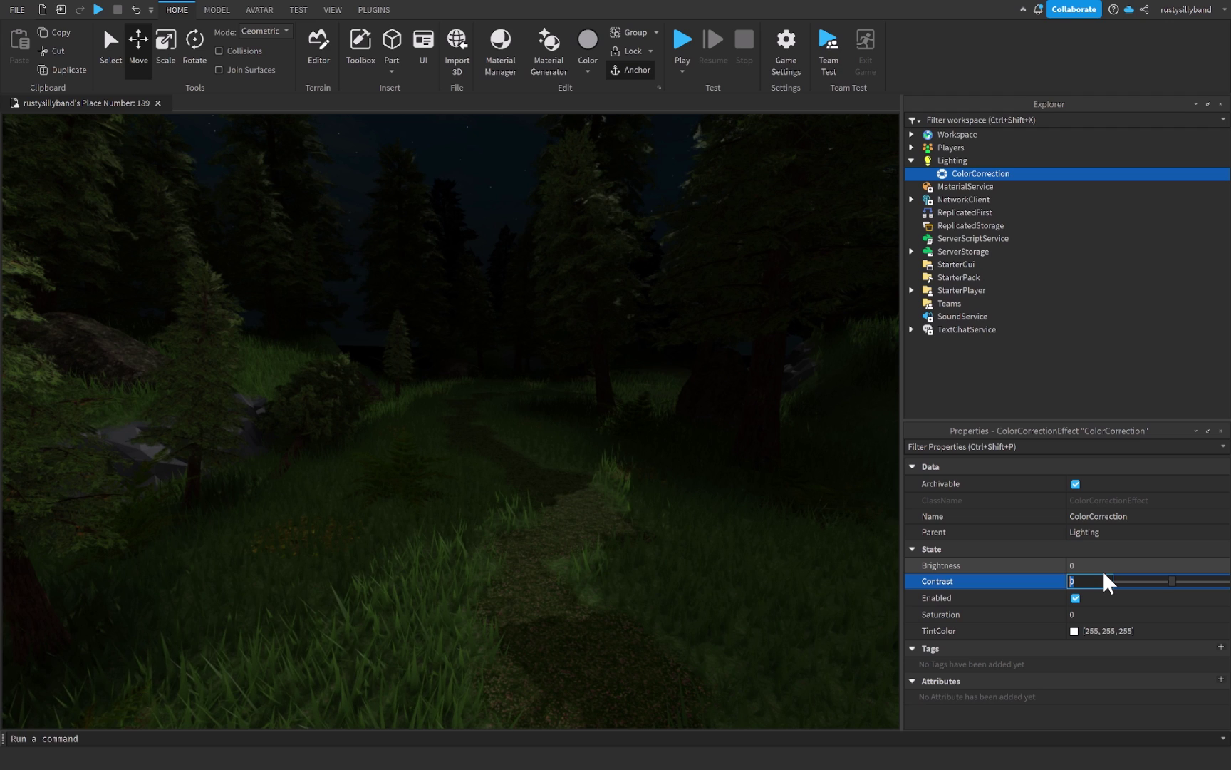
{"action": "type", "text": "0.1"}
{"action": "key", "text": "Return"}
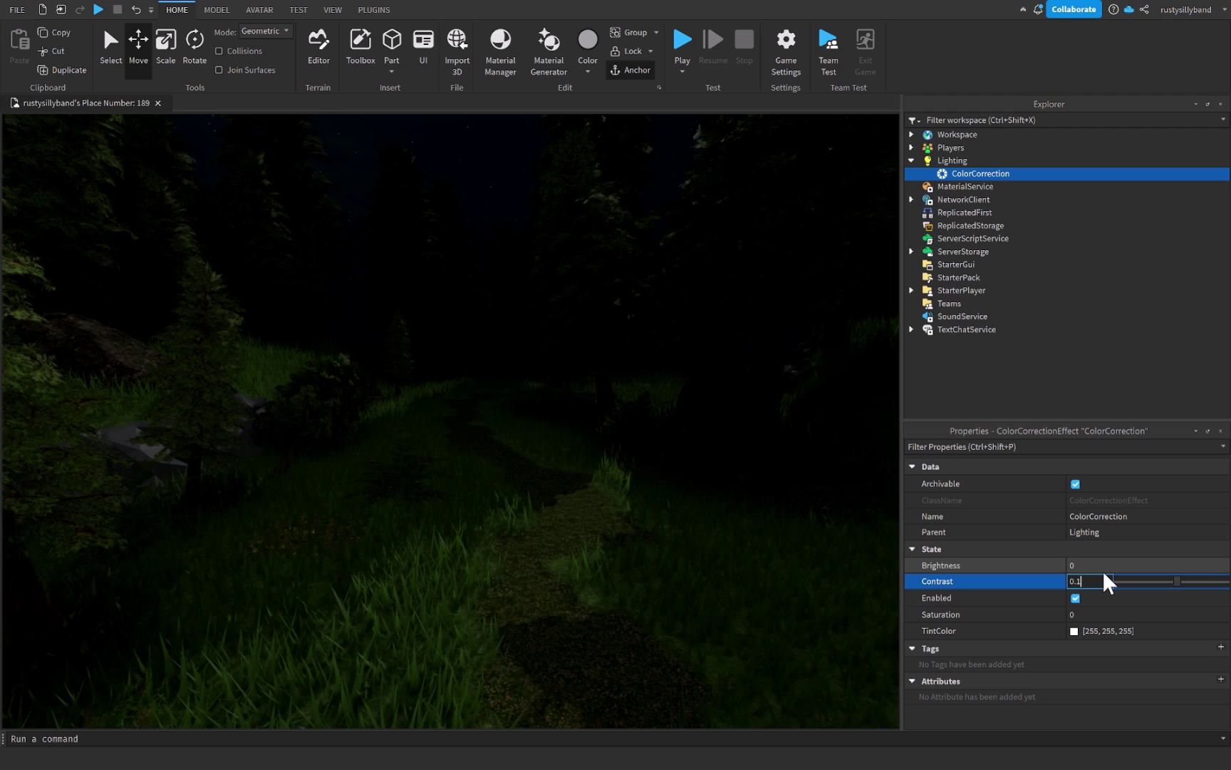
Set the color correction effect's Saturation to -0.4
{"action": "left_click", "coordinate": [1095, 614]}
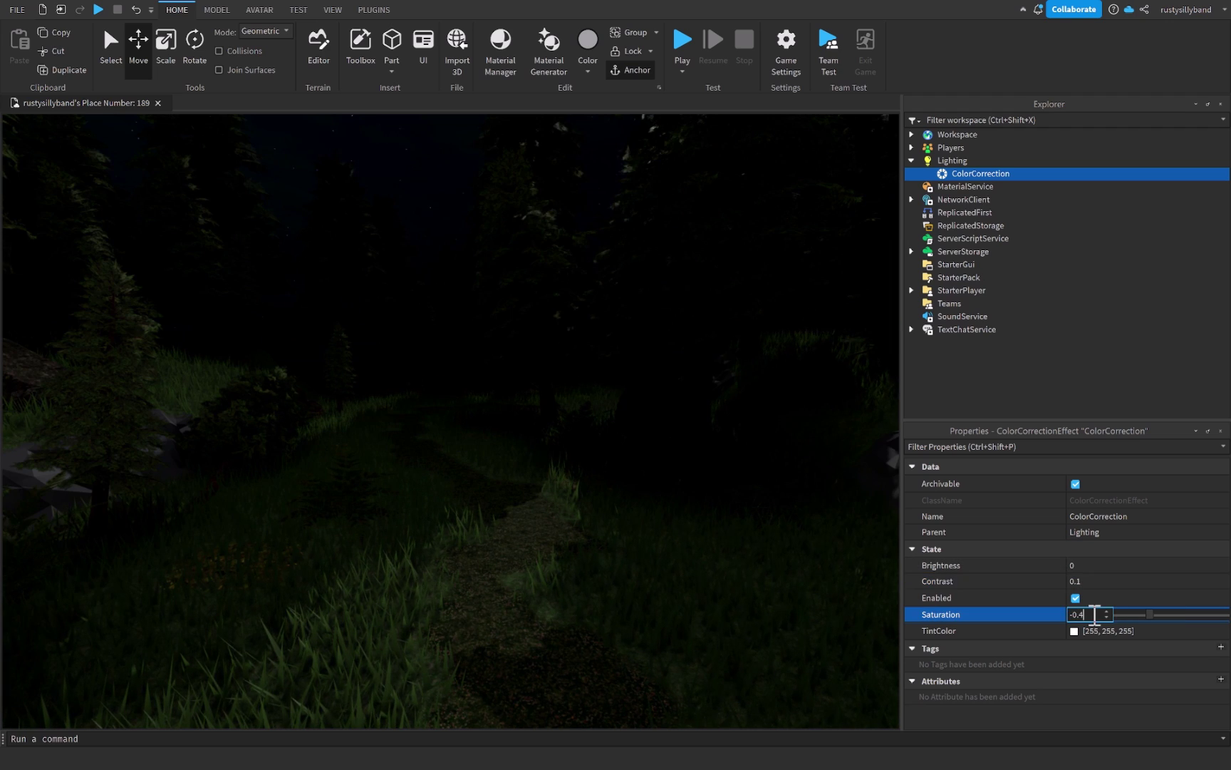
{"action": "type", "text": "-0.4"}
{"action": "key", "text": "Return"}
Compare the scene with the color correction's Contrast at 0, and re-enter 0.1
{"action": "left_click", "coordinate": [1097, 582]}
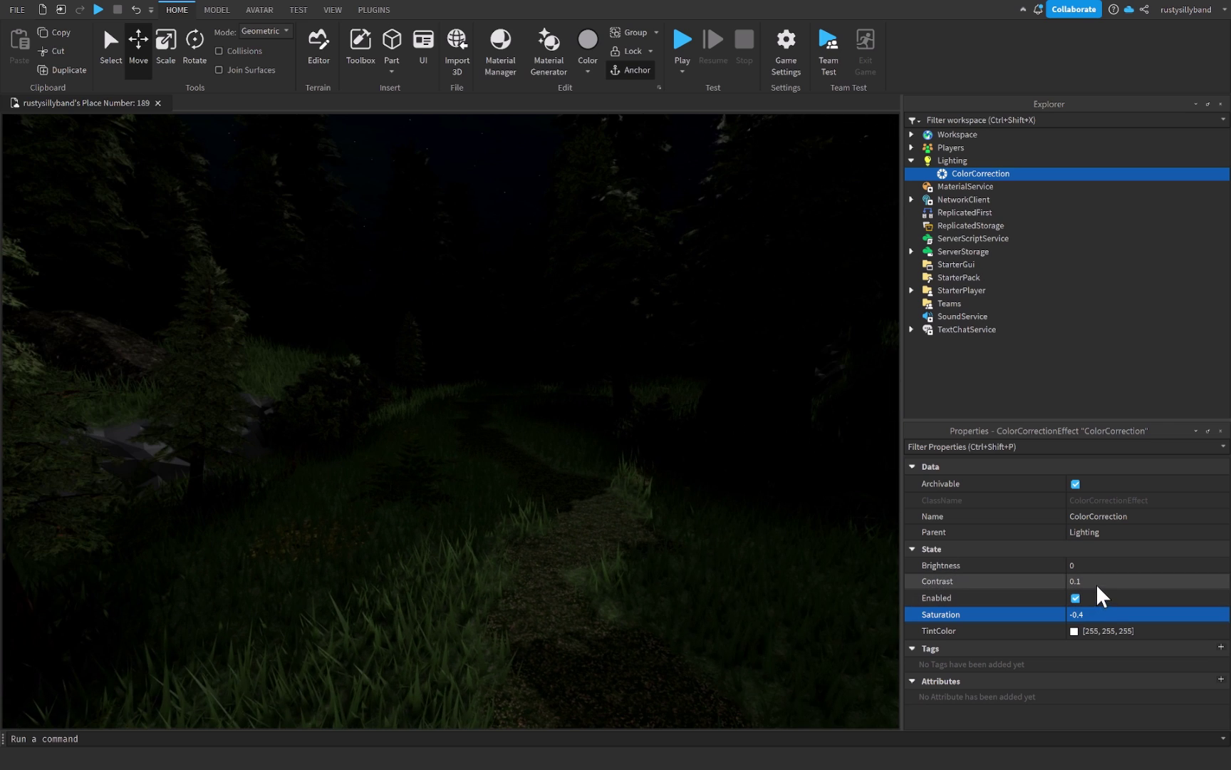
{"action": "type", "text": "0"}
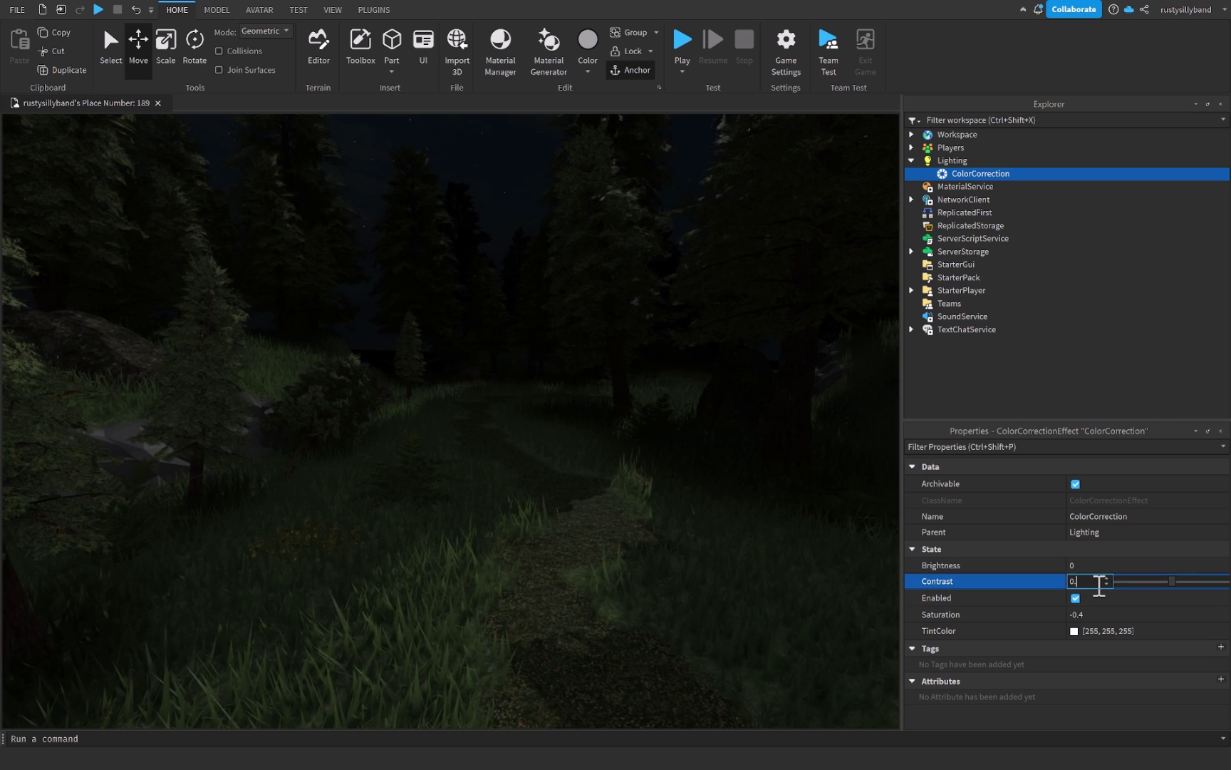
{"action": "type", "text": ".0"}
{"action": "key", "text": "BackSpace"}
{"action": "type", "text": "1"}
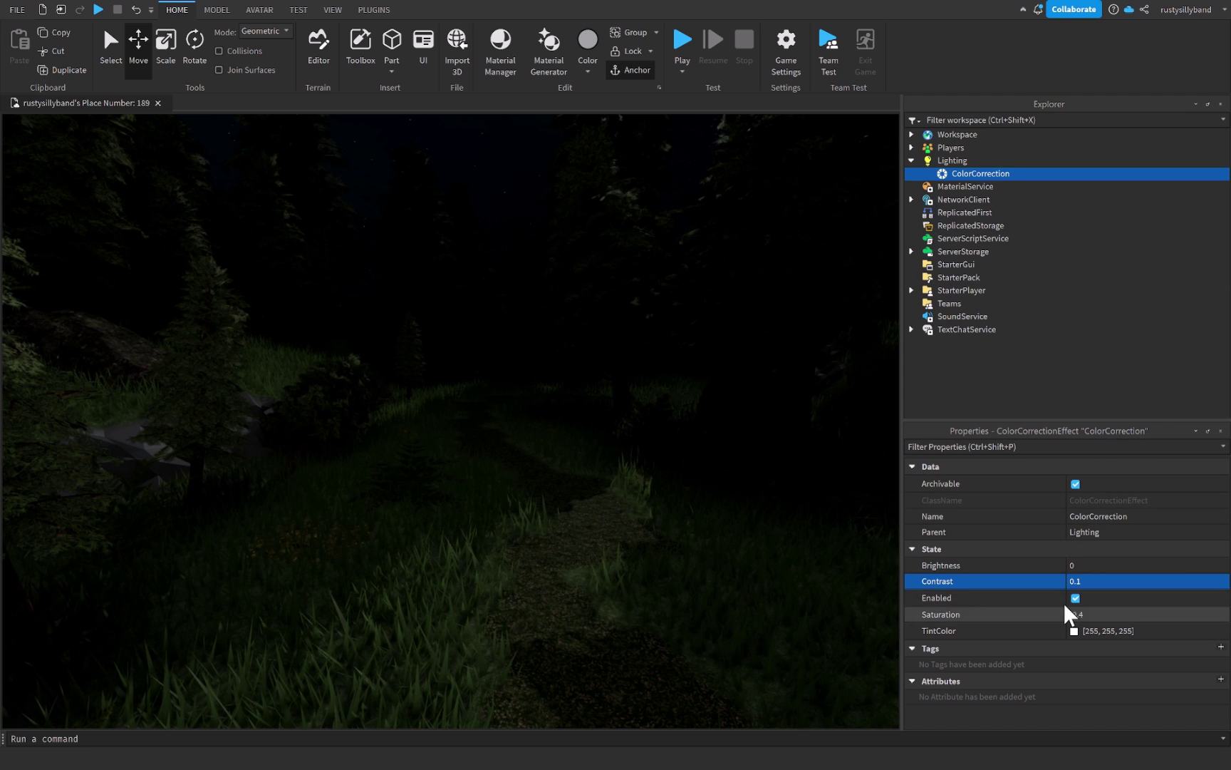
Give the color correction effect a pale blue TintColor of [193, 233, 255]
{"action": "left_click", "coordinate": [1076, 631]}
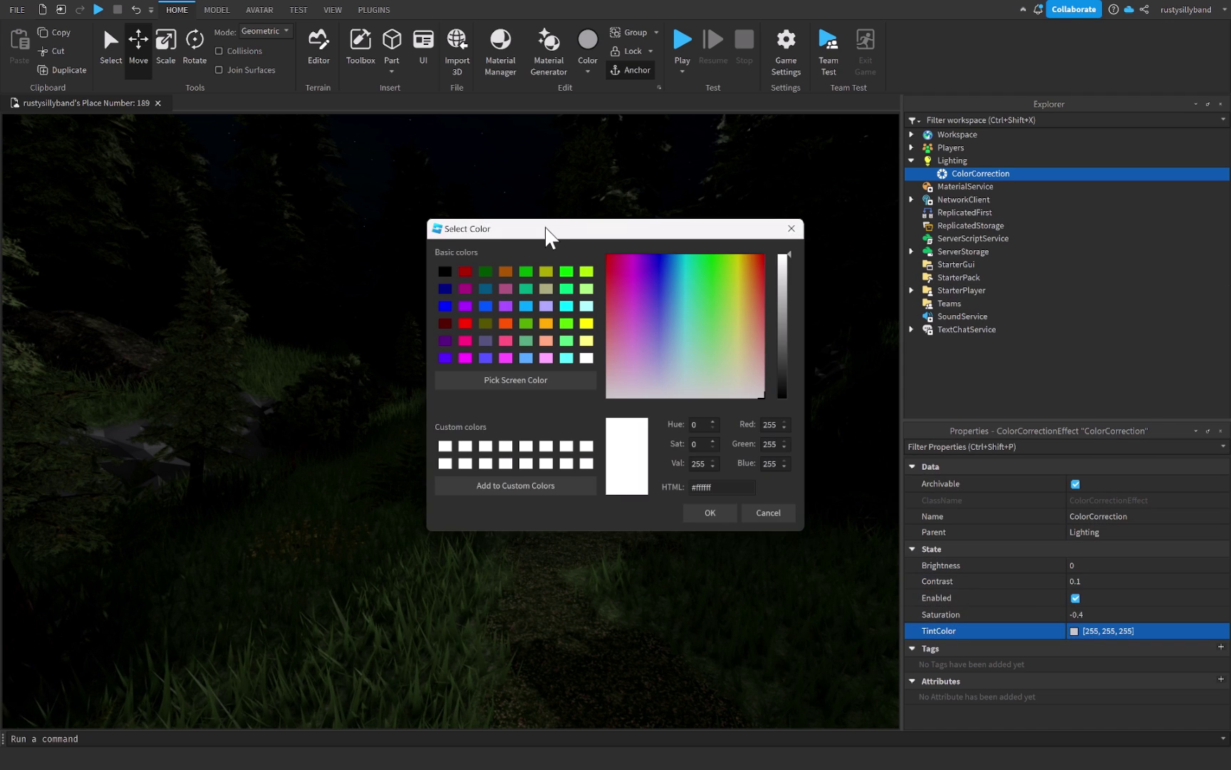
{"action": "left_click_drag", "start_coordinate": [546, 226], "coordinate": [862, 264]}
{"action": "left_click_drag", "start_coordinate": [1101, 324], "coordinate": [1096, 298]}
{"action": "left_click_drag", "start_coordinate": [1002, 346], "coordinate": [1007, 422]}
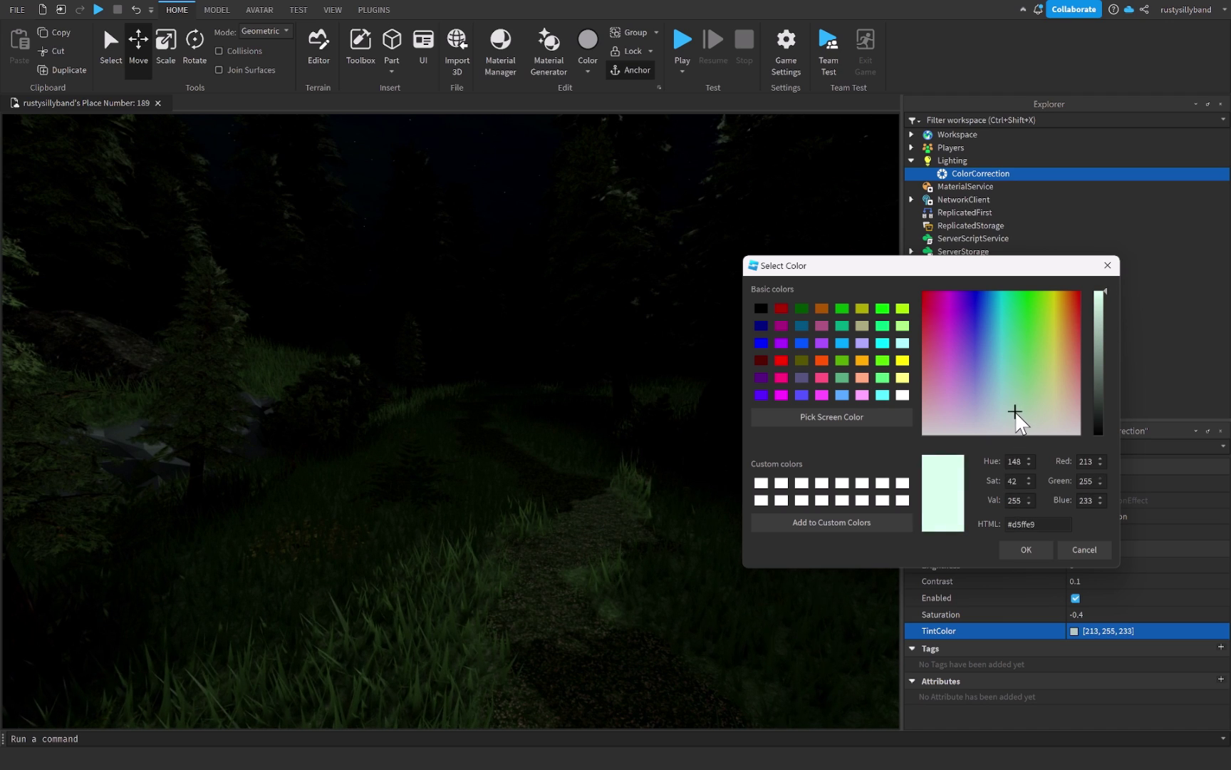
{"action": "left_click_drag", "start_coordinate": [1014, 408], "coordinate": [992, 399]}
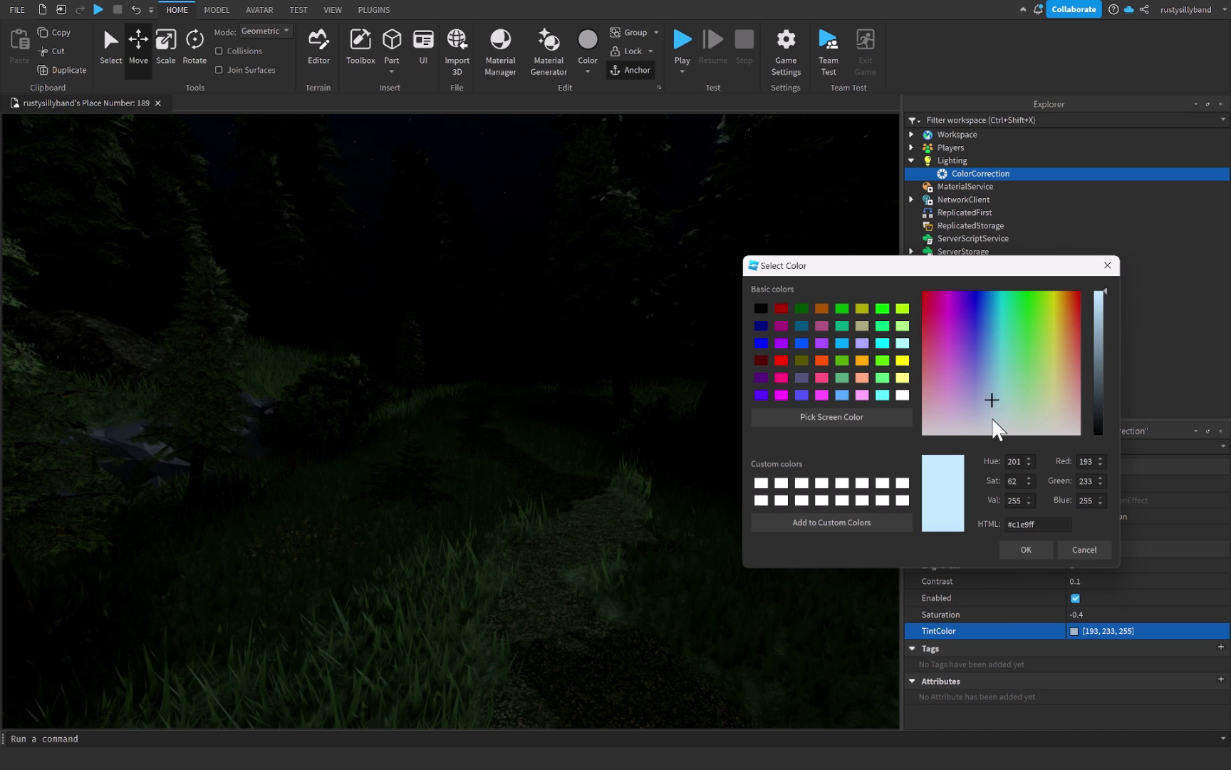
{"action": "left_click", "coordinate": [1025, 550]}
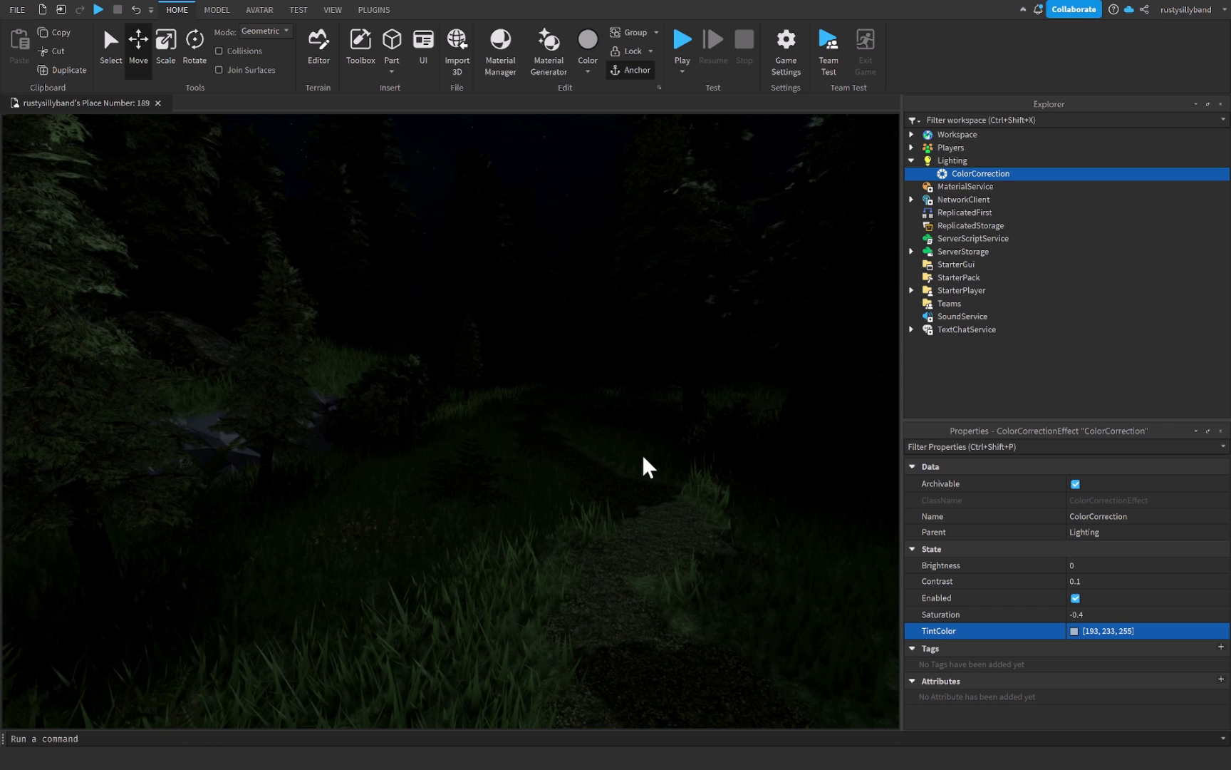
Add a BlurEffect to Lighting and set its Size to 4
{"action": "left_click", "coordinate": [974, 160]}
{"action": "left_click", "coordinate": [978, 158]}
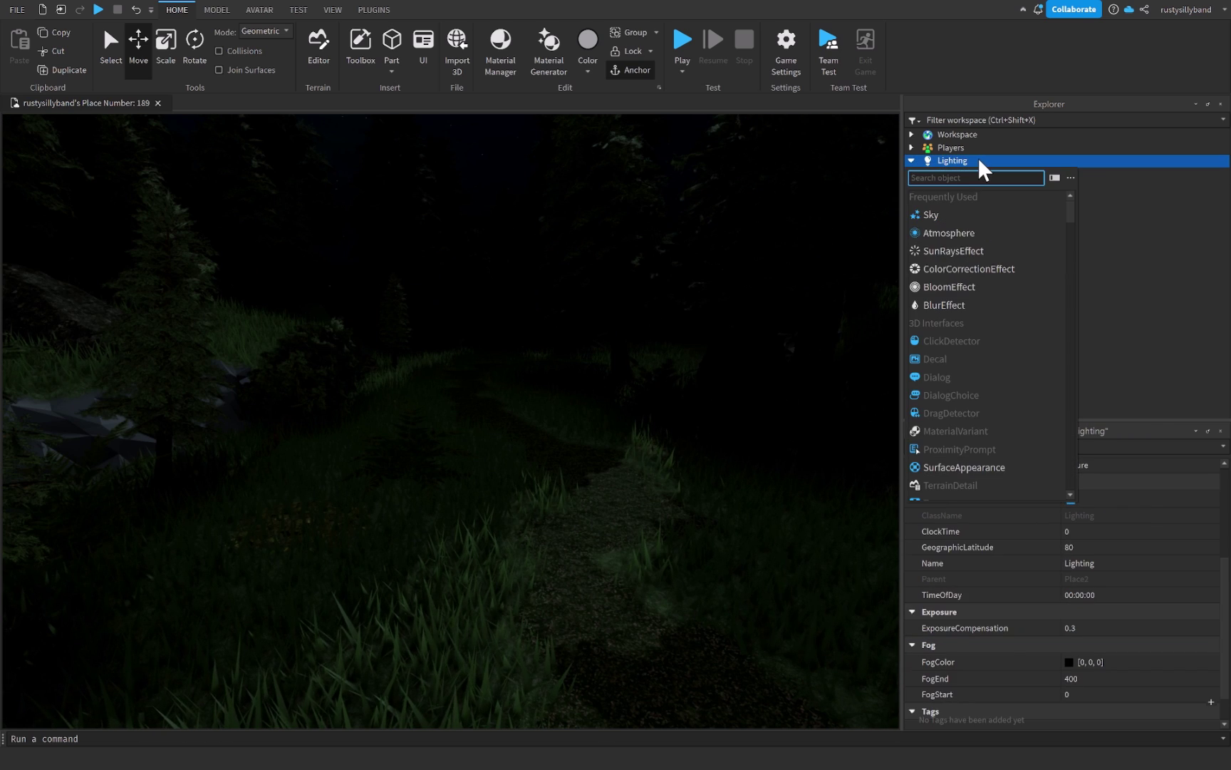
{"action": "type", "text": "bluref"}
{"action": "left_click", "coordinate": [961, 195]}
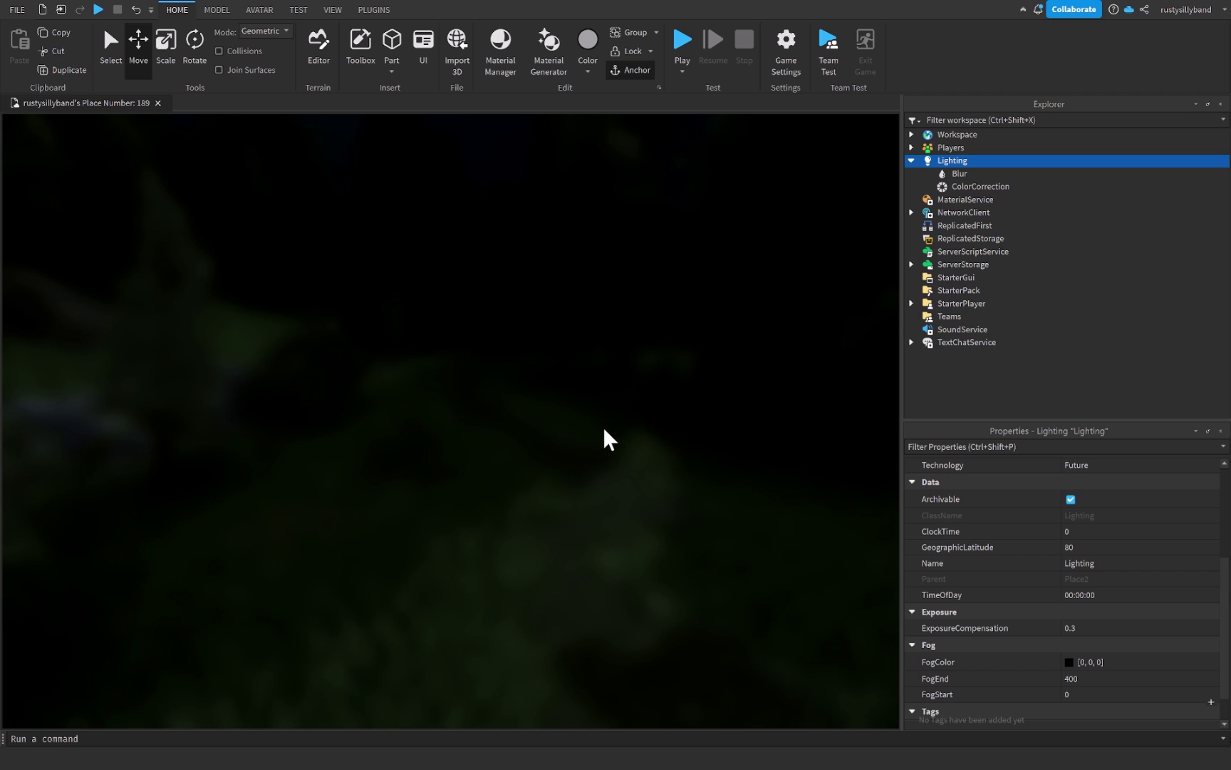
{"action": "left_click", "coordinate": [1076, 582]}
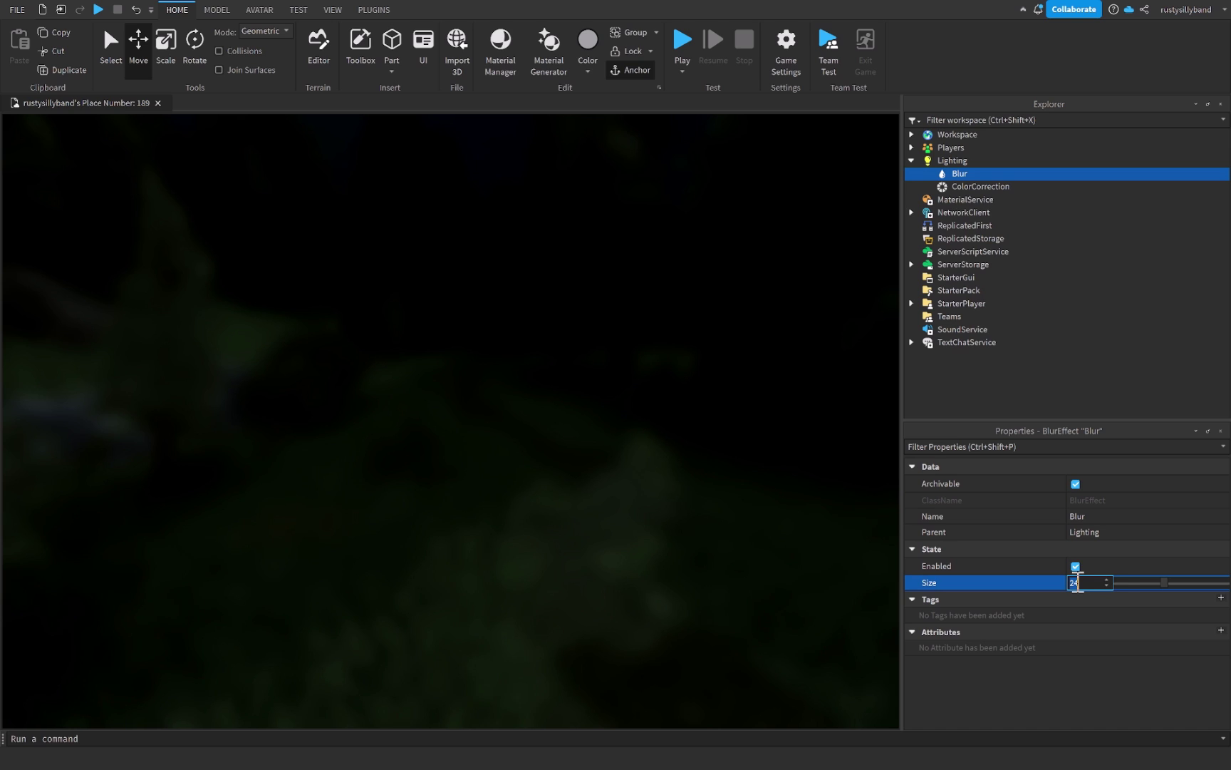
{"action": "type", "text": "4"}
{"action": "key", "text": "Return"}
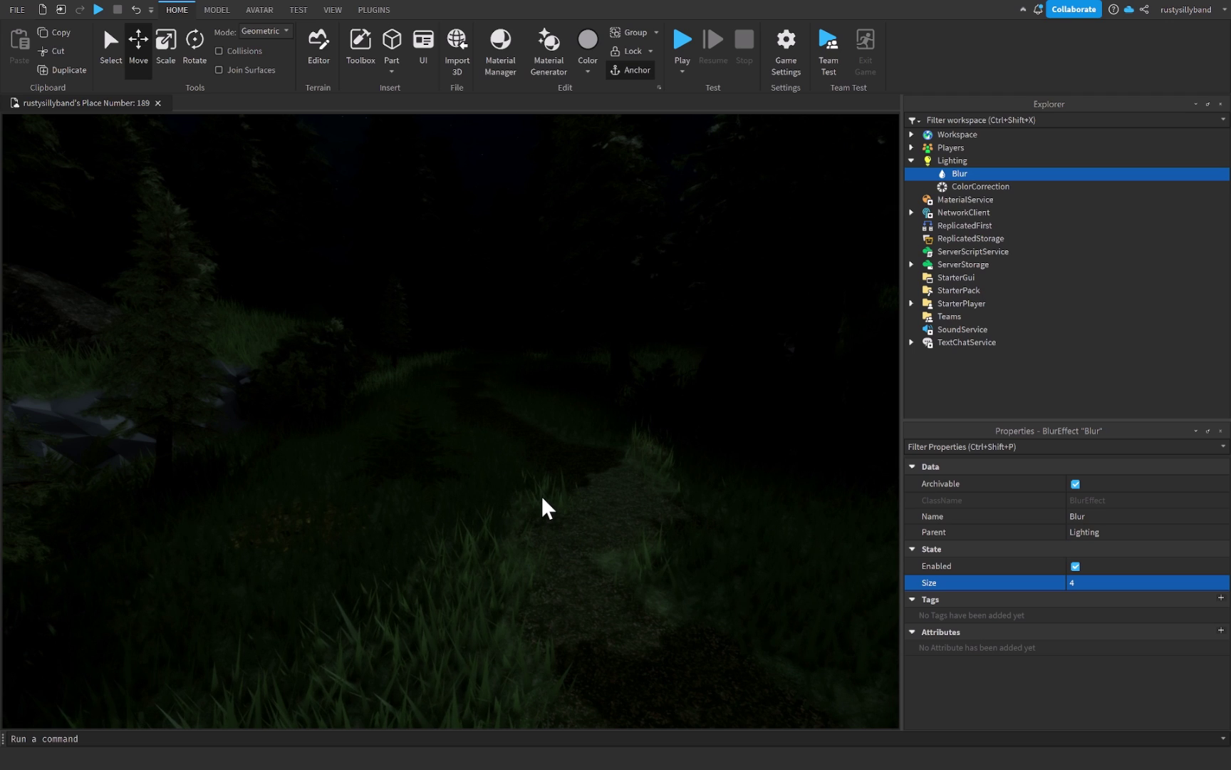
Add a DepthOfFieldEffect to Lighting and set its FarIntensity to 0.2
{"action": "left_click", "coordinate": [972, 159]}
{"action": "left_click", "coordinate": [972, 159]}
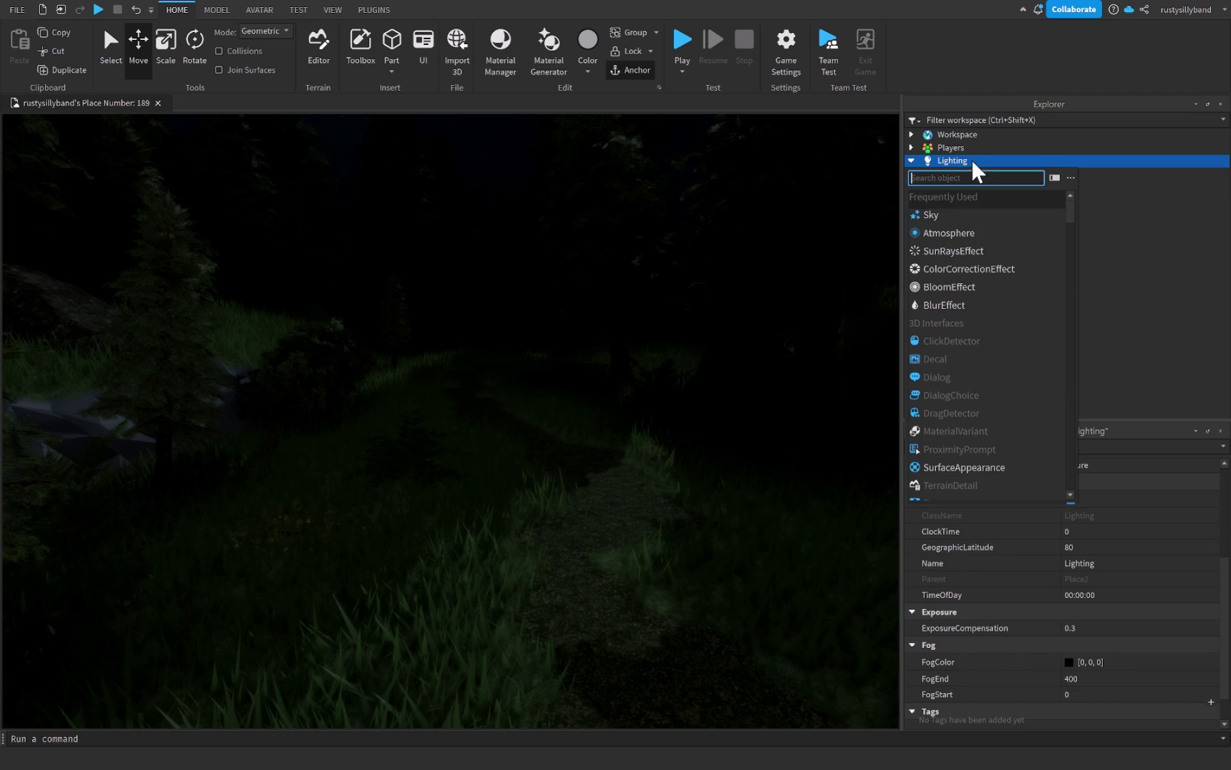
{"action": "type", "text": "depth"}
{"action": "left_click", "coordinate": [963, 198]}
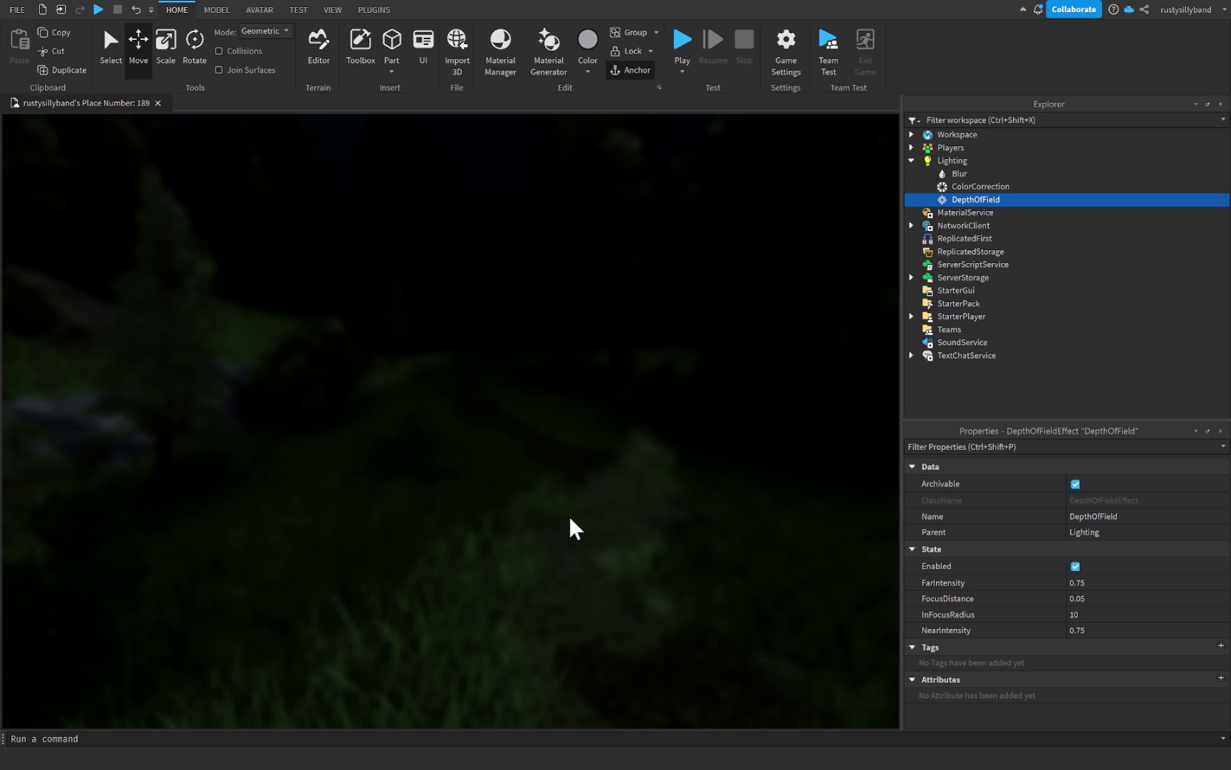
{"action": "left_click", "coordinate": [1087, 582]}
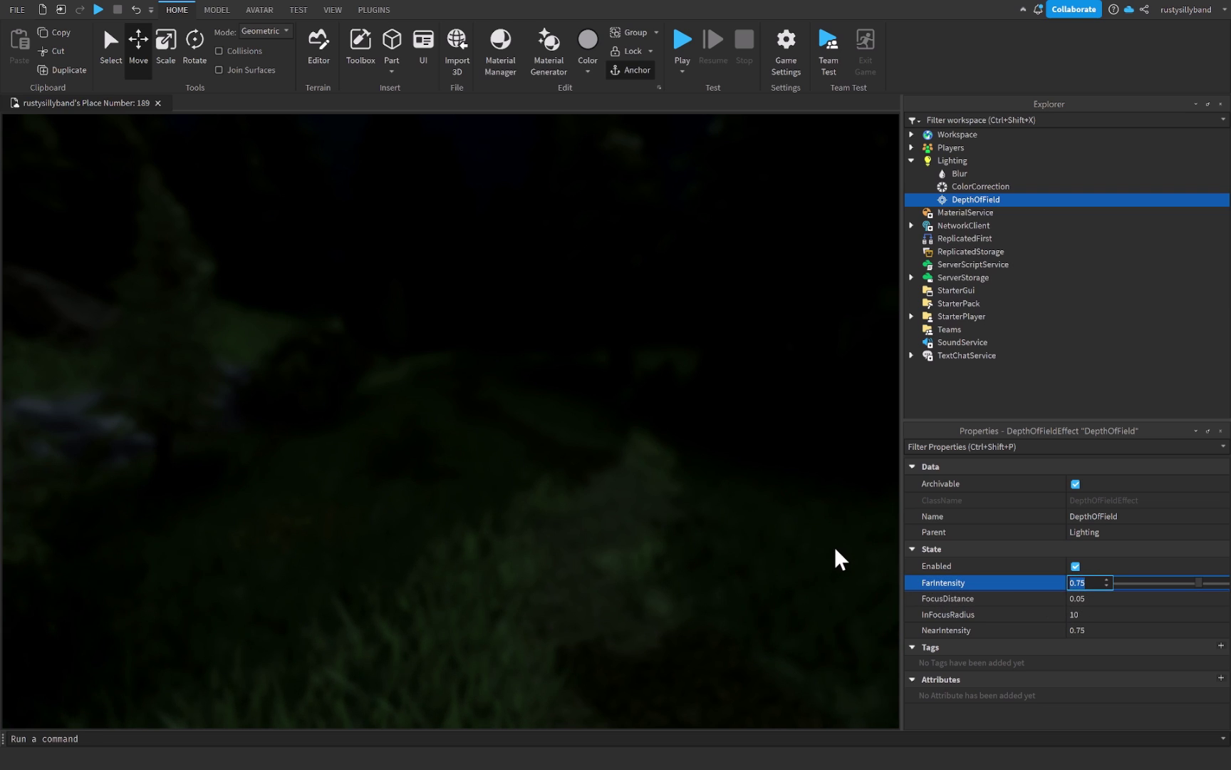
{"action": "key", "text": "Return"}
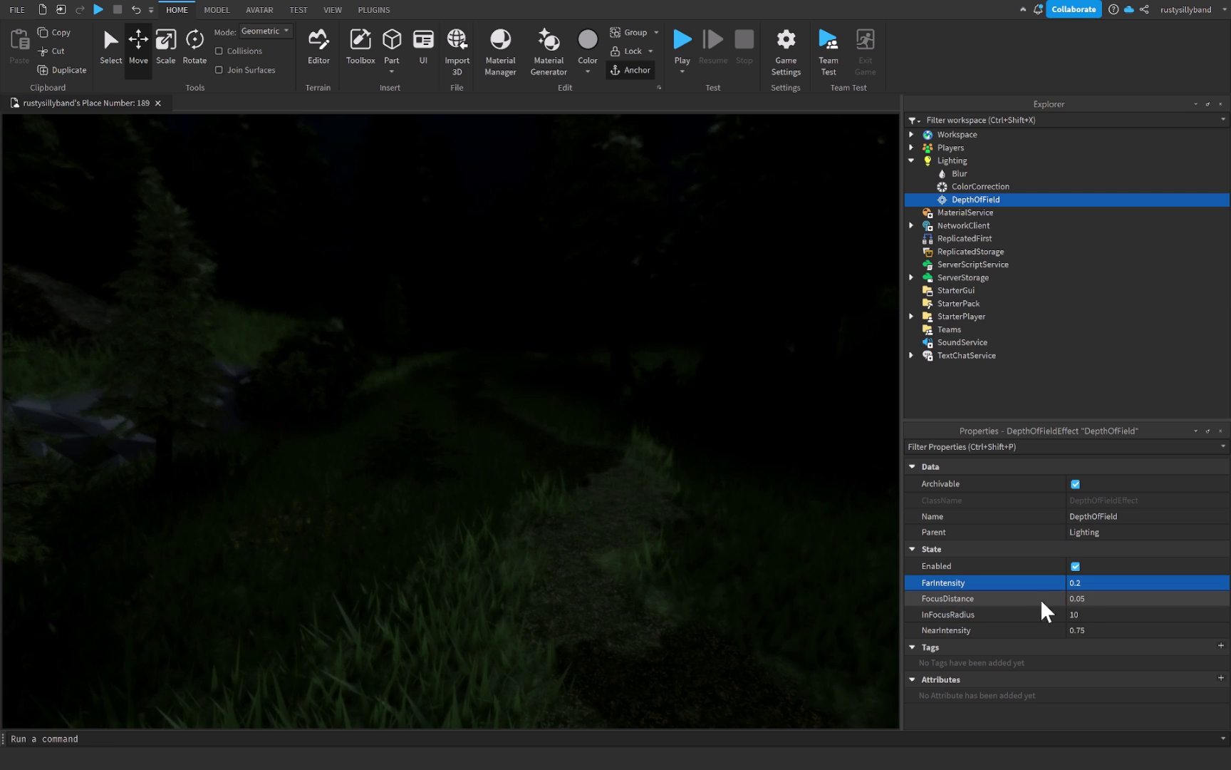
Set the depth of field effect's InFocusRadius to 20 and check the focus along the path
{"action": "left_click", "coordinate": [1085, 612]}
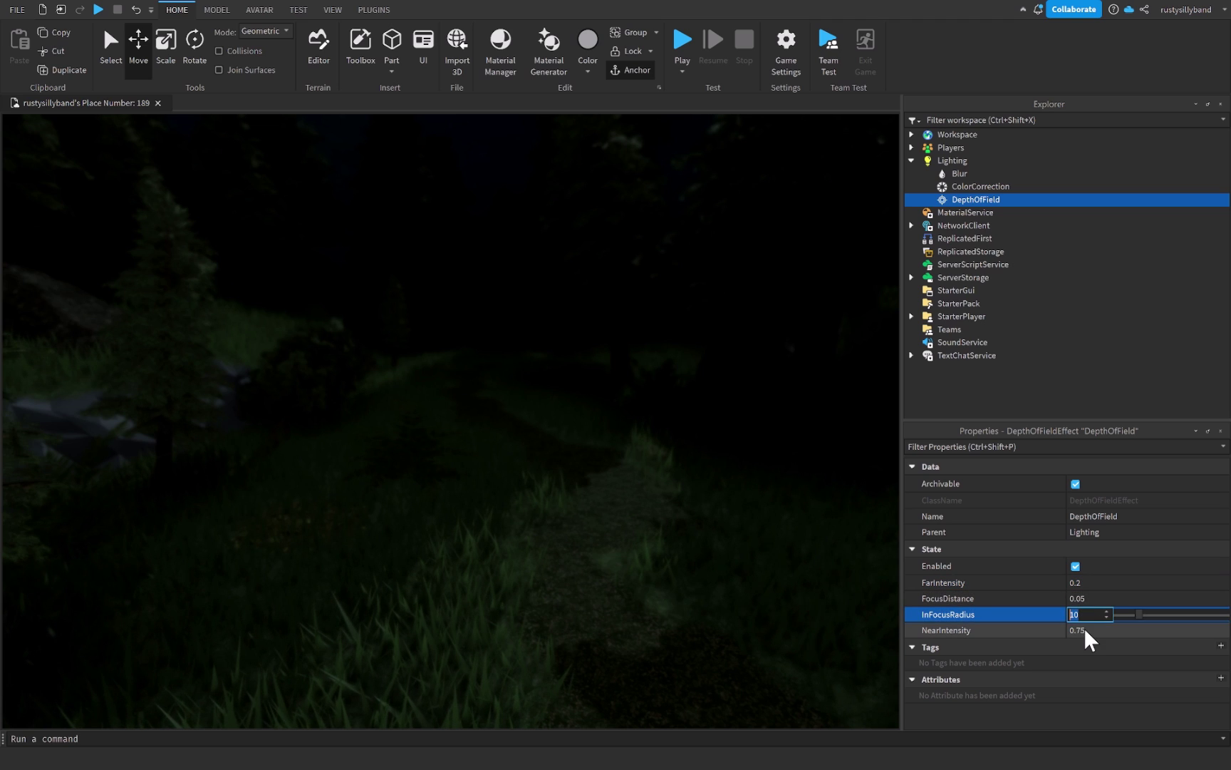
{"action": "type", "text": "20"}
{"action": "key", "text": "Return"}
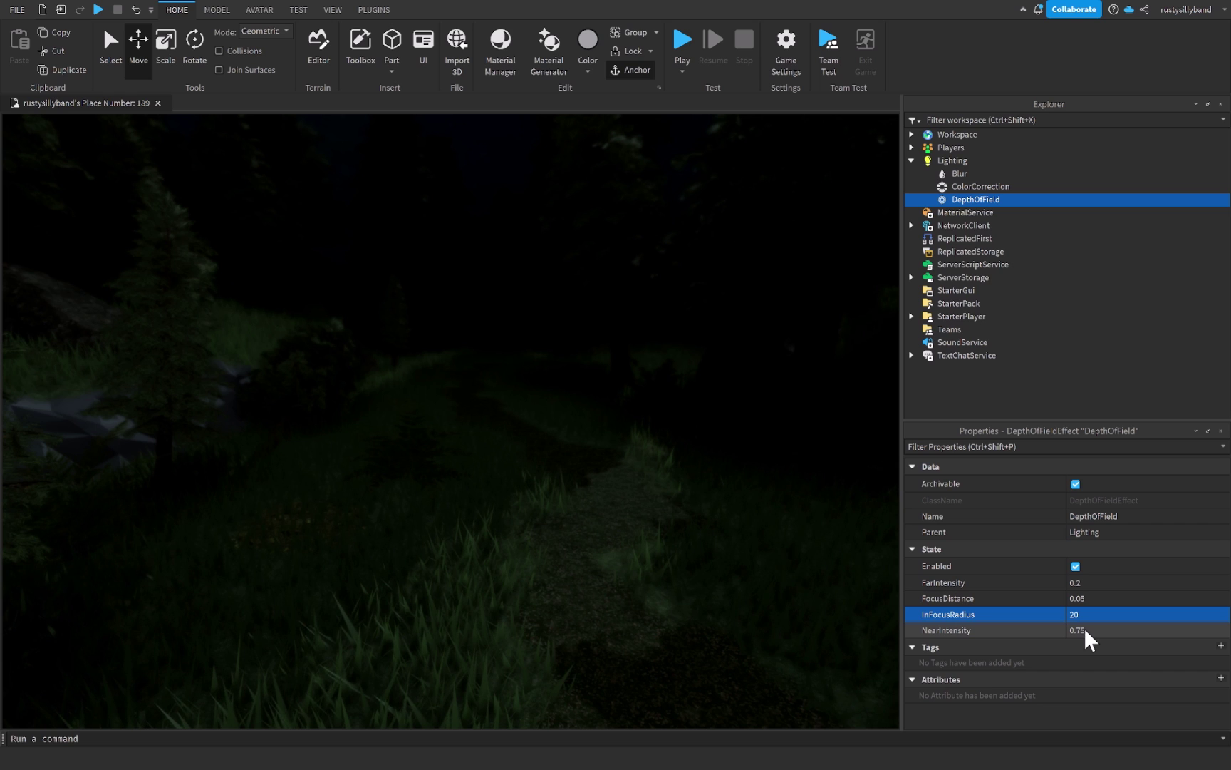
{"action": "key", "text": "w"}
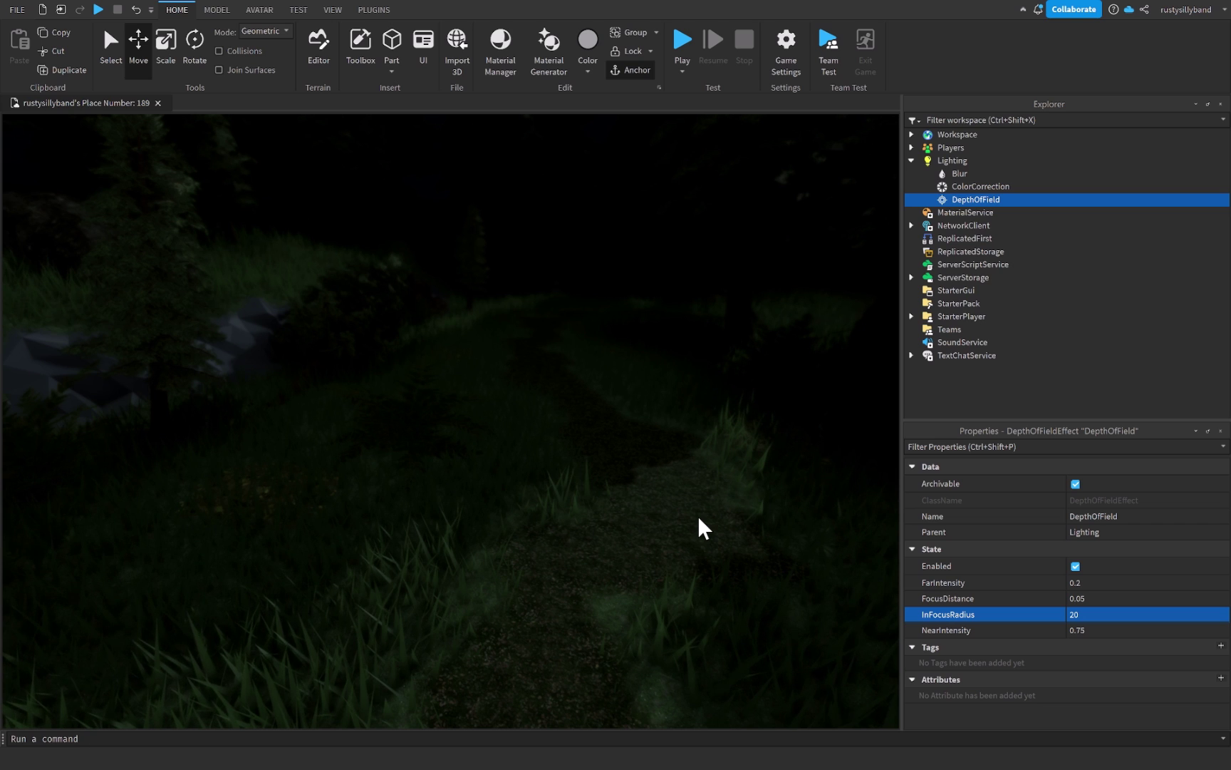
{"action": "scroll", "coordinate": [636, 476], "scroll_direction": "up", "scroll_amount": 2}
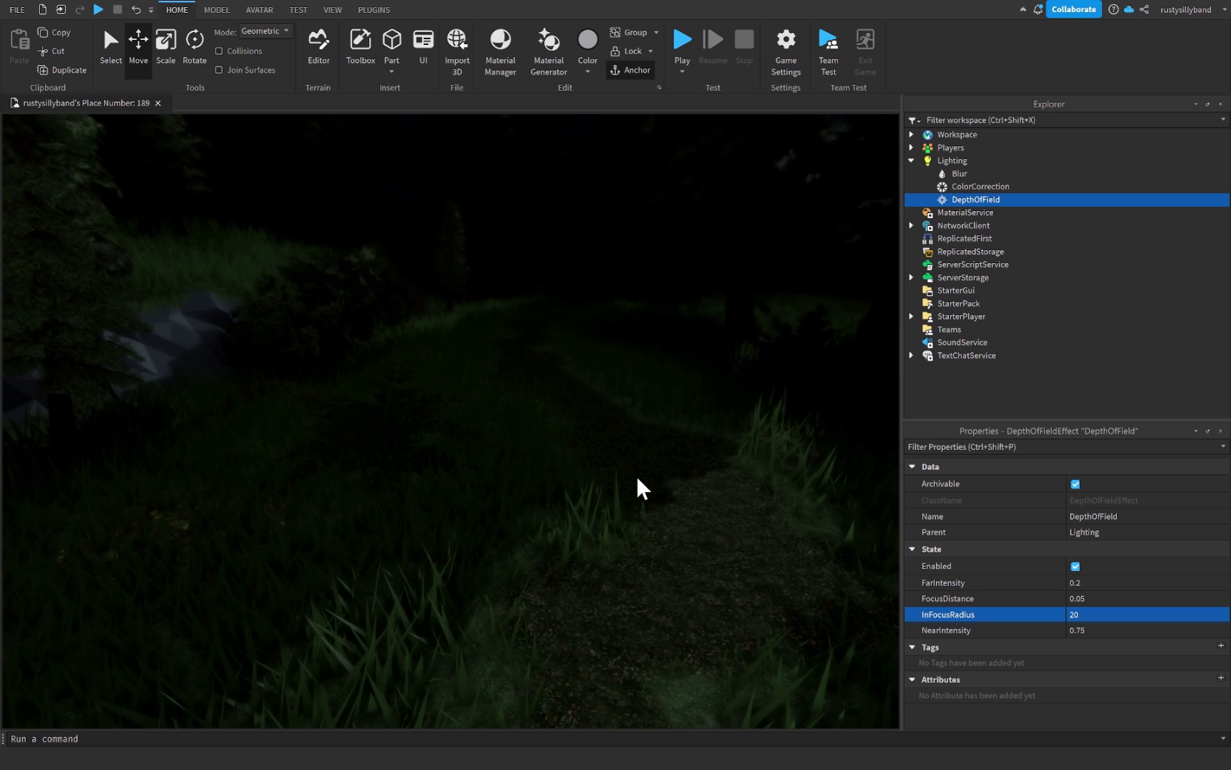
Add a BloomEffect to the Lighting service
{"action": "left_click", "coordinate": [980, 159]}
{"action": "key", "text": "ctrl+i"}
{"action": "type", "text": "bloom"}
{"action": "key", "text": "Return"}
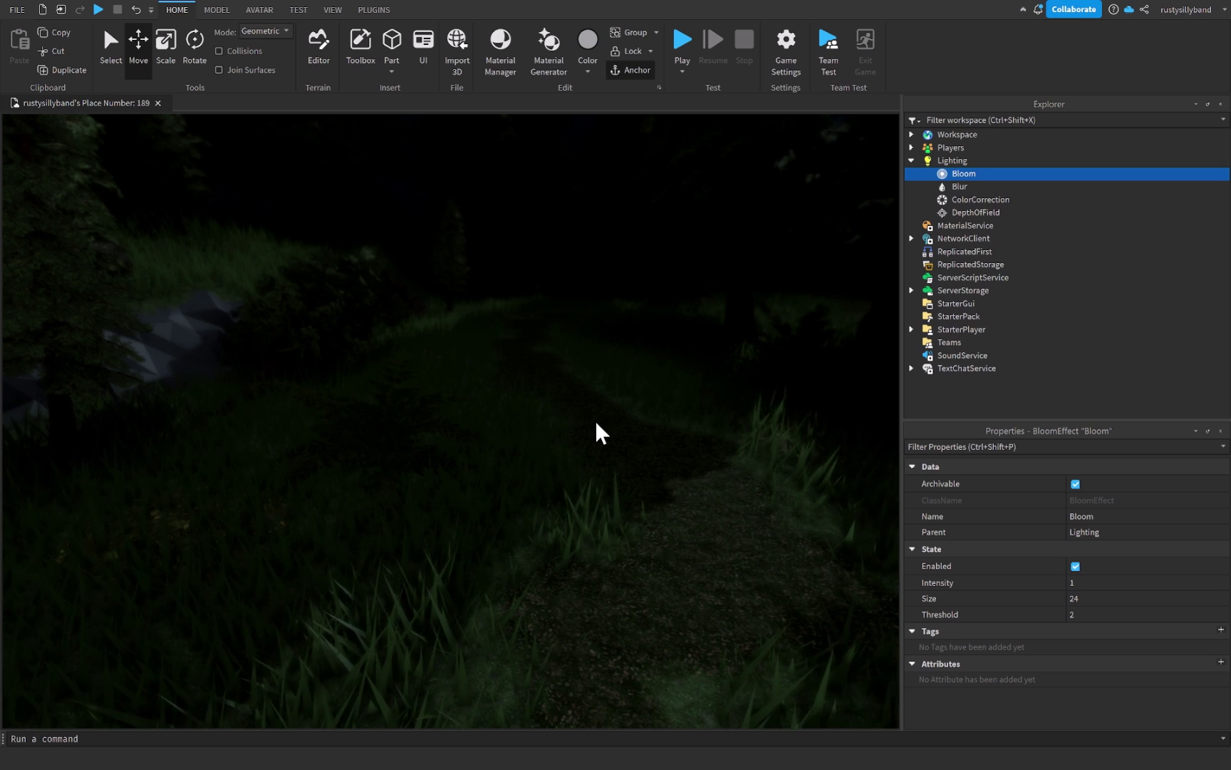
Set the Bloom effect's Intensity to 0.5 and its Size to 56
{"action": "left_click", "coordinate": [1099, 582]}
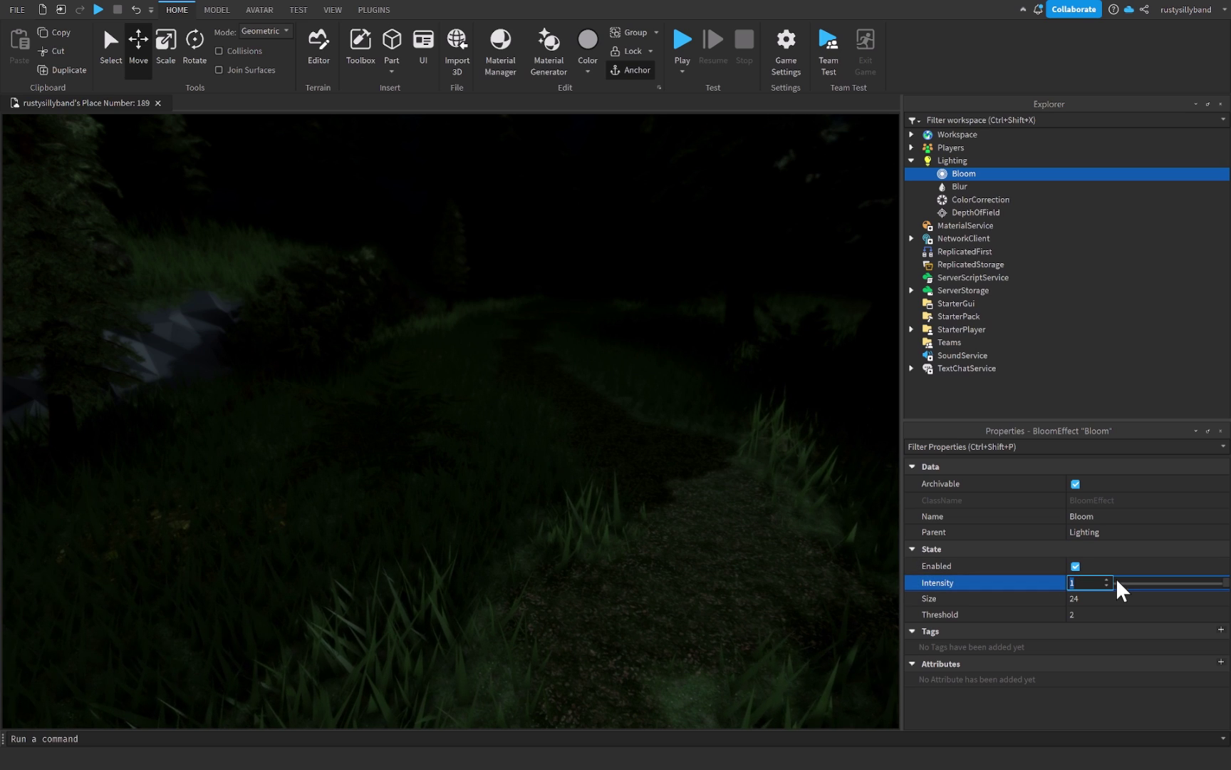
{"action": "type", "text": "0.5"}
{"action": "key", "text": "Return"}
{"action": "left_click", "coordinate": [1117, 599]}
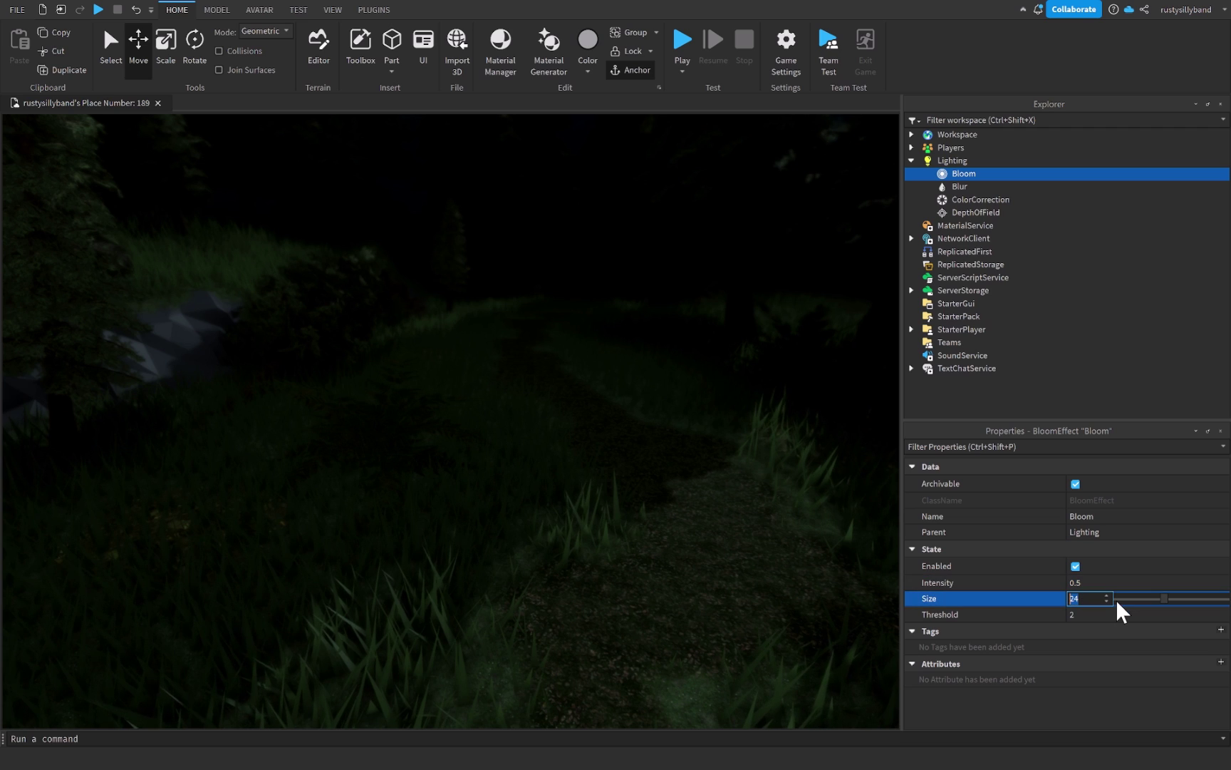
{"action": "type", "text": "56"}
{"action": "key", "text": "Return"}
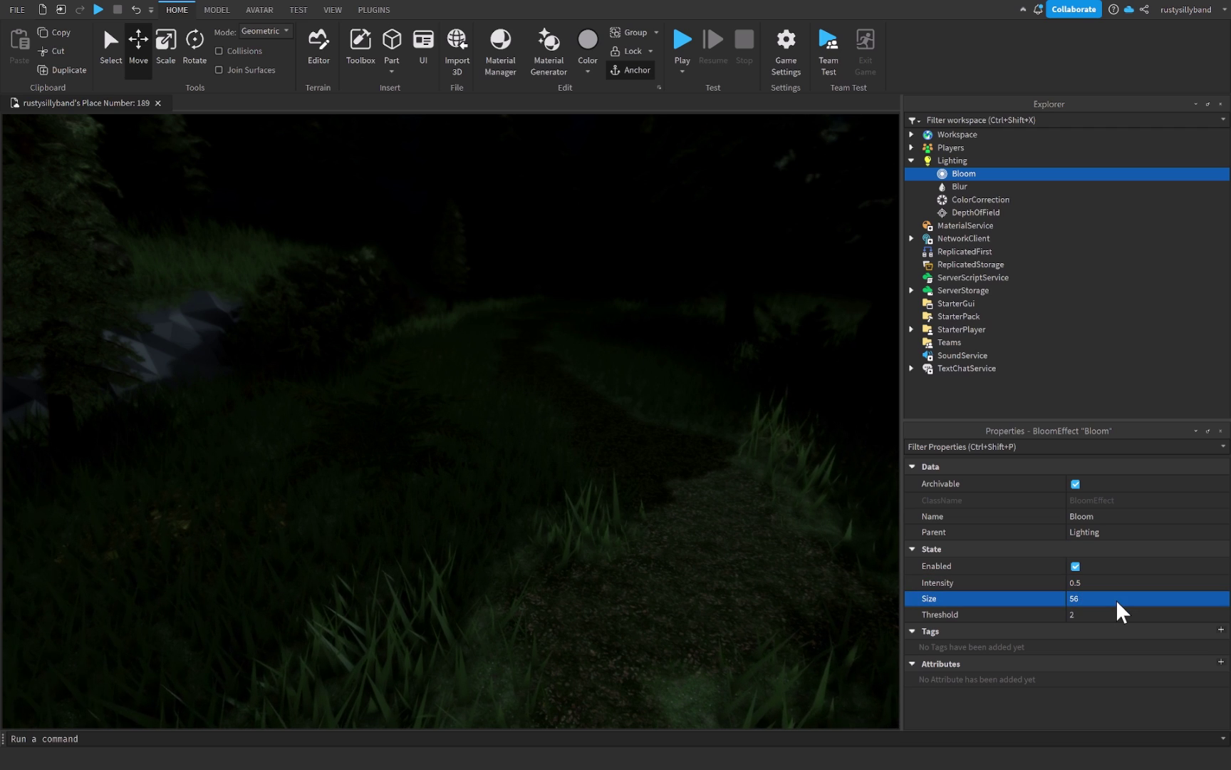
Set the Bloom effect's Threshold to 2.5 and check the look of the scene along the path
{"action": "left_click", "coordinate": [1116, 606]}
{"action": "type", "text": "2.5"}
{"action": "key", "text": "Return"}
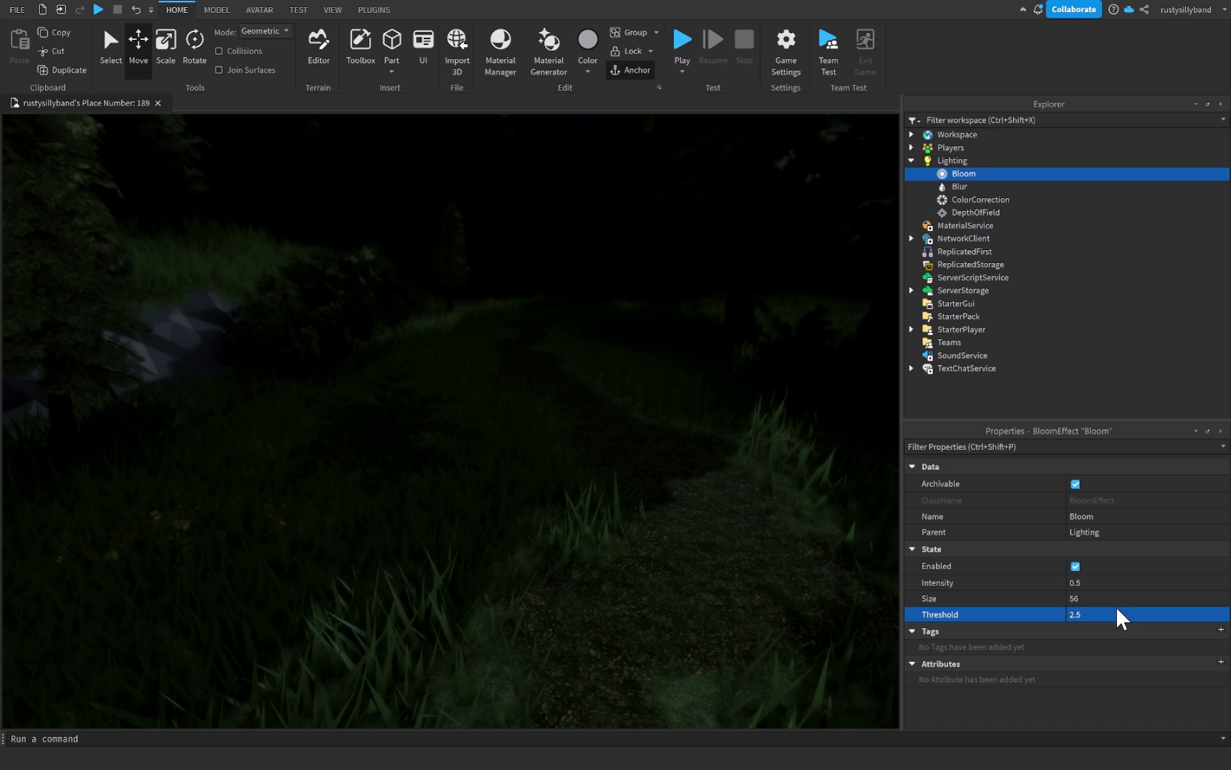
{"action": "left_click", "coordinate": [696, 461]}
{"action": "right_click_drag", "start_coordinate": [675, 452], "coordinate": [677, 452]}
{"action": "scroll", "coordinate": [676, 452], "scroll_direction": "up", "scroll_amount": 3}
{"action": "scroll", "coordinate": [676, 452], "scroll_direction": "down", "scroll_amount": 2}
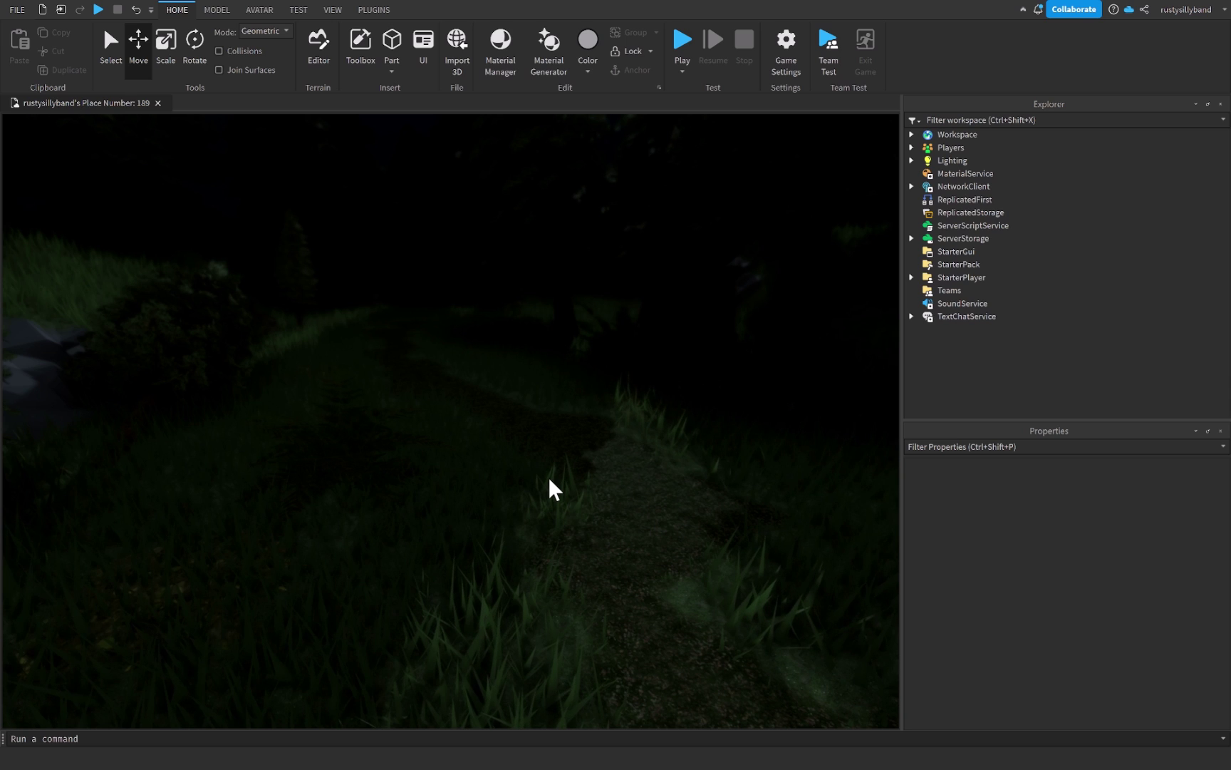
{"action": "right_click_drag", "start_coordinate": [549, 476], "coordinate": [549, 476]}
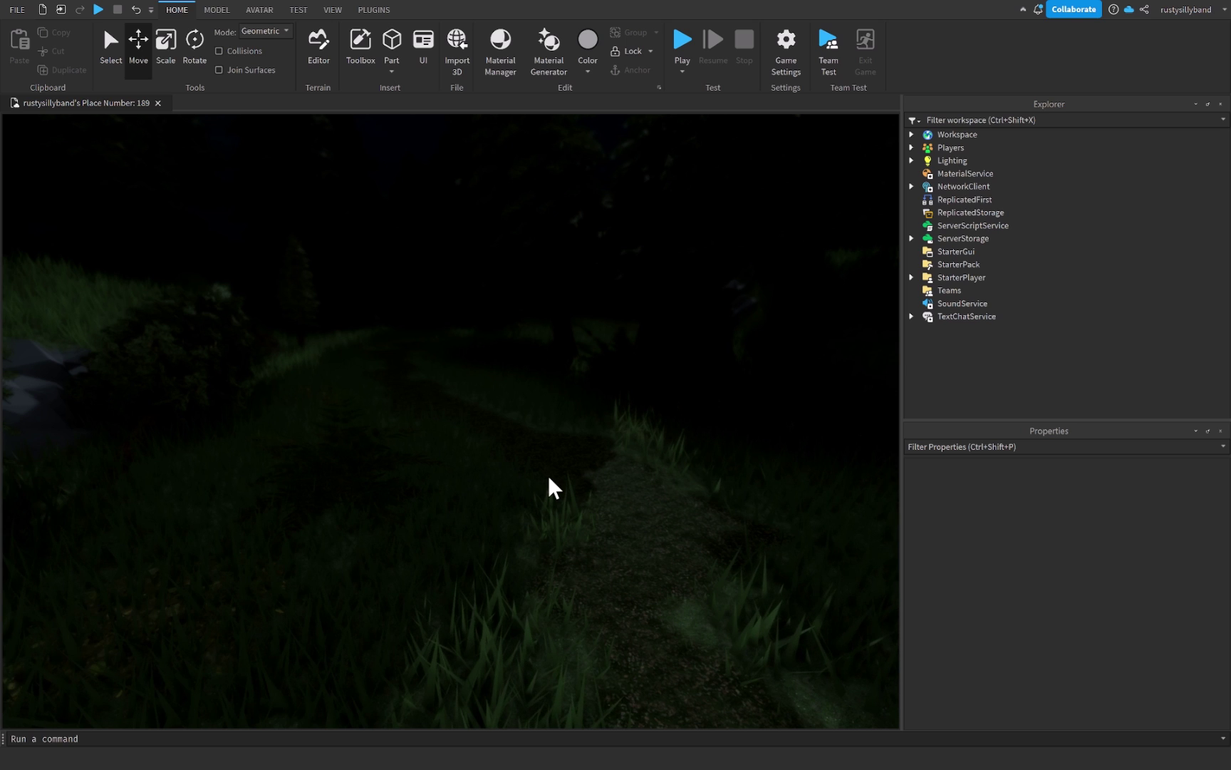
{"action": "right_click_drag", "start_coordinate": [552, 420], "coordinate": [451, 286]}
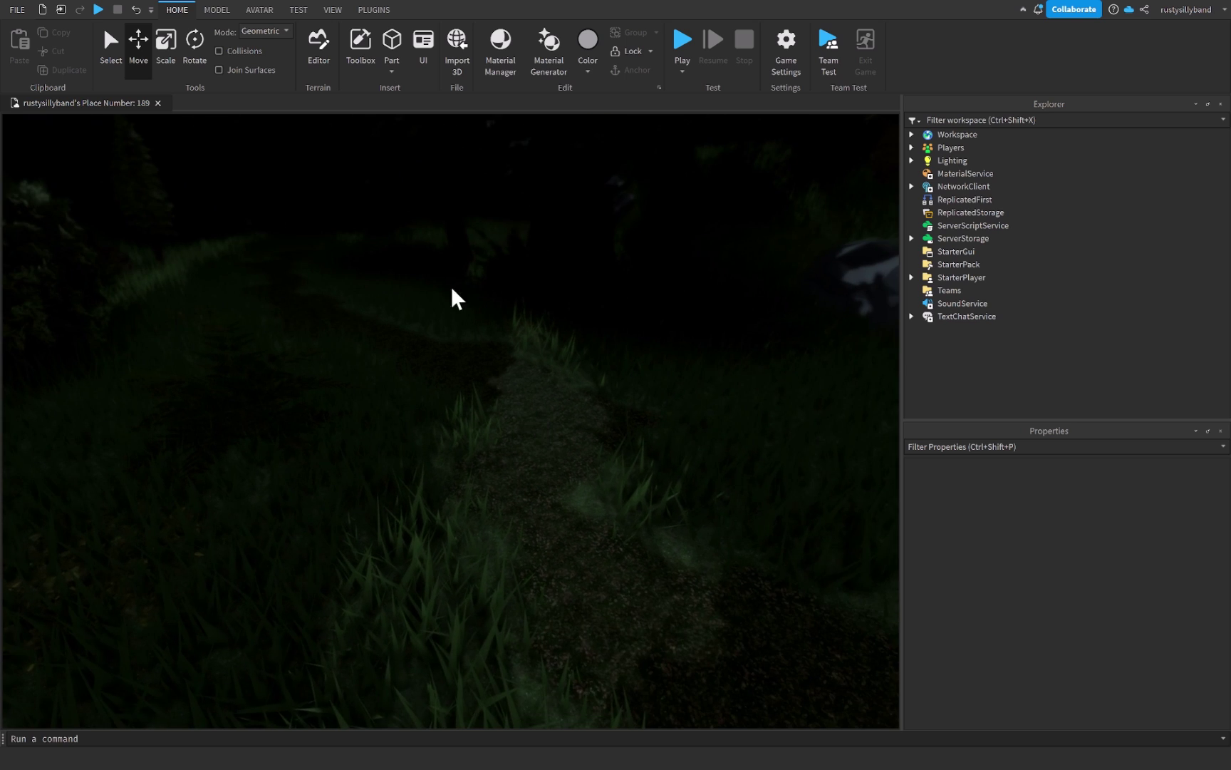
Insert a block part and position it over the middle of the forest path
{"action": "left_click", "coordinate": [389, 47]}
{"action": "scroll", "coordinate": [613, 403], "scroll_direction": "up", "scroll_amount": 3}
{"action": "left_click_drag", "start_coordinate": [569, 462], "coordinate": [713, 471]}
{"action": "scroll", "coordinate": [684, 471], "scroll_direction": "down", "scroll_amount": 3}
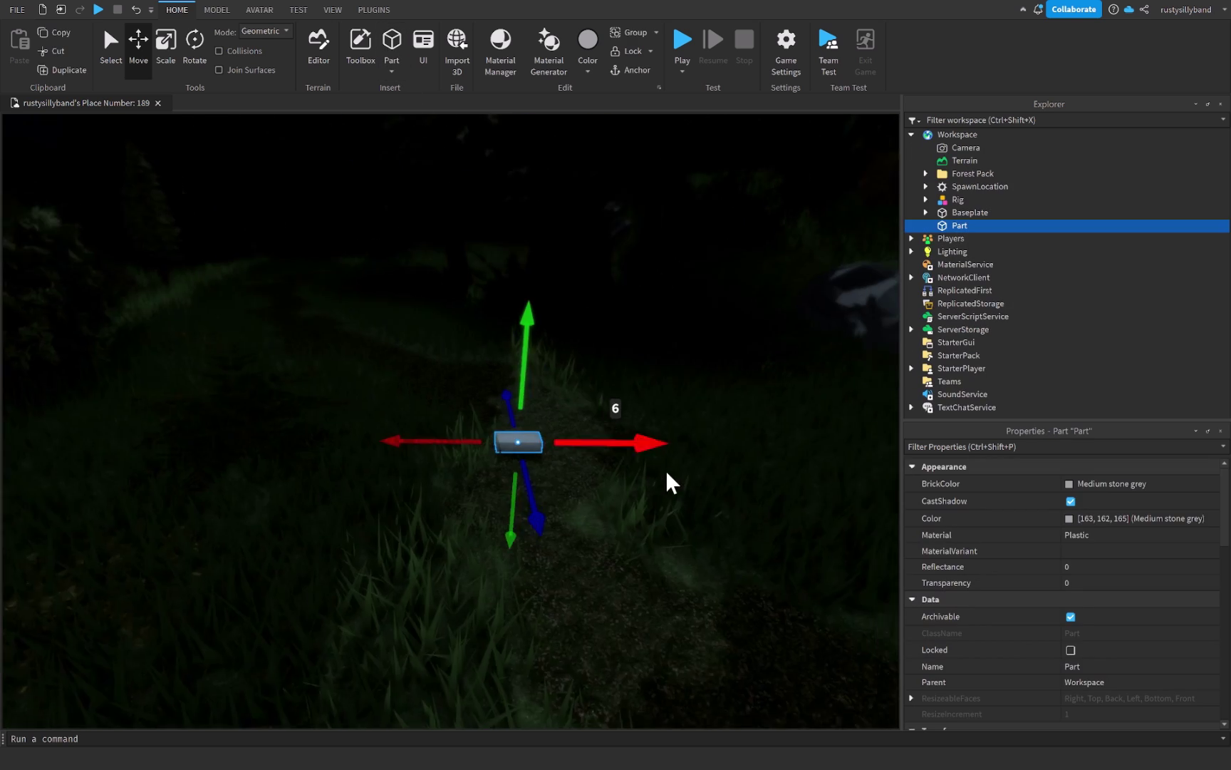
{"action": "right_click_drag", "start_coordinate": [666, 469], "coordinate": [706, 472]}
{"action": "left_click_drag", "start_coordinate": [473, 443], "coordinate": [504, 439]}
{"action": "scroll", "coordinate": [503, 439], "scroll_direction": "up", "scroll_amount": 2}
{"action": "right_click_drag", "start_coordinate": [504, 439], "coordinate": [474, 451]}
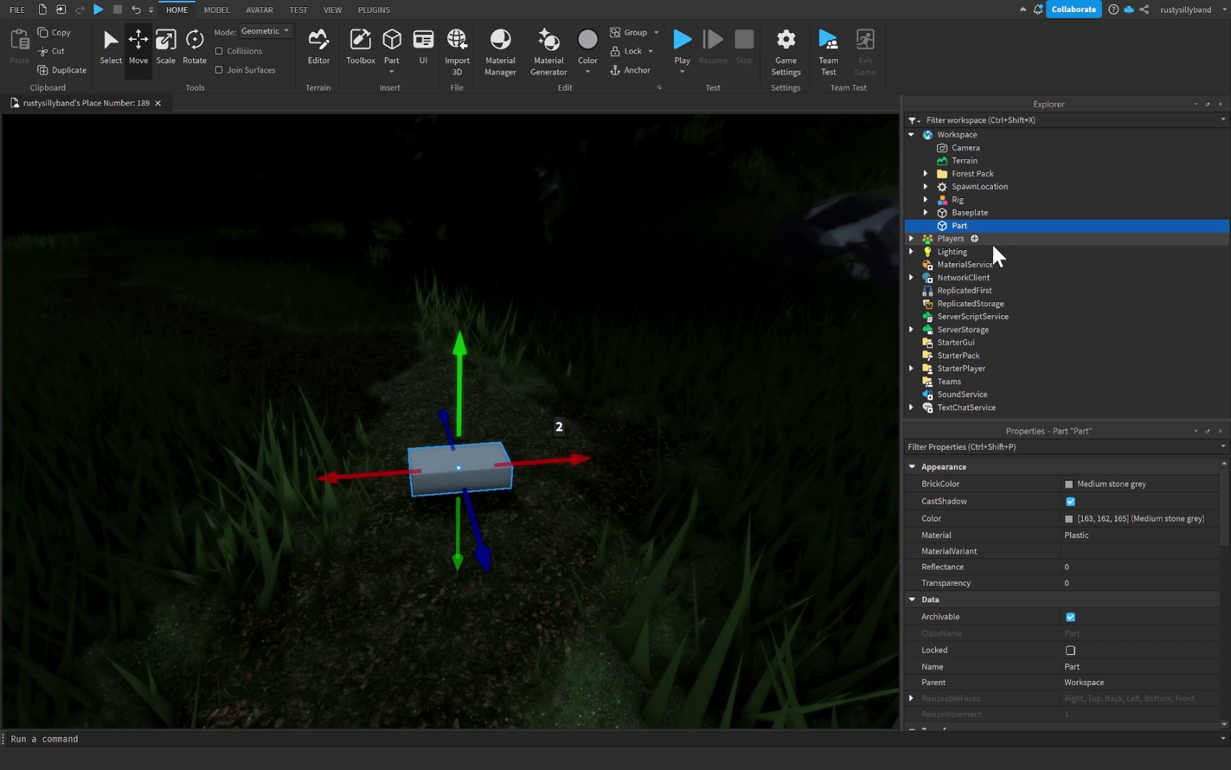
Add a PointLight to the new part and raise the part about 4 studs above the path
{"action": "left_click", "coordinate": [974, 225]}
{"action": "type", "text": "point"}
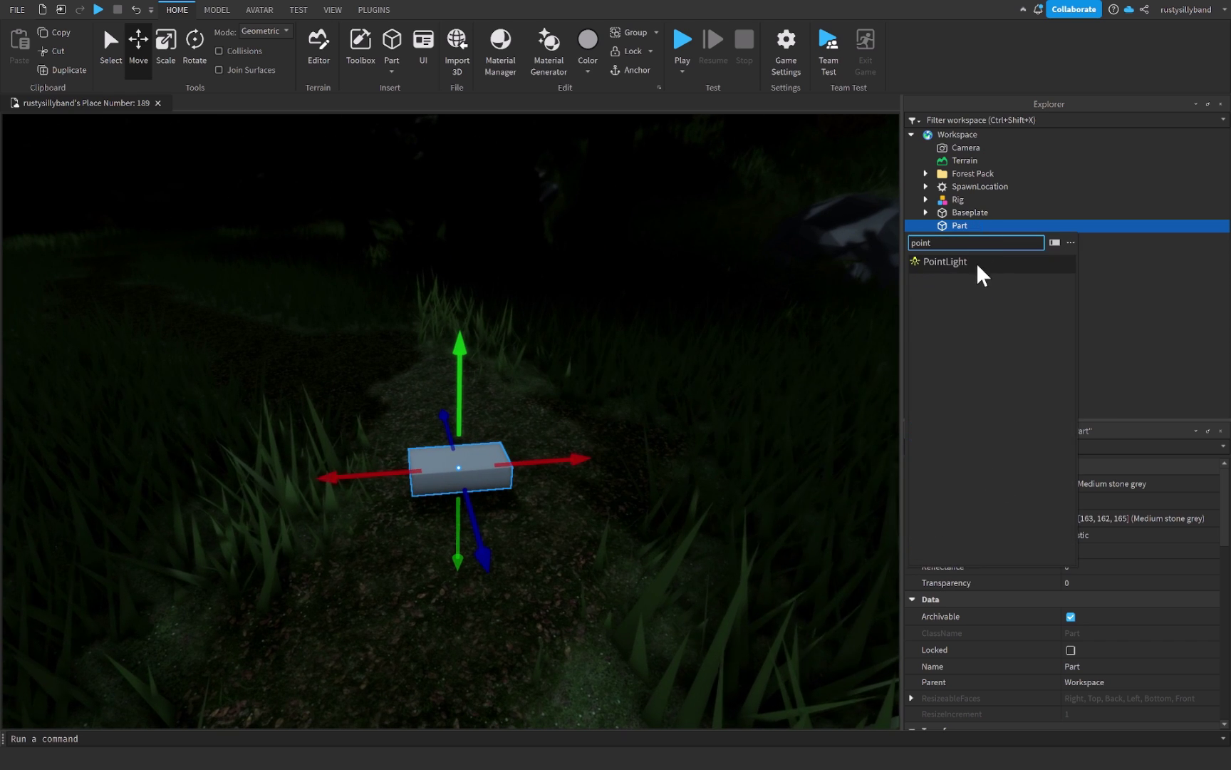
{"action": "left_click", "coordinate": [977, 263]}
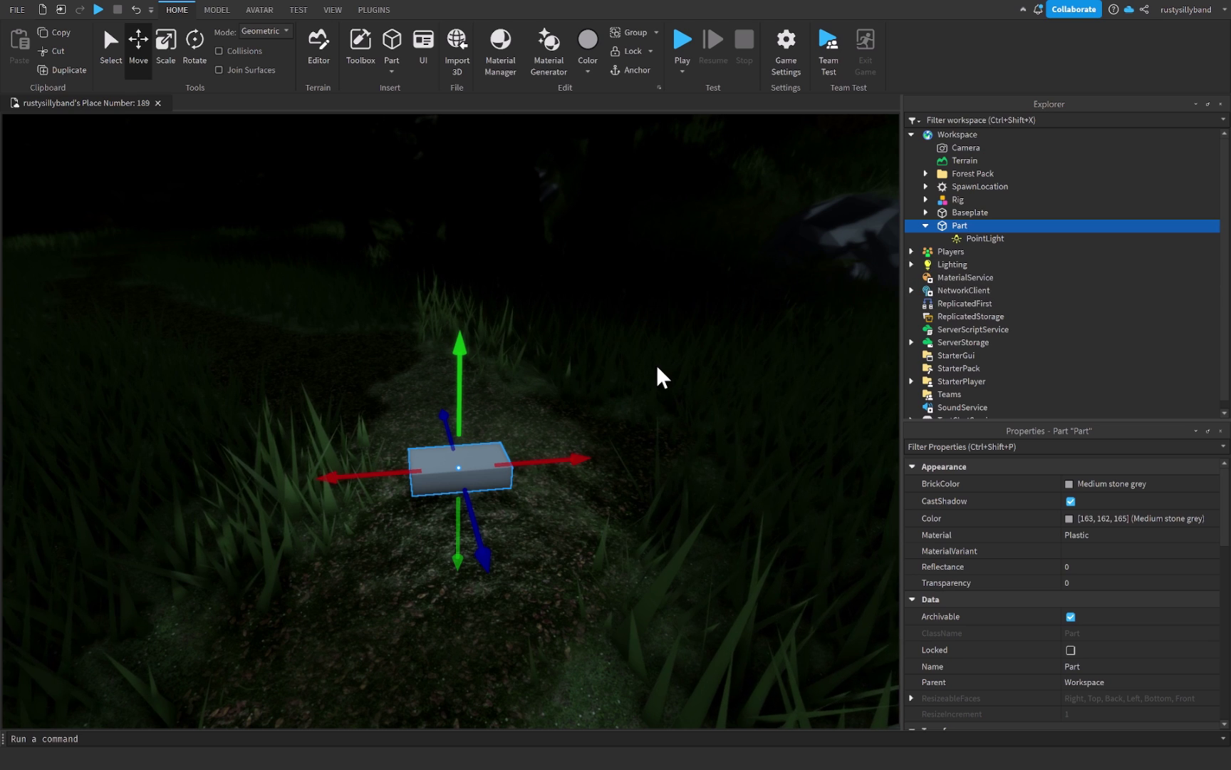
{"action": "left_click_drag", "start_coordinate": [479, 426], "coordinate": [499, 305]}
{"action": "scroll", "coordinate": [515, 288], "scroll_direction": "up", "scroll_amount": 3}
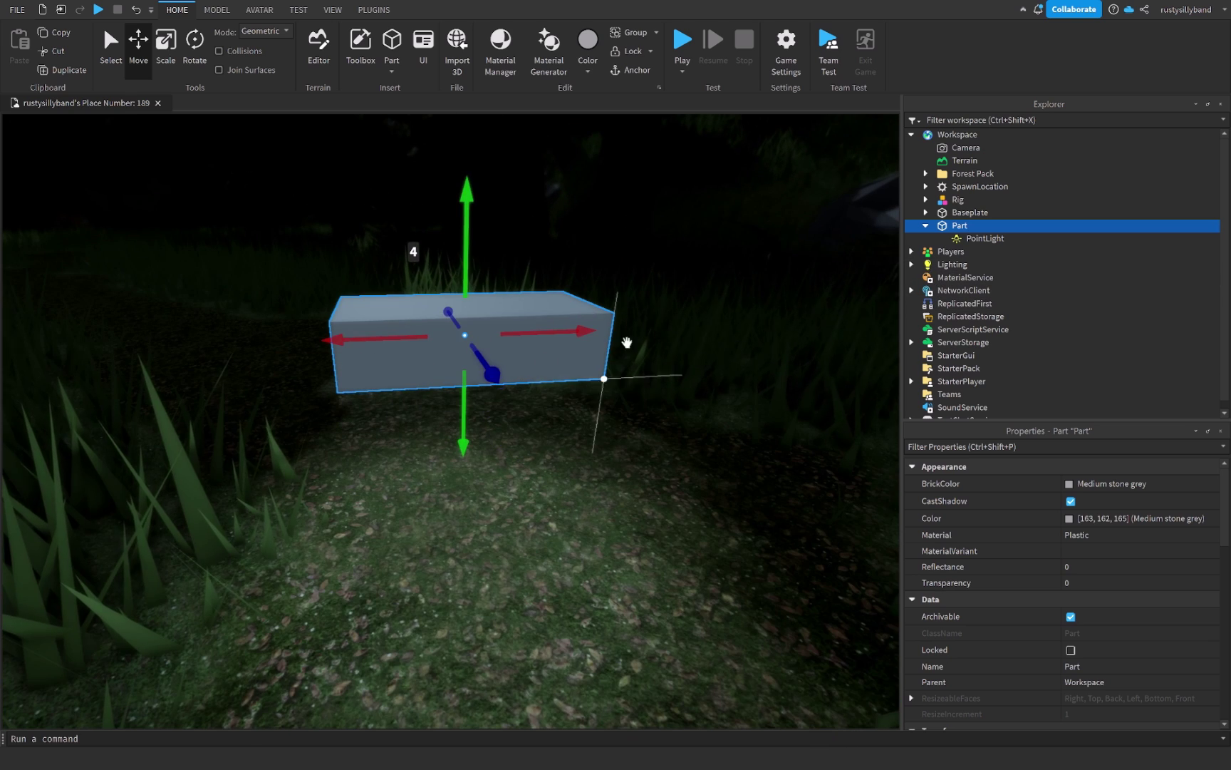
Enable Shadows on the part's PointLight and compare the nearby ground and grass with shadows on and off
{"action": "left_click", "coordinate": [958, 238]}
{"action": "scroll", "coordinate": [775, 331], "scroll_direction": "down", "scroll_amount": 5}
{"action": "left_click", "coordinate": [1085, 551]}
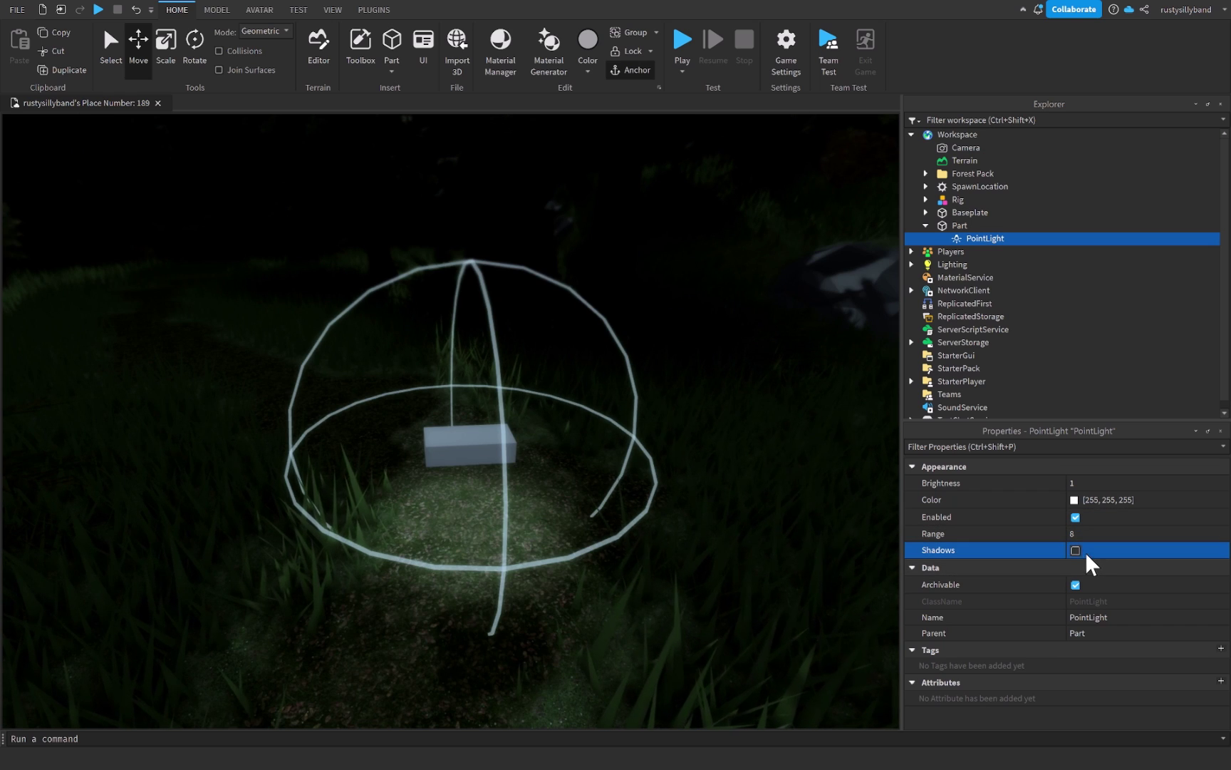
{"action": "left_click", "coordinate": [1071, 552]}
{"action": "scroll", "coordinate": [484, 529], "scroll_direction": "up", "scroll_amount": 5}
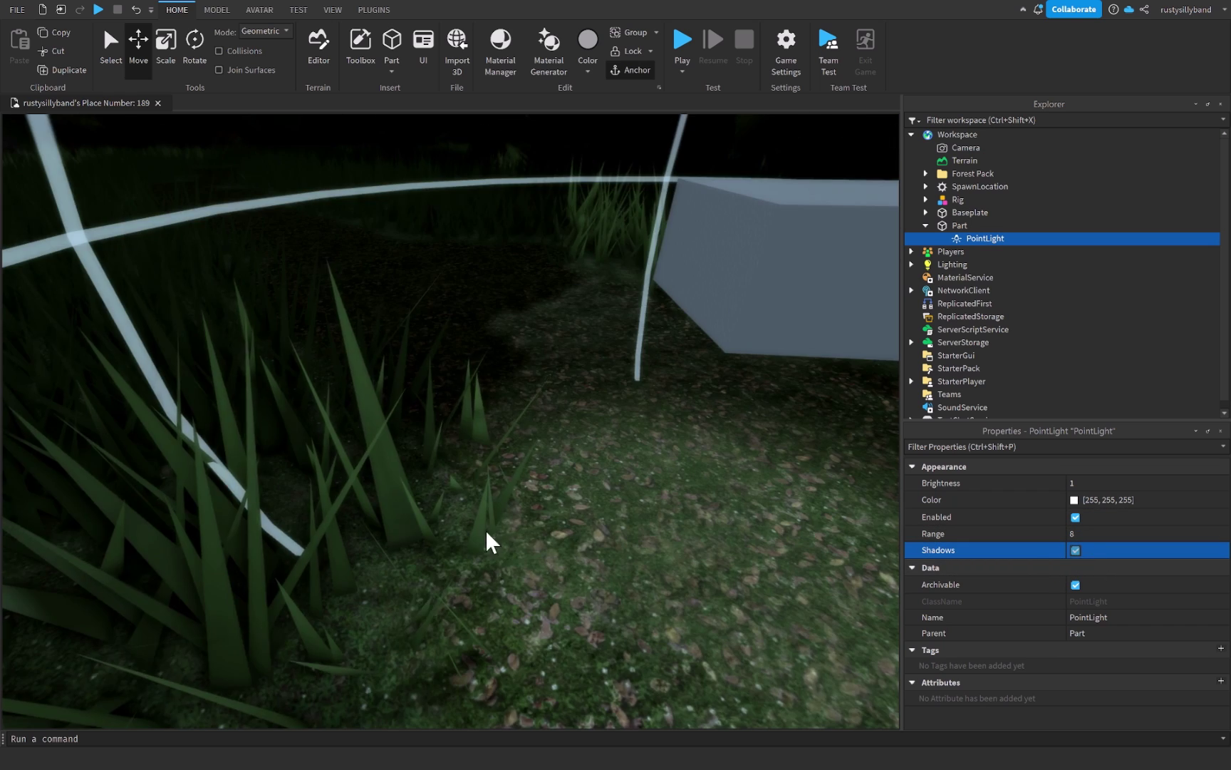
{"action": "right_click_drag", "start_coordinate": [518, 498], "coordinate": [505, 510]}
{"action": "left_click", "coordinate": [1096, 550]}
{"action": "left_click", "coordinate": [1091, 550]}
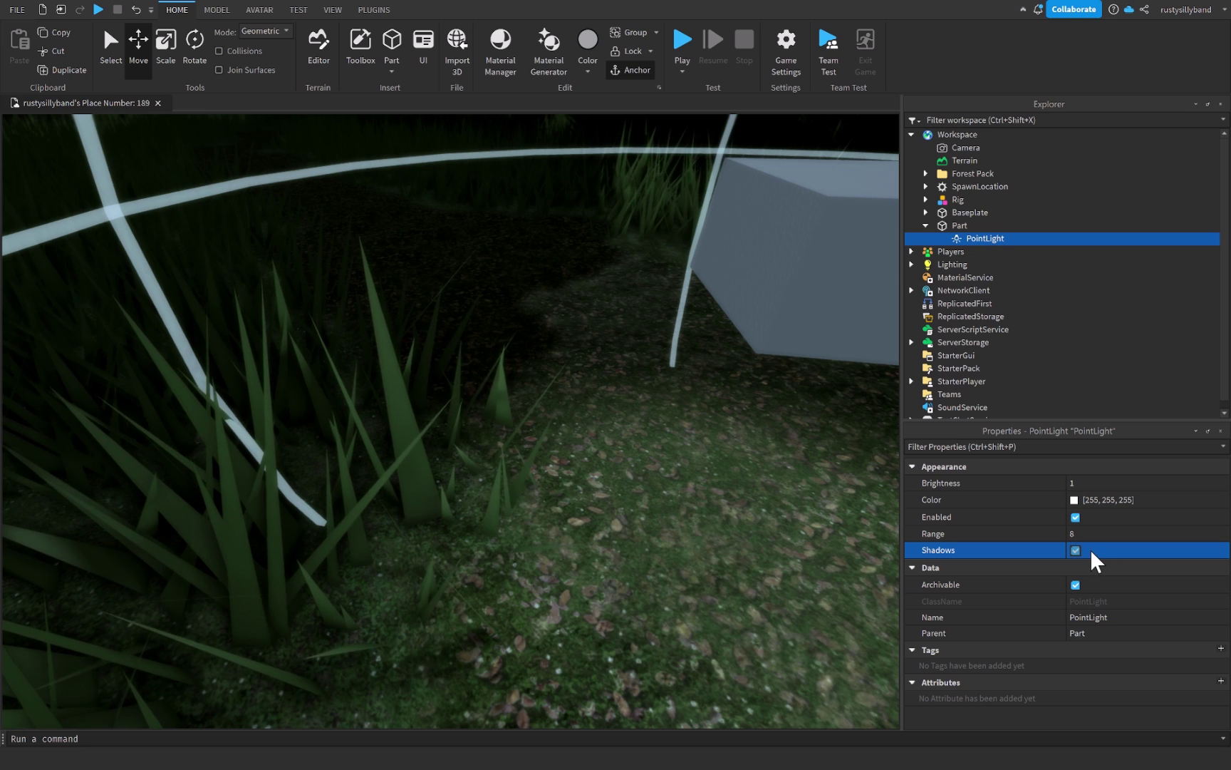
{"action": "scroll", "coordinate": [681, 476], "scroll_direction": "down", "scroll_amount": 5}
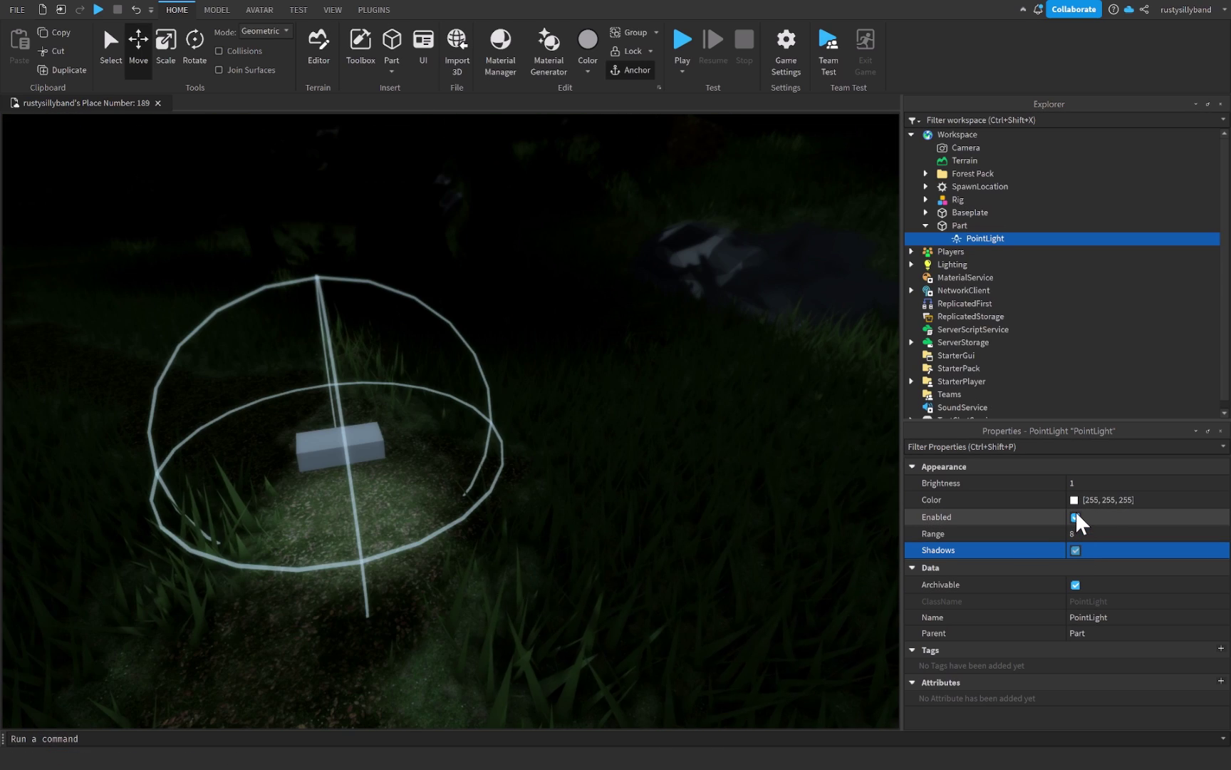
{"action": "left_click", "coordinate": [1074, 501]}
{"action": "left_click_drag", "start_coordinate": [708, 258], "coordinate": [666, 322]}
{"action": "left_click", "coordinate": [776, 511]}
{"action": "right_click_drag", "start_coordinate": [720, 477], "coordinate": [686, 482]}
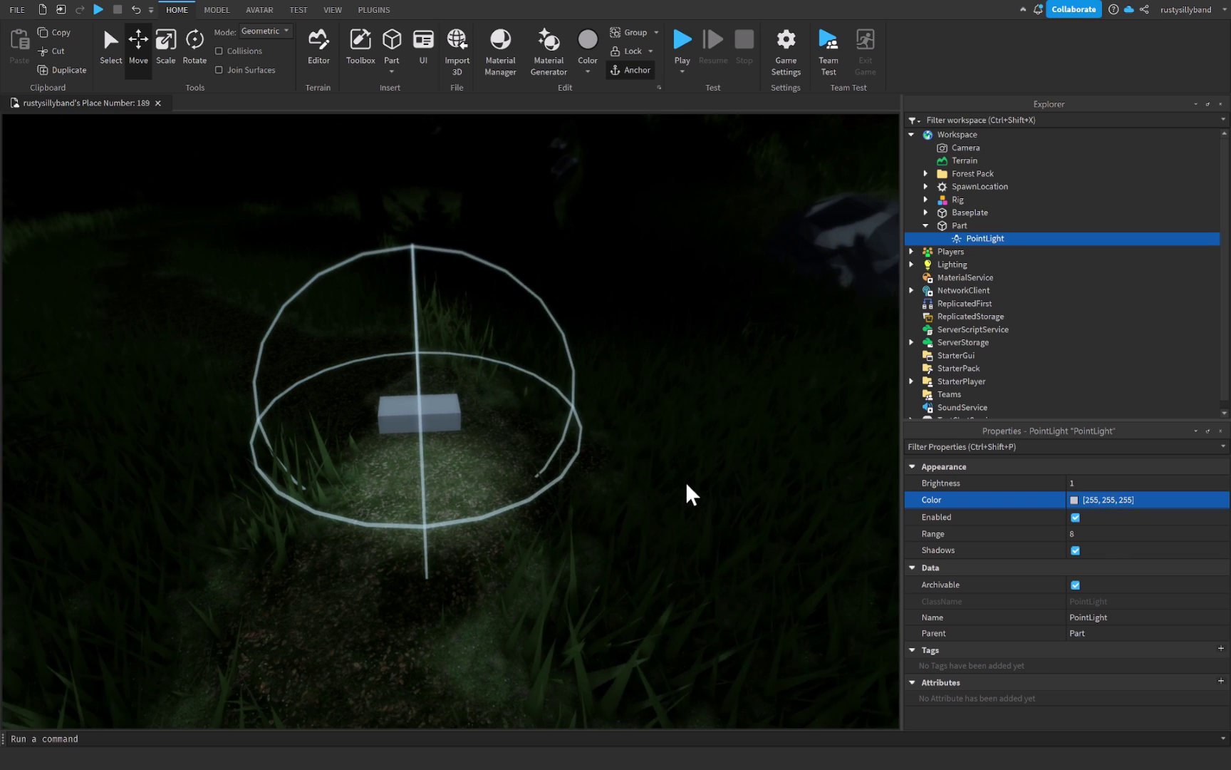
Set the PointLight's Brightness to 0.2
{"action": "left_click", "coordinate": [1119, 485]}
{"action": "type", "text": "2"}
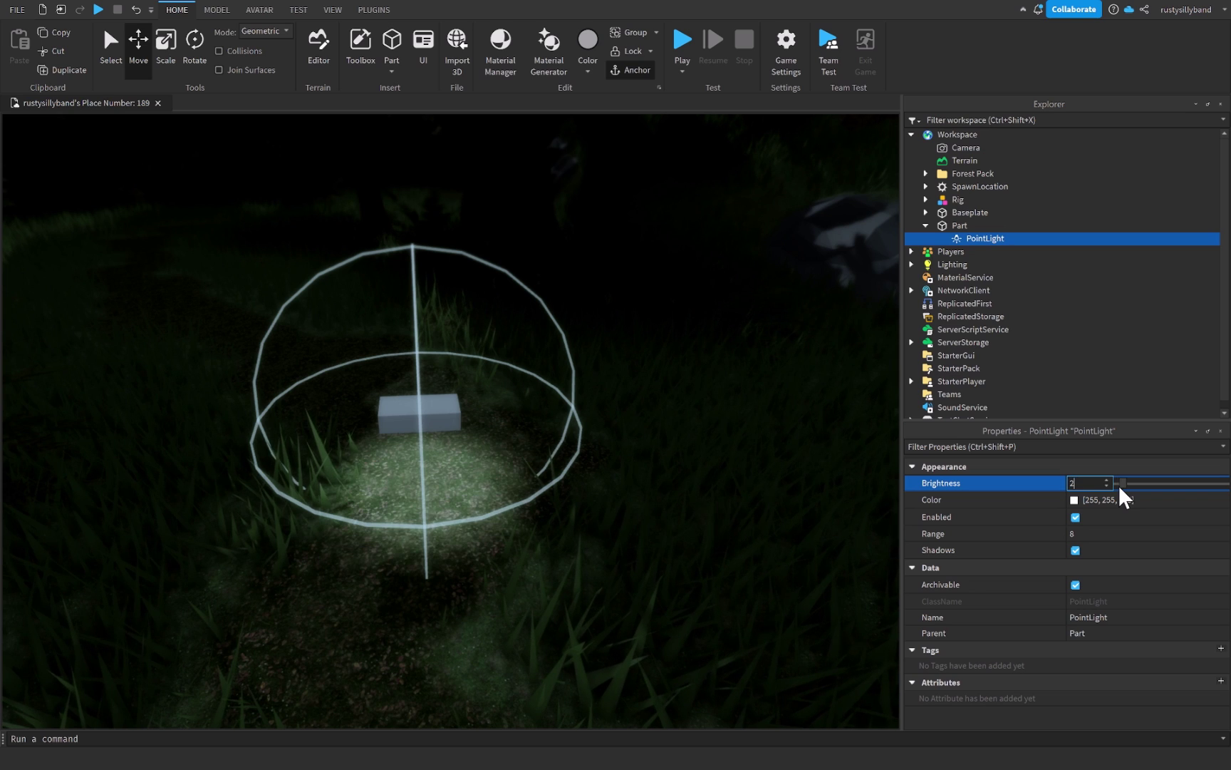
{"action": "key", "text": "BackSpace"}
{"action": "type", "text": "0.1"}
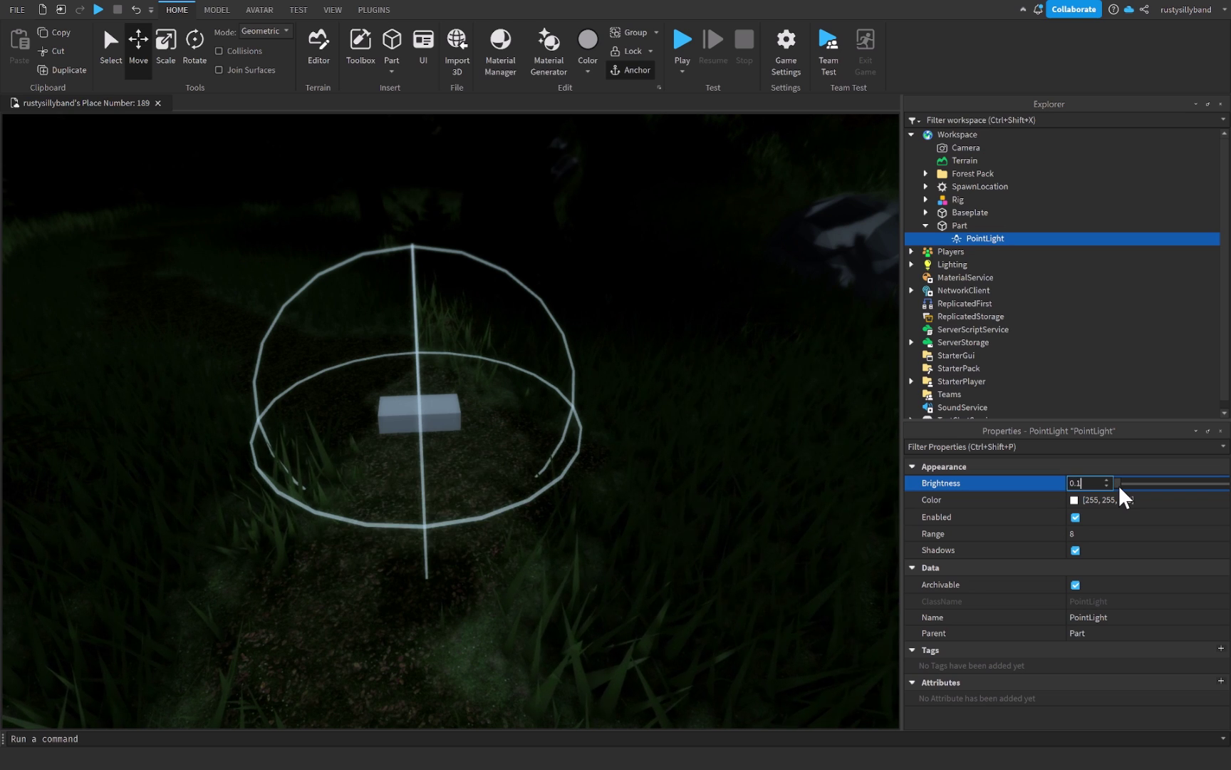
{"action": "key", "text": "Return"}
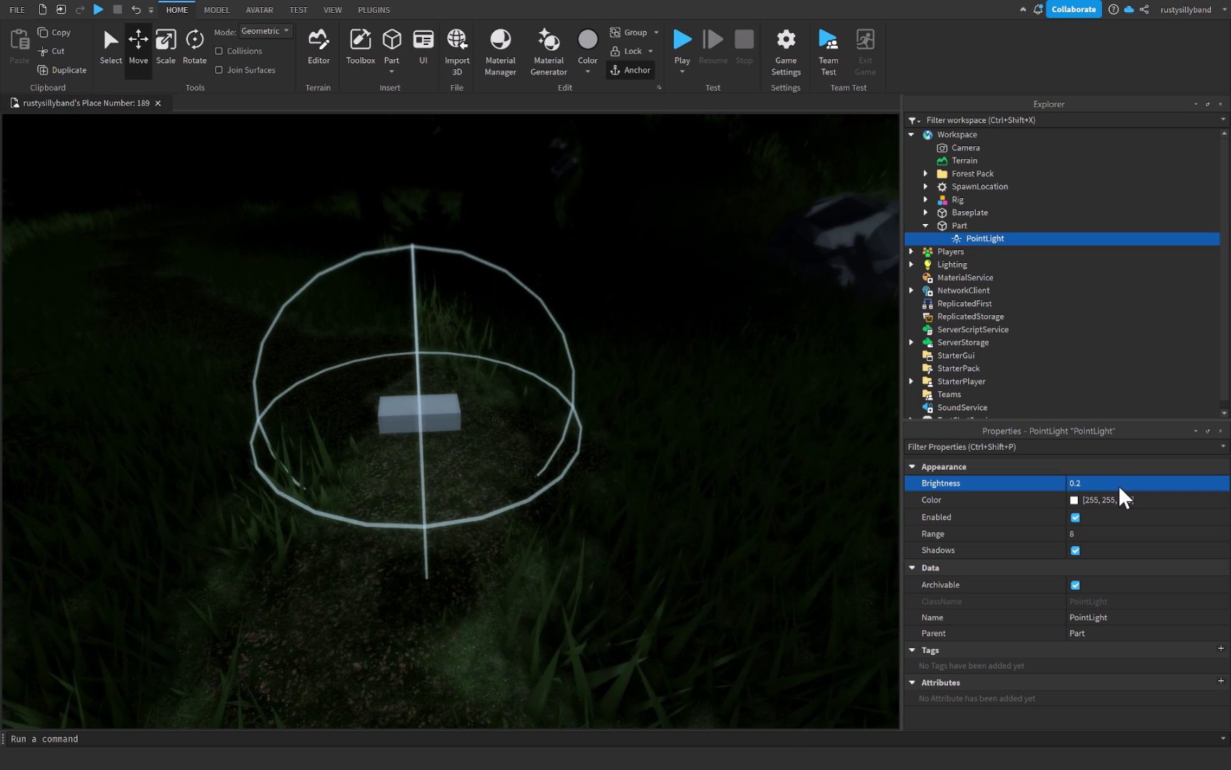
Set the PointLight's Range to 20
{"action": "left_click", "coordinate": [1102, 536]}
{"action": "type", "text": "3"}
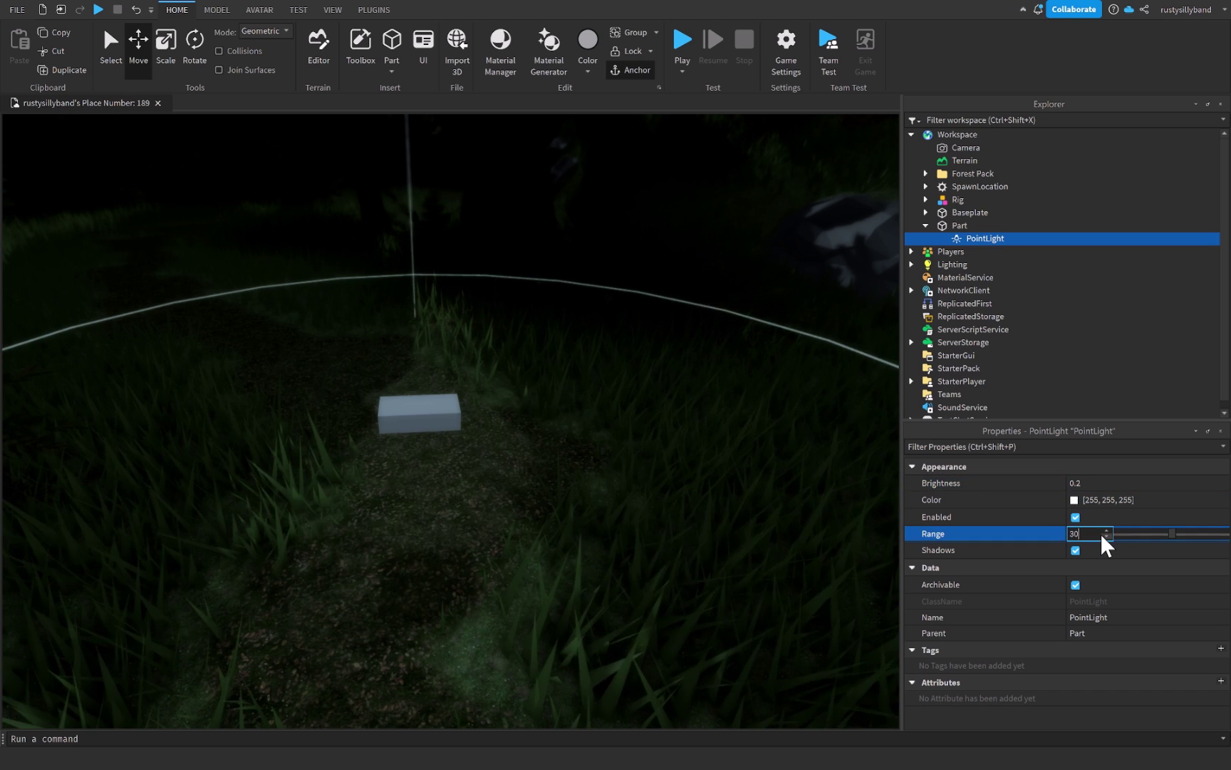
{"action": "key", "text": "BackSpace"}
{"action": "type", "text": "20"}
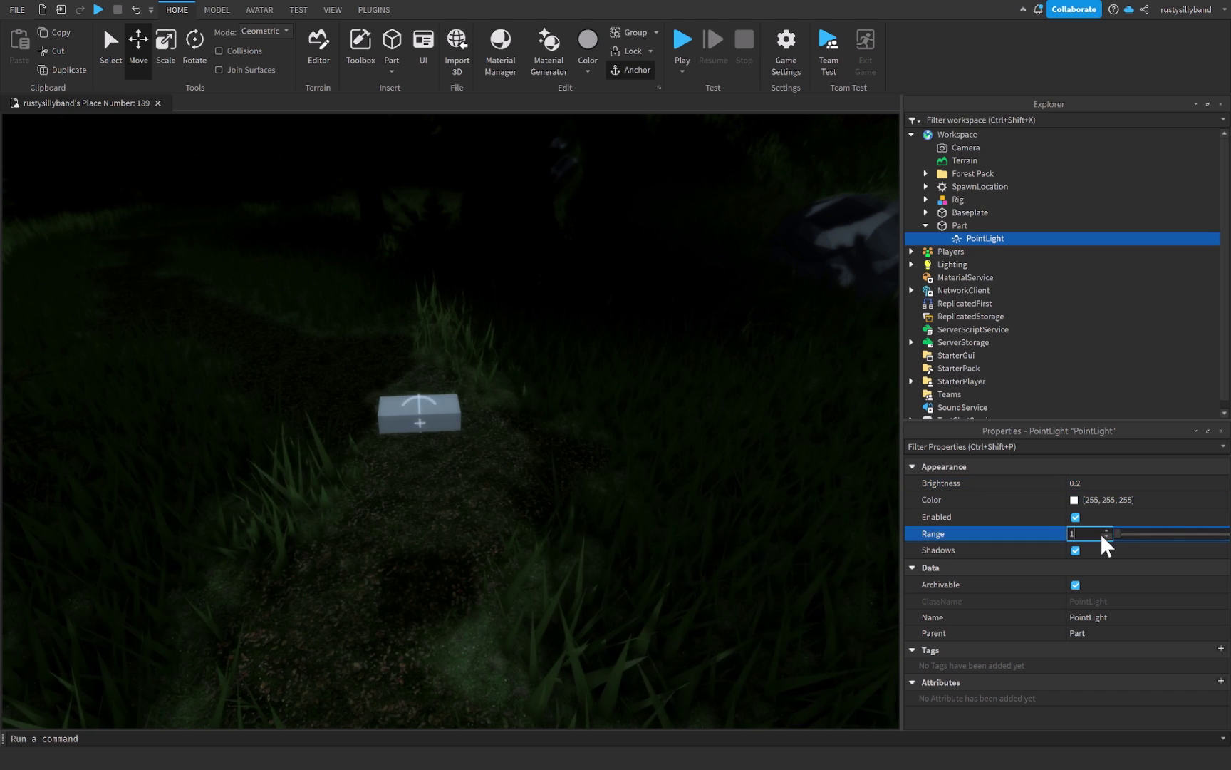
{"action": "key", "text": "Return"}
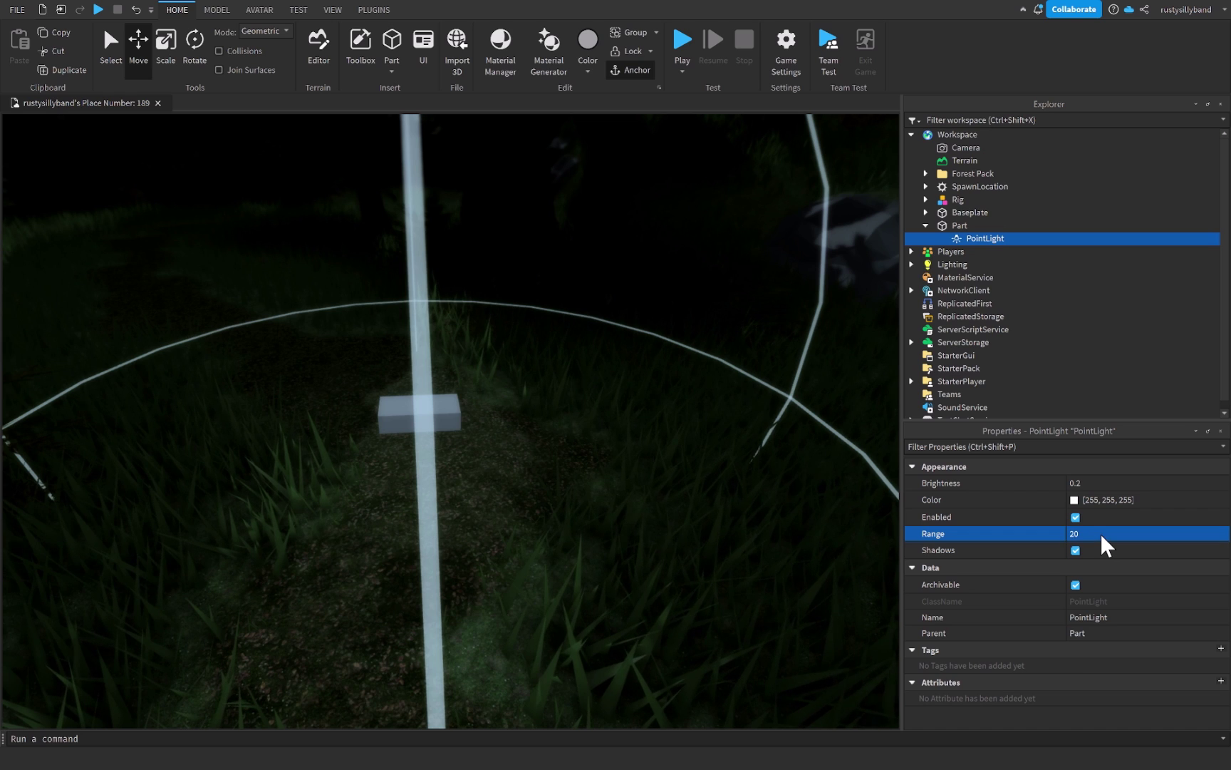
Move the lit part farther along the forest path
{"action": "right_click_drag", "start_coordinate": [819, 479], "coordinate": [772, 481]}
{"action": "left_click_drag", "start_coordinate": [485, 469], "coordinate": [481, 391]}
{"action": "key", "text": "ctrl+2"}
{"action": "key", "text": "ctrl+2"}
{"action": "left_click_drag", "start_coordinate": [492, 318], "coordinate": [510, 277]}
{"action": "right_click_drag", "start_coordinate": [518, 239], "coordinate": [510, 276]}
{"action": "left_click_drag", "start_coordinate": [434, 366], "coordinate": [345, 379]}
{"action": "left_click_drag", "start_coordinate": [434, 439], "coordinate": [423, 423]}
{"action": "right_click_drag", "start_coordinate": [434, 440], "coordinate": [423, 423]}
{"action": "left_click_drag", "start_coordinate": [423, 424], "coordinate": [251, 388]}
{"action": "key", "text": "ctrl+z"}
{"action": "key", "text": "w"}
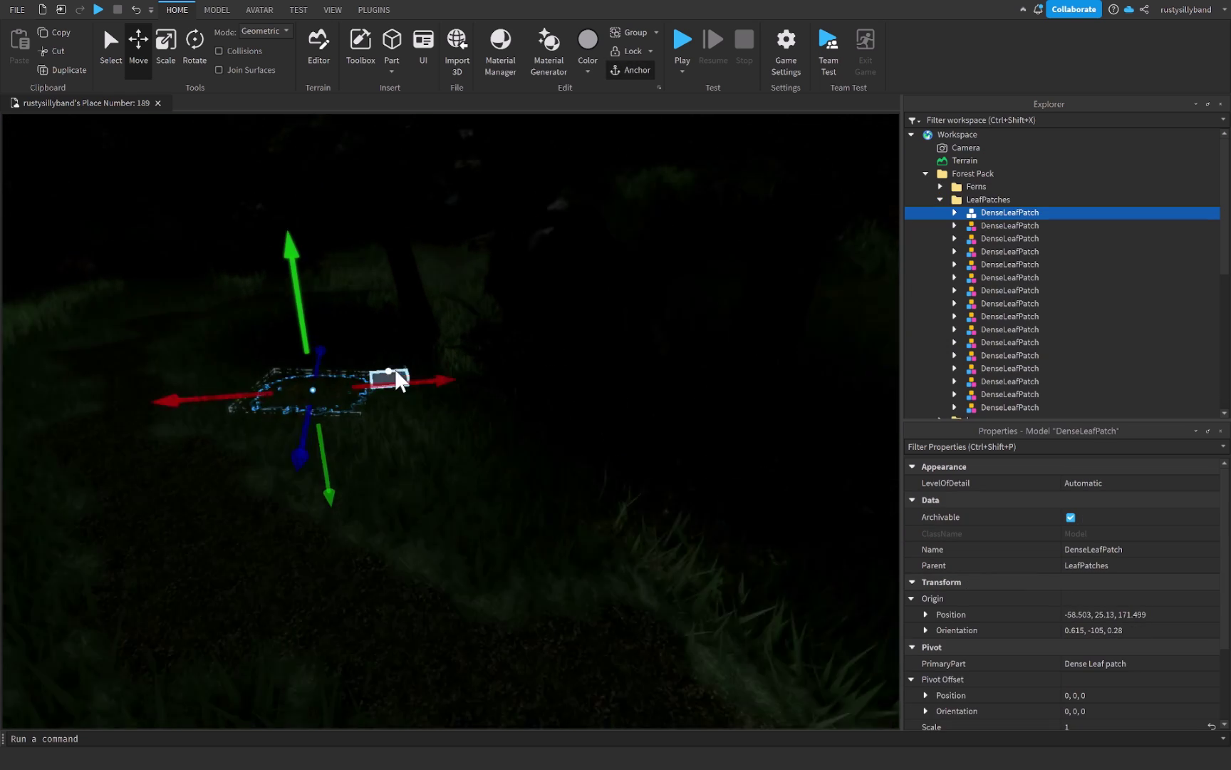
Reselect the lit part and shift it about 4 studs so that it sits over the path
{"action": "left_click", "coordinate": [355, 369]}
{"action": "key", "text": "s"}
{"action": "right_click_drag", "start_coordinate": [426, 377], "coordinate": [410, 348]}
{"action": "key", "text": "w"}
{"action": "left_click_drag", "start_coordinate": [333, 351], "coordinate": [245, 389]}
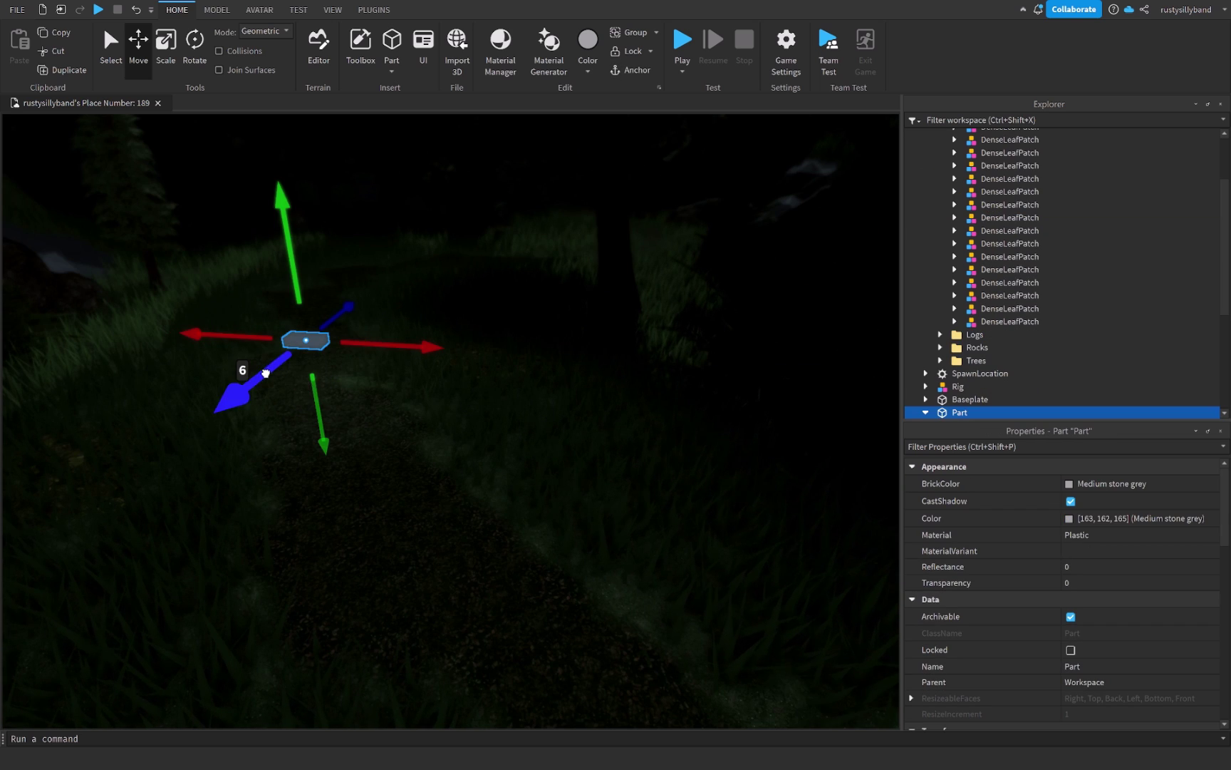
{"action": "key", "text": "a"}
{"action": "right_click_drag", "start_coordinate": [292, 390], "coordinate": [534, 464]}
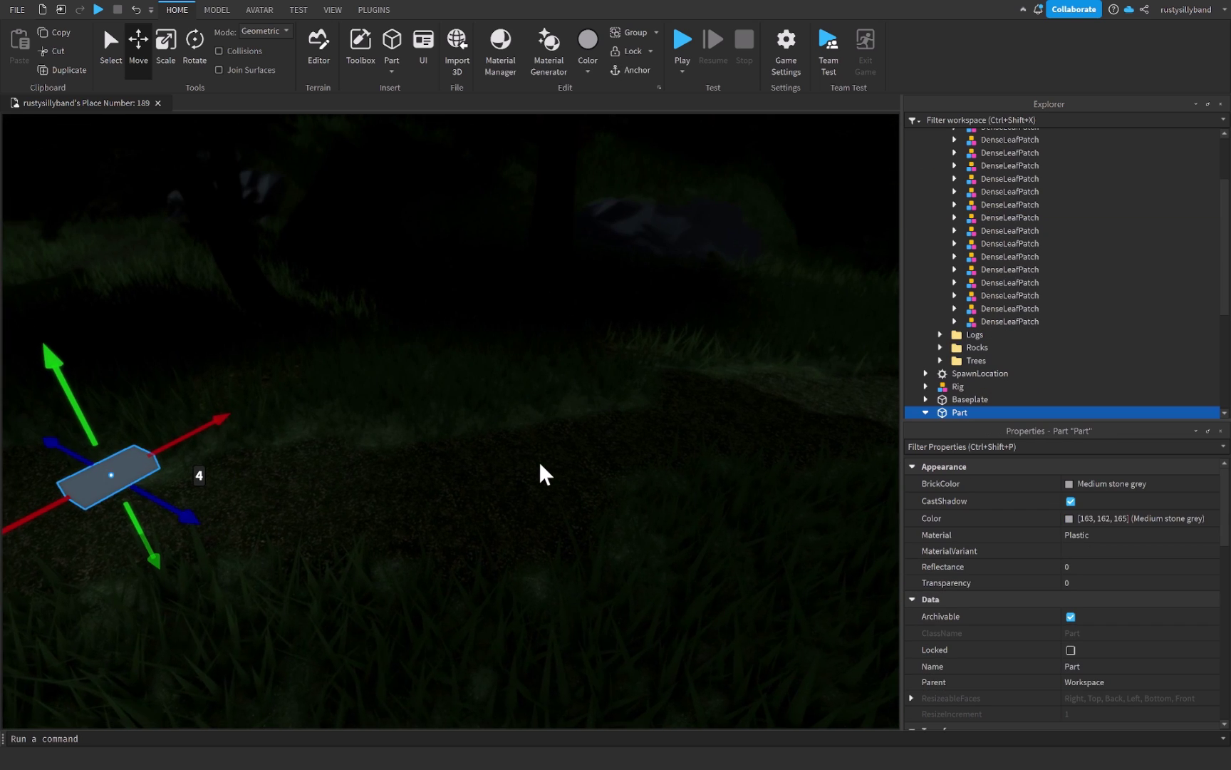
{"action": "key", "text": "f"}
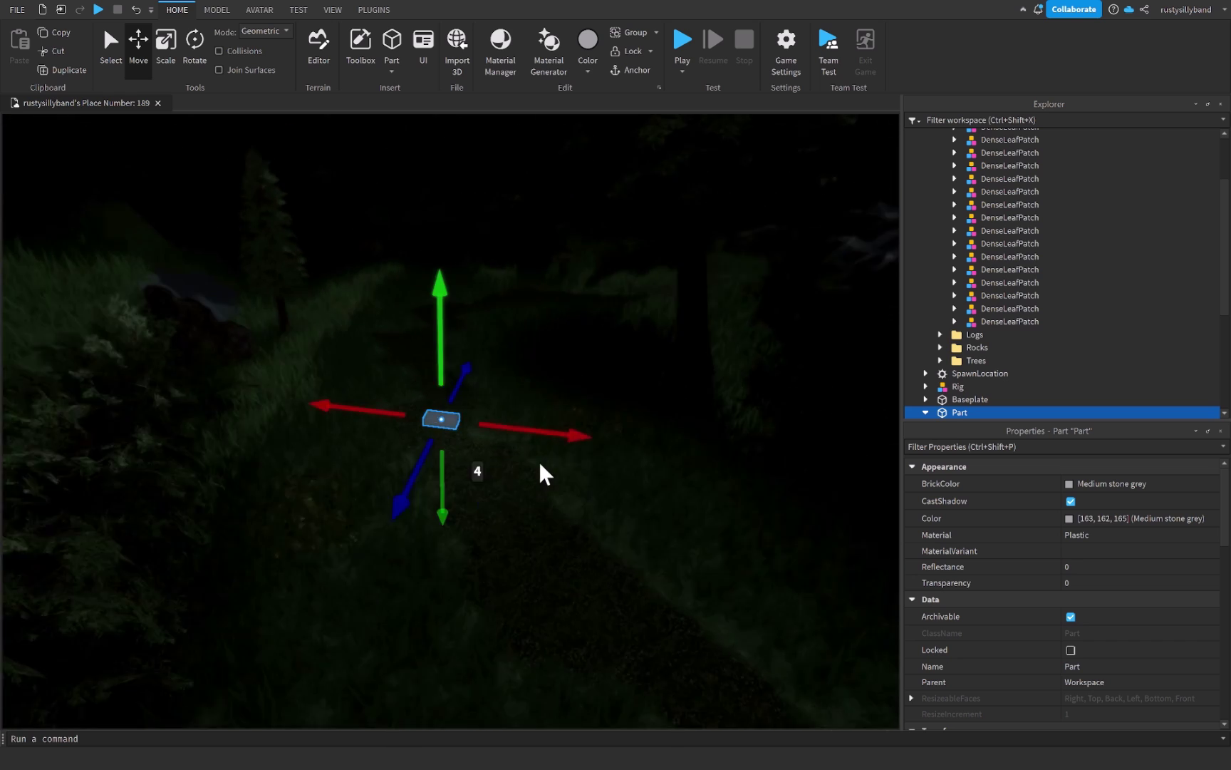
Rotate the part so that it lines up with the direction of the path
{"action": "key", "text": "ctrl+4"}
{"action": "left_click_drag", "start_coordinate": [478, 473], "coordinate": [552, 459]}
{"action": "key", "text": "ctrl+2"}
{"action": "scroll", "coordinate": [541, 446], "scroll_direction": "up", "scroll_amount": 3}
{"action": "key", "text": "ctrl+3"}
{"action": "key", "text": "ctrl+2"}
{"action": "key", "text": "f"}
{"action": "scroll", "coordinate": [509, 398], "scroll_direction": "up", "scroll_amount": 3}
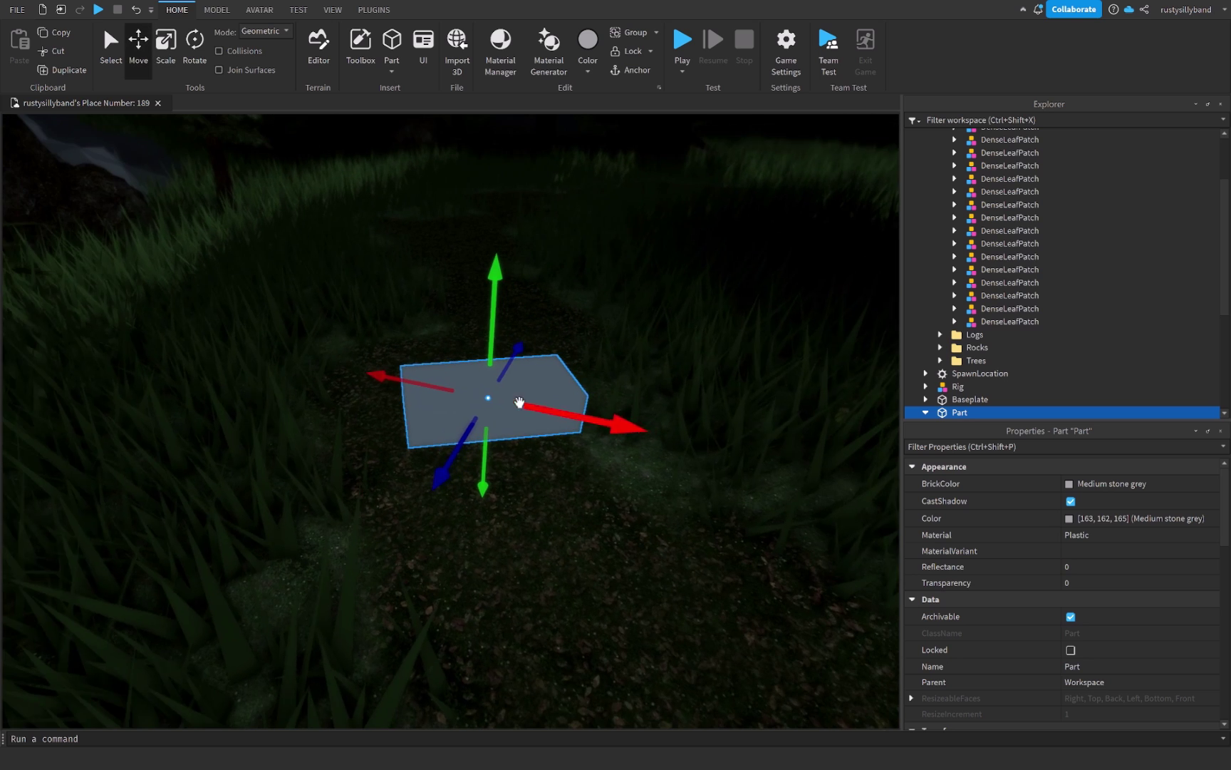
{"action": "scroll", "coordinate": [516, 405], "scroll_direction": "down", "scroll_amount": 3}
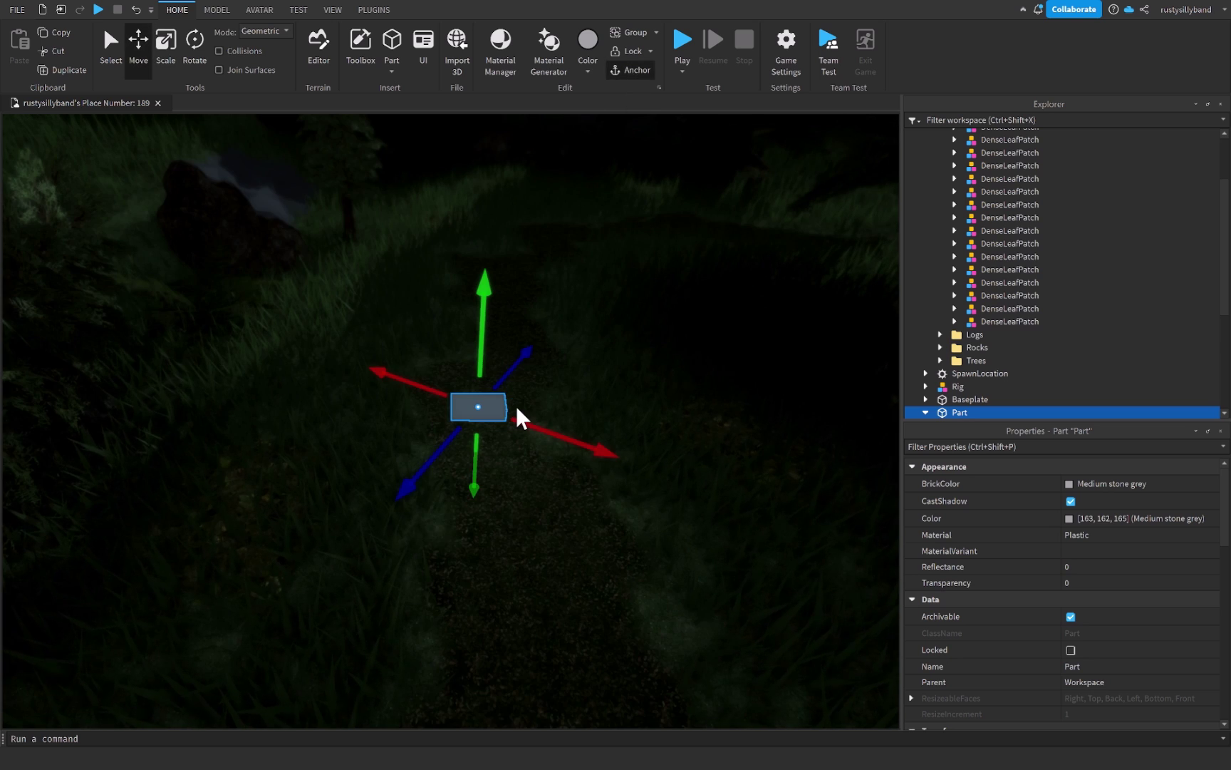
{"action": "right_click_drag", "start_coordinate": [516, 404], "coordinate": [486, 428]}
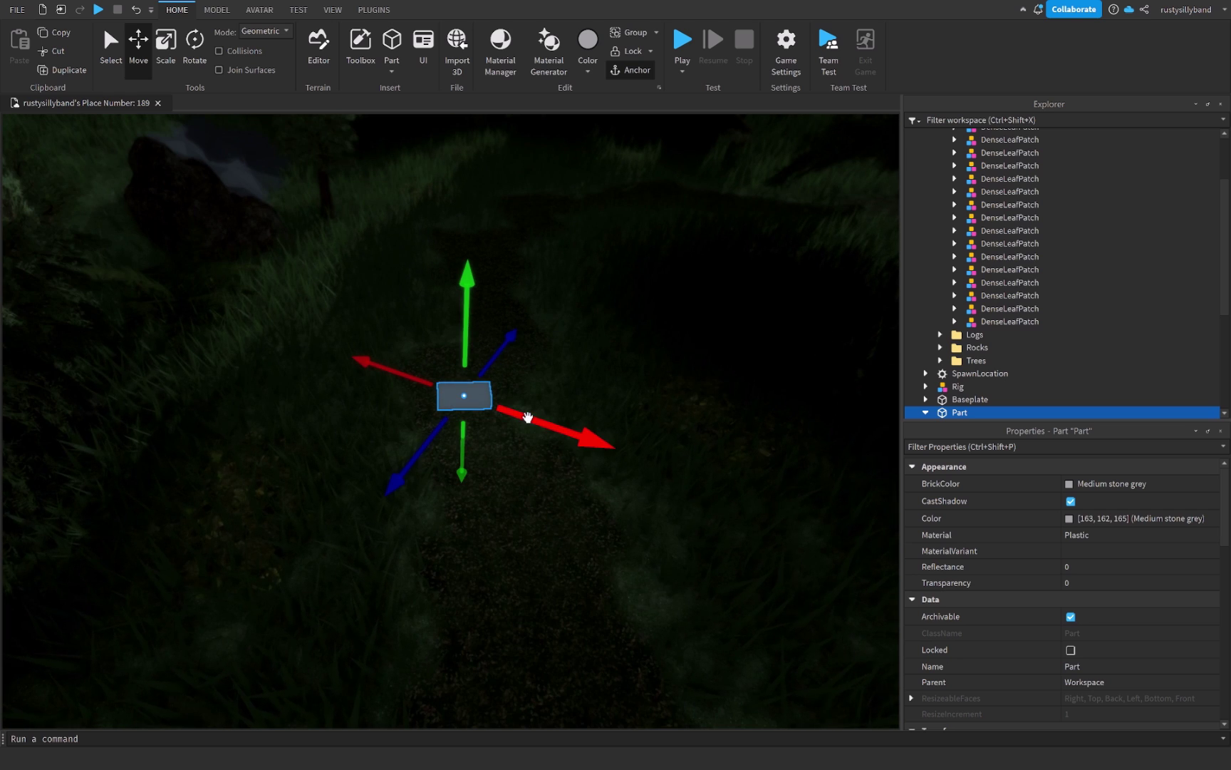
Replace the part's PointLight with a SurfaceLight and inspect the direction and shape of its beam
{"action": "scroll", "coordinate": [972, 388], "scroll_direction": "down", "scroll_amount": 1}
{"action": "left_click", "coordinate": [972, 388]}
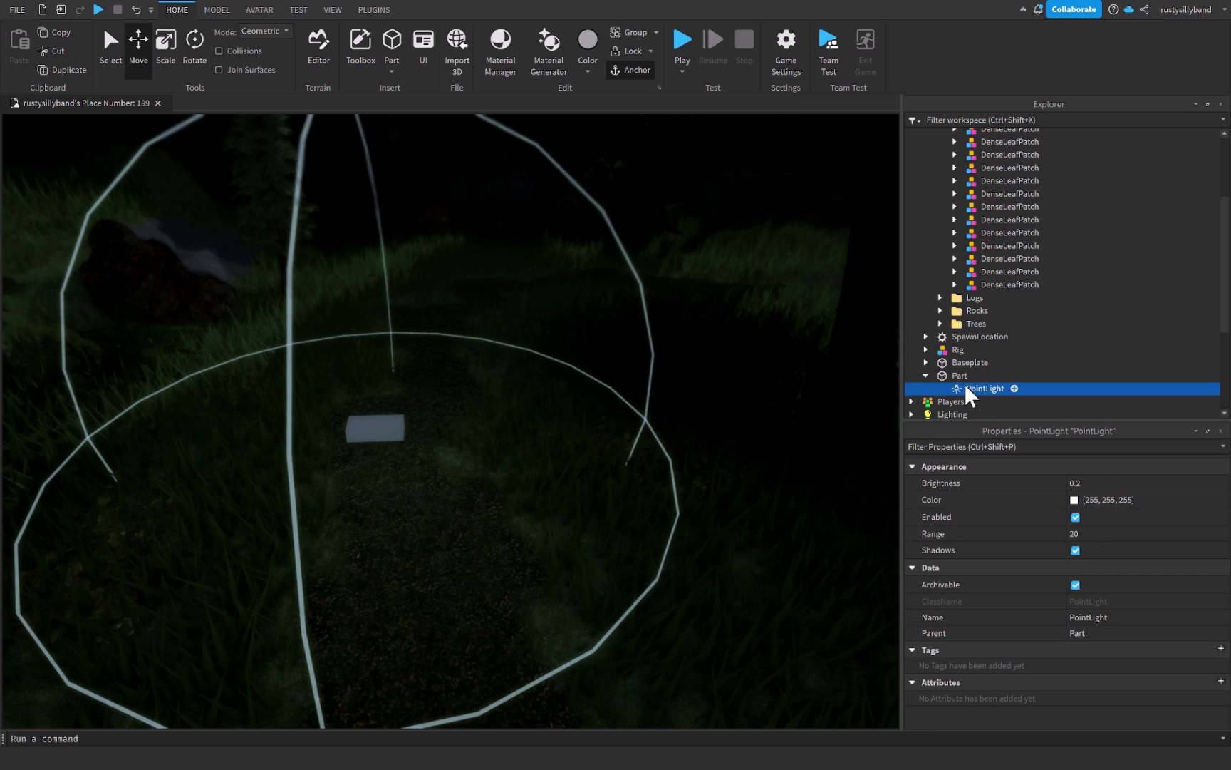
{"action": "key", "text": "Delete"}
{"action": "left_click", "coordinate": [970, 363]}
{"action": "left_click", "coordinate": [977, 375]}
{"action": "type", "text": "sur"}
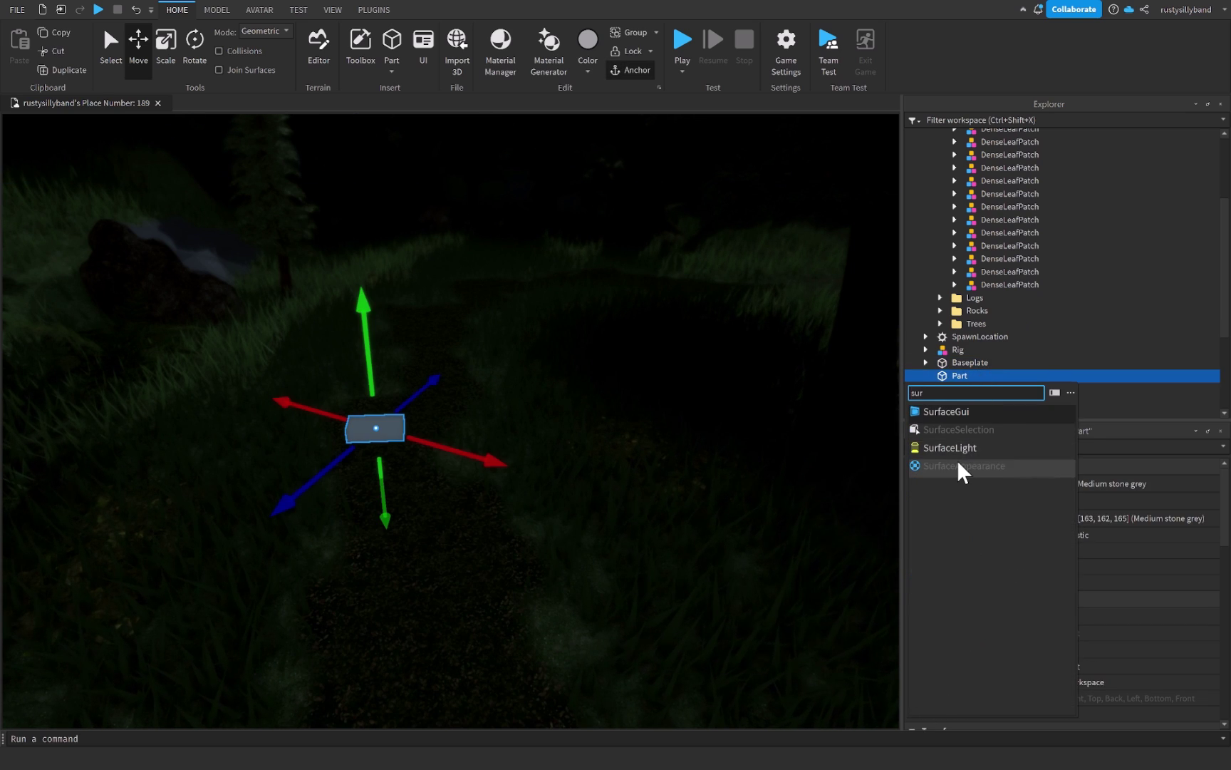
{"action": "left_click", "coordinate": [950, 447]}
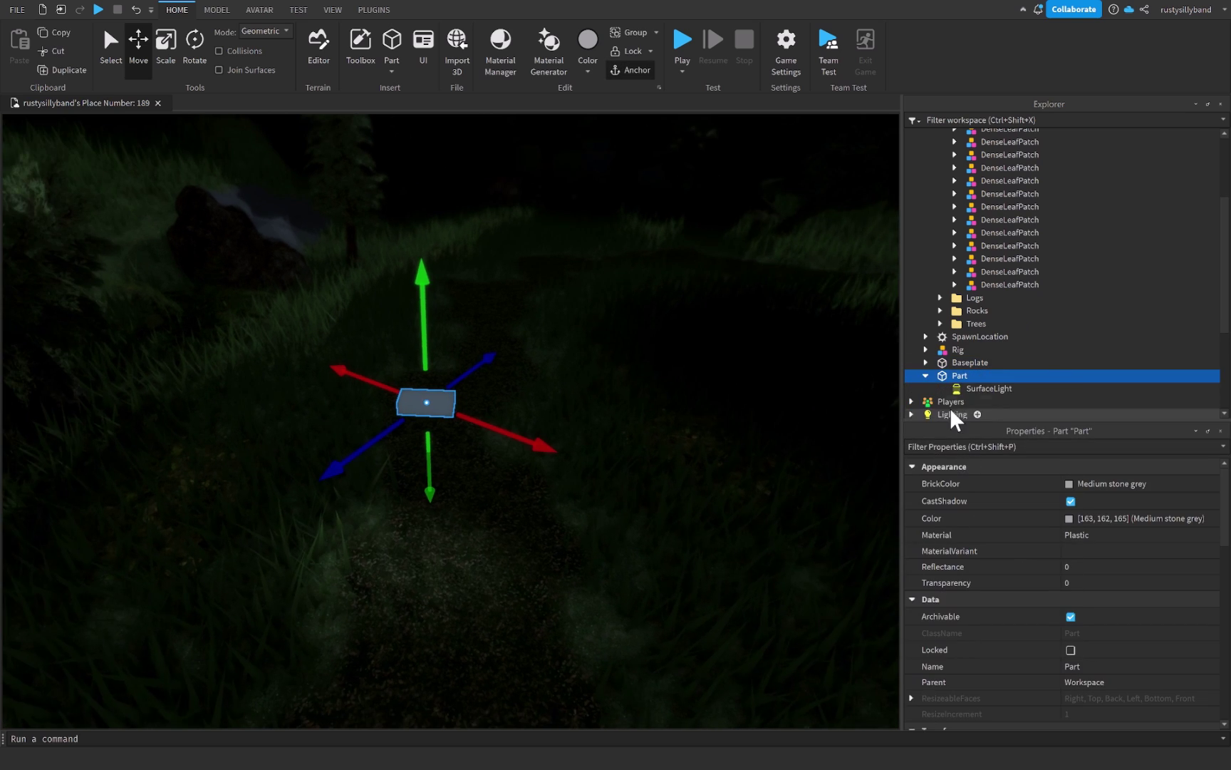
{"action": "right_click_drag", "start_coordinate": [738, 382], "coordinate": [739, 383]}
{"action": "scroll", "coordinate": [739, 382], "scroll_direction": "down", "scroll_amount": 3}
{"action": "scroll", "coordinate": [739, 383], "scroll_direction": "up", "scroll_amount": 3}
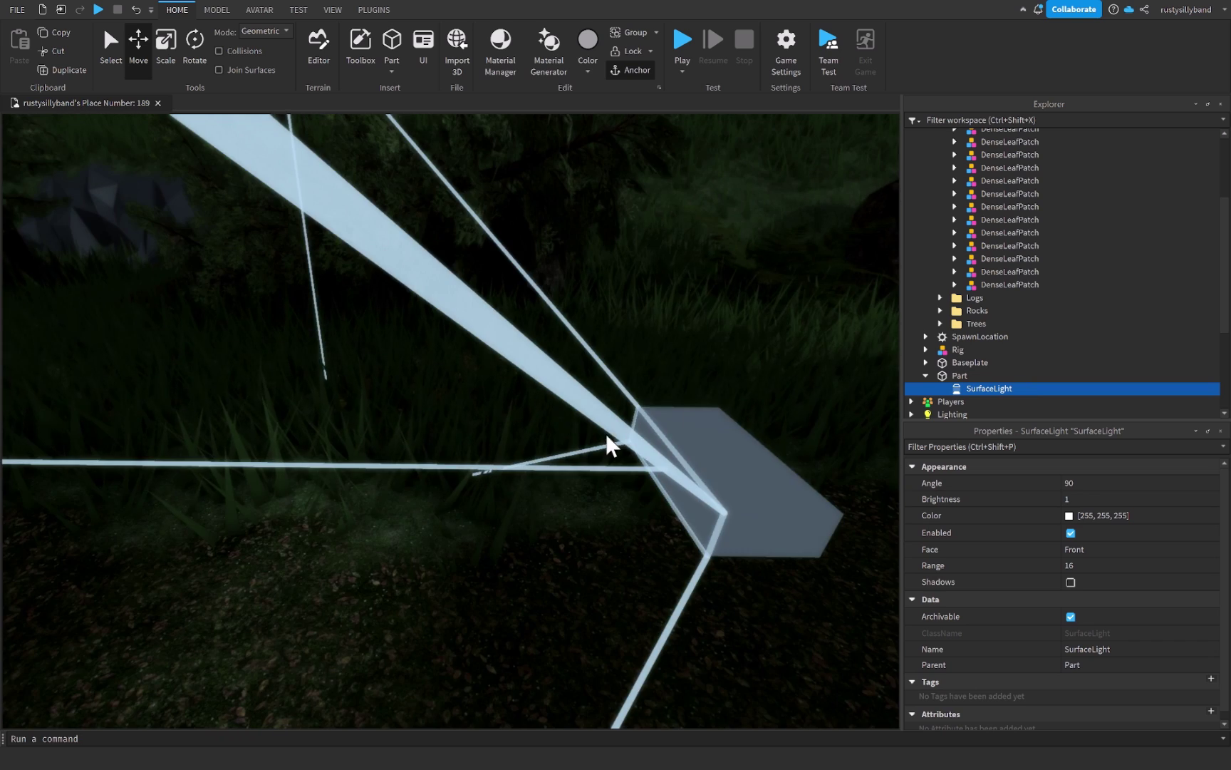
{"action": "scroll", "coordinate": [607, 433], "scroll_direction": "down", "scroll_amount": 2}
{"action": "scroll", "coordinate": [562, 447], "scroll_direction": "down", "scroll_amount": 2}
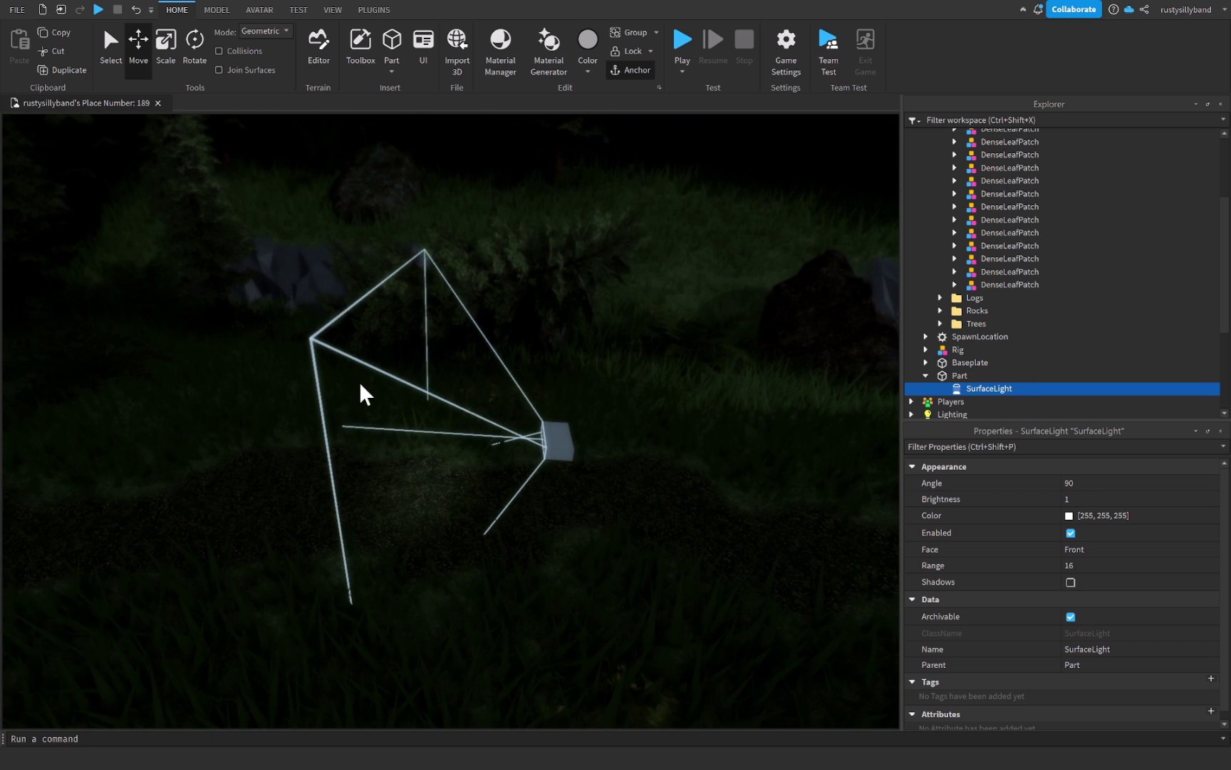
Change the face that the SurfaceLight shines from and raise the part higher above the path
{"action": "left_click", "coordinate": [1088, 552]}
{"action": "left_click", "coordinate": [1085, 581]}
{"action": "right_click_drag", "start_coordinate": [819, 499], "coordinate": [641, 421]}
{"action": "left_click", "coordinate": [597, 368]}
{"action": "left_click_drag", "start_coordinate": [610, 315], "coordinate": [611, 262]}
{"action": "key", "text": "f"}
{"action": "right_click_drag", "start_coordinate": [610, 262], "coordinate": [670, 391]}
Replace the part's SurfaceLight with a SpotLight and inspect the direction and shape of its cone
{"action": "left_click", "coordinate": [980, 386]}
{"action": "key", "text": "Delete"}
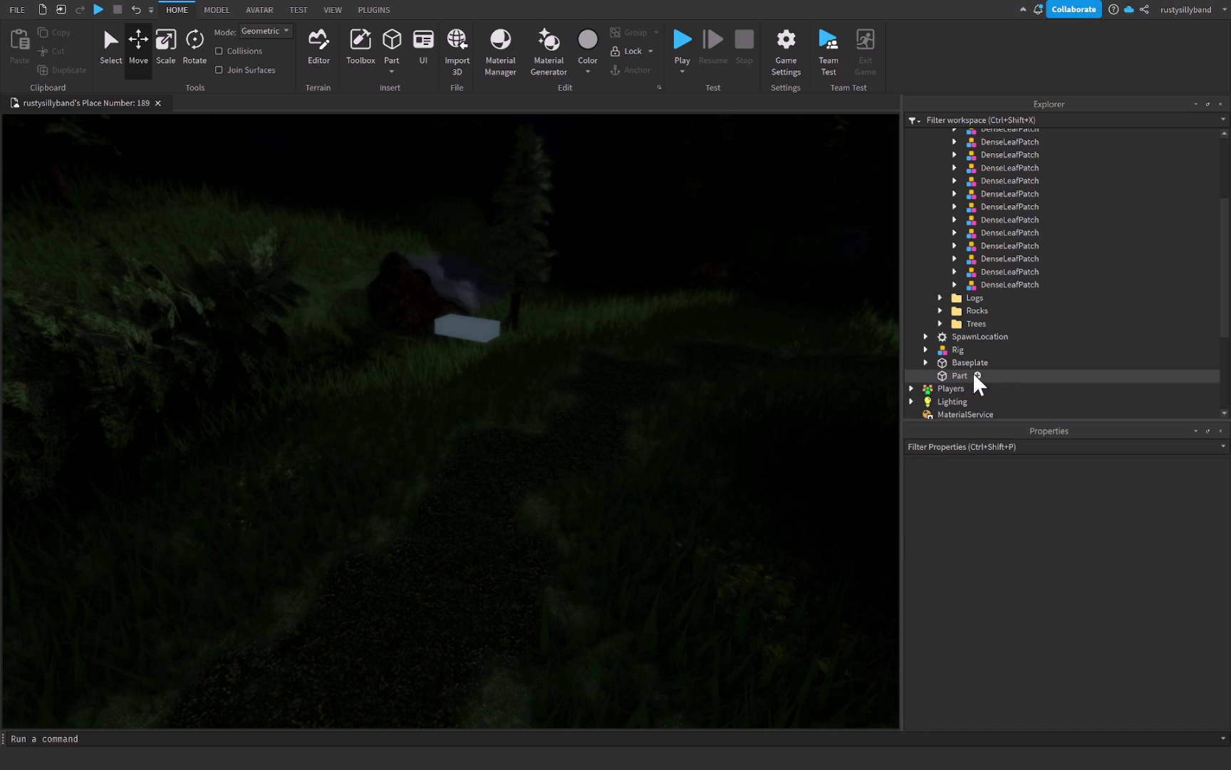
{"action": "left_click", "coordinate": [975, 373]}
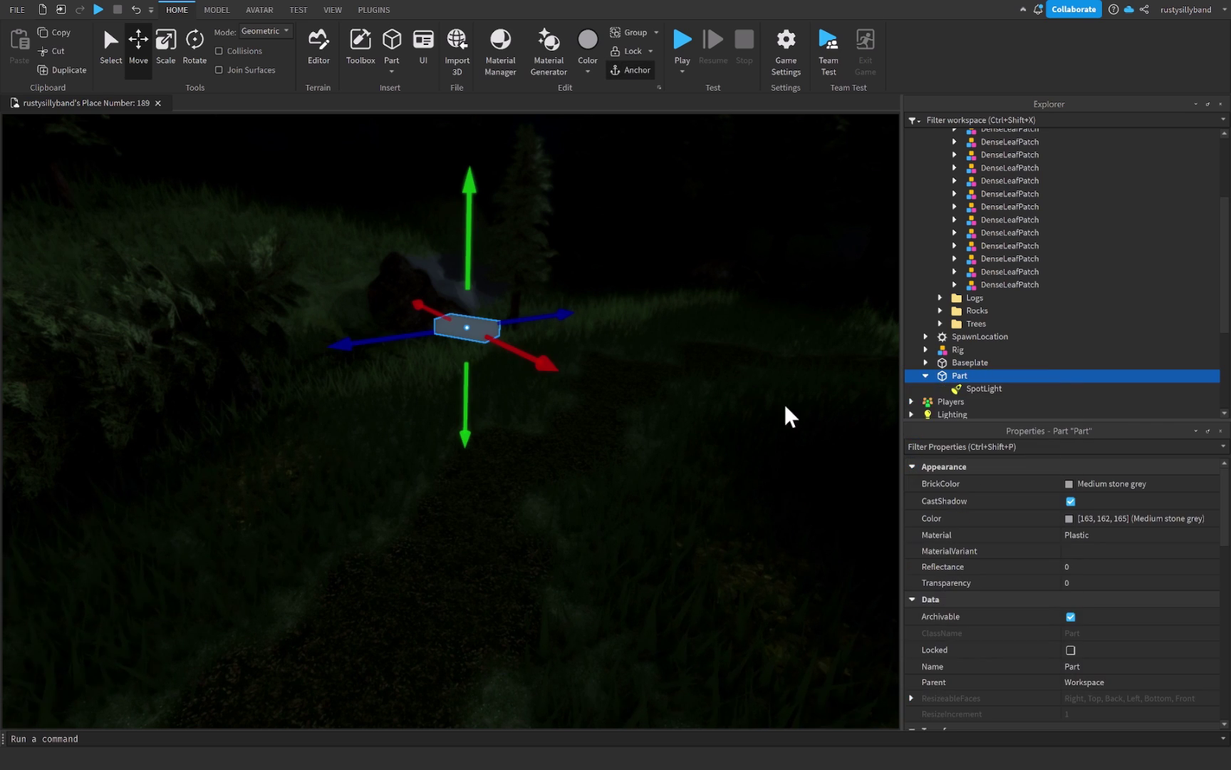
{"action": "left_click", "coordinate": [945, 391]}
{"action": "right_click_drag", "start_coordinate": [719, 349], "coordinate": [630, 390]}
{"action": "key", "text": "s"}
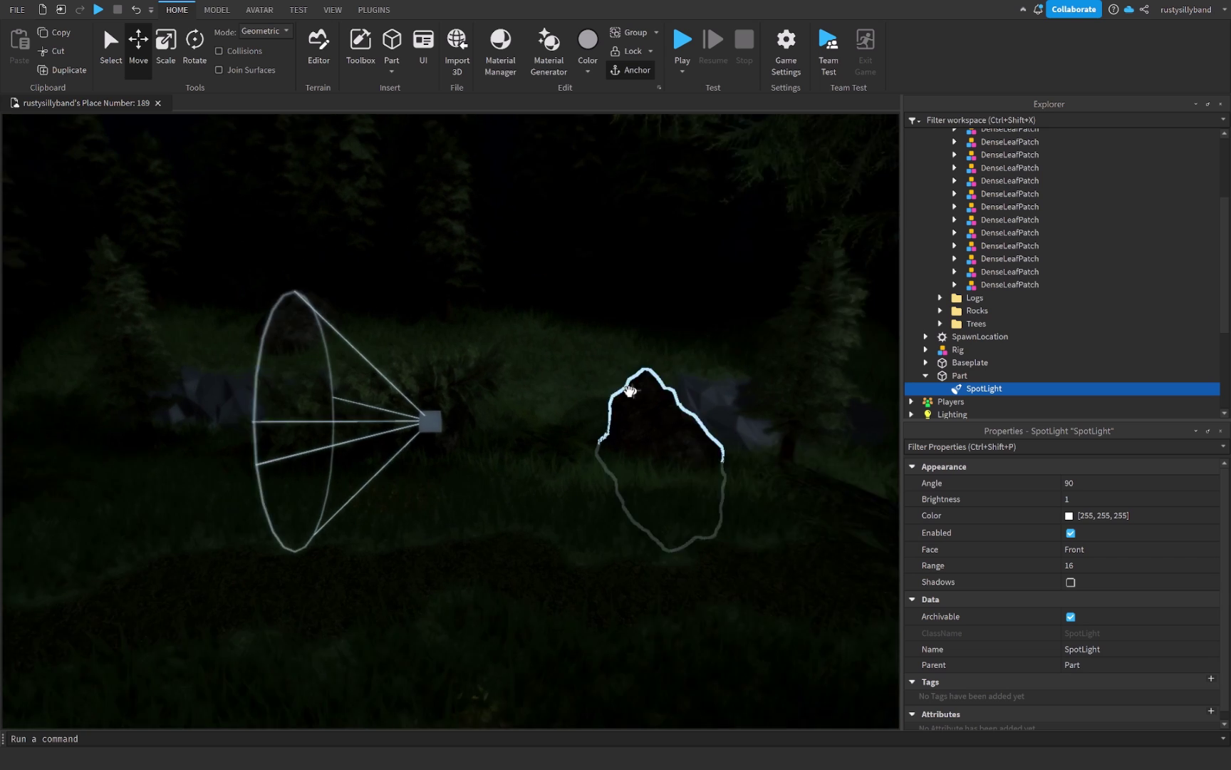
{"action": "key", "text": "w"}
{"action": "right_click_drag", "start_coordinate": [679, 446], "coordinate": [682, 449]}
{"action": "key", "text": "a"}
{"action": "key", "text": "s"}
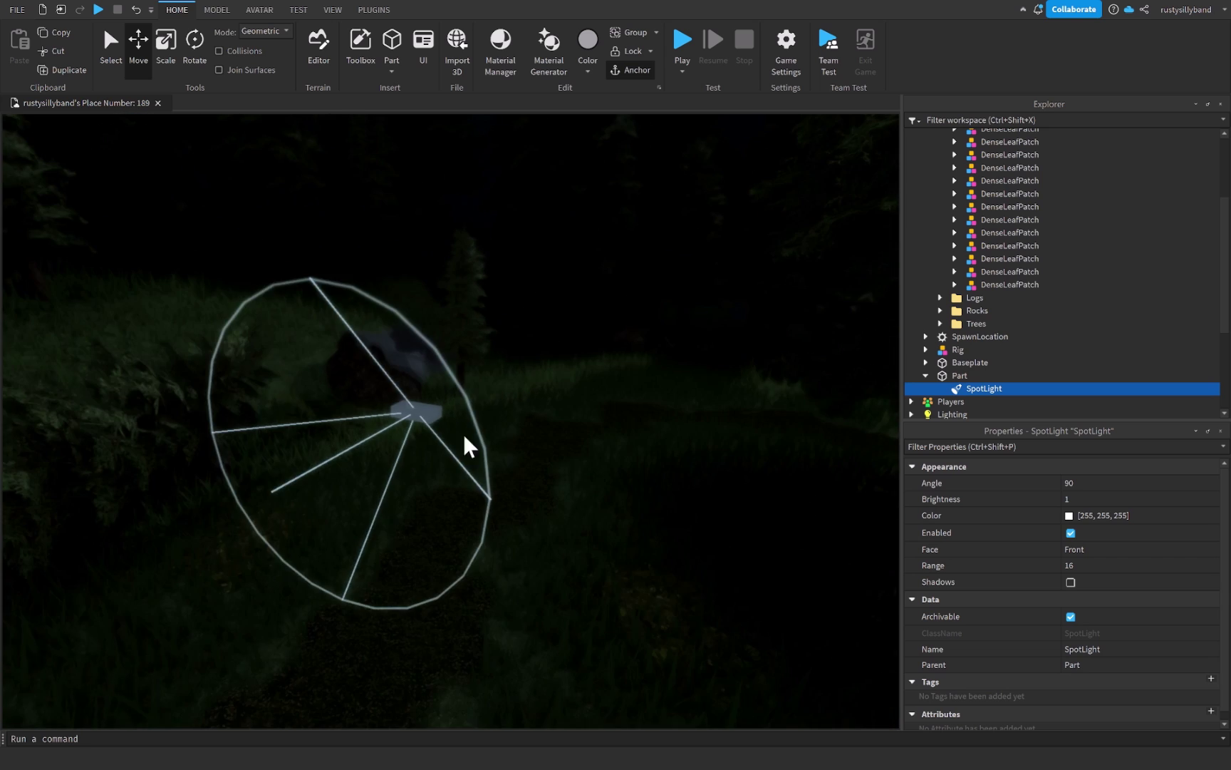
{"action": "right_click_drag", "start_coordinate": [464, 435], "coordinate": [541, 355]}
{"action": "key", "text": "a"}
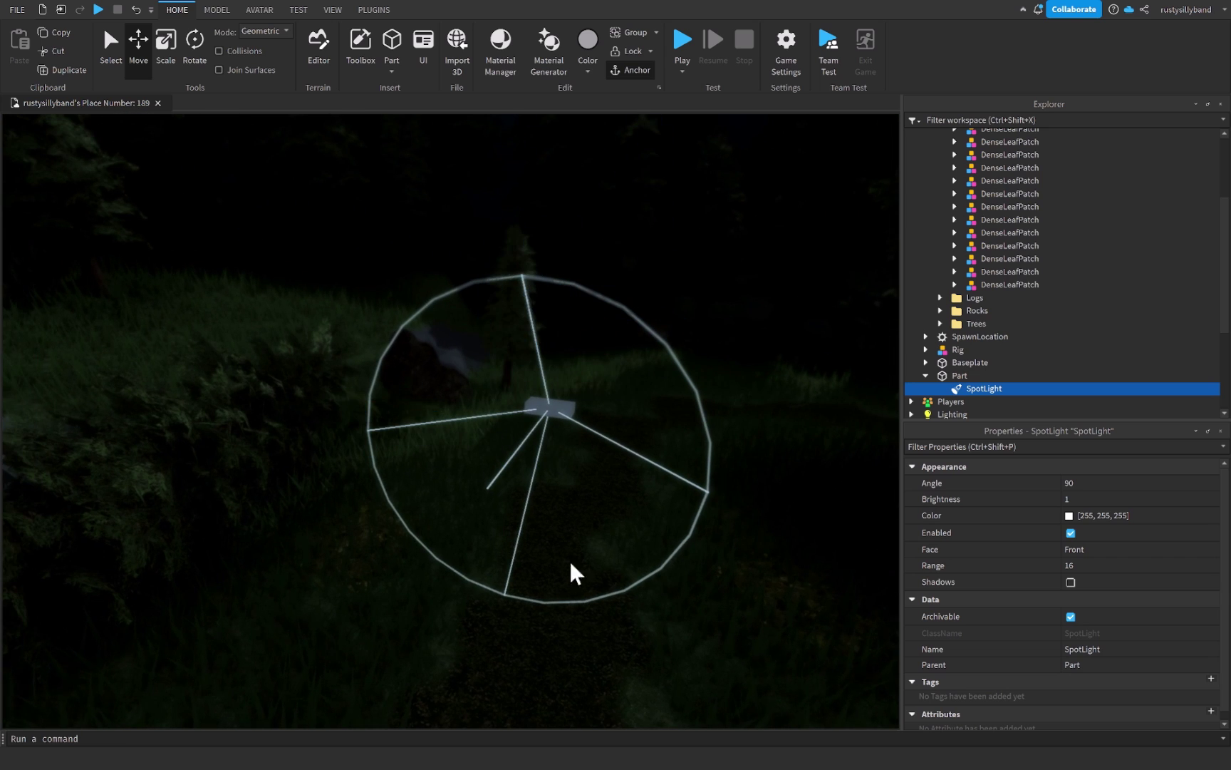
Set the SpotLight's Face to Bottom and check how it lights the path below
{"action": "left_click", "coordinate": [1100, 553]}
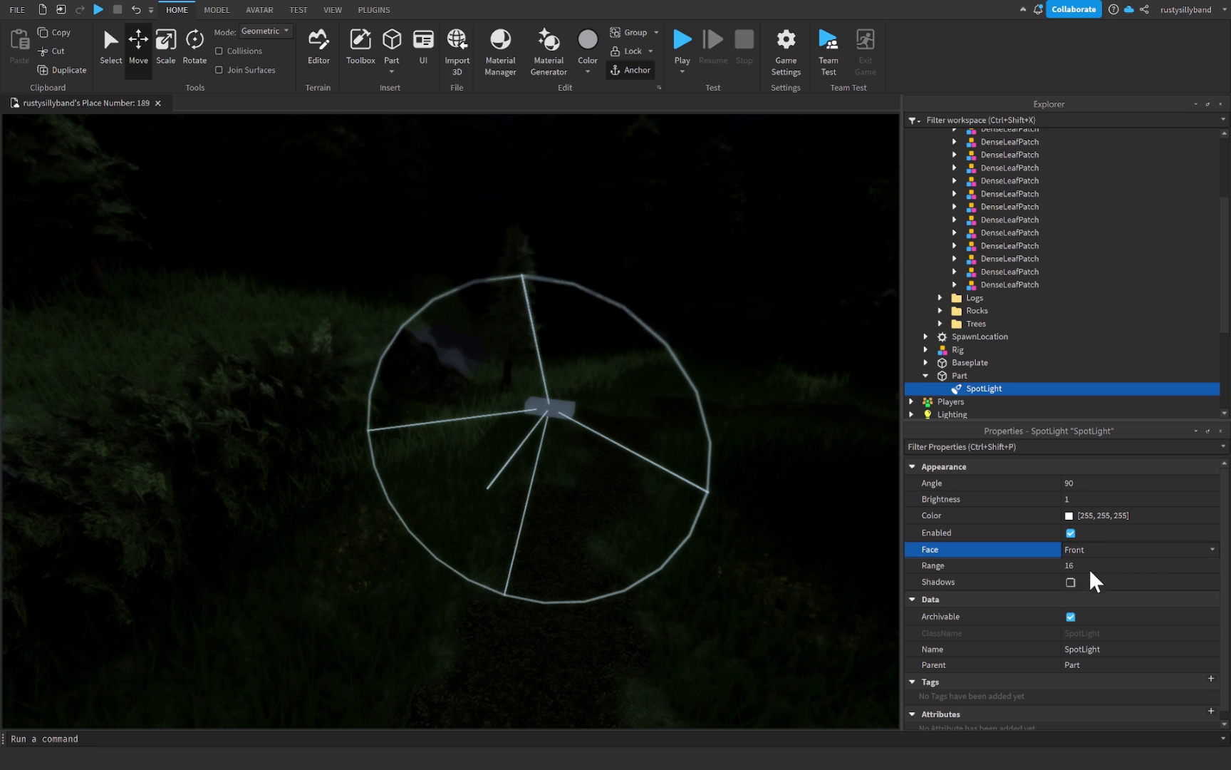
{"action": "left_click", "coordinate": [1088, 568]}
{"action": "right_click_drag", "start_coordinate": [699, 438], "coordinate": [705, 472]}
{"action": "scroll", "coordinate": [666, 517], "scroll_direction": "up", "scroll_amount": 5}
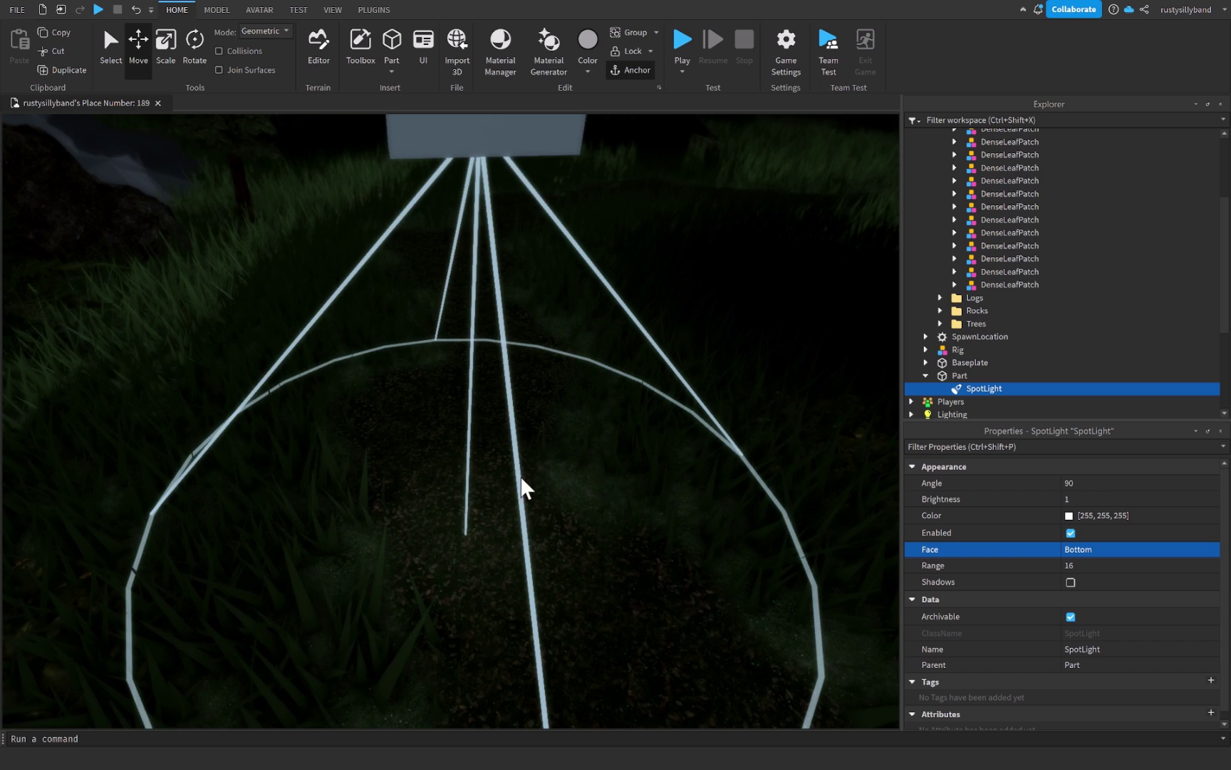
{"action": "left_click", "coordinate": [529, 467]}
{"action": "scroll", "coordinate": [529, 467], "scroll_direction": "down", "scroll_amount": 5}
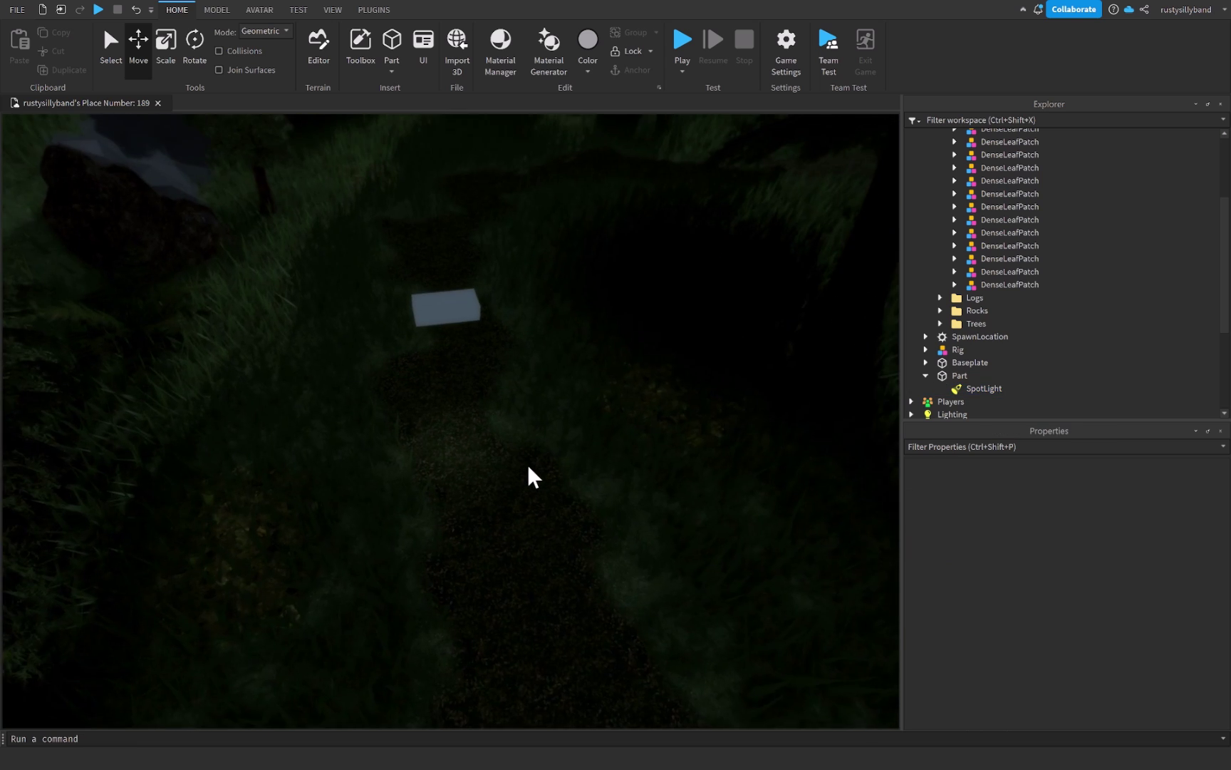
Delete the part with its SpotLight from above the forest path
{"action": "right_click_drag", "start_coordinate": [529, 467], "coordinate": [503, 456]}
{"action": "left_click", "coordinate": [352, 407]}
{"action": "right_click_drag", "start_coordinate": [352, 406], "coordinate": [534, 476]}
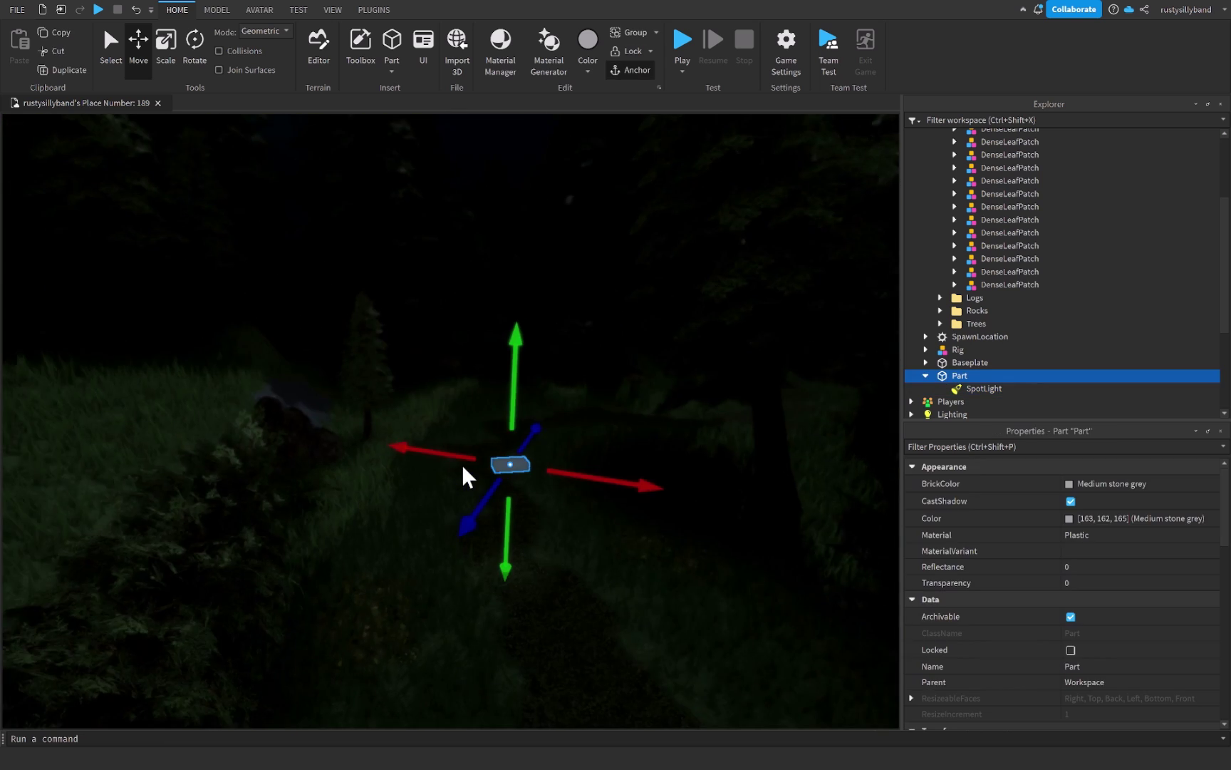
{"action": "scroll", "coordinate": [463, 467], "scroll_direction": "up", "scroll_amount": 3}
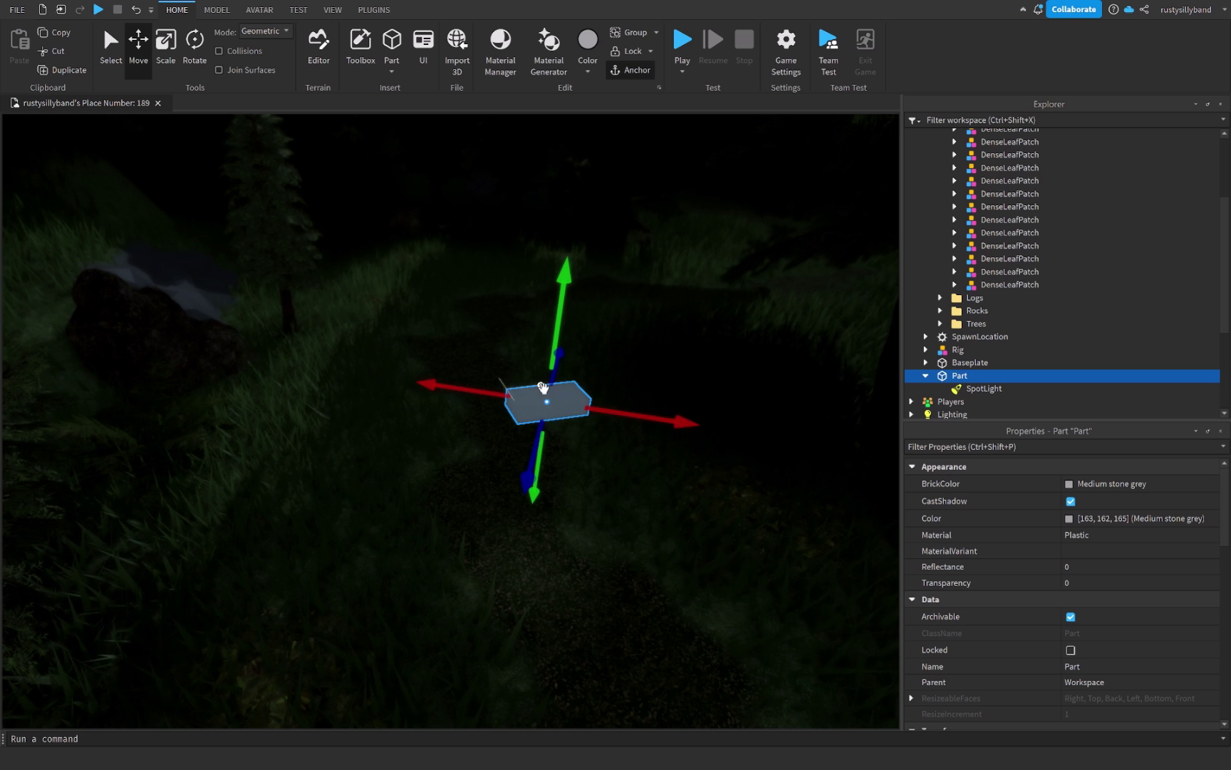
{"action": "key", "text": "Delete"}
{"action": "right_click_drag", "start_coordinate": [551, 422], "coordinate": [551, 422]}
{"action": "key", "text": "w"}
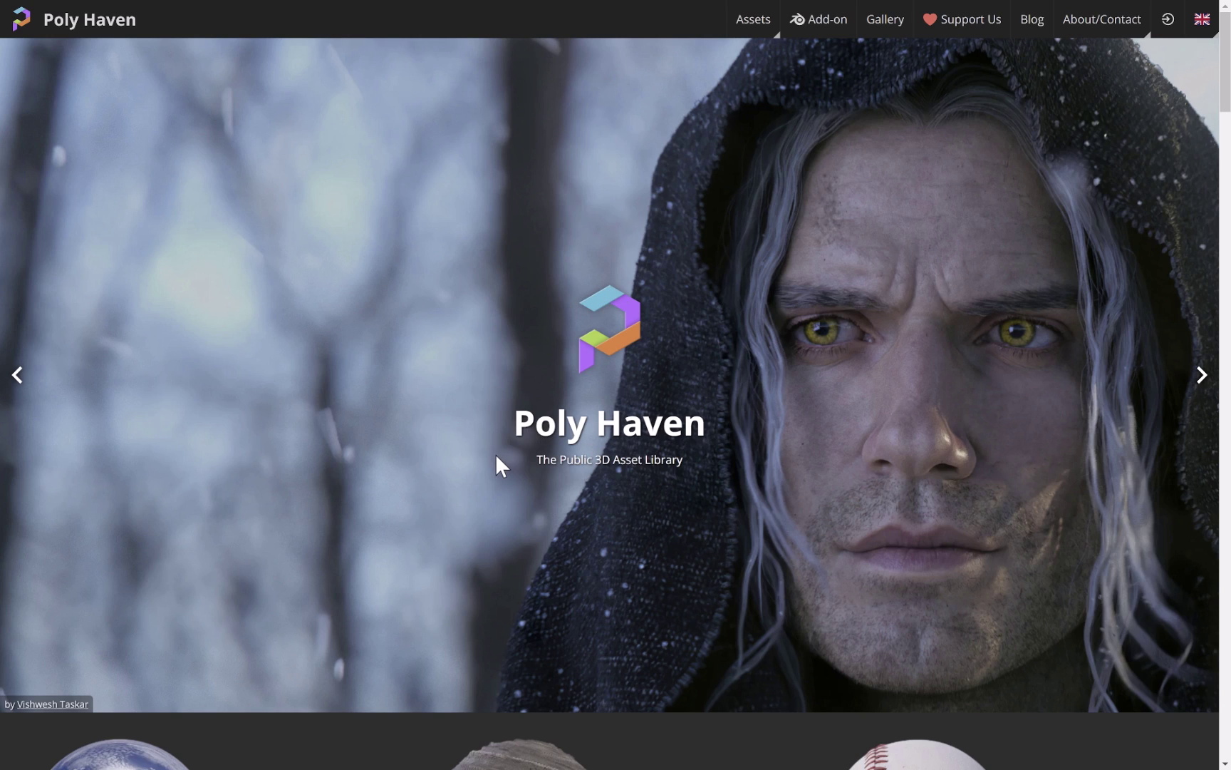
Switch to the Poly Haven website, browse its textures and open the Rusty Metal 03 texture
{"action": "left_click_drag", "start_coordinate": [497, 465], "coordinate": [718, 464]}
{"action": "scroll", "coordinate": [591, 421], "scroll_direction": "down", "scroll_amount": 3}
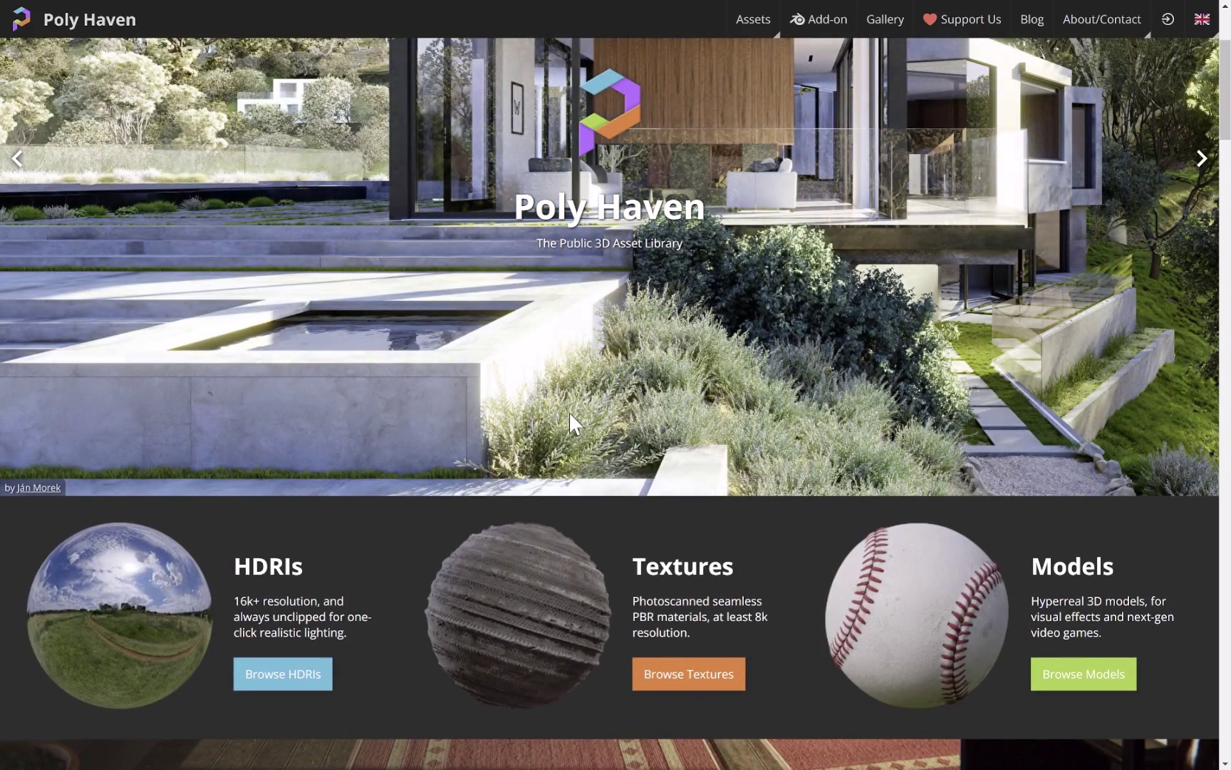
{"action": "scroll", "coordinate": [570, 399], "scroll_direction": "down", "scroll_amount": 2}
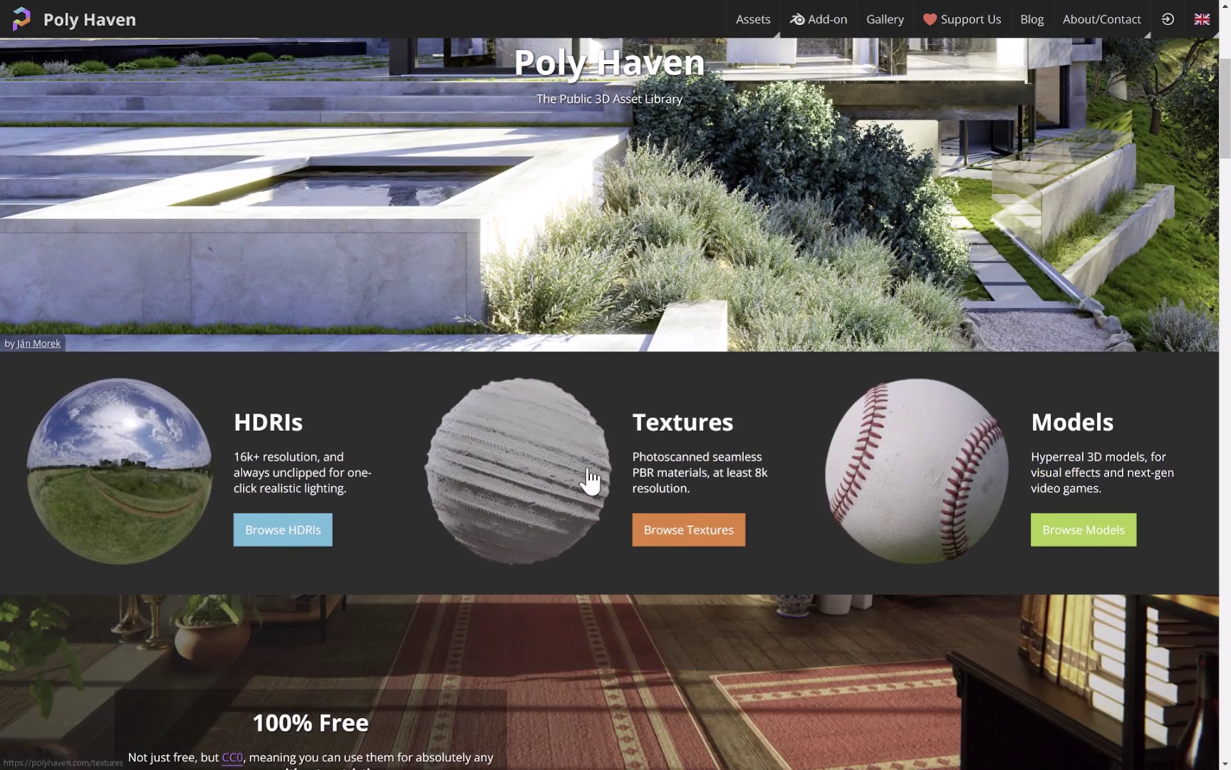
{"action": "left_click", "coordinate": [660, 524]}
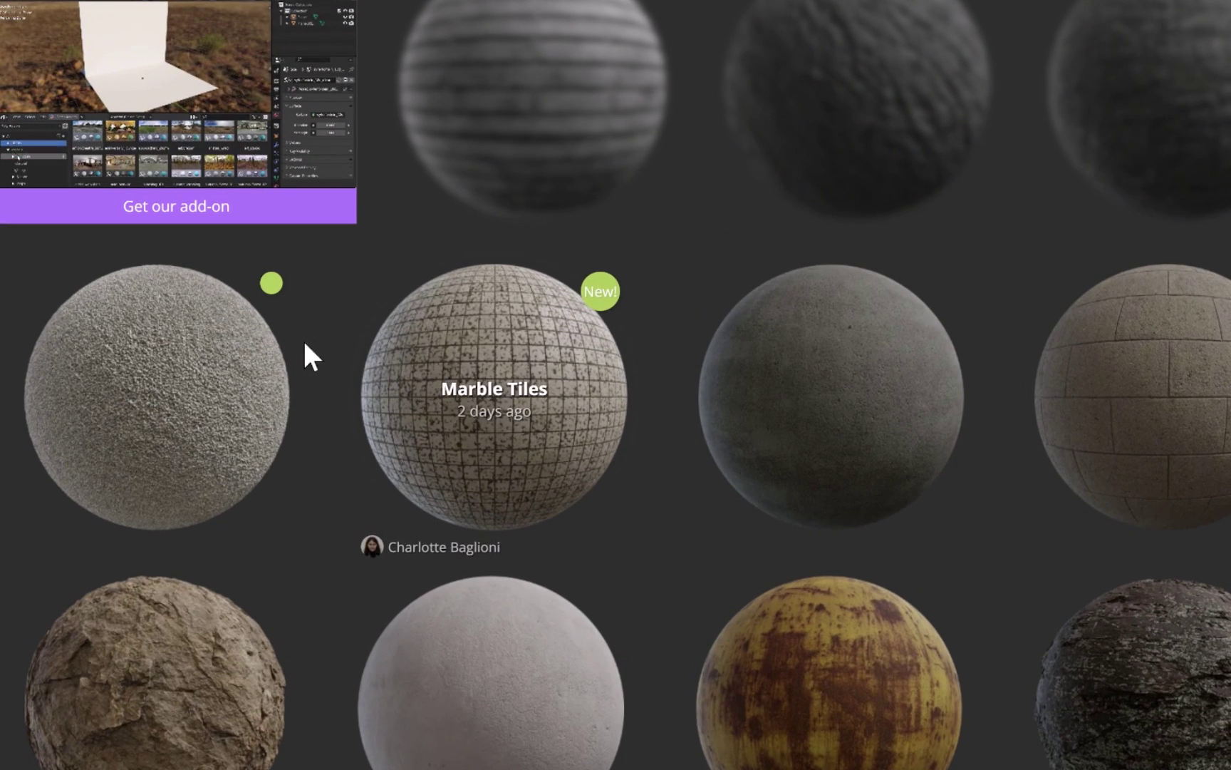
{"action": "scroll", "coordinate": [816, 413], "scroll_direction": "down", "scroll_amount": 3}
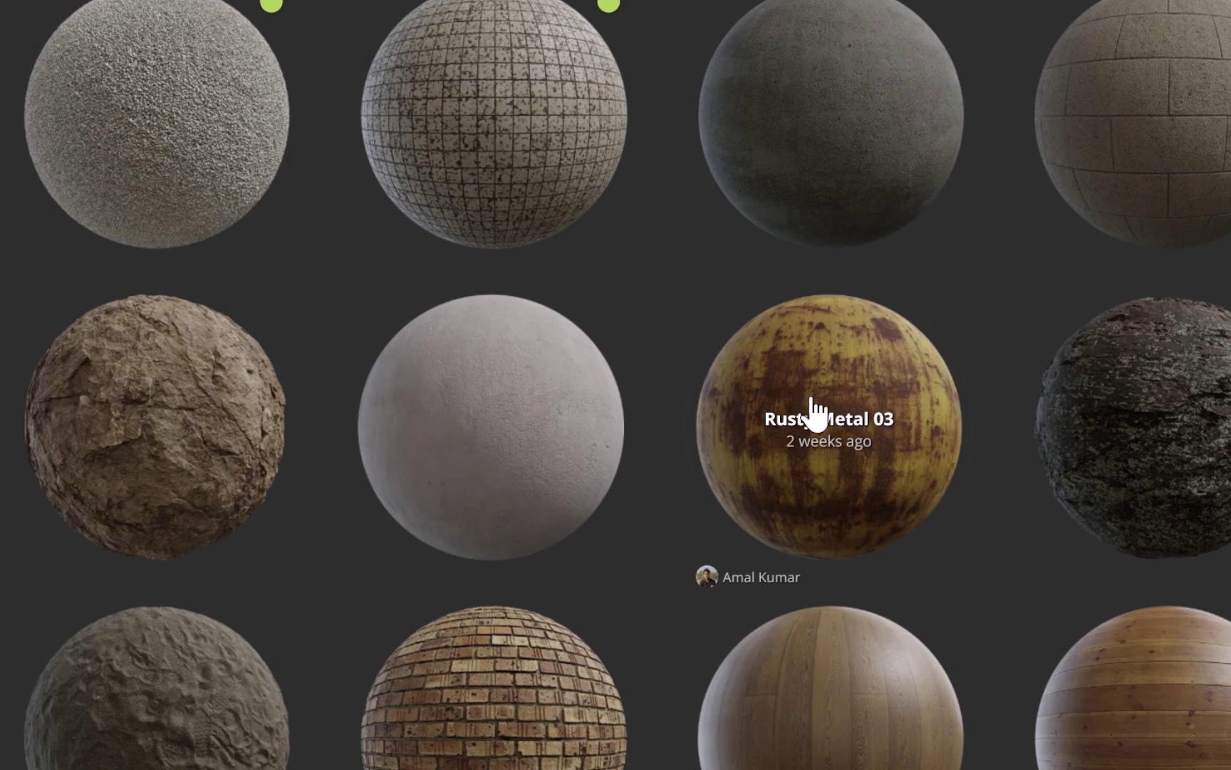
{"action": "left_click", "coordinate": [795, 449]}
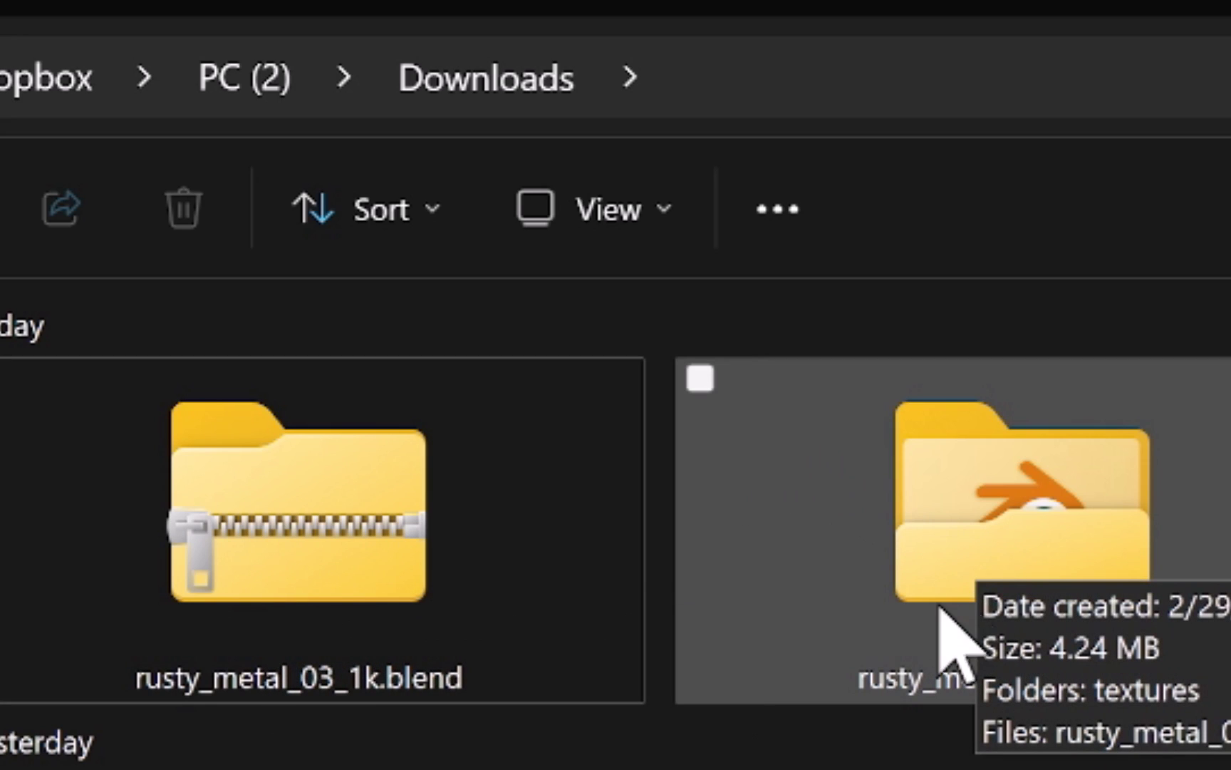
In File Explorer's Downloads, open the extracted Rusty Metal 03 folder and examine the texture maps in its textures folder
{"action": "double_click", "coordinate": [934, 536]}
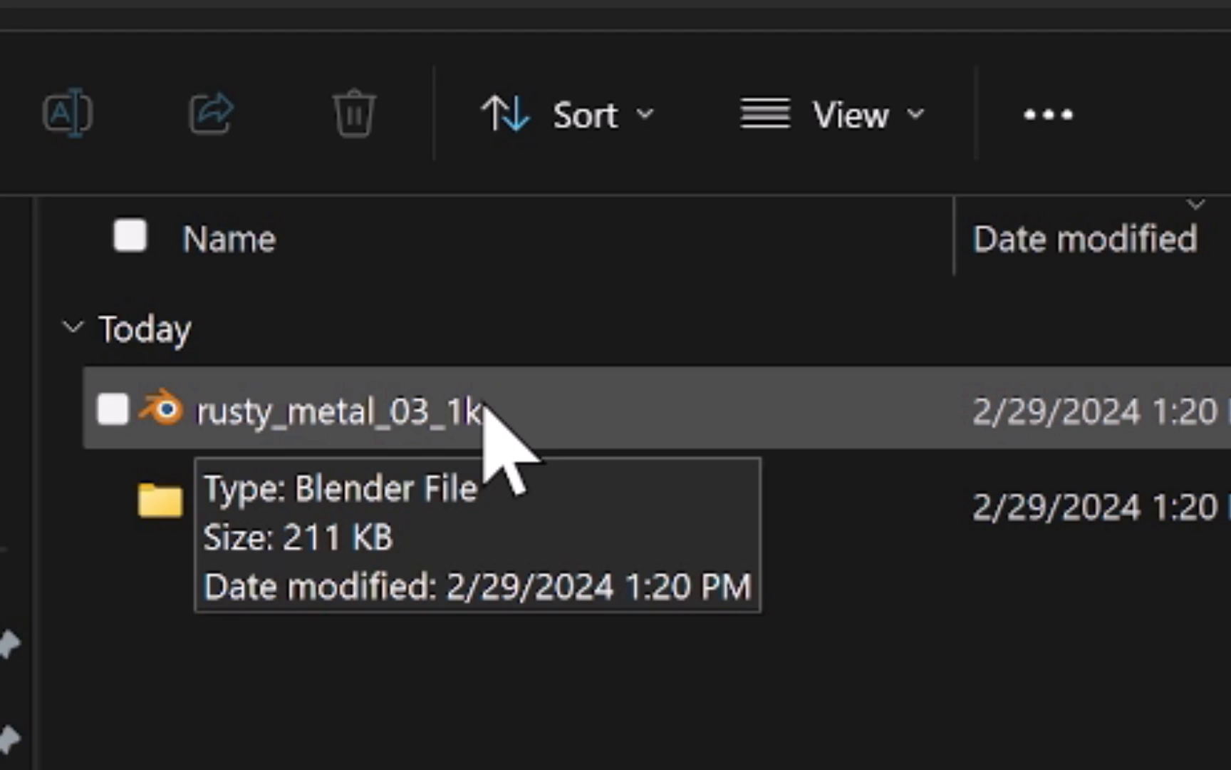
{"action": "double_click", "coordinate": [215, 540]}
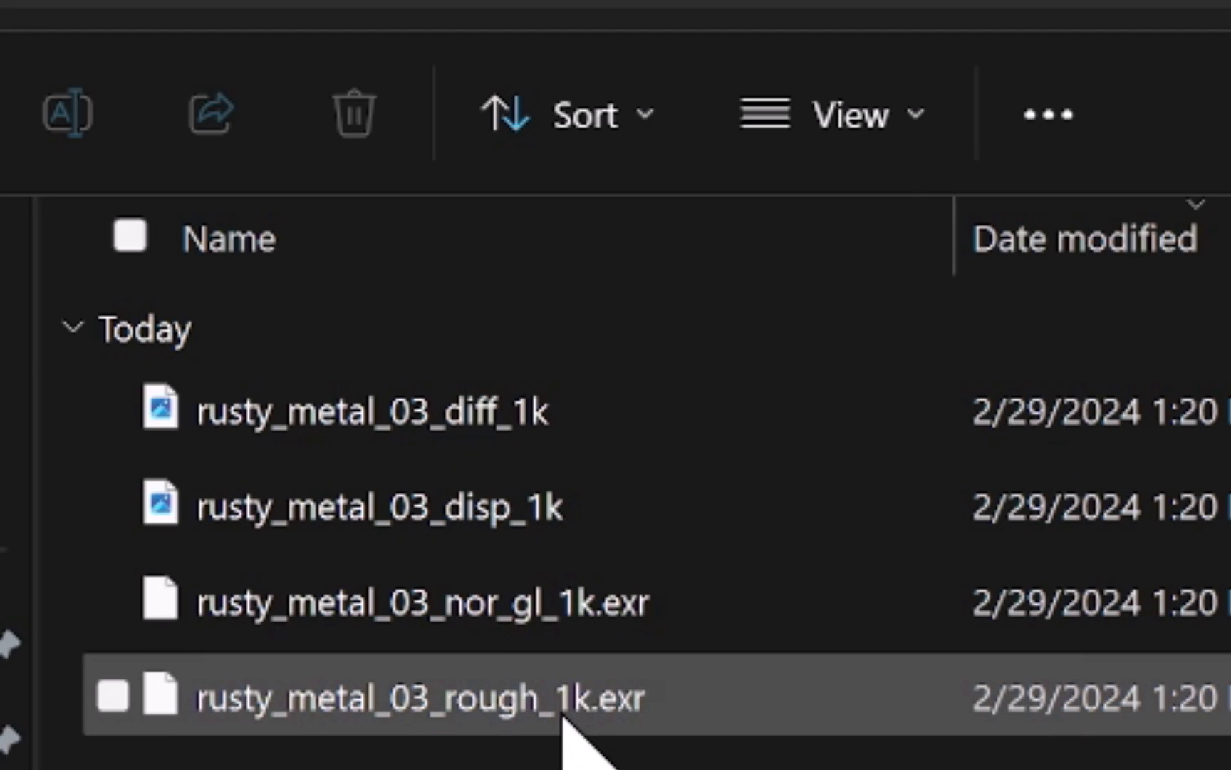
{"action": "left_click_drag", "start_coordinate": [438, 769], "coordinate": [361, 621]}
{"action": "left_click", "coordinate": [427, 767]}
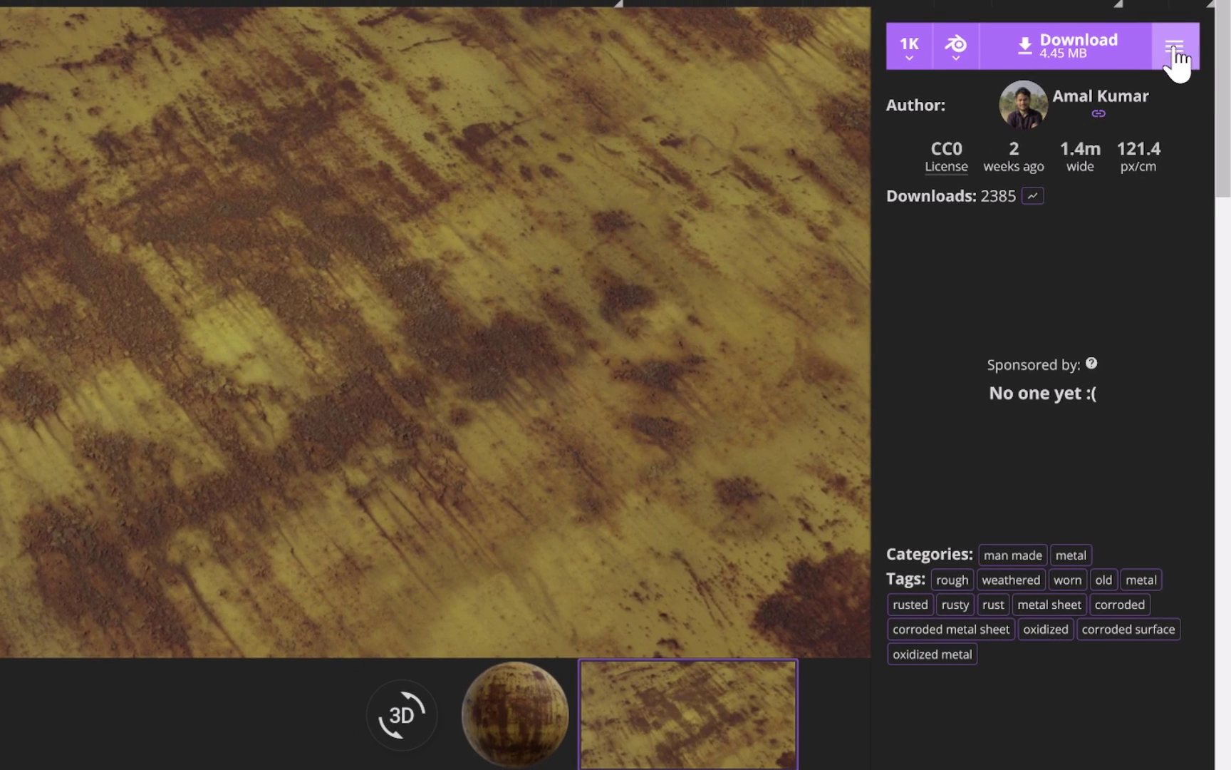
Return to the Rusty Metal 03 page, list its individual maps and download the AO/Rough/Metal map as a 1K PNG
{"action": "left_click", "coordinate": [1174, 57]}
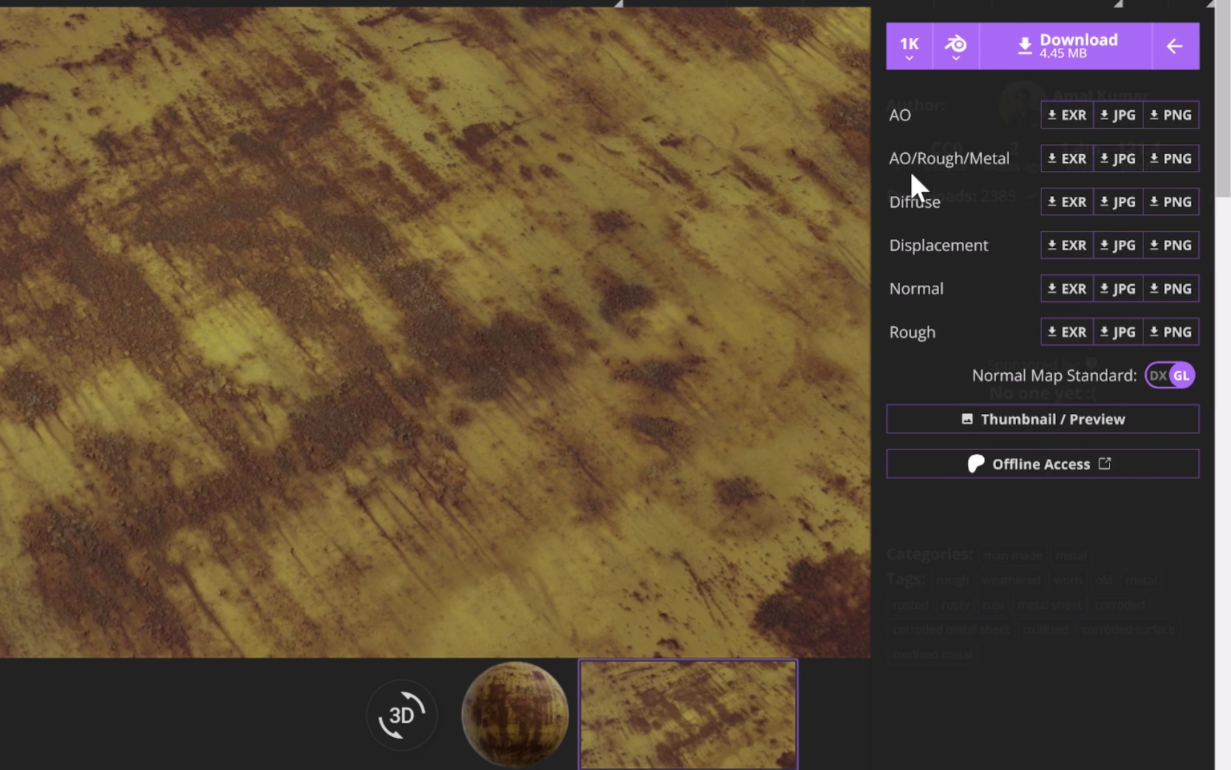
{"action": "left_click_drag", "start_coordinate": [948, 159], "coordinate": [1007, 159]}
{"action": "left_click", "coordinate": [1007, 159]}
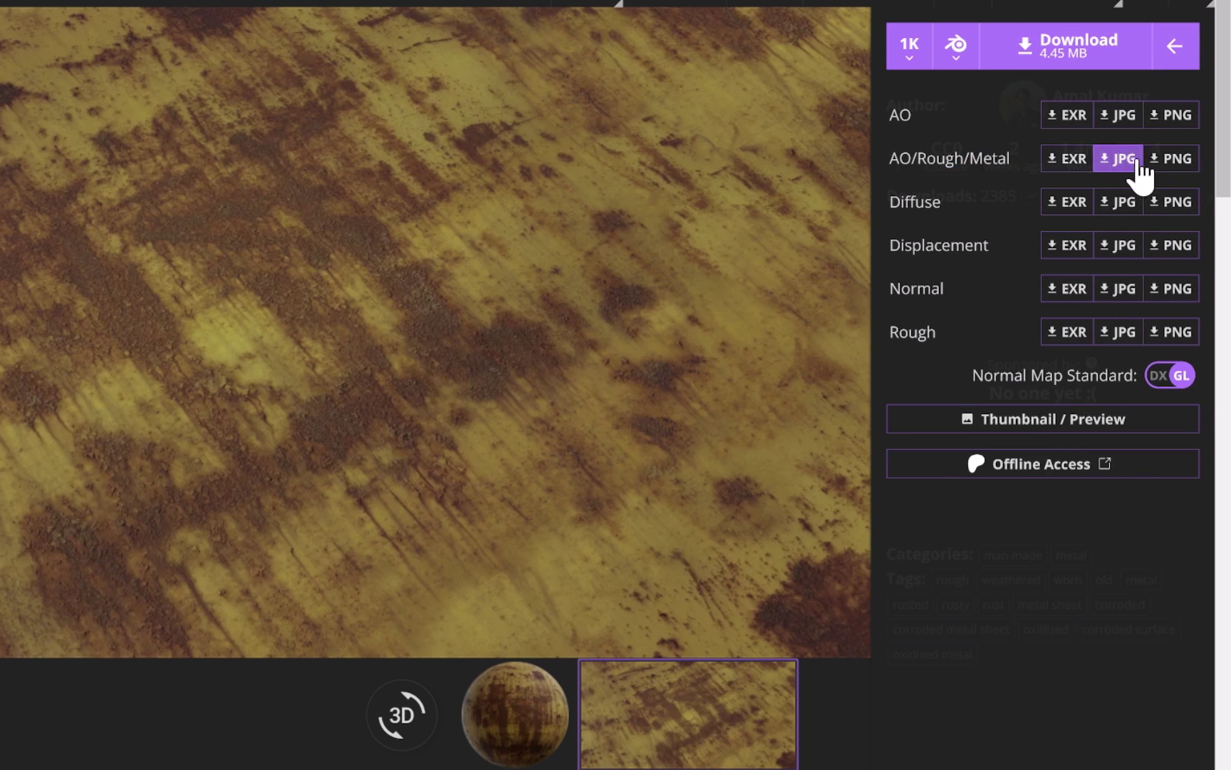
{"action": "left_click", "coordinate": [1176, 160]}
{"action": "right_click", "coordinate": [253, 347]}
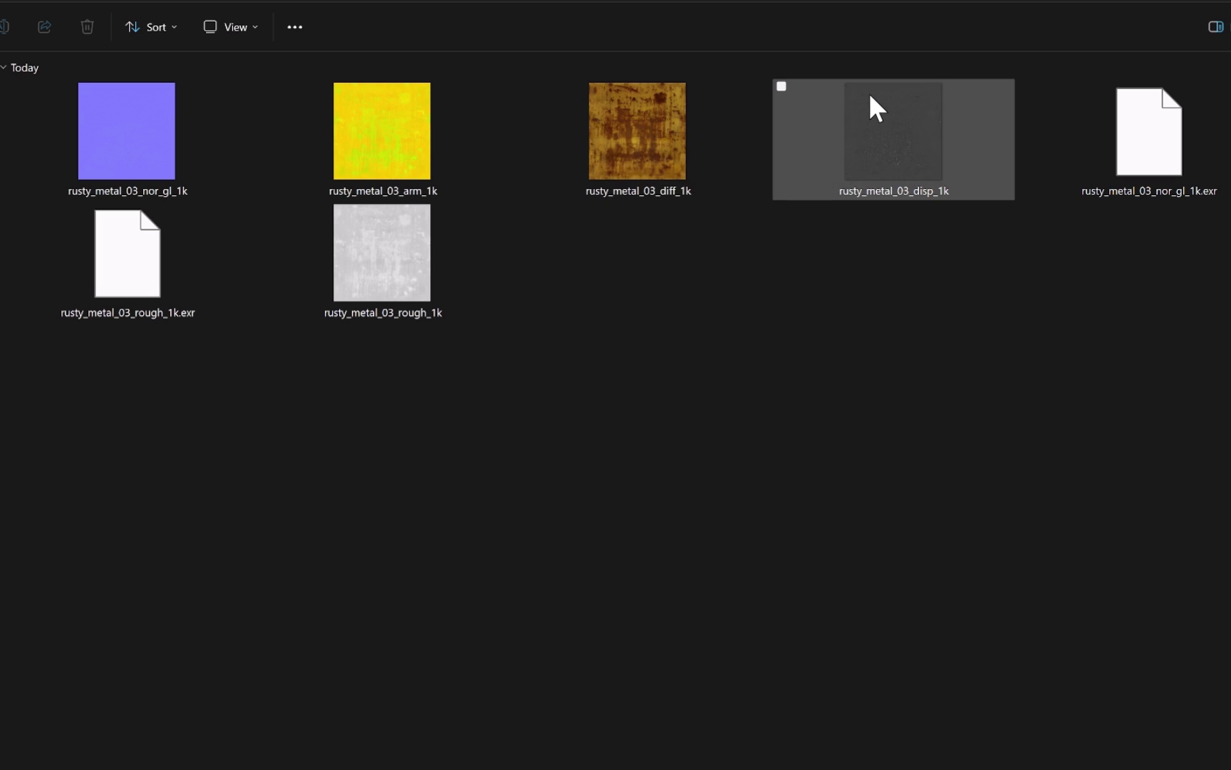
Delete rusty_metal_03_disp_1k and the two EXR files, rusty_metal_03_nor_gl_1k.exr and rusty_metal_03_rough_1k.exr, from the textures folder
{"action": "left_click", "coordinate": [886, 171]}
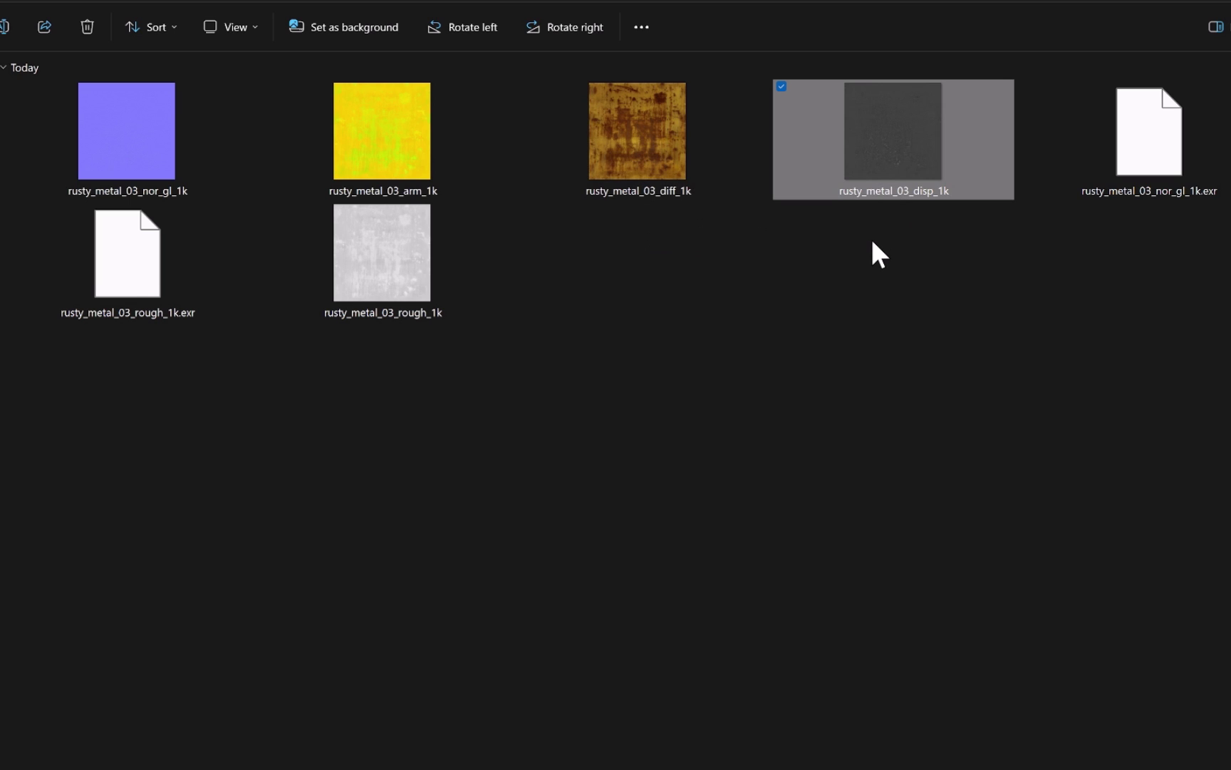
{"action": "key", "text": "Delete"}
{"action": "left_click_drag", "start_coordinate": [893, 243], "coordinate": [1096, 292]}
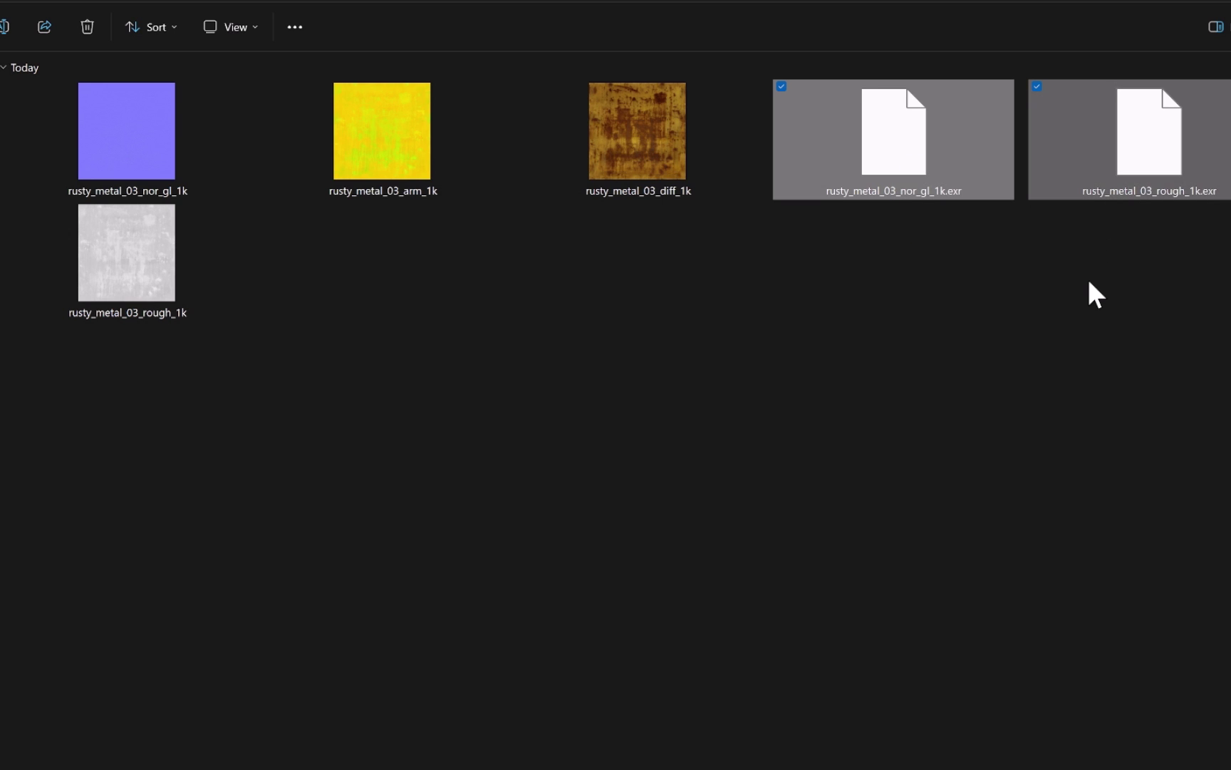
{"action": "key", "text": "Delete"}
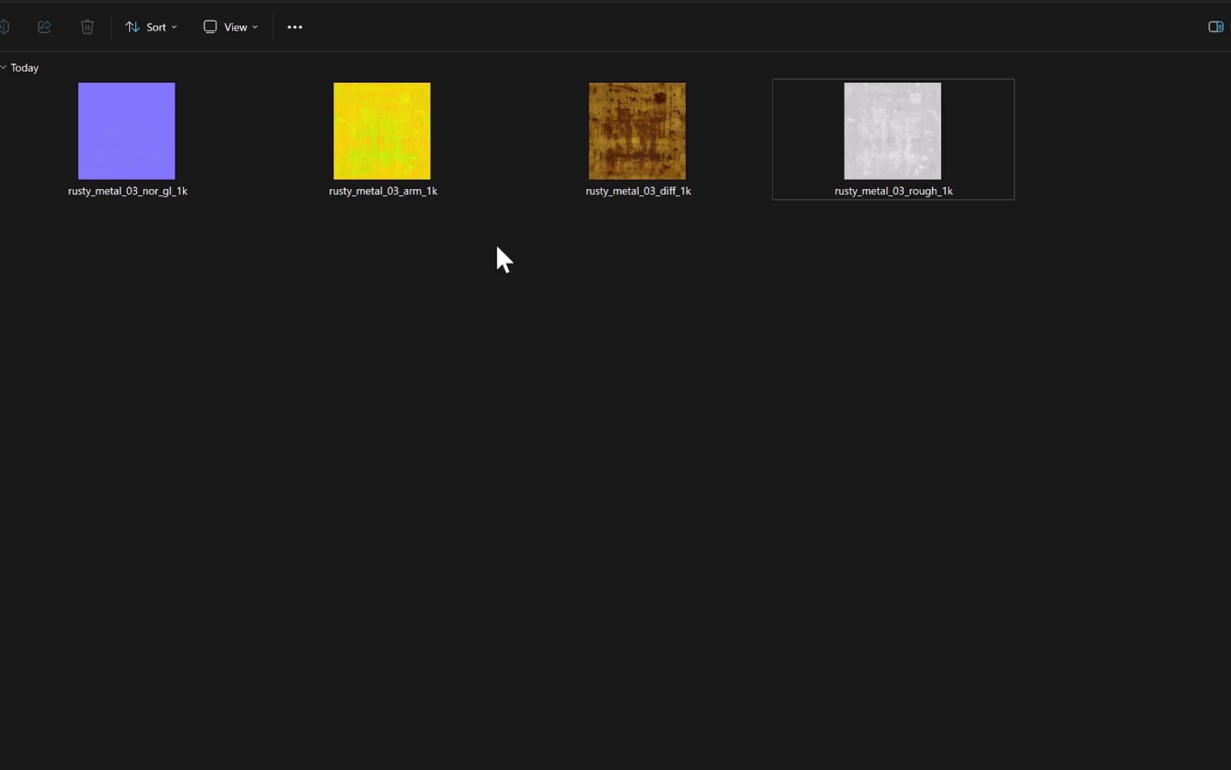
{"action": "left_click_drag", "start_coordinate": [1129, 267], "coordinate": [107, 171]}
{"action": "left_click", "coordinate": [463, 314]}
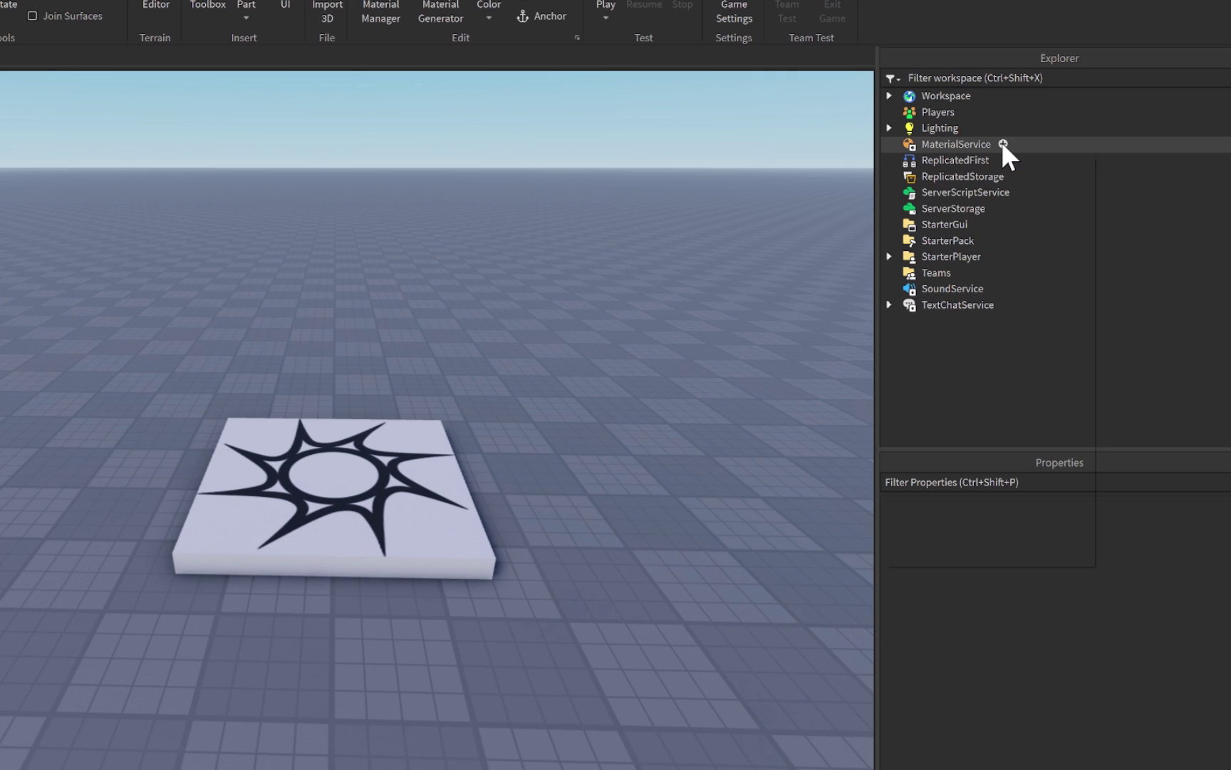
Switch to Roblox Studio, add a MaterialVariant to MaterialService and name it RustyMetal
{"action": "left_click", "coordinate": [1002, 143]}
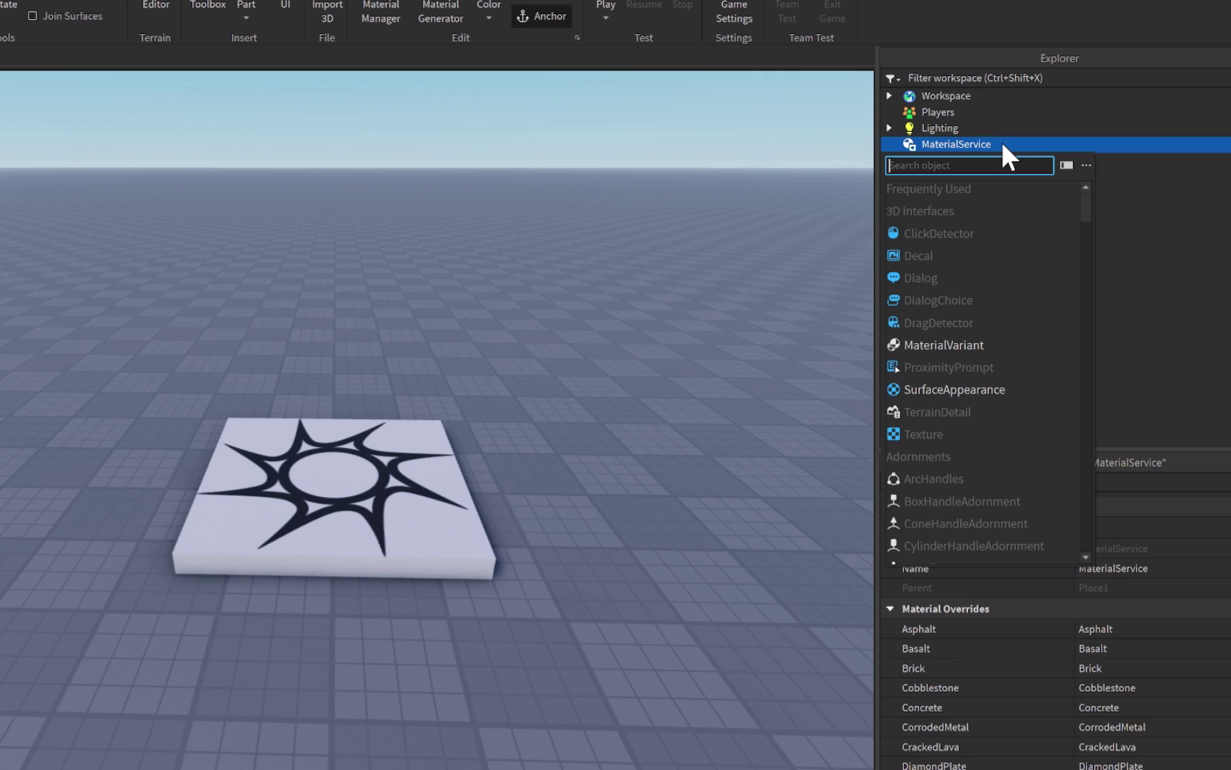
{"action": "left_click", "coordinate": [926, 346]}
{"action": "left_click", "coordinate": [944, 161]}
{"action": "left_click", "coordinate": [946, 162]}
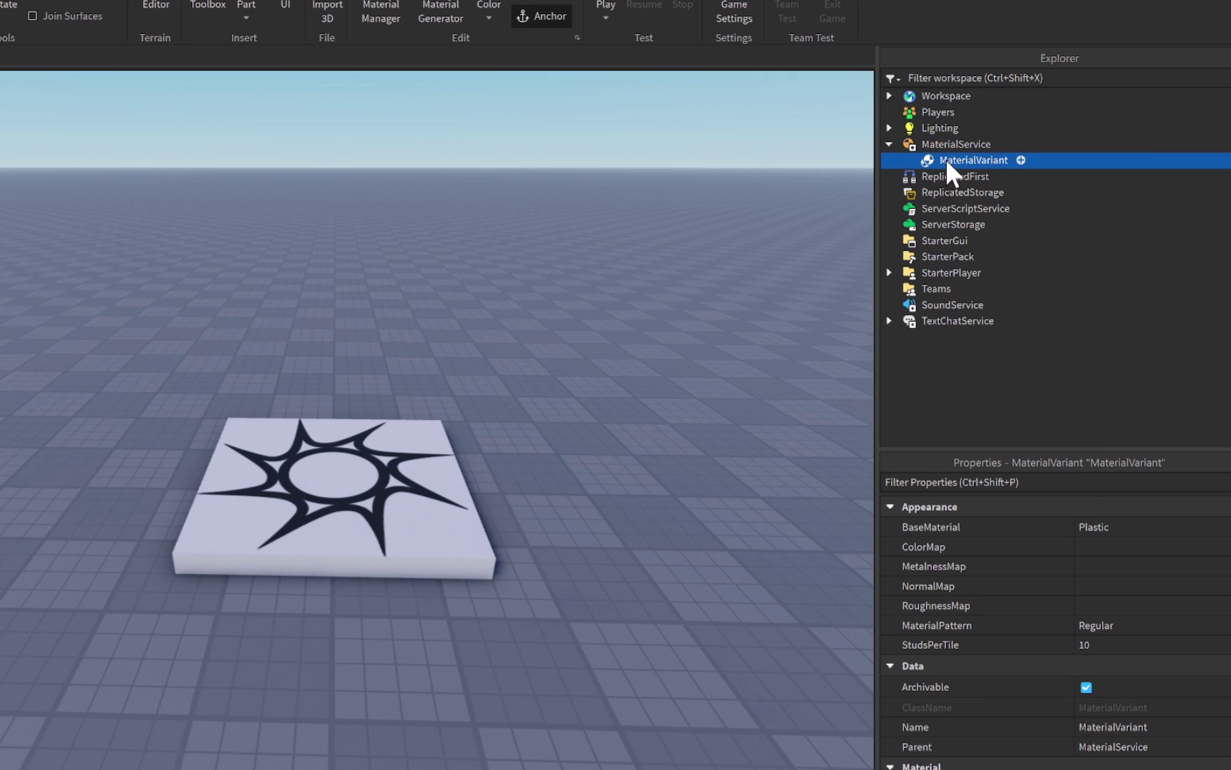
{"action": "type", "text": "RustyMetal"}
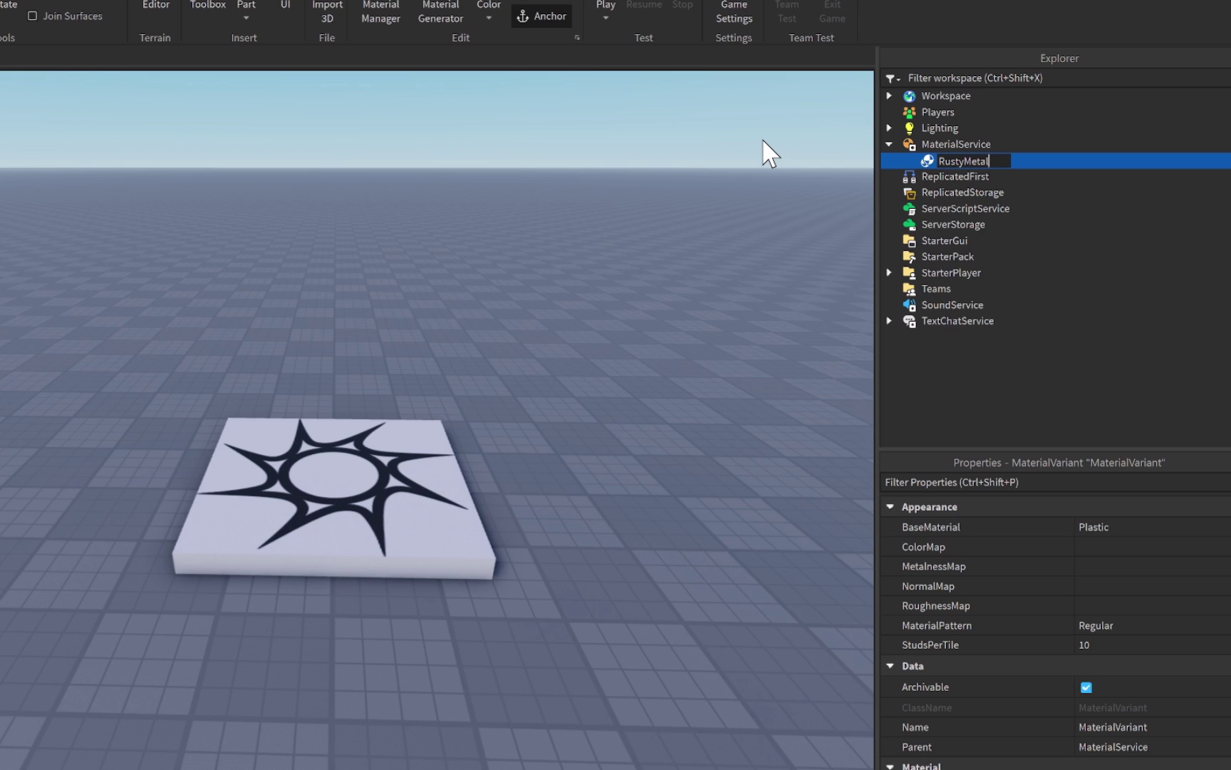
{"action": "key", "text": "Return"}
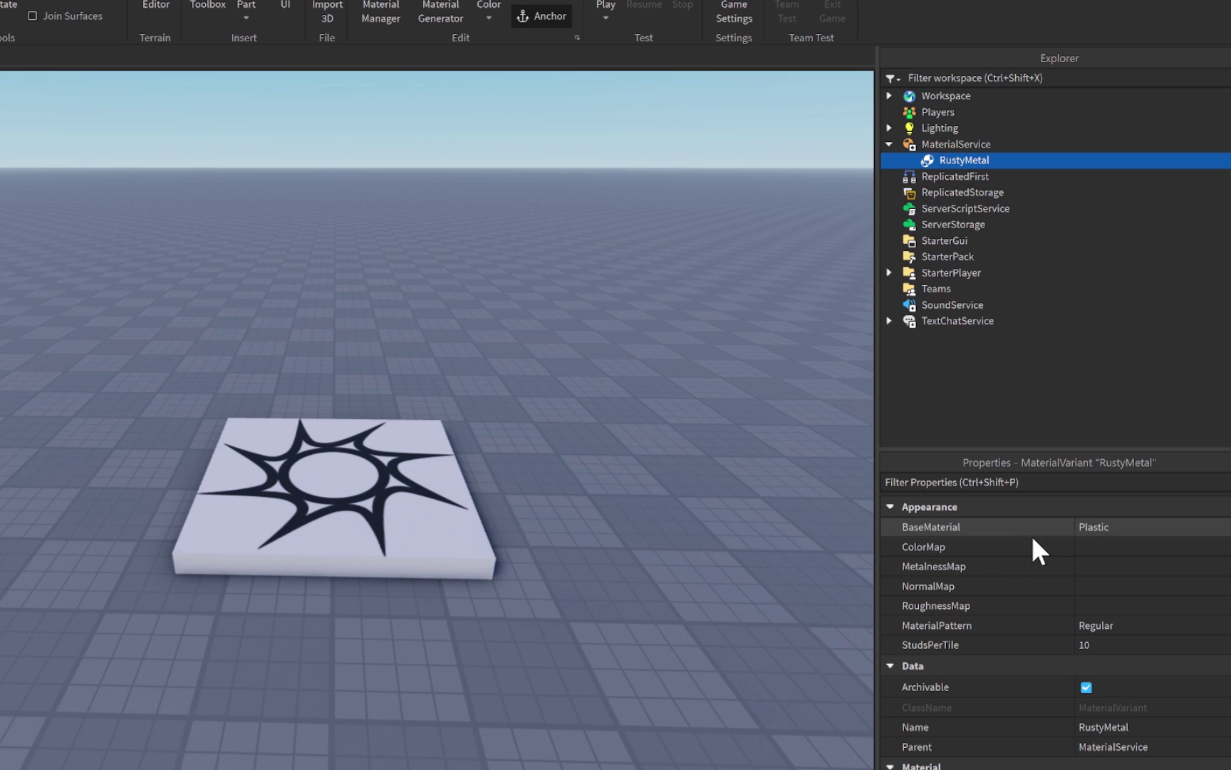
Set the RustyMetal variant's BaseMaterial to SmoothPlastic
{"action": "left_click", "coordinate": [1100, 531]}
{"action": "left_click", "coordinate": [1099, 530]}
{"action": "scroll", "coordinate": [1116, 578], "scroll_direction": "down", "scroll_amount": 5}
{"action": "scroll", "coordinate": [1113, 584], "scroll_direction": "up", "scroll_amount": 3}
{"action": "scroll", "coordinate": [1127, 582], "scroll_direction": "up", "scroll_amount": 2}
{"action": "scroll", "coordinate": [1126, 606], "scroll_direction": "down", "scroll_amount": 5}
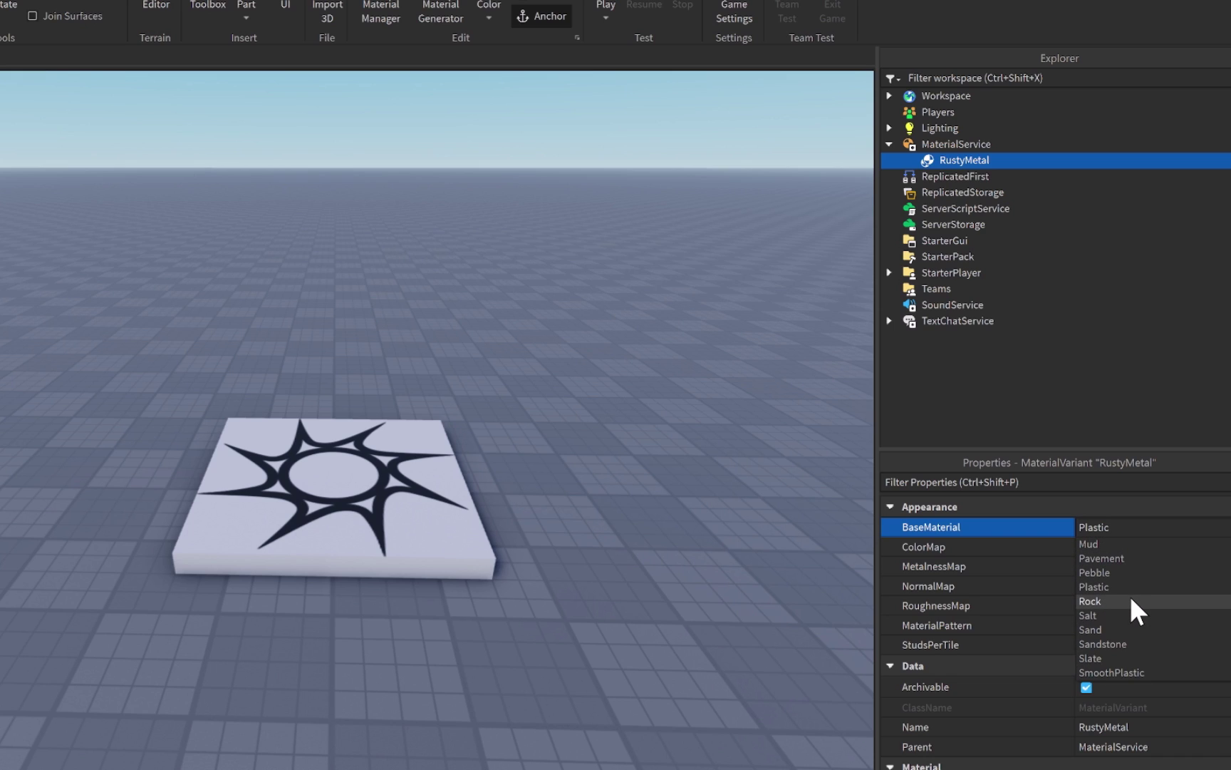
{"action": "scroll", "coordinate": [1126, 613], "scroll_direction": "down", "scroll_amount": 3}
{"action": "left_click", "coordinate": [1130, 640]}
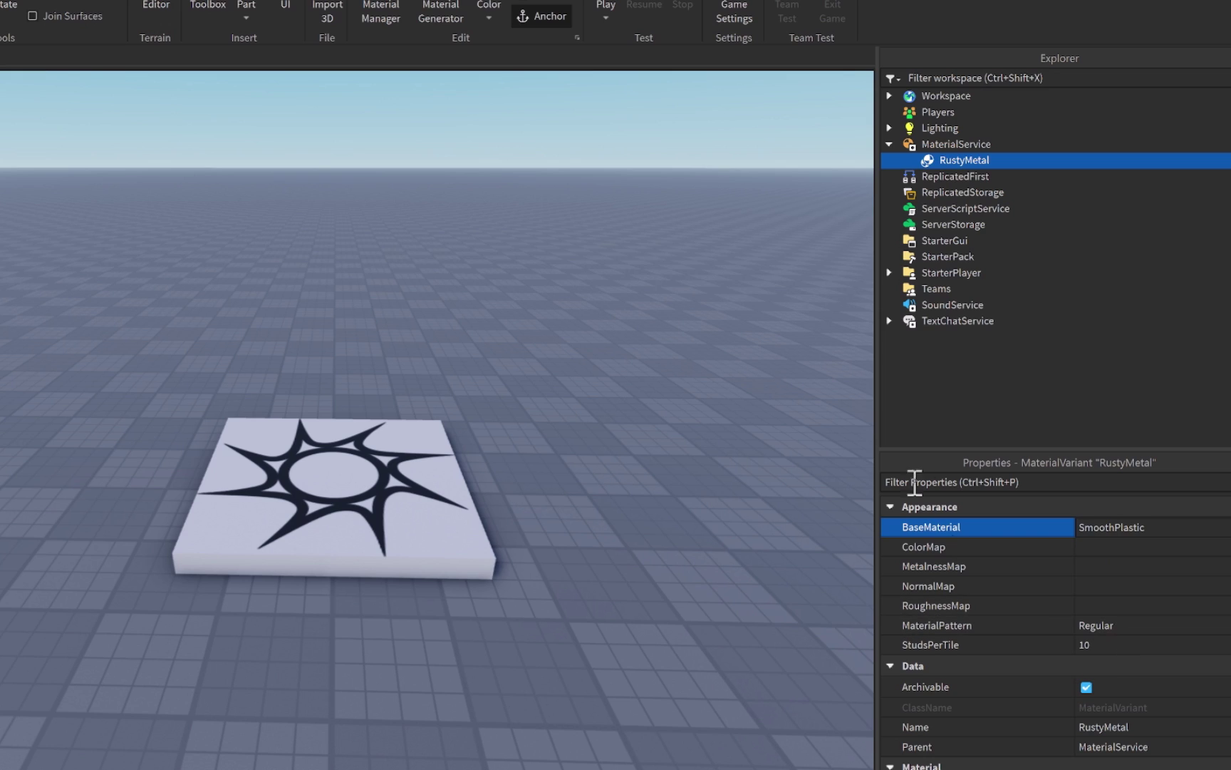
Select the SpawnLocation and set its MaterialVariant to RustyMetal
{"action": "left_click", "coordinate": [319, 488]}
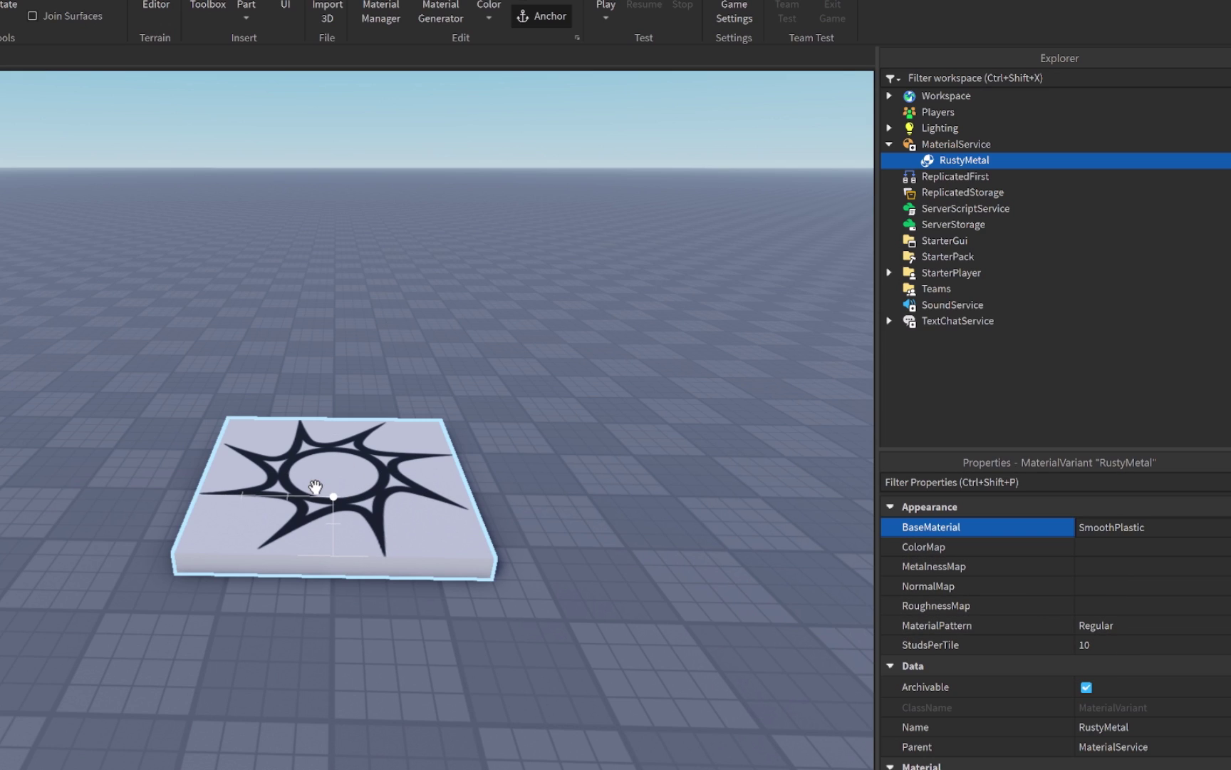
{"action": "left_click", "coordinate": [315, 487]}
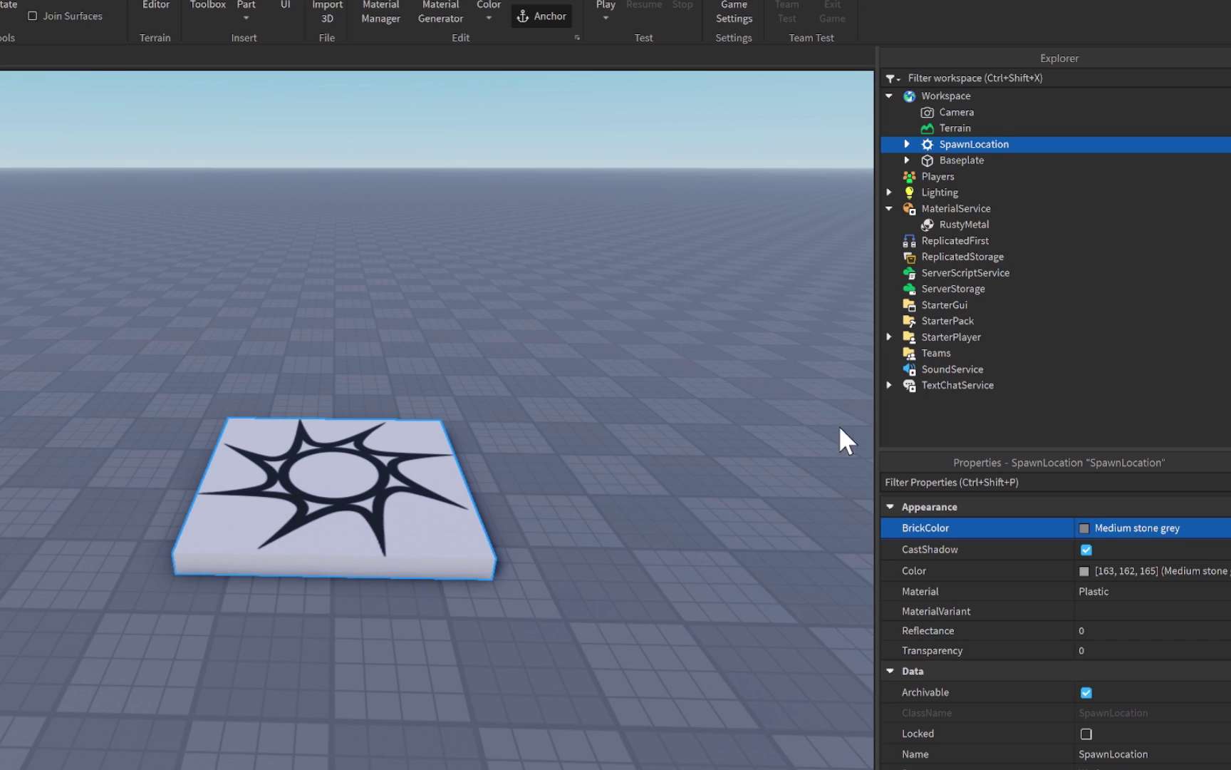
{"action": "left_click", "coordinate": [1111, 611]}
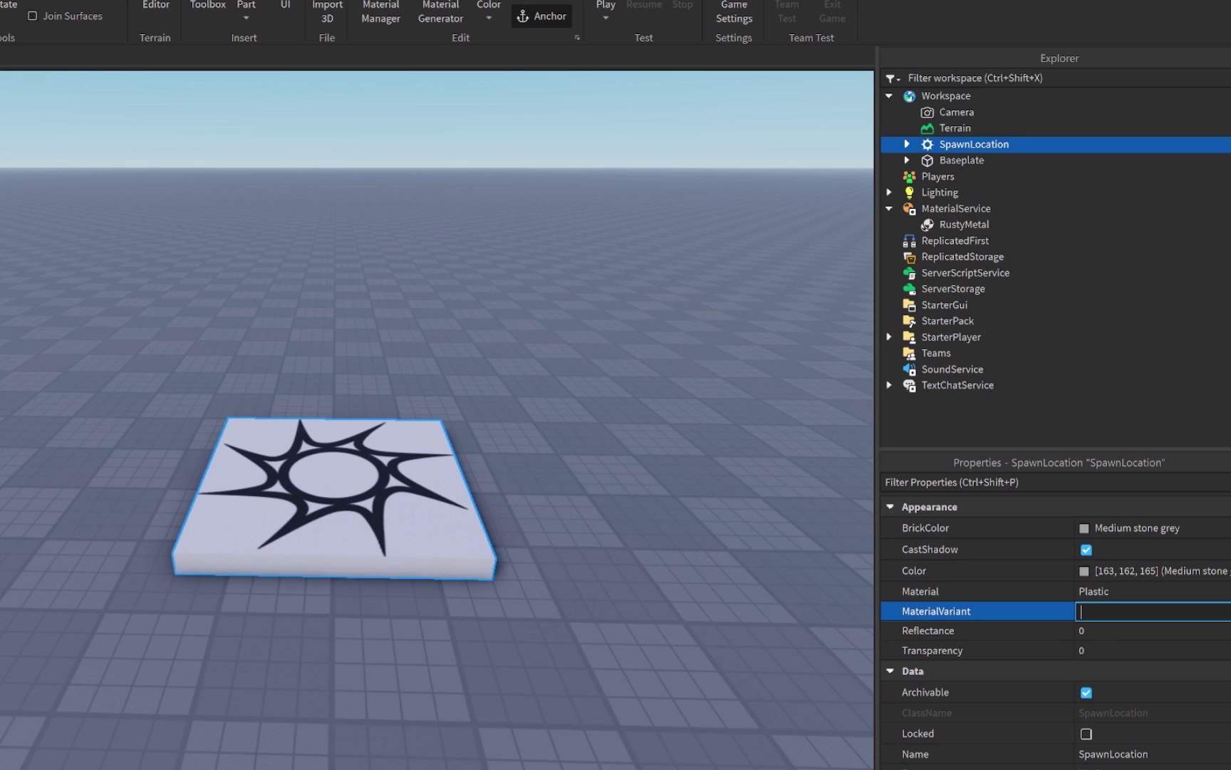
{"action": "left_click", "coordinate": [1097, 643]}
Delete the sun-shaped decal from the SpawnLocation
{"action": "left_click", "coordinate": [907, 144]}
{"action": "left_click", "coordinate": [951, 161]}
{"action": "key", "text": "Delete"}
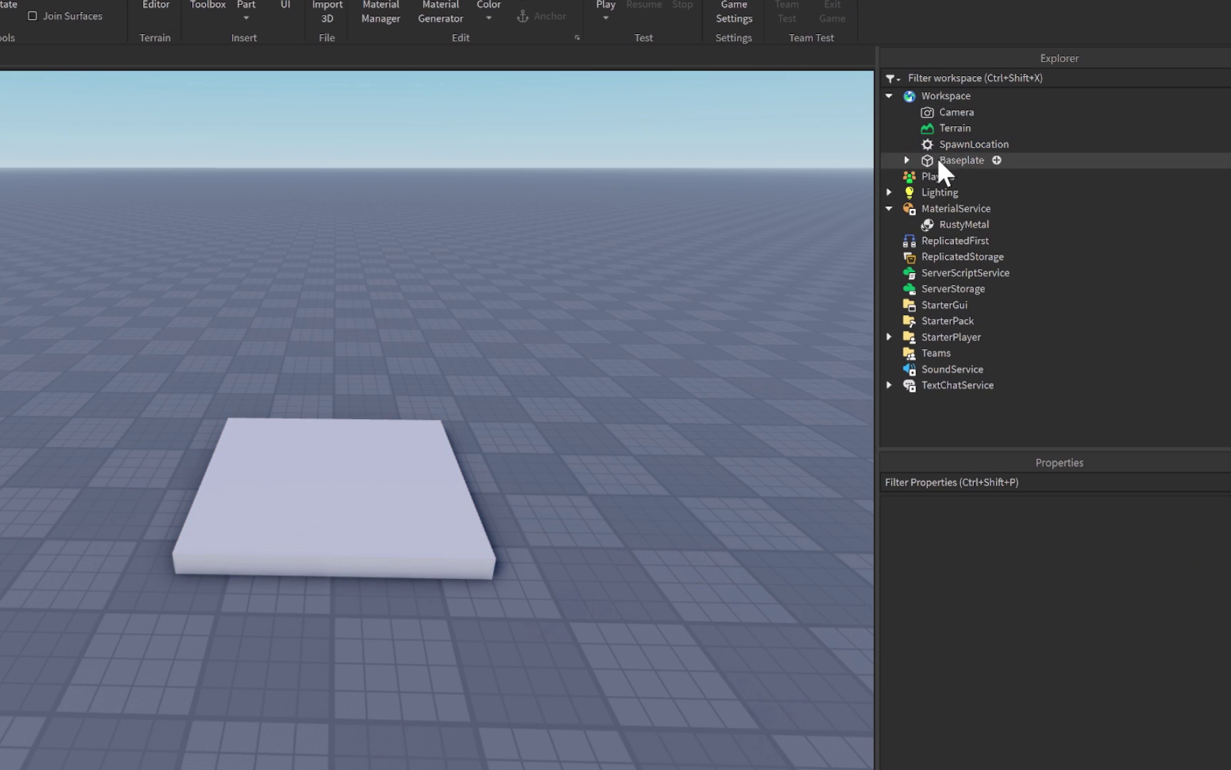
Upload rusty_metal_03_diff_1k as the ColorMap of the RustyMetal variant
{"action": "left_click", "coordinate": [935, 226]}
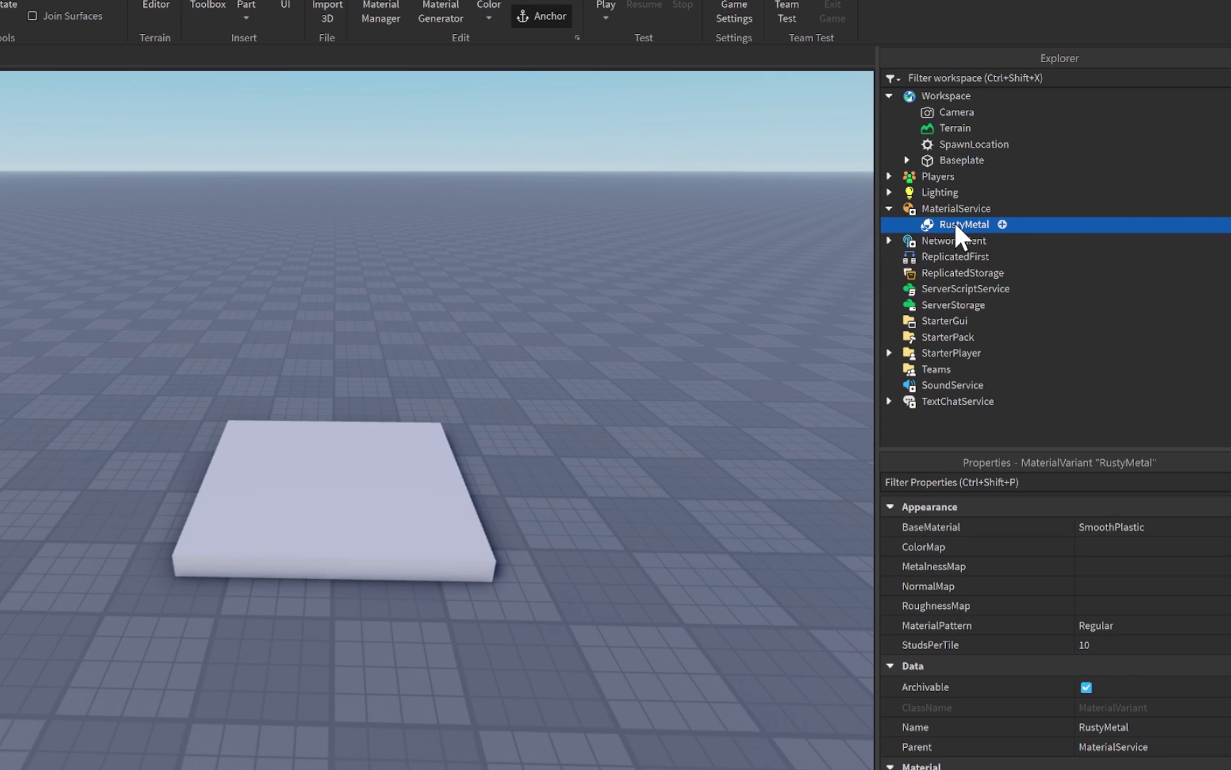
{"action": "left_click", "coordinate": [1101, 546]}
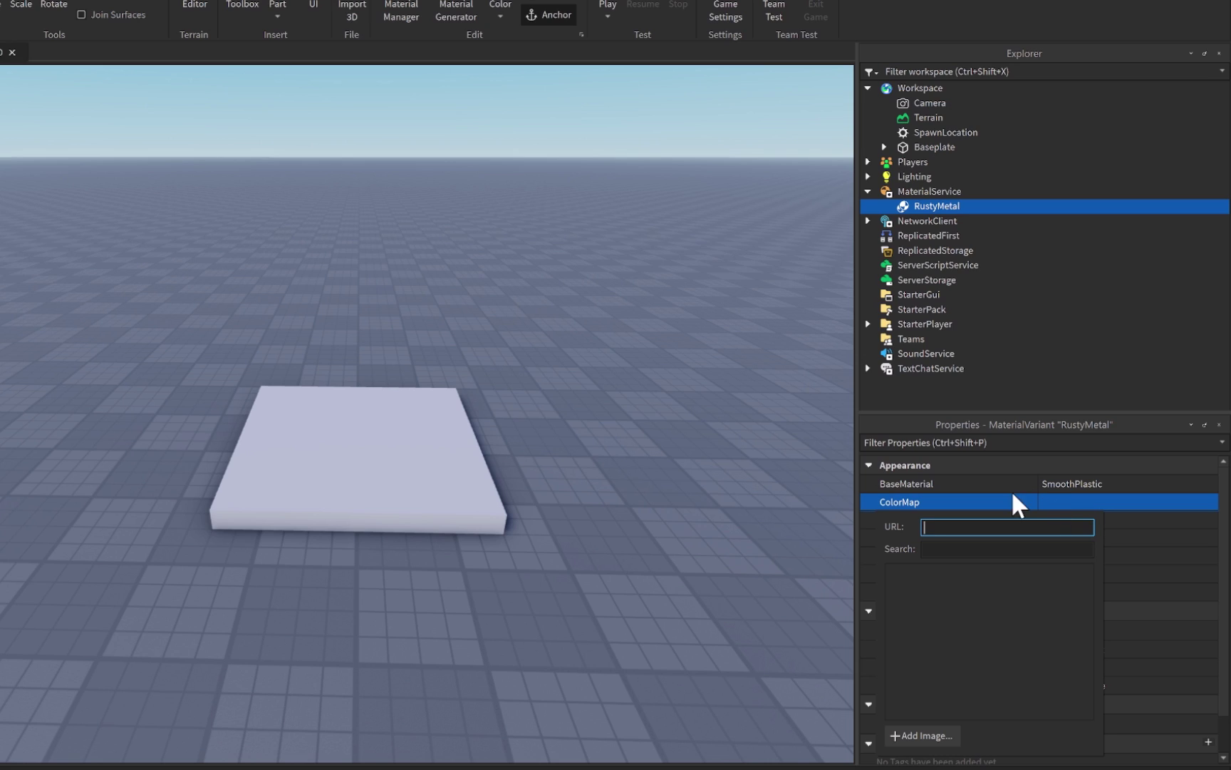
{"action": "left_click", "coordinate": [917, 730]}
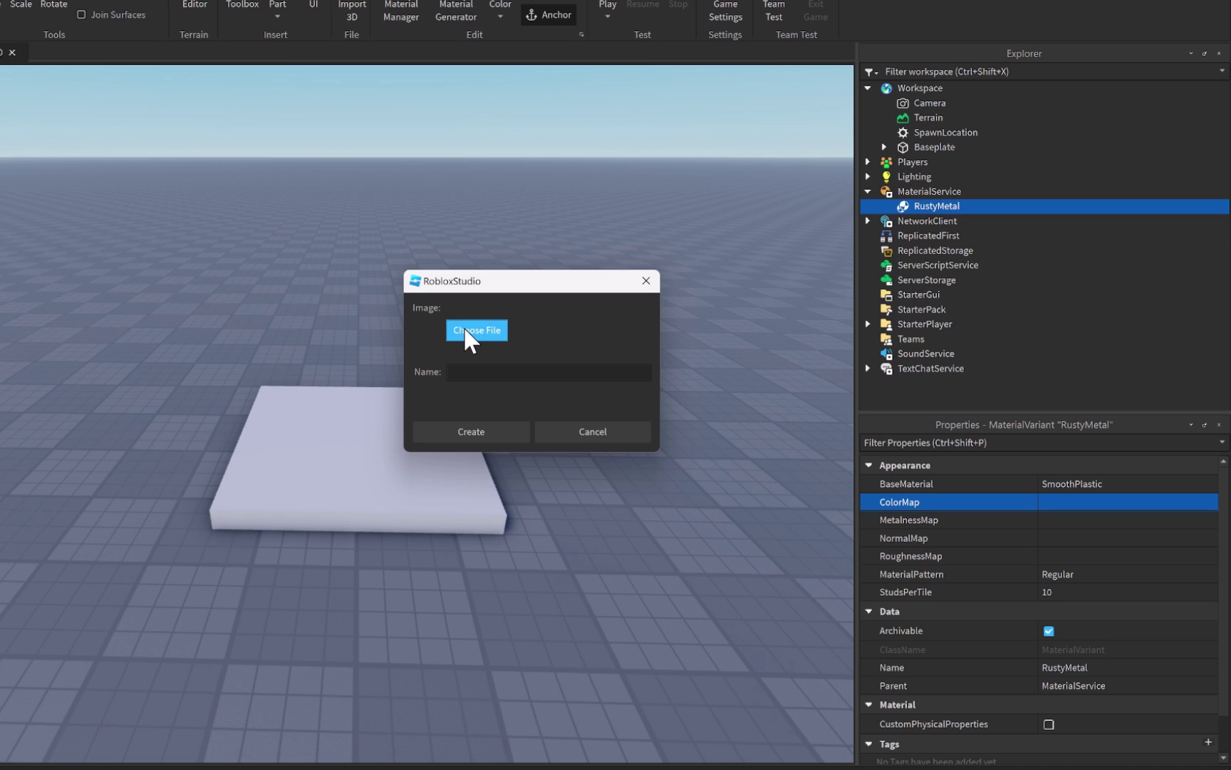
{"action": "left_click", "coordinate": [464, 331]}
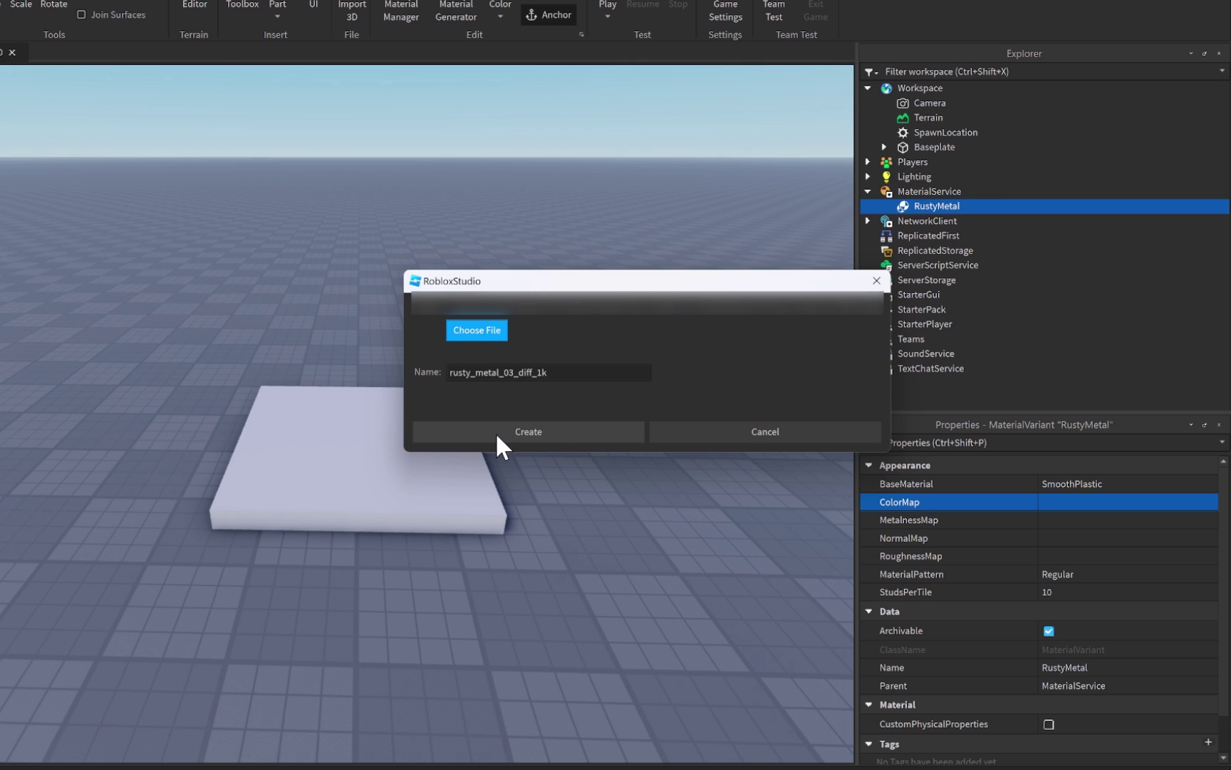
{"action": "left_click", "coordinate": [521, 424]}
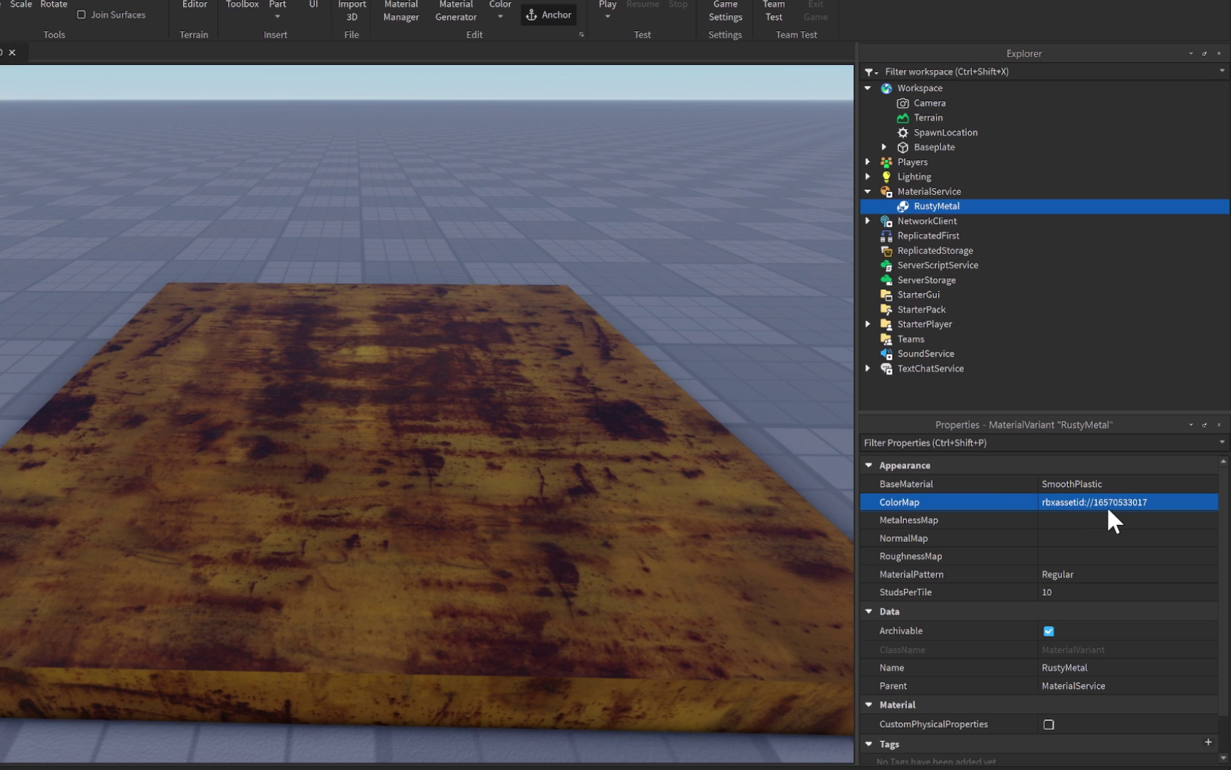
Inspect the coloured slab up close and upload rusty_metal_03_arm_1k as RustyMetal's MetalnessMap
{"action": "right_click_drag", "start_coordinate": [429, 364], "coordinate": [372, 376]}
{"action": "key", "text": "s"}
{"action": "key", "text": "d"}
{"action": "key", "text": "w"}
{"action": "key", "text": "a"}
{"action": "right_click_drag", "start_coordinate": [567, 454], "coordinate": [569, 454]}
{"action": "key", "text": "s"}
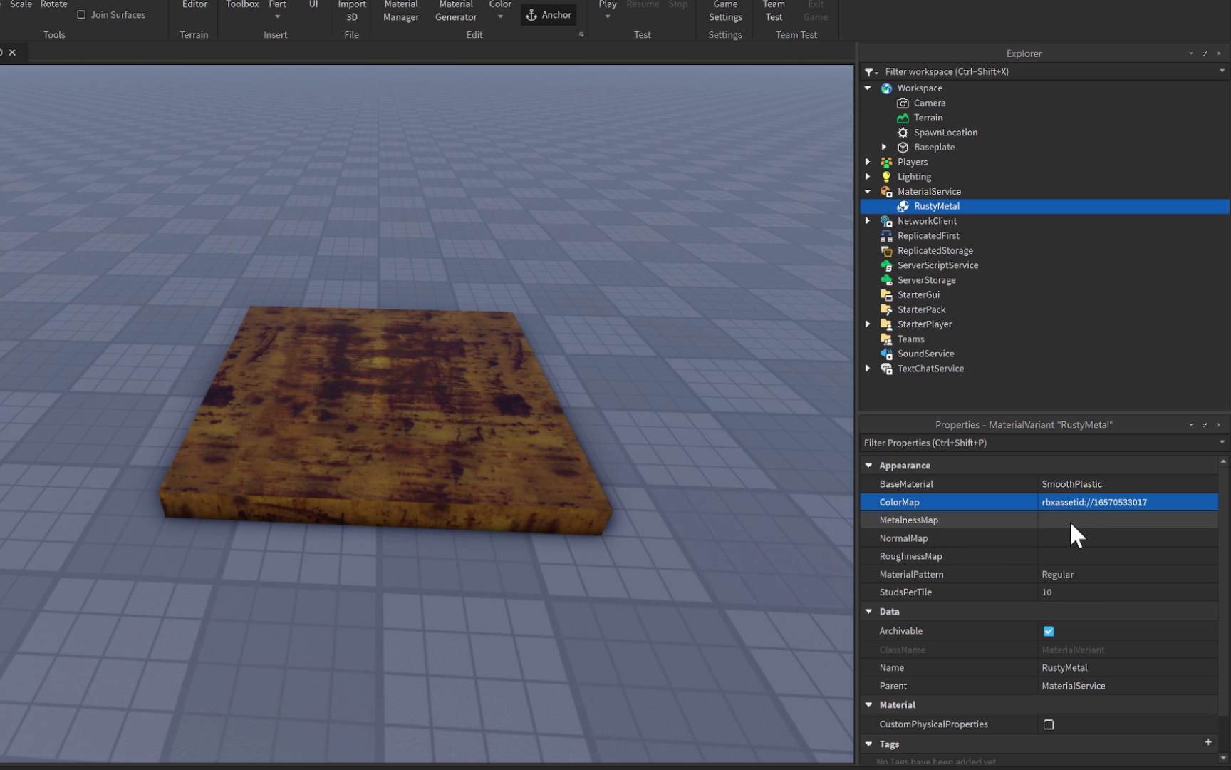
{"action": "left_click", "coordinate": [1071, 524]}
{"action": "left_click", "coordinate": [874, 344]}
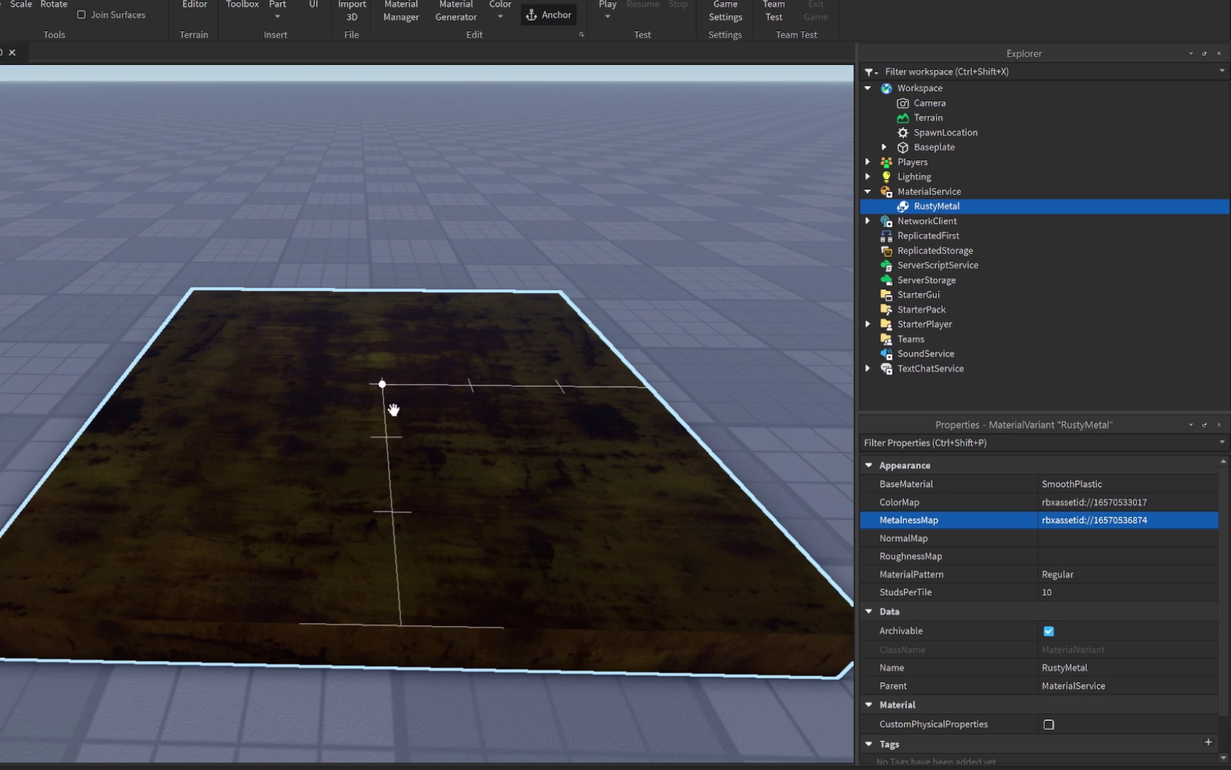
{"action": "scroll", "coordinate": [498, 431], "scroll_direction": "down", "scroll_amount": 5}
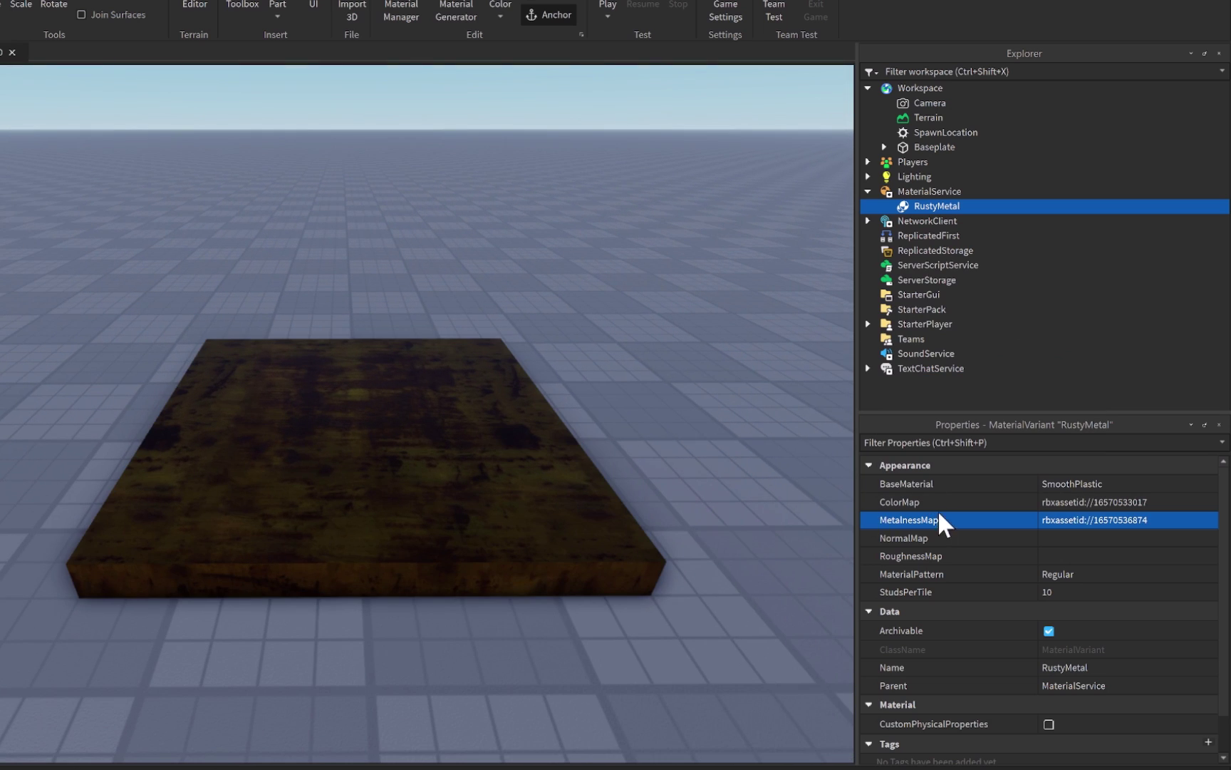
Upload the downloaded normal texture as RustyMetal's NormalMap and assign its RoughnessMap, checking the surface from several angles
{"action": "left_click", "coordinate": [1087, 533]}
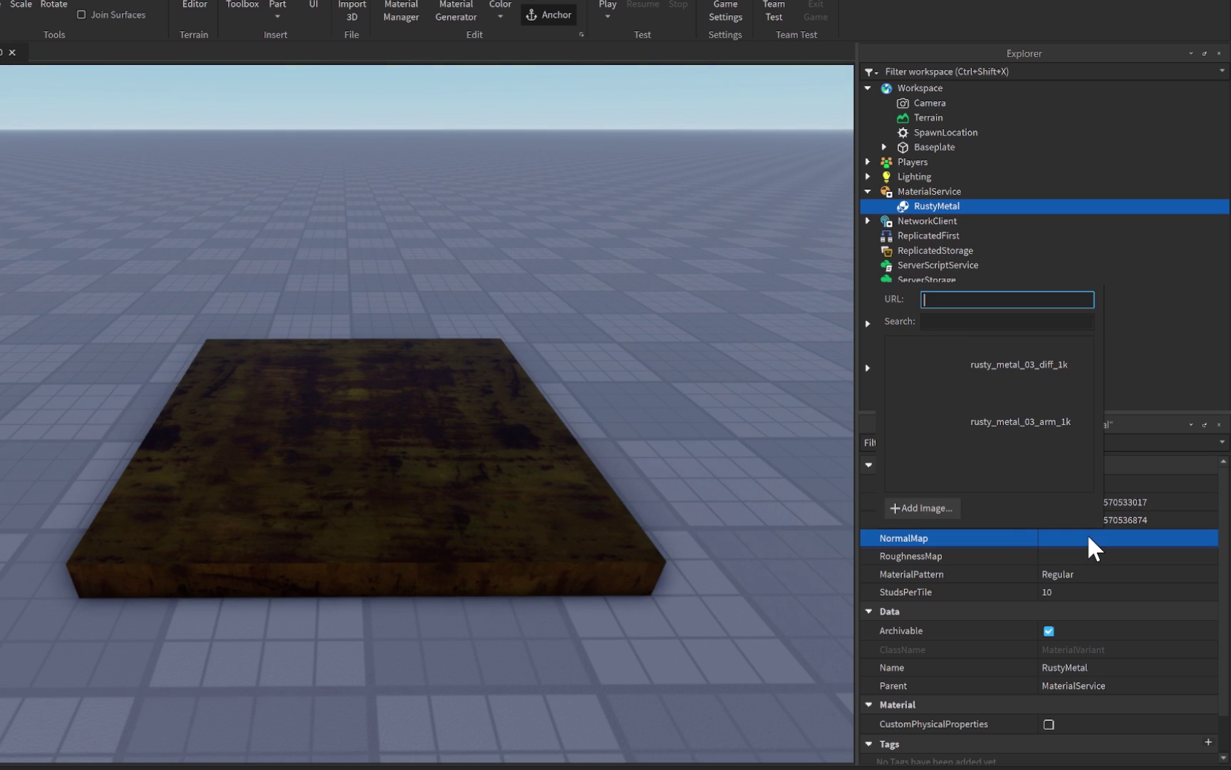
{"action": "left_click", "coordinate": [946, 508]}
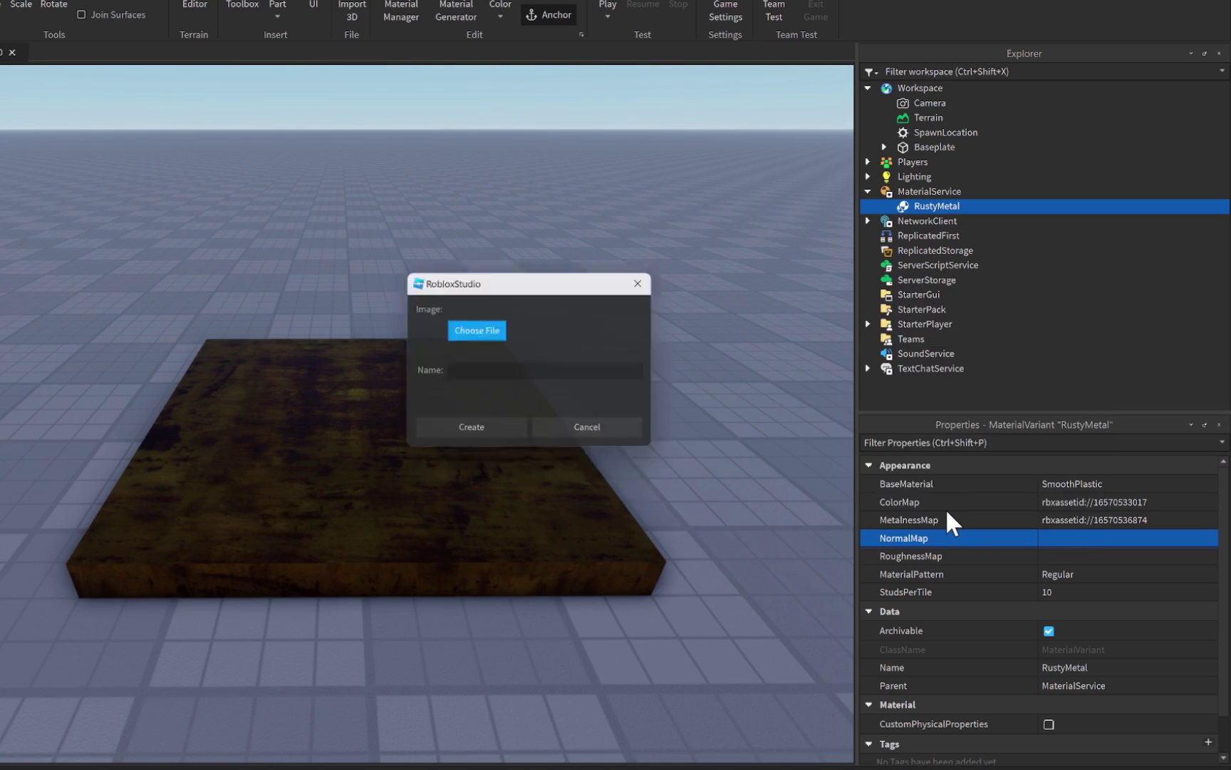
{"action": "left_click", "coordinate": [484, 329]}
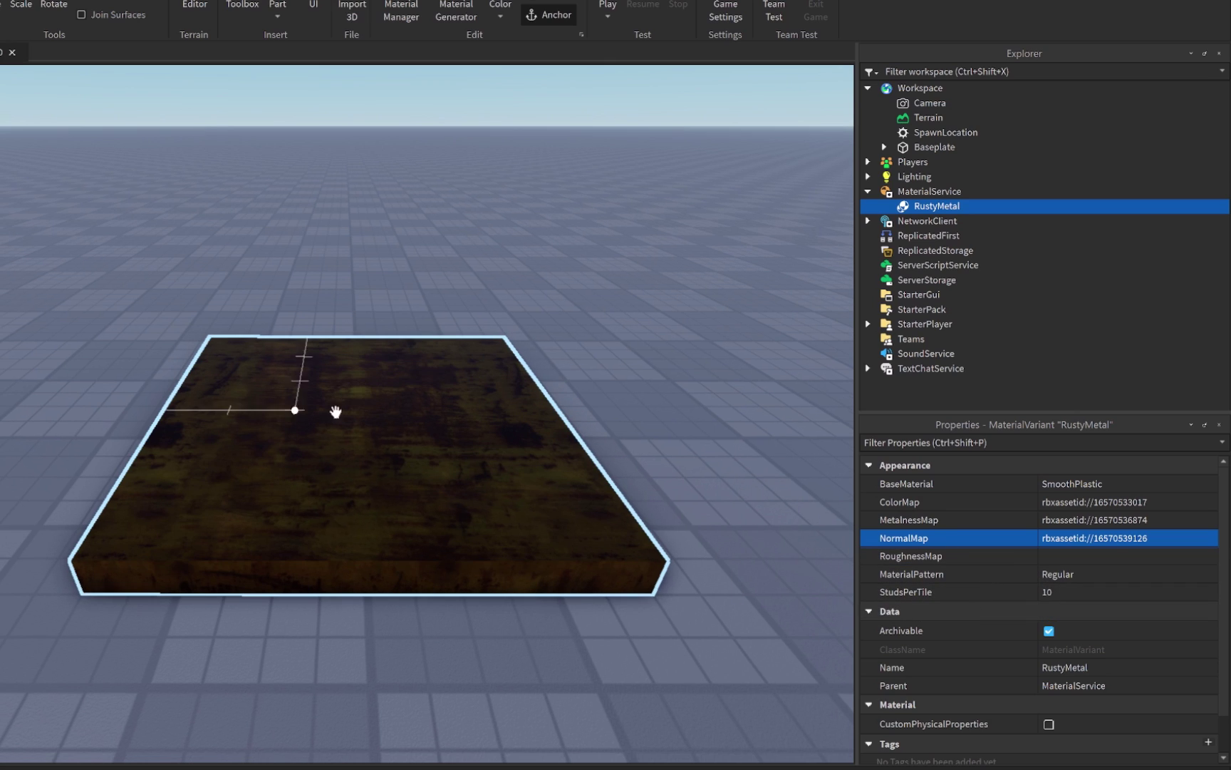
{"action": "left_click", "coordinate": [1061, 553]}
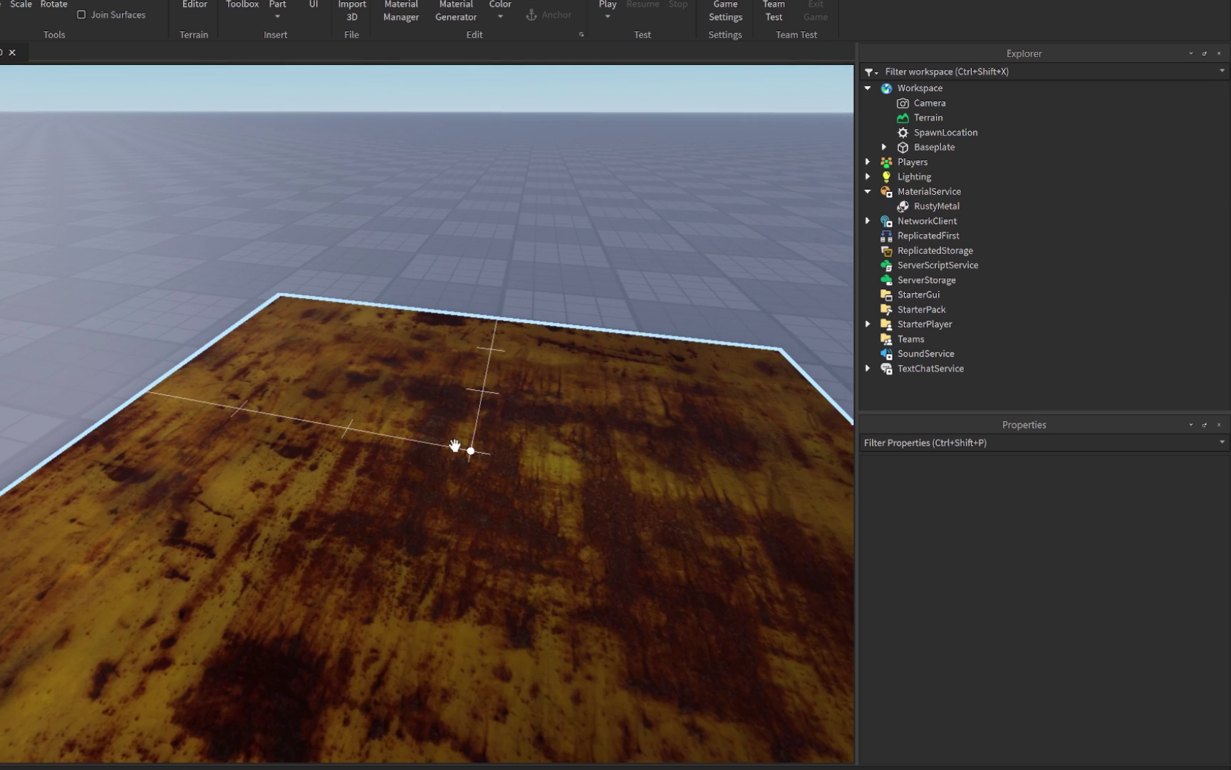
{"action": "scroll", "coordinate": [453, 440], "scroll_direction": "down", "scroll_amount": 3}
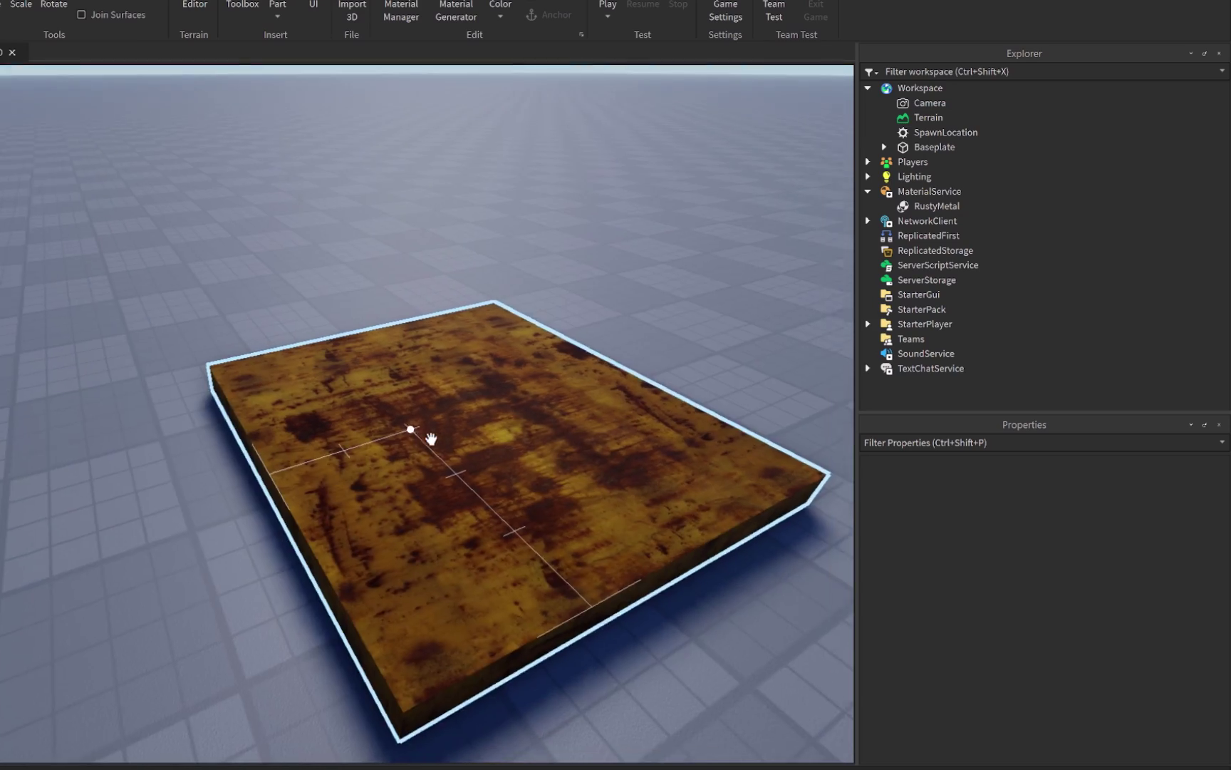
{"action": "scroll", "coordinate": [431, 437], "scroll_direction": "up", "scroll_amount": 5}
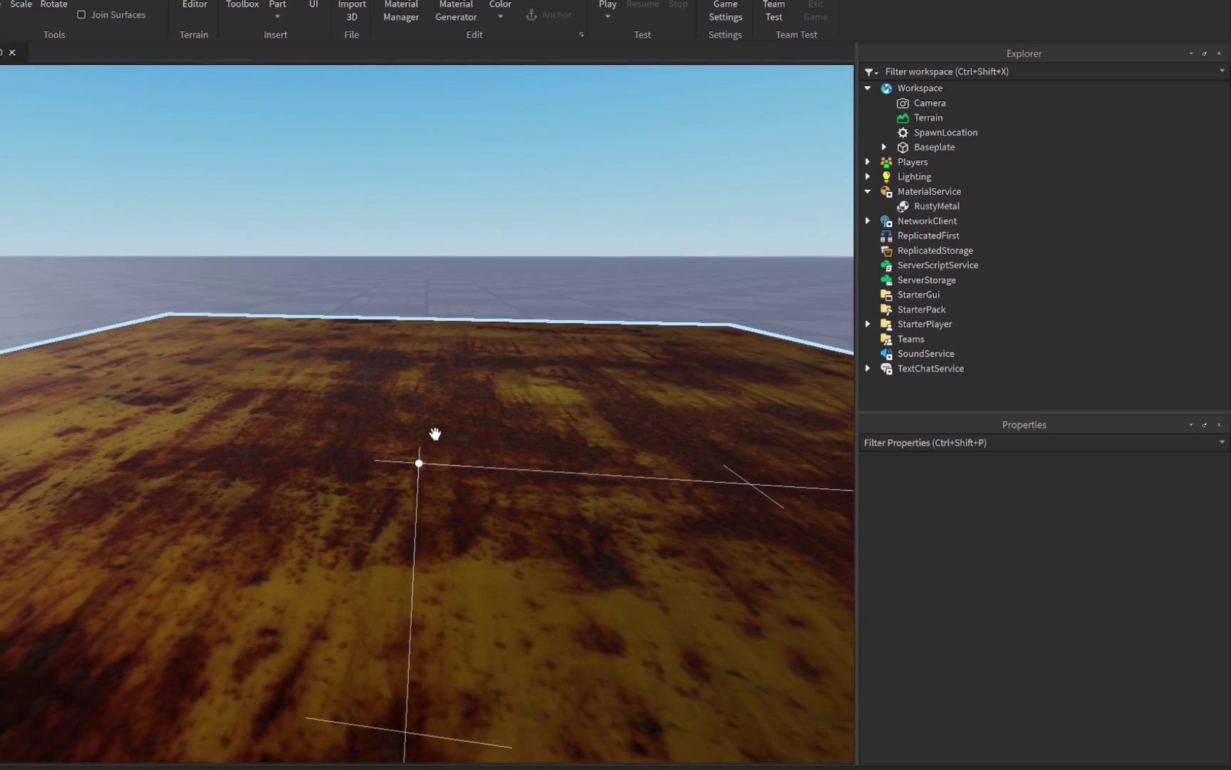
Resize the rusty SpawnLocation slab along its horizontal sides with the Scale tool
{"action": "left_click", "coordinate": [433, 433]}
{"action": "scroll", "coordinate": [434, 434], "scroll_direction": "down", "scroll_amount": 10}
{"action": "key", "text": "ctrl+3"}
{"action": "left_click_drag", "start_coordinate": [550, 357], "coordinate": [709, 360]}
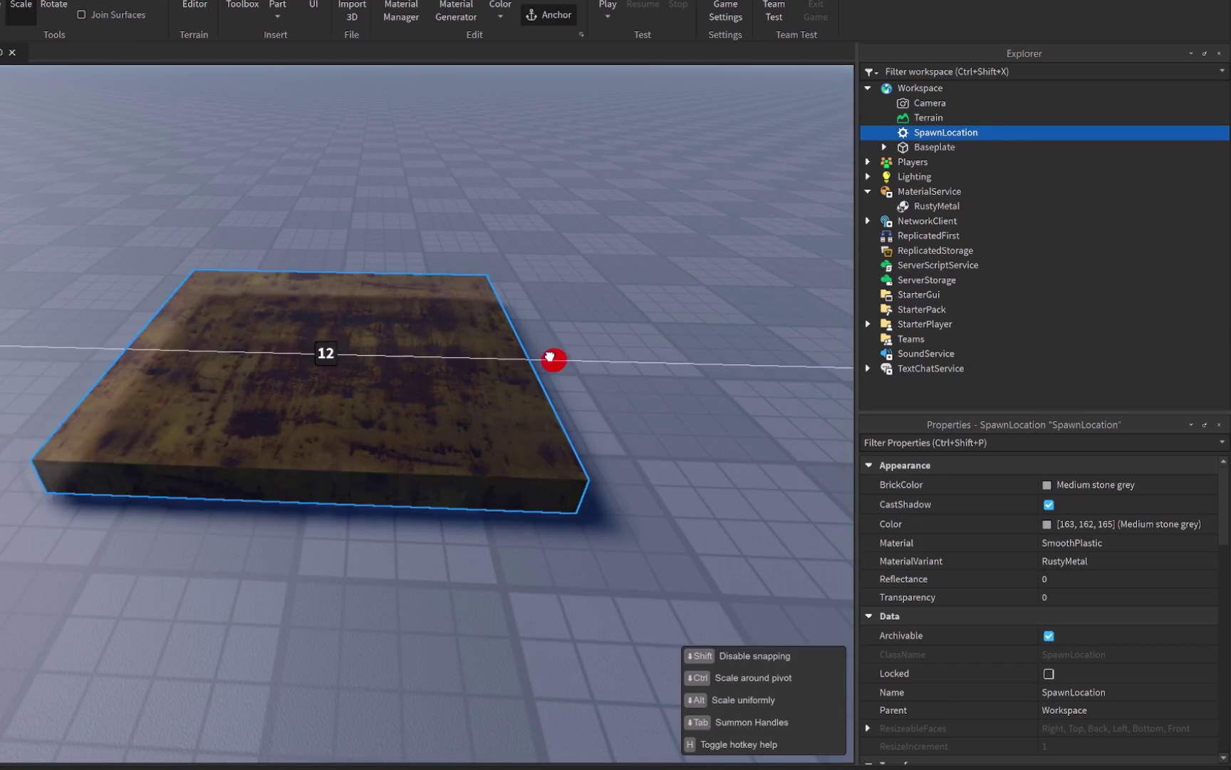
{"action": "key", "text": "a"}
{"action": "right_click_drag", "start_coordinate": [517, 498], "coordinate": [492, 509]}
{"action": "left_click_drag", "start_coordinate": [499, 499], "coordinate": [380, 459]}
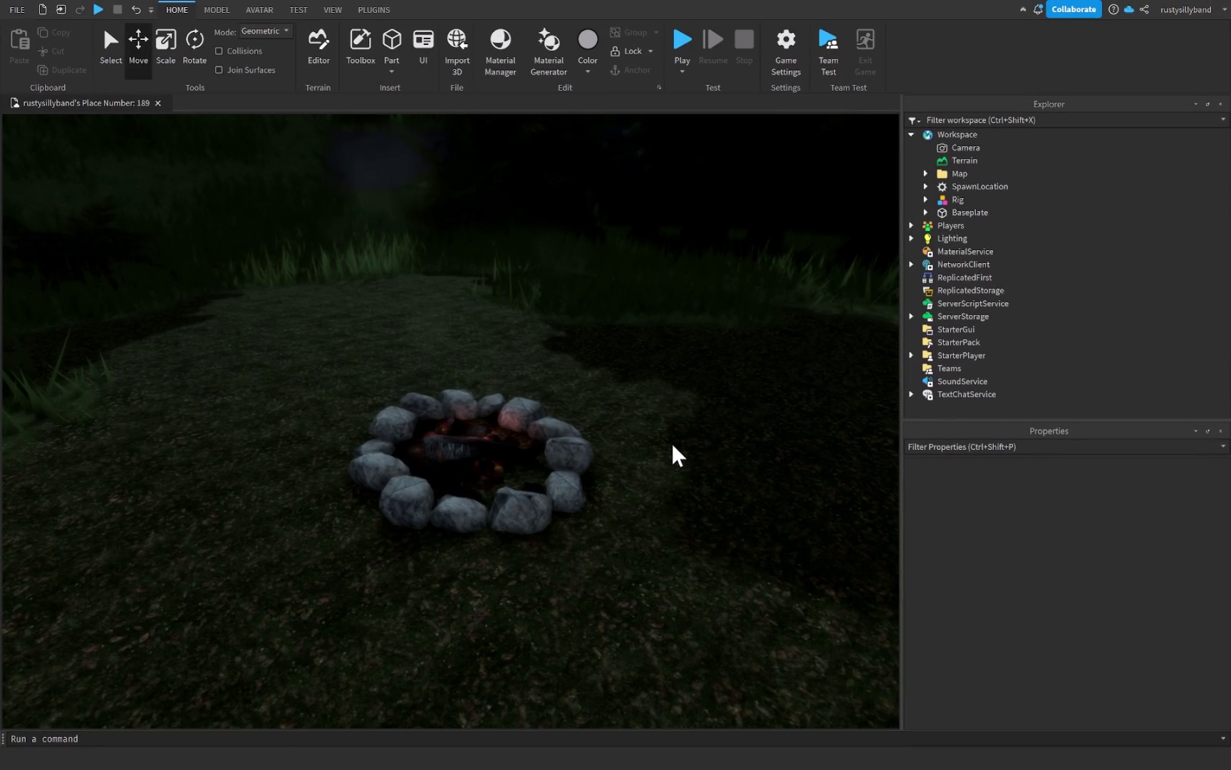
In the moonlit forest place, insert a block part on the ground beside the stone campfire and activate the Scale tool
{"action": "mouse_move", "coordinate": [672, 444]}
{"action": "right_mouse_down"}
{"action": "mouse_move", "coordinate": [672, 422]}
{"action": "mouse_move", "coordinate": [673, 472]}
{"action": "right_mouse_up"}
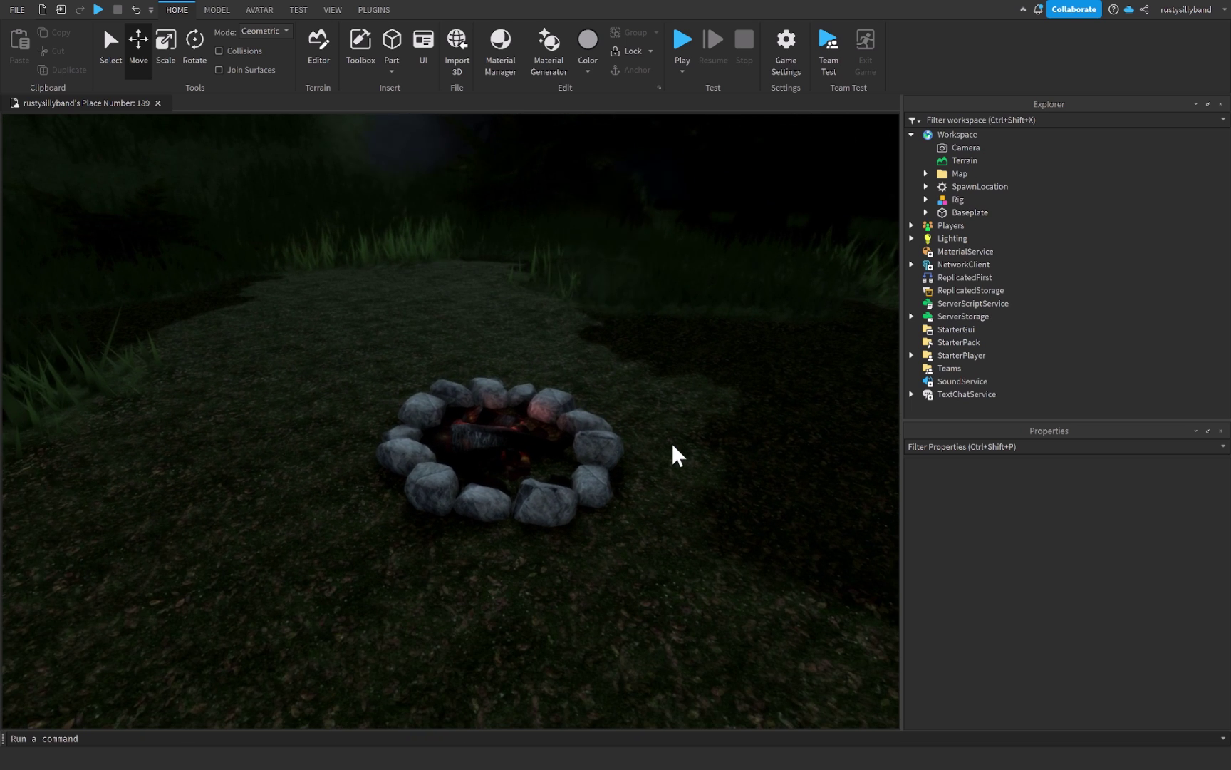
{"action": "right_click_drag", "start_coordinate": [673, 454], "coordinate": [627, 454]}
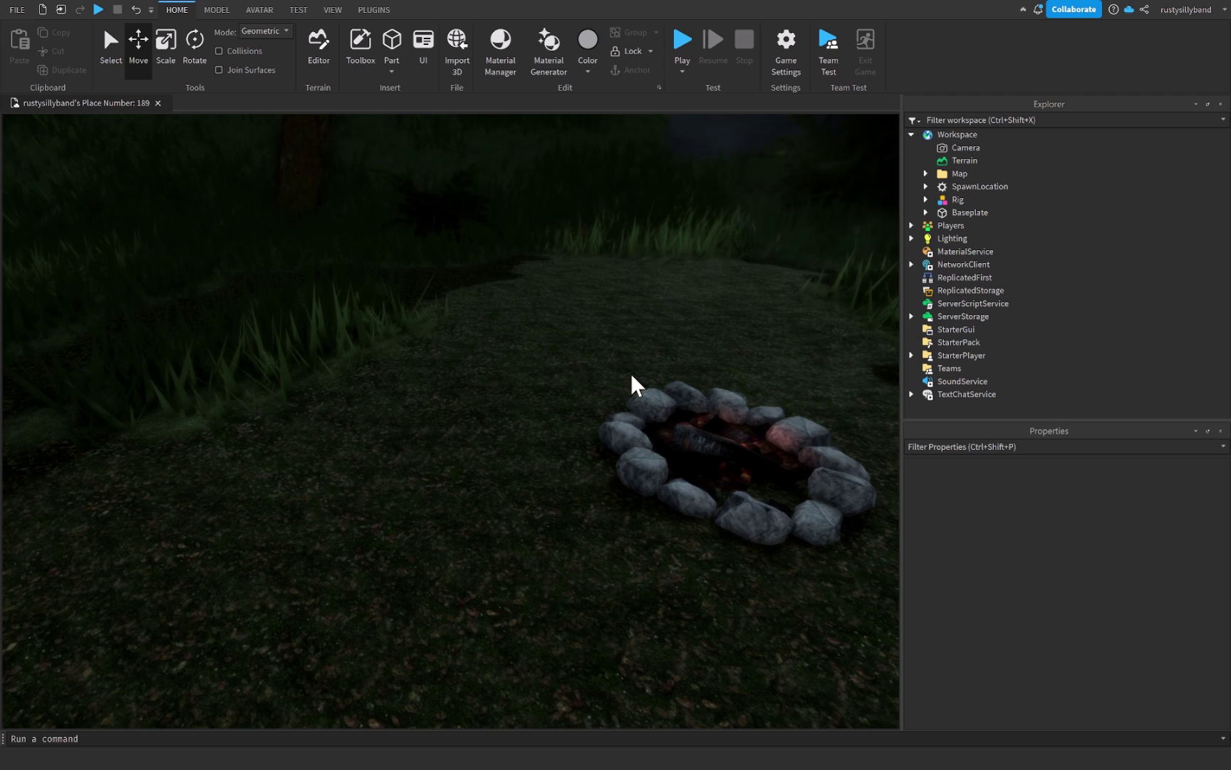
{"action": "left_click", "coordinate": [392, 41]}
{"action": "left_click_drag", "start_coordinate": [470, 413], "coordinate": [496, 439]}
{"action": "key", "text": "ctrl+3"}
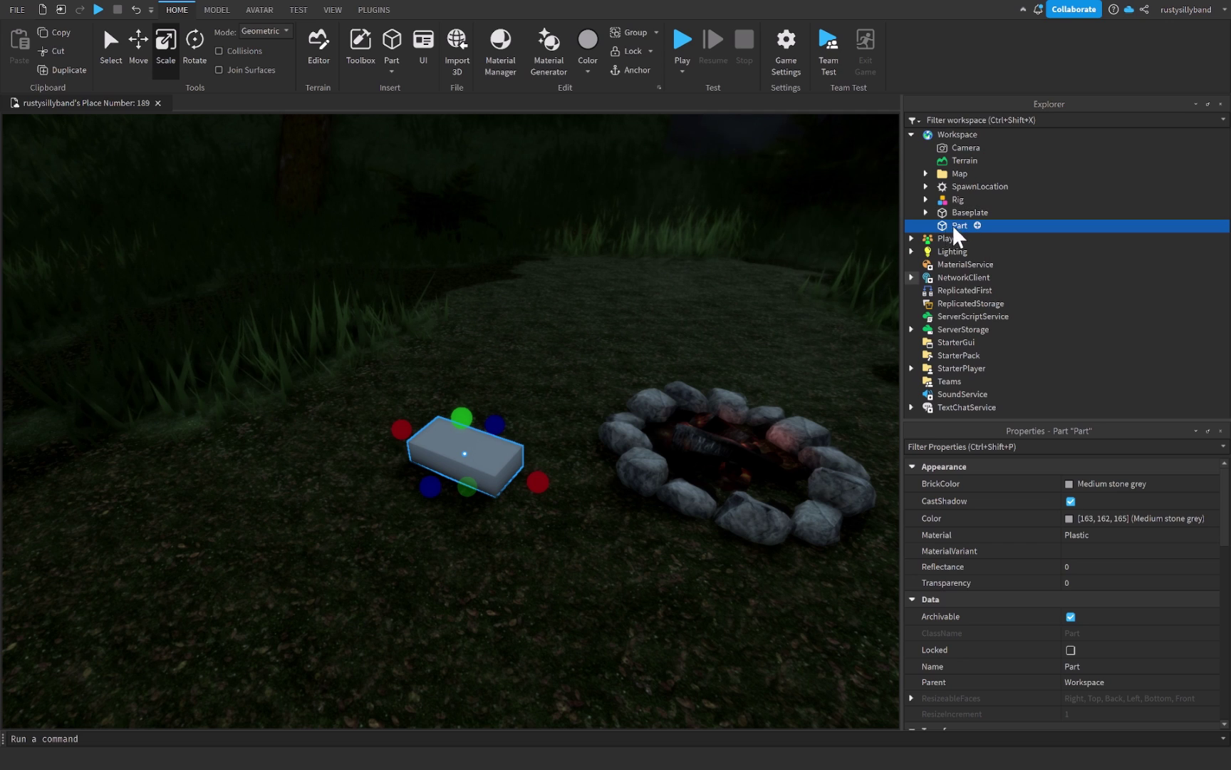
Add a ParticleEmitter to the new part beside the campfire and view its particles
{"action": "left_click", "coordinate": [978, 226]}
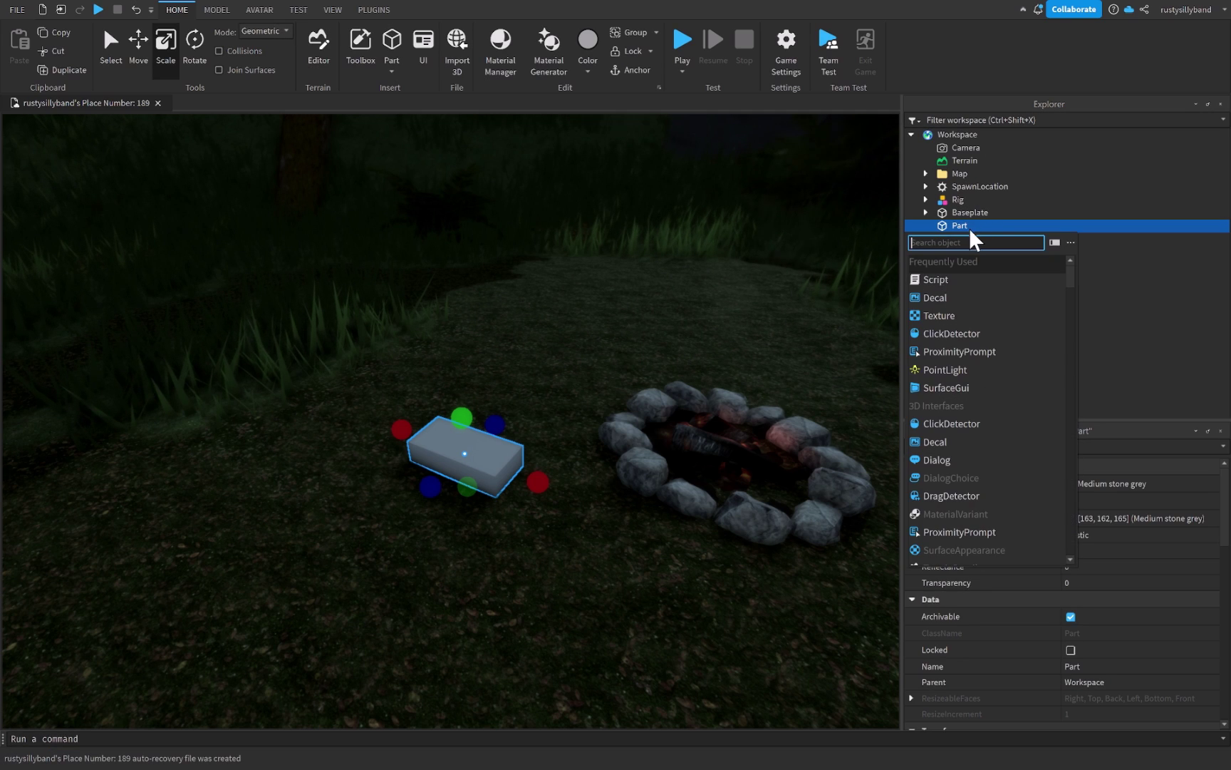
{"action": "type", "text": "part"}
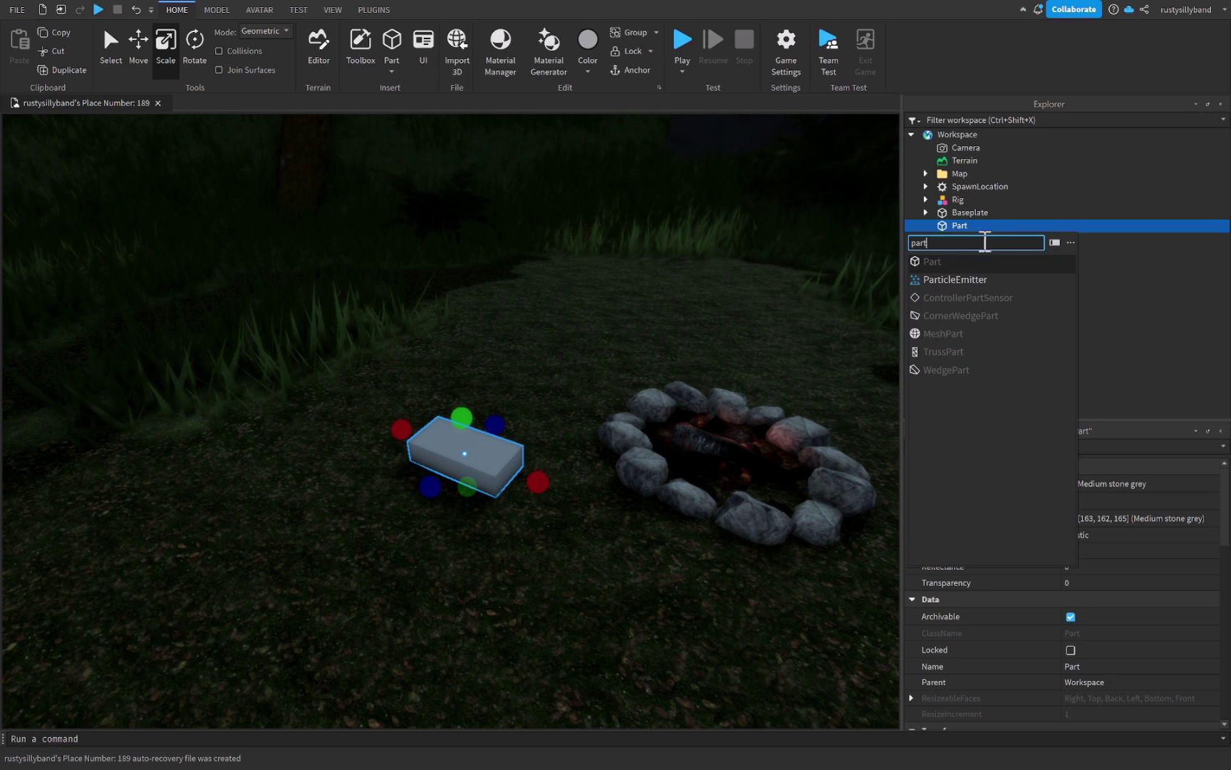
{"action": "left_click", "coordinate": [968, 284]}
{"action": "left_click", "coordinate": [622, 280]}
{"action": "scroll", "coordinate": [483, 405], "scroll_direction": "up", "scroll_amount": 3}
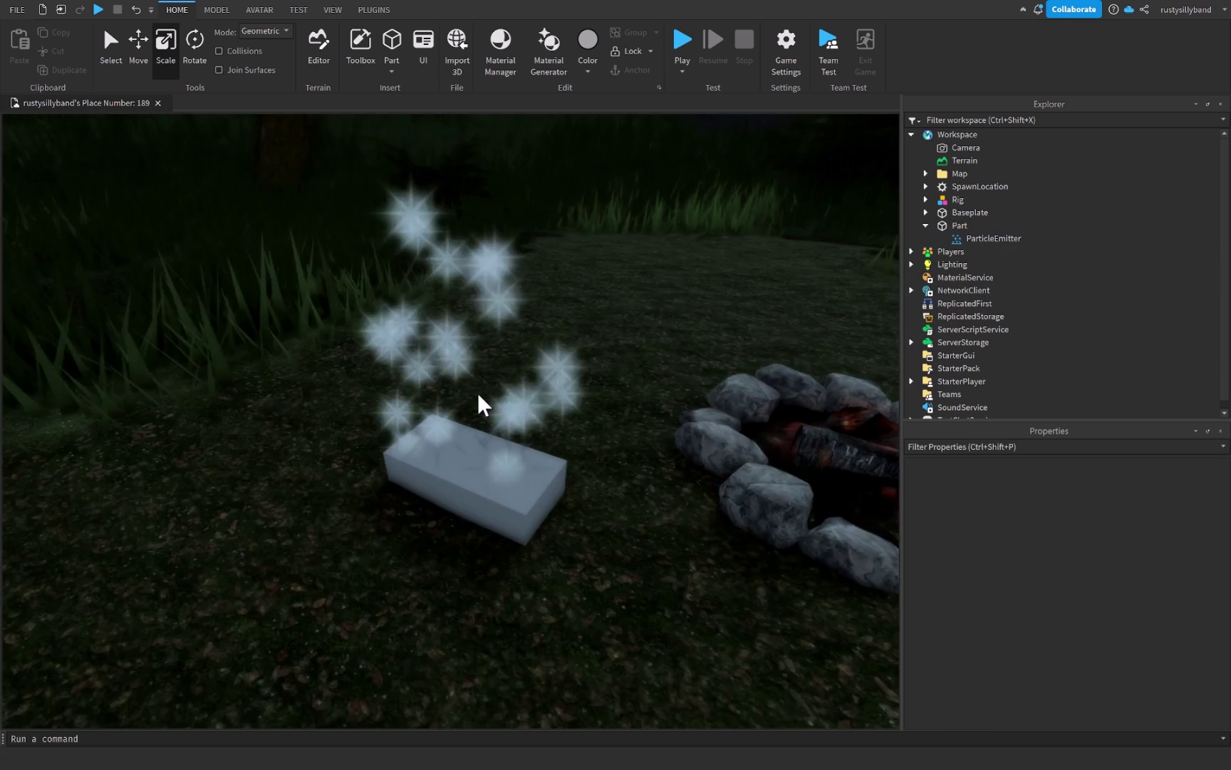
{"action": "scroll", "coordinate": [483, 405], "scroll_direction": "down", "scroll_amount": 2}
{"action": "left_click", "coordinate": [481, 403]}
{"action": "scroll", "coordinate": [531, 347], "scroll_direction": "down", "scroll_amount": 2}
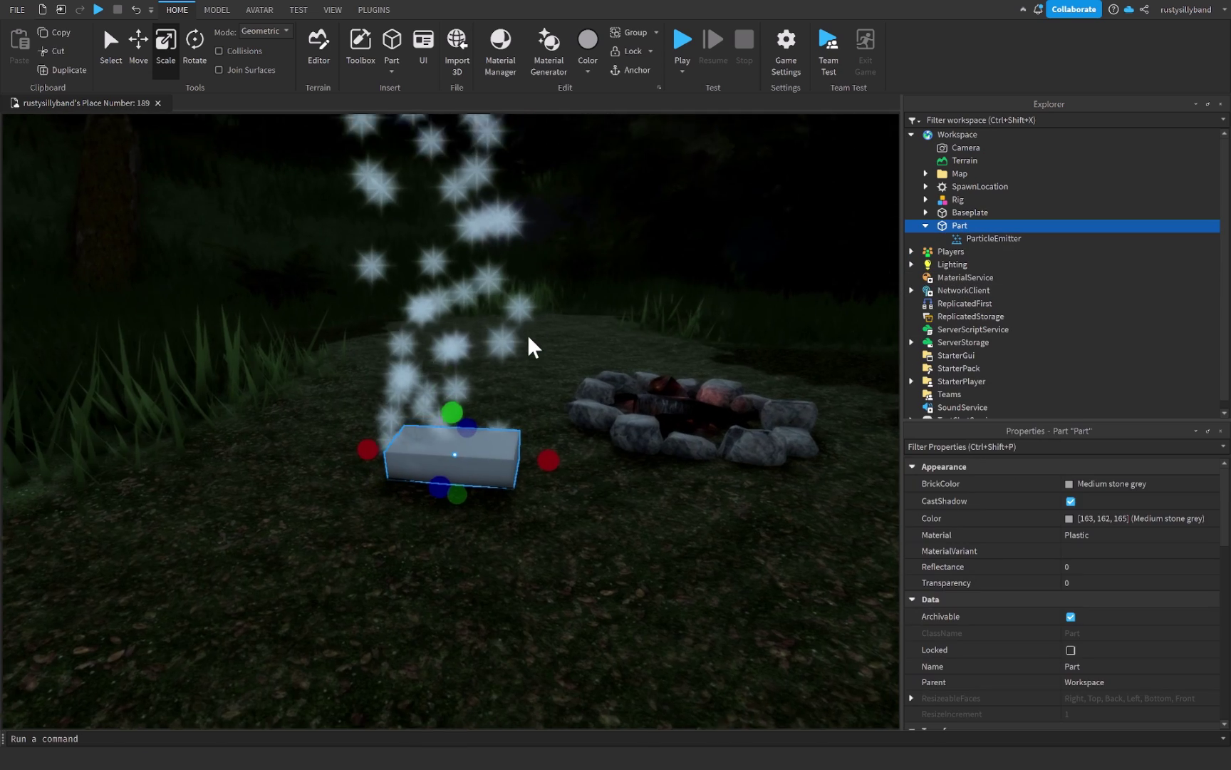
Set the ParticleEmitter's Size to 0.1
{"action": "left_click", "coordinate": [976, 239]}
{"action": "scroll", "coordinate": [1007, 503], "scroll_direction": "down", "scroll_amount": 2}
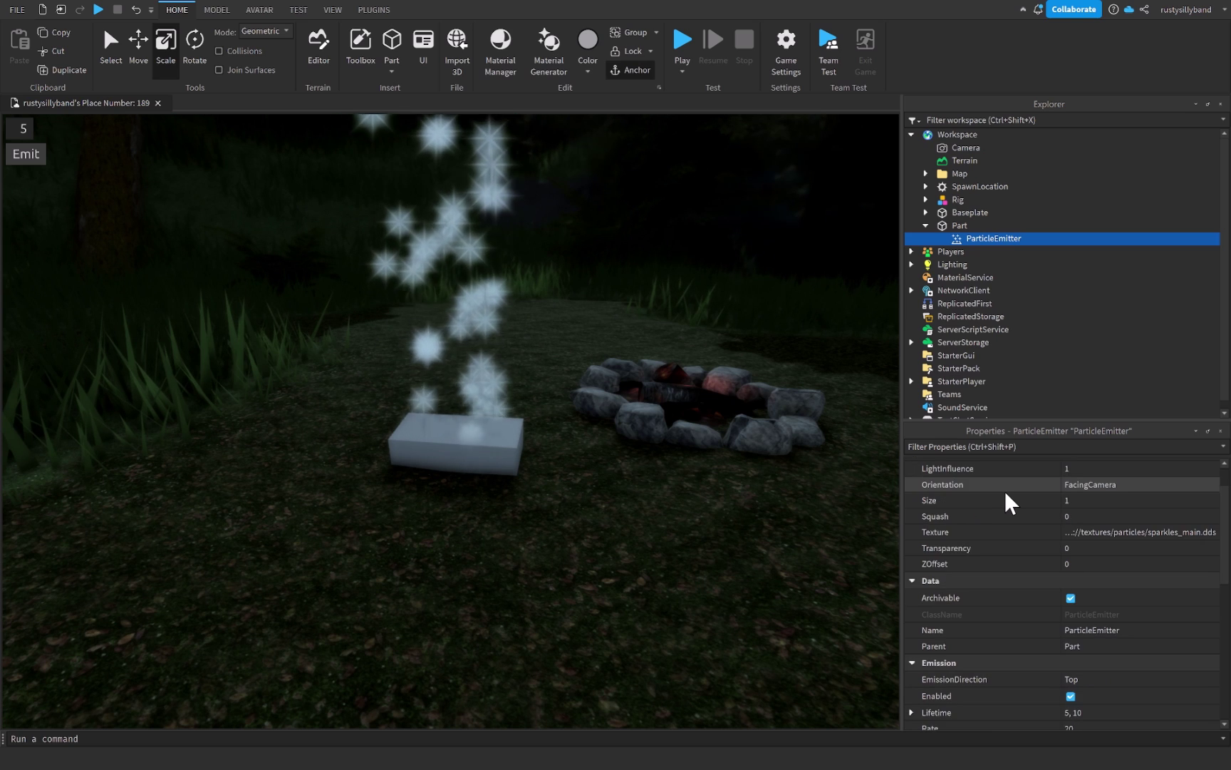
{"action": "scroll", "coordinate": [1007, 502], "scroll_direction": "down", "scroll_amount": 3}
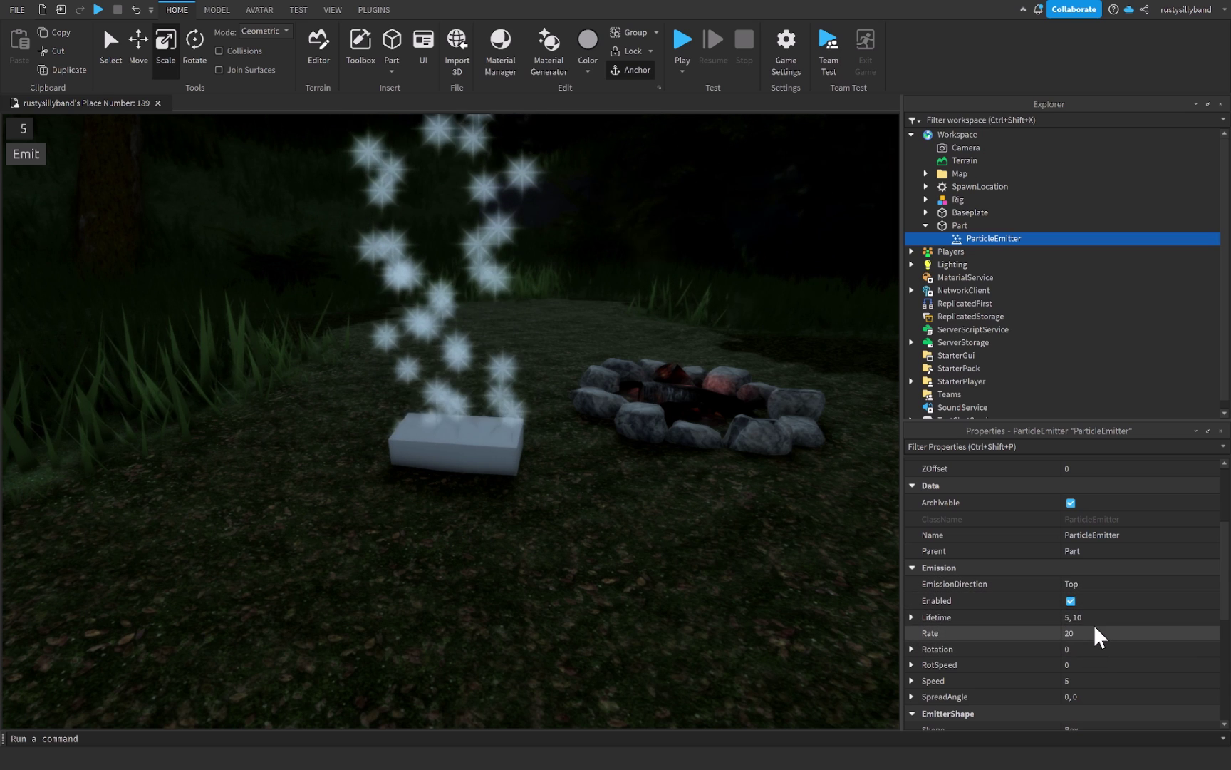
{"action": "scroll", "coordinate": [1098, 617], "scroll_direction": "up", "scroll_amount": 3}
{"action": "left_click", "coordinate": [1104, 547]}
{"action": "type", "text": "0.1"}
{"action": "key", "text": "Return"}
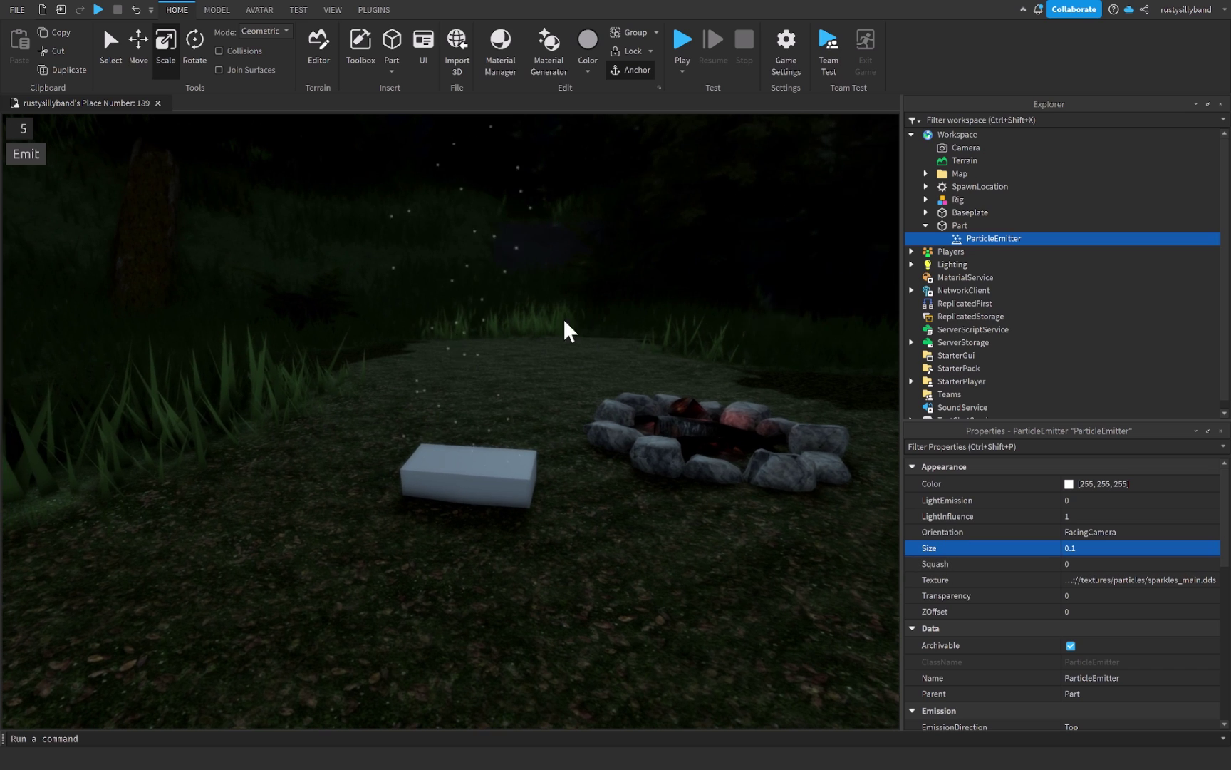
Set the ParticleEmitter's Speed to 1 and its Rate to 5
{"action": "scroll", "coordinate": [1119, 600], "scroll_direction": "down", "scroll_amount": 10}
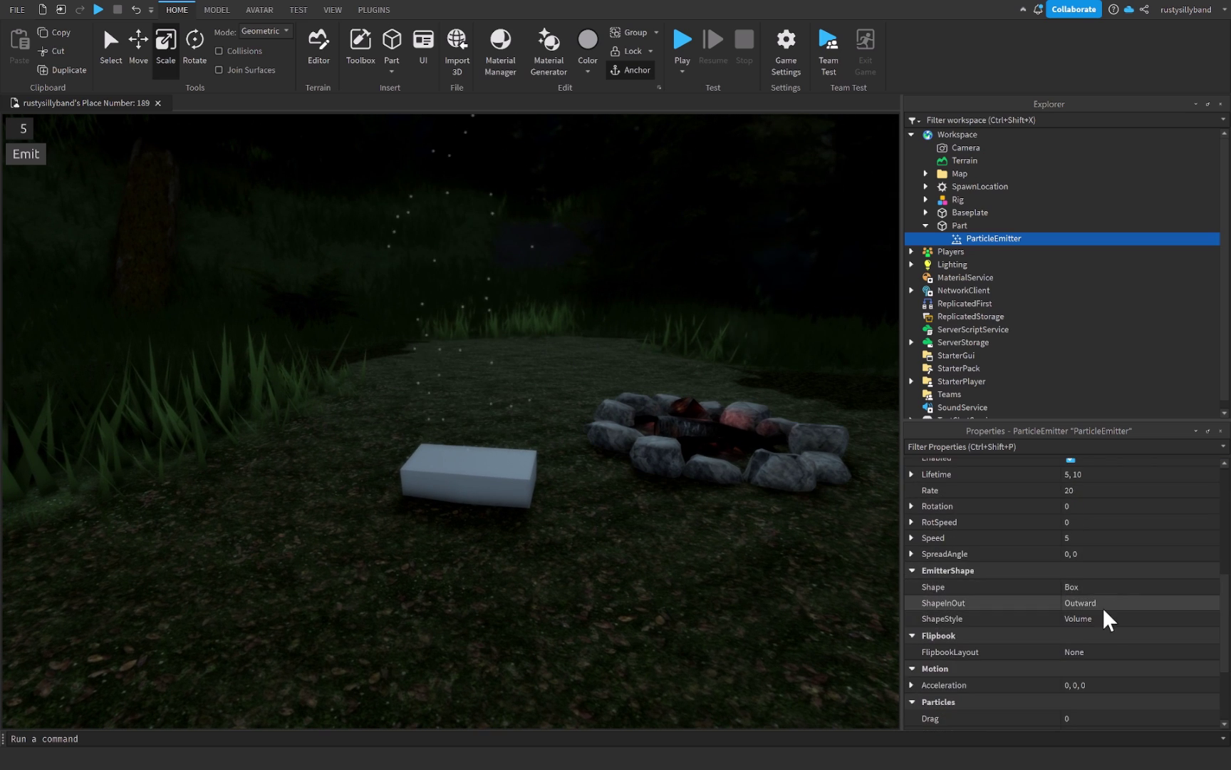
{"action": "scroll", "coordinate": [1100, 641], "scroll_direction": "up", "scroll_amount": 5}
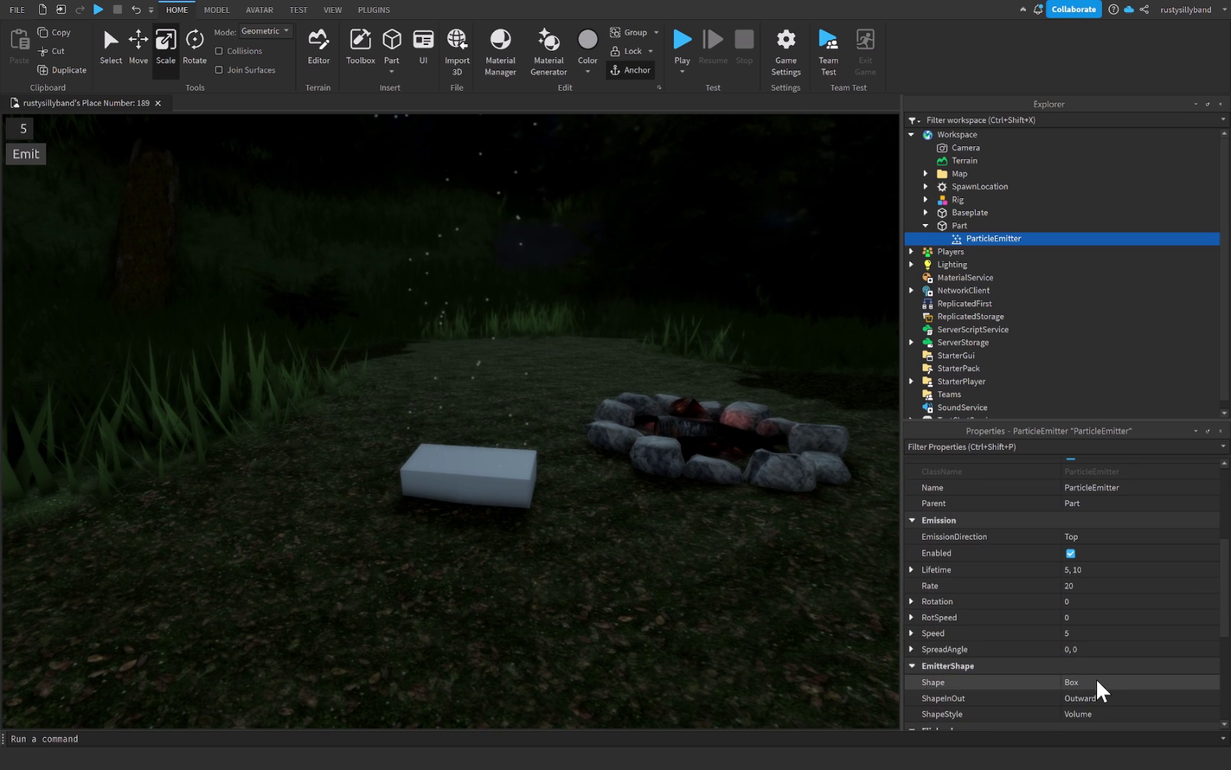
{"action": "left_click", "coordinate": [1101, 633]}
{"action": "type", "text": "1"}
{"action": "key", "text": "Return"}
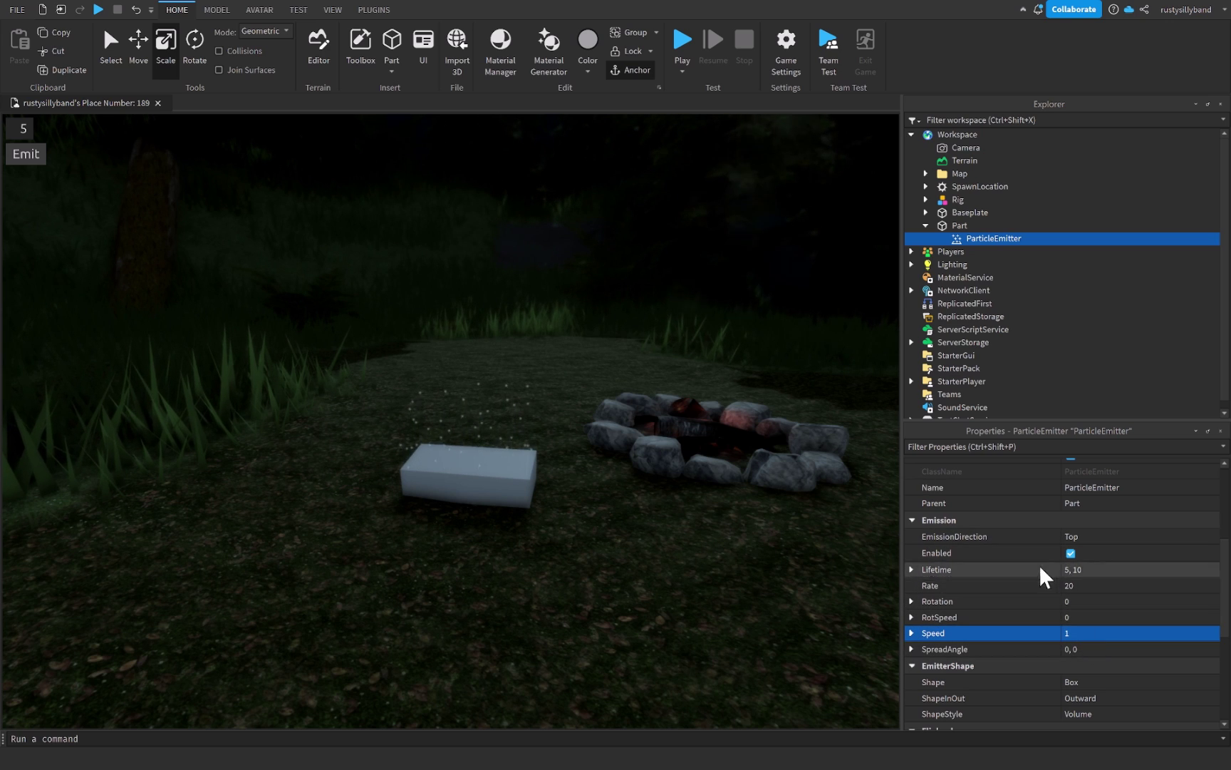
{"action": "left_click", "coordinate": [1090, 585]}
{"action": "type", "text": "5"}
{"action": "key", "text": "Return"}
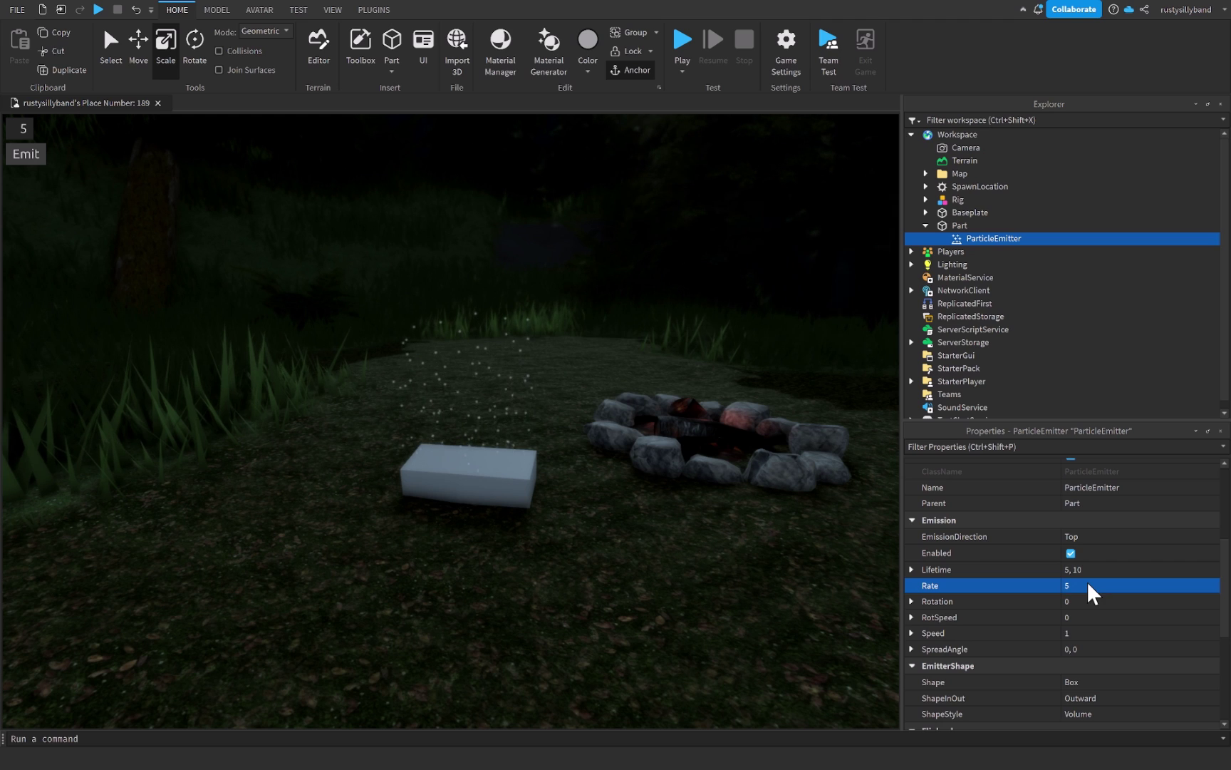
Set the ParticleEmitter's SpreadAngle to 360, 360
{"action": "right_click_drag", "start_coordinate": [636, 372], "coordinate": [625, 378]}
{"action": "left_click", "coordinate": [1079, 635]}
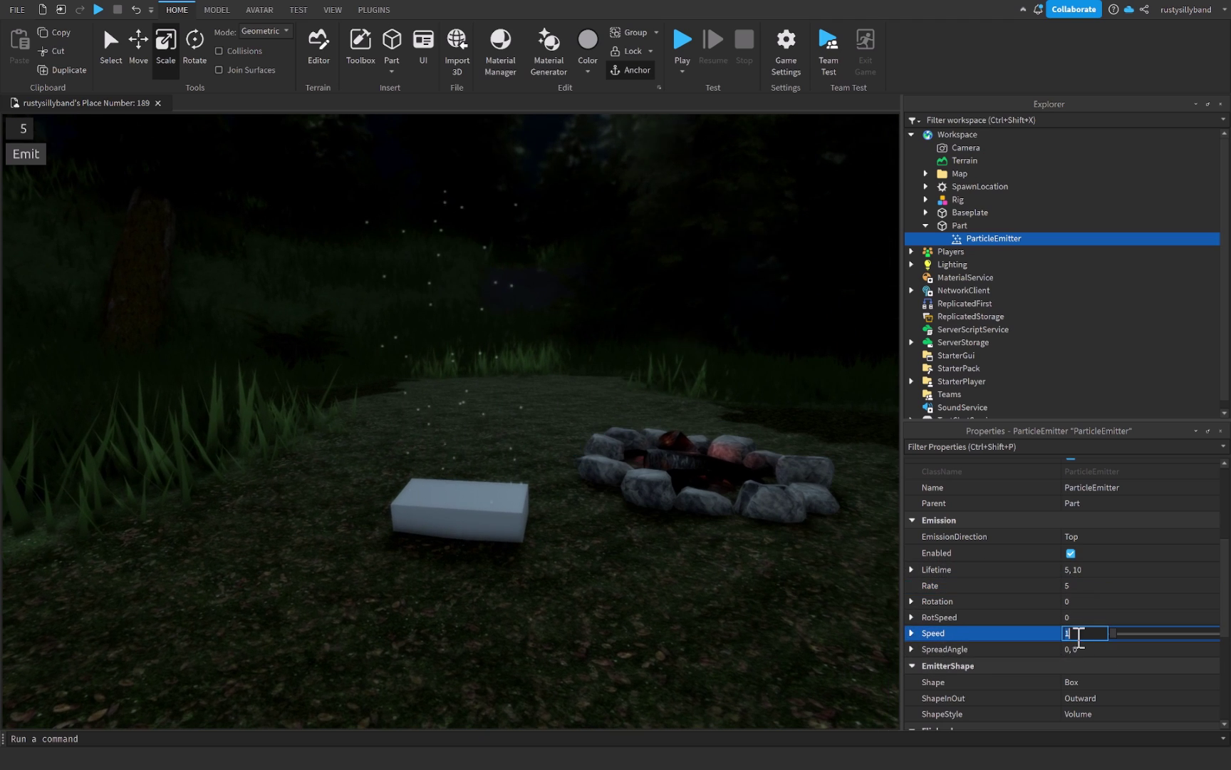
{"action": "left_click", "coordinate": [1084, 648]}
{"action": "key", "text": "Return"}
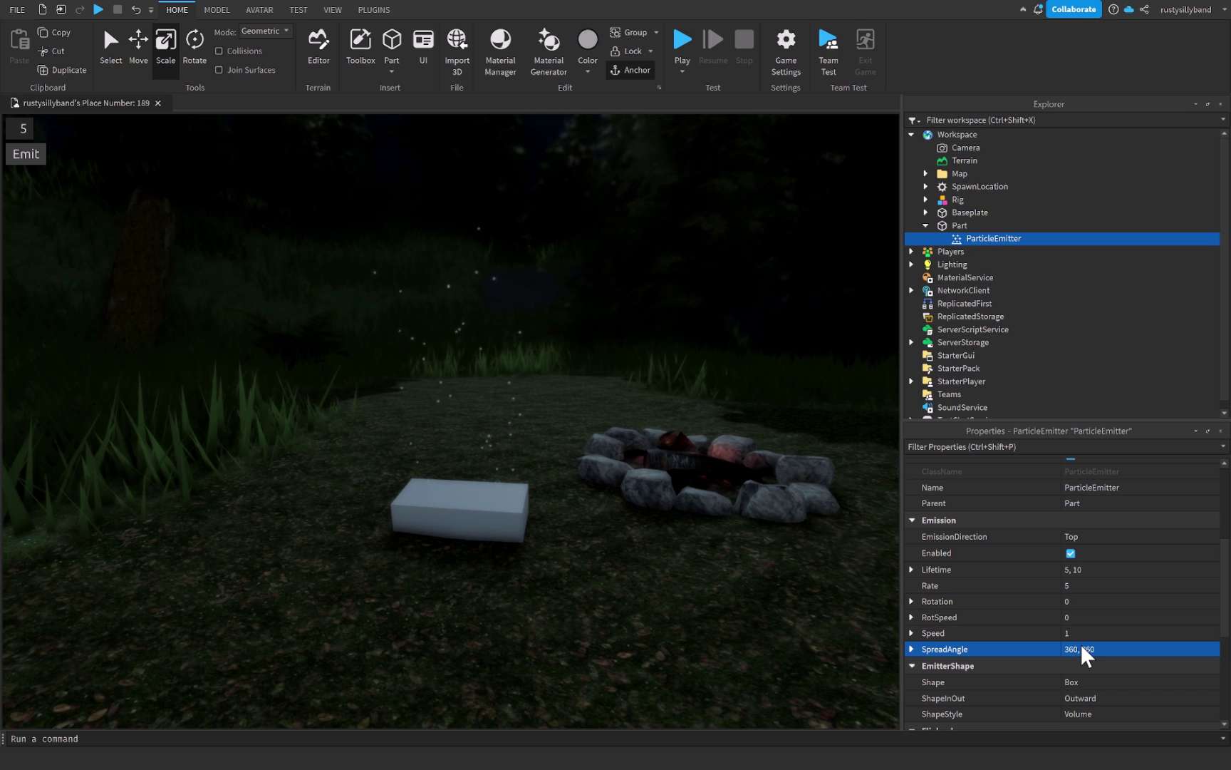
Raise the block part beside the campfire by about 4 studs above the ground
{"action": "left_click", "coordinate": [455, 507]}
{"action": "key", "text": "ctrl+2"}
{"action": "left_click_drag", "start_coordinate": [464, 425], "coordinate": [467, 299]}
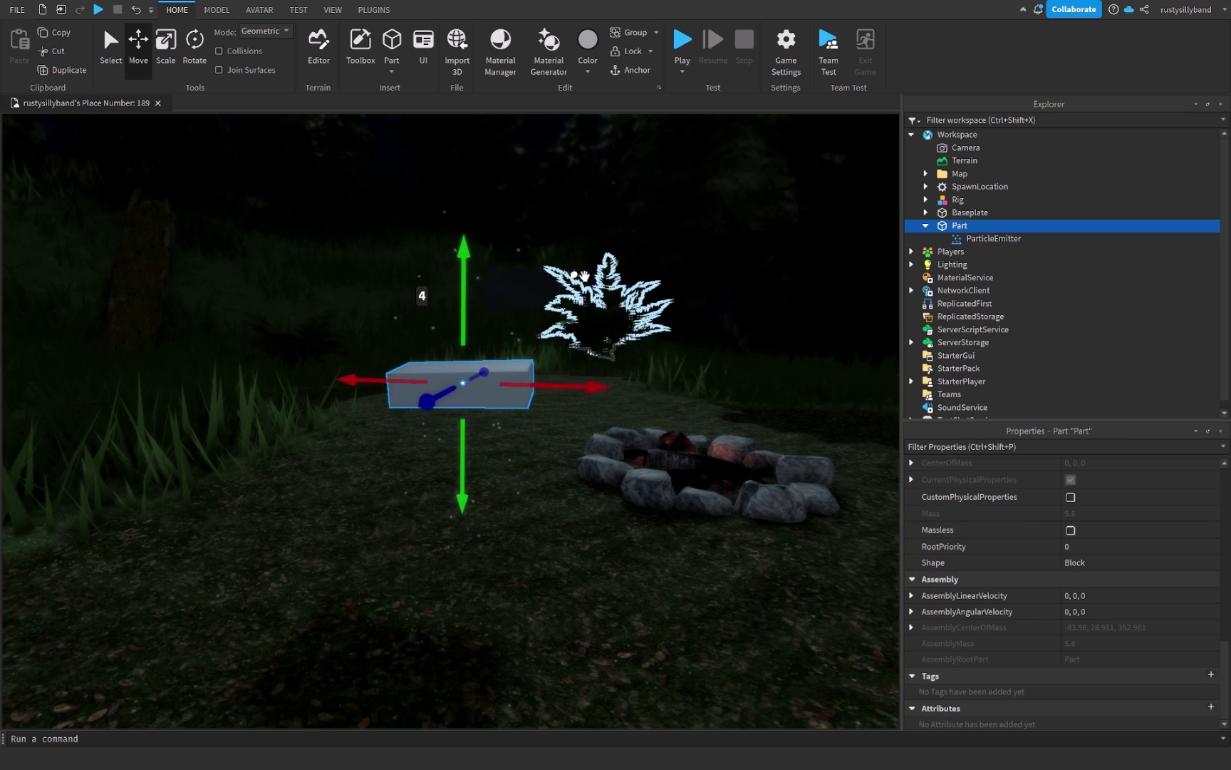
{"action": "left_click", "coordinate": [569, 277]}
{"action": "key", "text": "Delete"}
{"action": "scroll", "coordinate": [437, 396], "scroll_direction": "up", "scroll_amount": 2}
{"action": "left_click", "coordinate": [463, 404]}
{"action": "scroll", "coordinate": [935, 235], "scroll_direction": "up", "scroll_amount": 3}
Delete the ParticleEmitter from the floating block part
{"action": "left_click", "coordinate": [955, 199]}
{"action": "left_click", "coordinate": [927, 160]}
{"action": "left_click", "coordinate": [969, 238]}
{"action": "key", "text": "Delete"}
Add a Fire object to the block part and view its flames from near and far
{"action": "left_click", "coordinate": [964, 222]}
{"action": "left_click", "coordinate": [978, 225]}
{"action": "type", "text": "fr"}
{"action": "key", "text": "BackSpace"}
{"action": "type", "text": "ire"}
{"action": "left_click", "coordinate": [949, 265]}
{"action": "scroll", "coordinate": [589, 346], "scroll_direction": "down", "scroll_amount": 4}
{"action": "mouse_move", "coordinate": [588, 347]}
{"action": "right_mouse_down"}
{"action": "mouse_move", "coordinate": [541, 378]}
{"action": "mouse_move", "coordinate": [536, 399]}
{"action": "mouse_move", "coordinate": [500, 410]}
{"action": "right_mouse_up"}
{"action": "scroll", "coordinate": [589, 345], "scroll_direction": "up", "scroll_amount": 3}
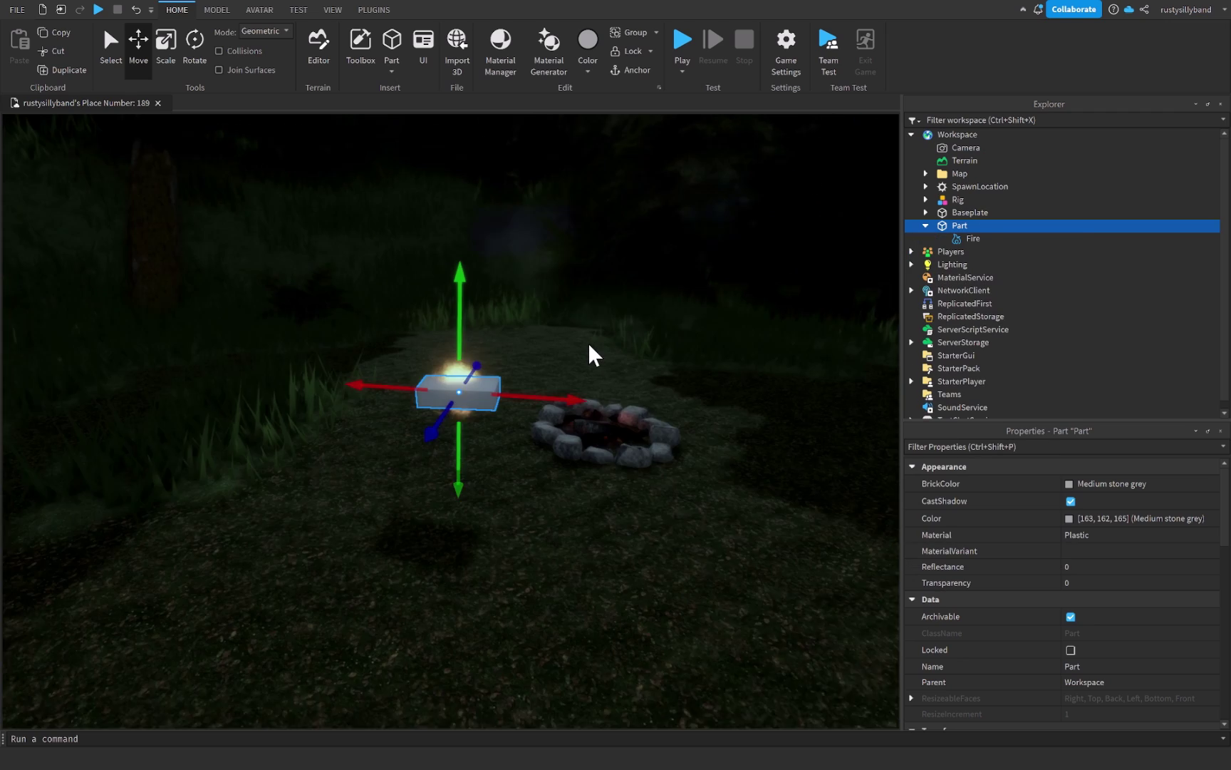
{"action": "scroll", "coordinate": [536, 399], "scroll_direction": "down", "scroll_amount": 4}
{"action": "scroll", "coordinate": [536, 399], "scroll_direction": "up", "scroll_amount": 5}
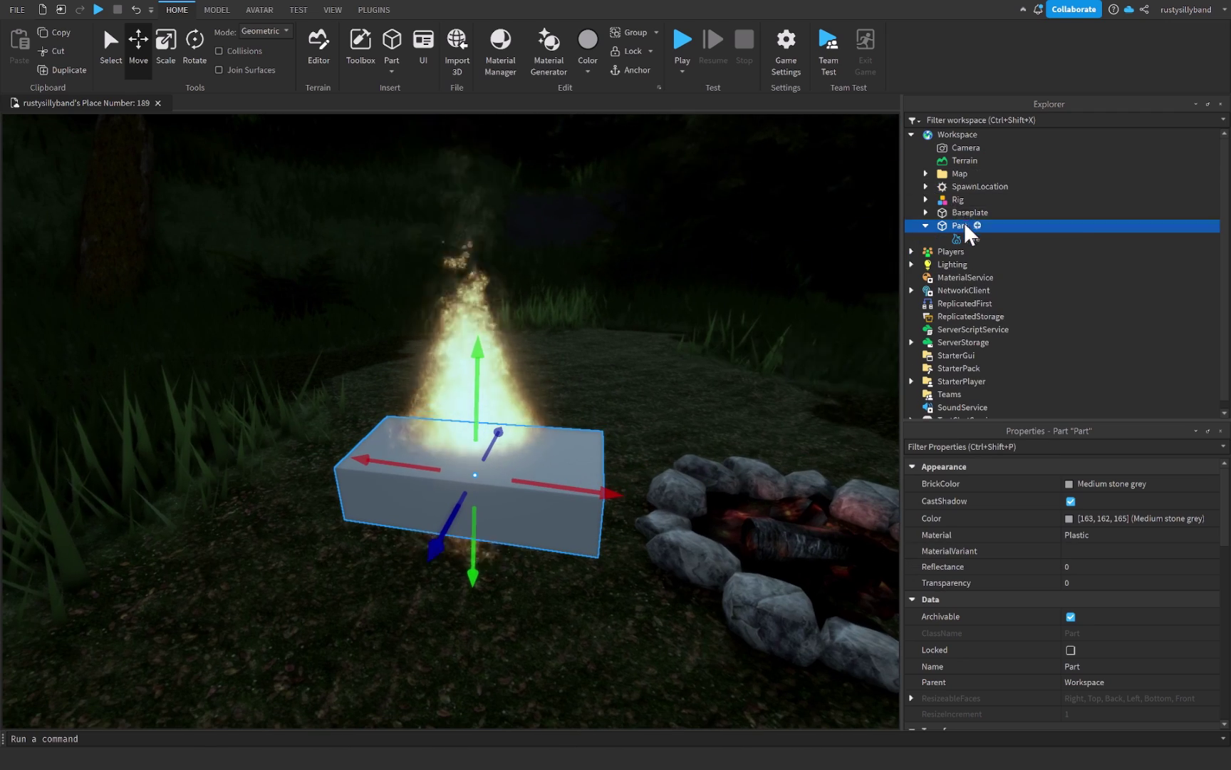
Replace the block part's Fire object with a Smoke object and view the smoke from several distances
{"action": "left_click", "coordinate": [956, 238]}
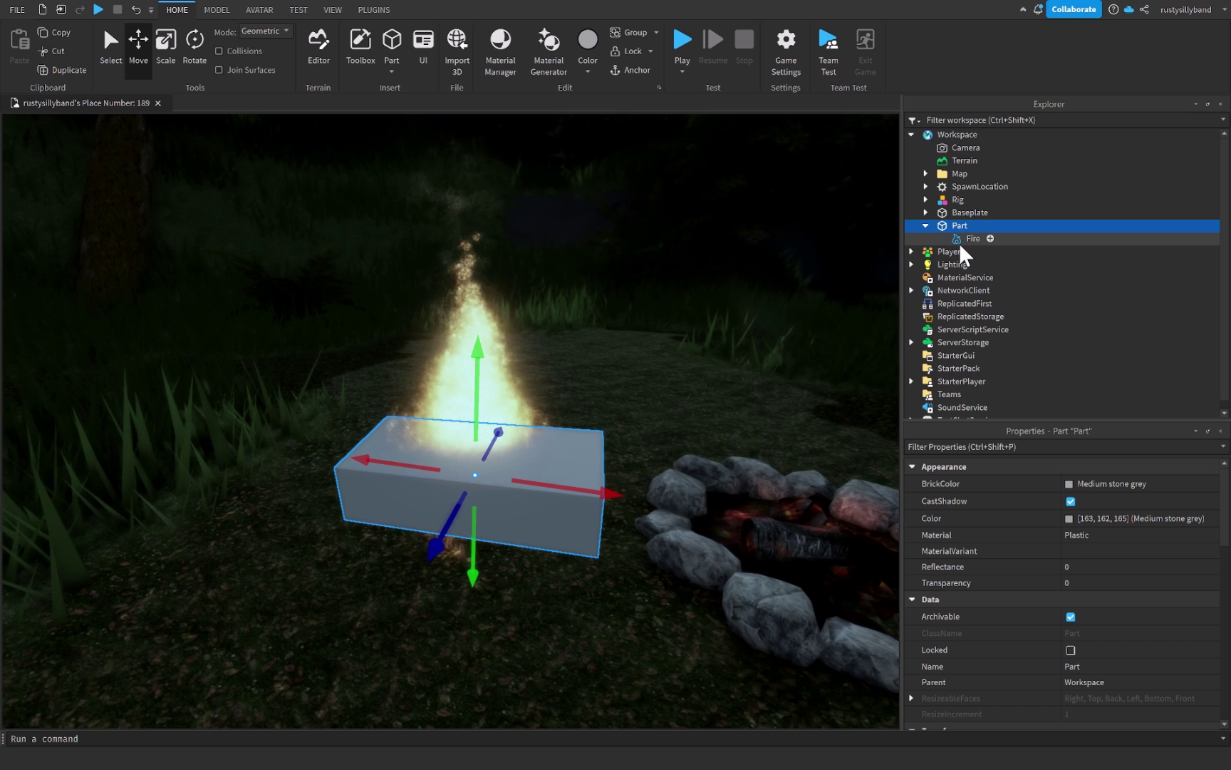
{"action": "key", "text": "Delete"}
{"action": "left_click", "coordinate": [977, 225]}
{"action": "type", "text": "smoke"}
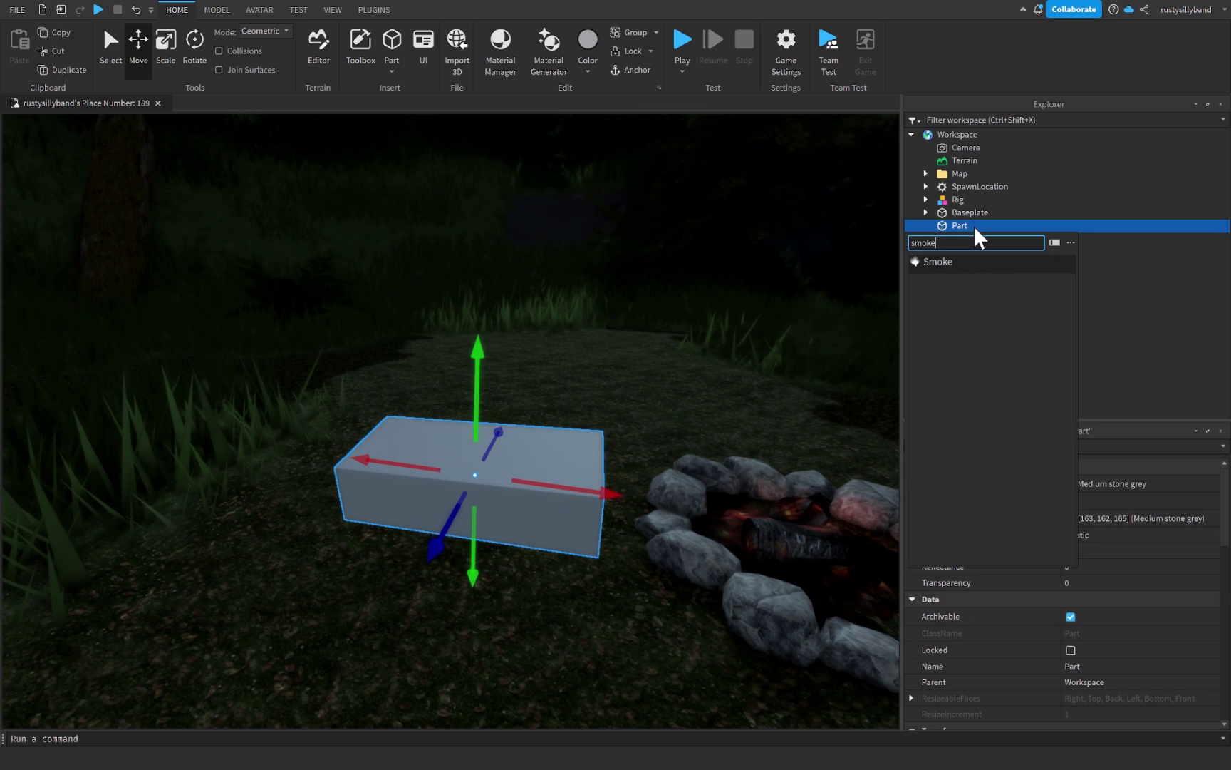
{"action": "left_click", "coordinate": [960, 268]}
{"action": "left_click", "coordinate": [647, 352]}
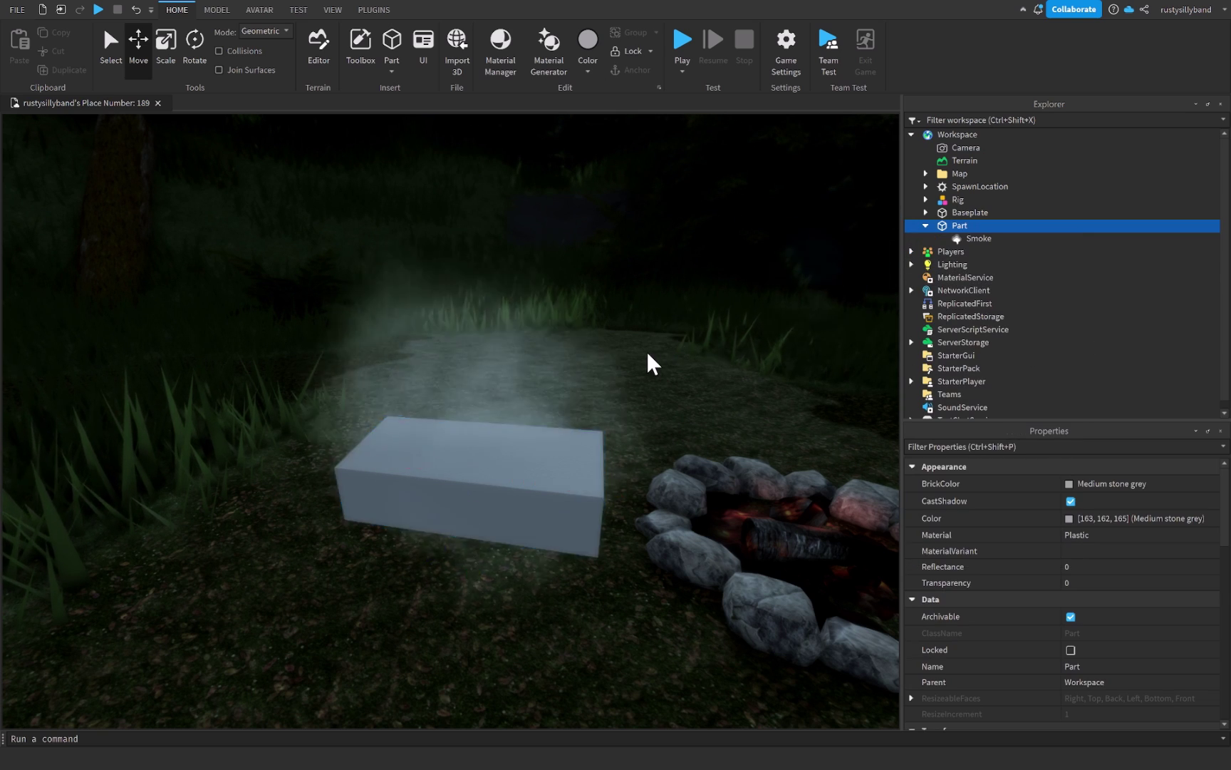
{"action": "scroll", "coordinate": [642, 356], "scroll_direction": "down", "scroll_amount": 4}
{"action": "scroll", "coordinate": [594, 376], "scroll_direction": "up", "scroll_amount": 3}
{"action": "scroll", "coordinate": [538, 434], "scroll_direction": "down", "scroll_amount": 5}
{"action": "scroll", "coordinate": [481, 435], "scroll_direction": "up", "scroll_amount": 5}
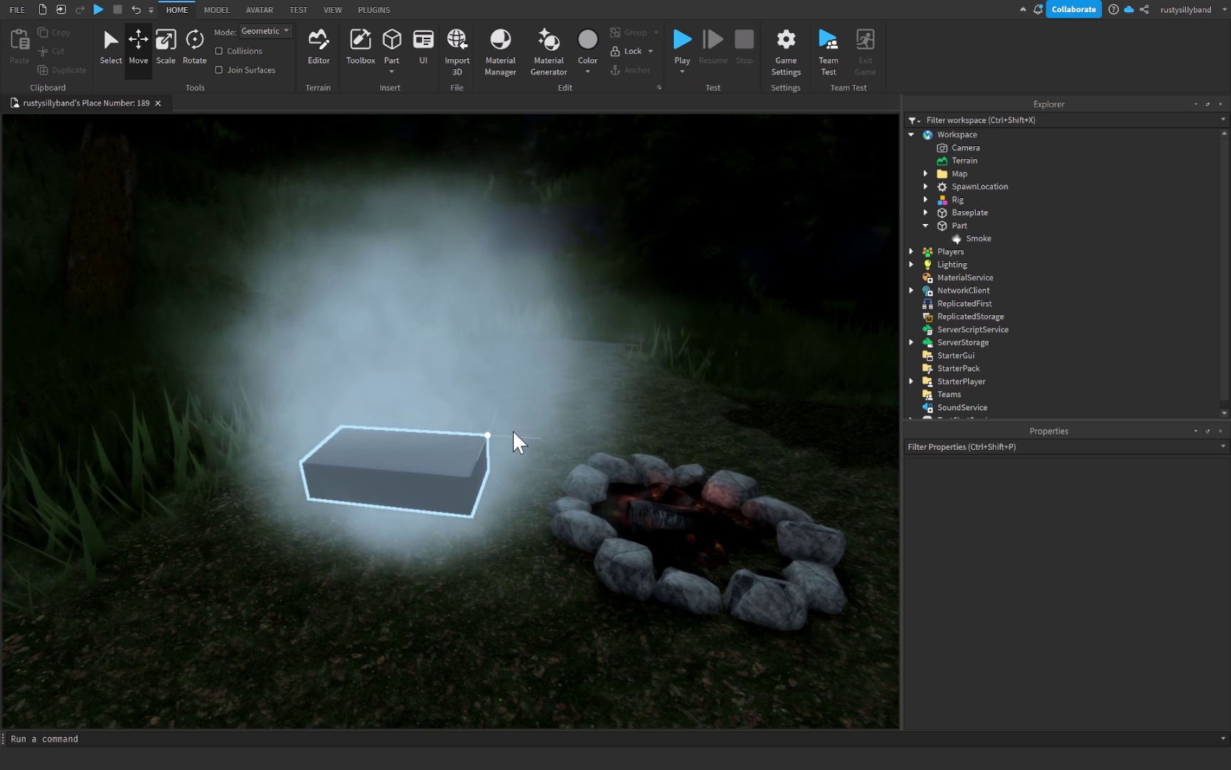
Inspect the Smoke object's properties and delete it from the block part
{"action": "left_click", "coordinate": [982, 239]}
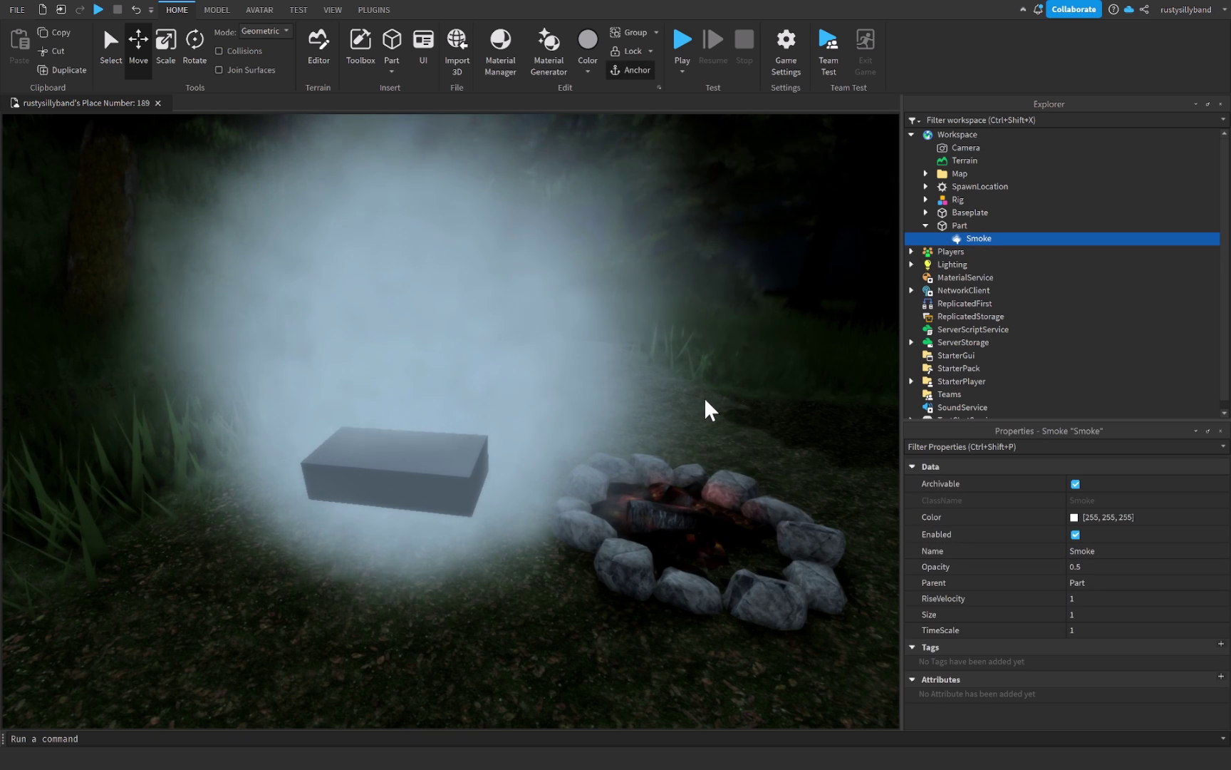
{"action": "scroll", "coordinate": [706, 407], "scroll_direction": "down", "scroll_amount": 3}
{"action": "key", "text": "Delete"}
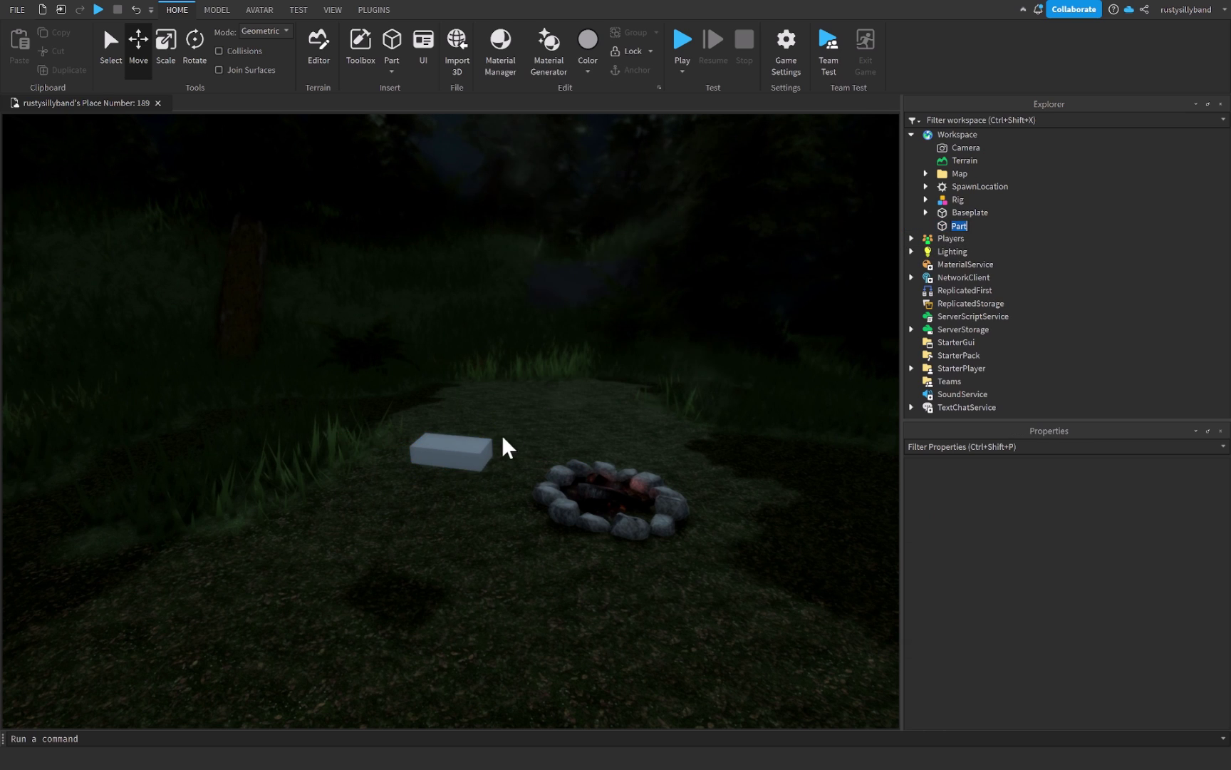
{"action": "scroll", "coordinate": [516, 414], "scroll_direction": "up", "scroll_amount": 3}
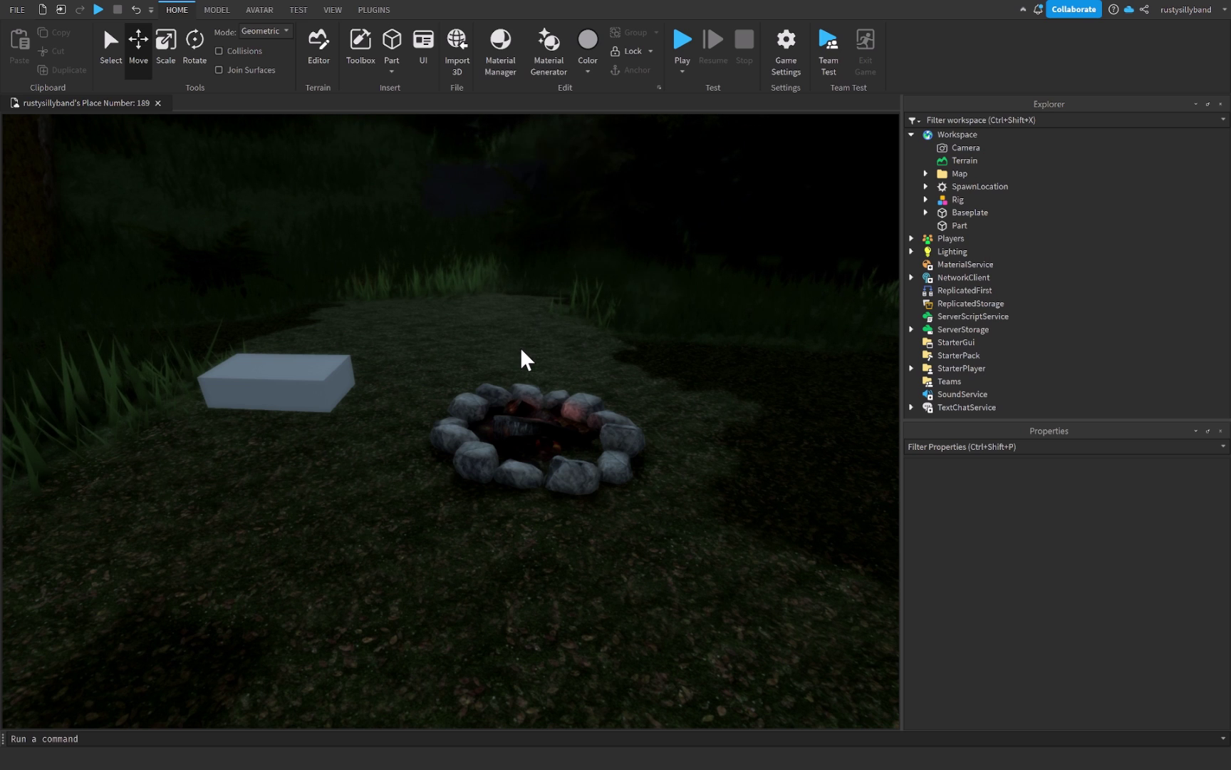
{"action": "scroll", "coordinate": [481, 342], "scroll_direction": "down", "scroll_amount": 5}
{"action": "scroll", "coordinate": [380, 318], "scroll_direction": "up", "scroll_amount": 3}
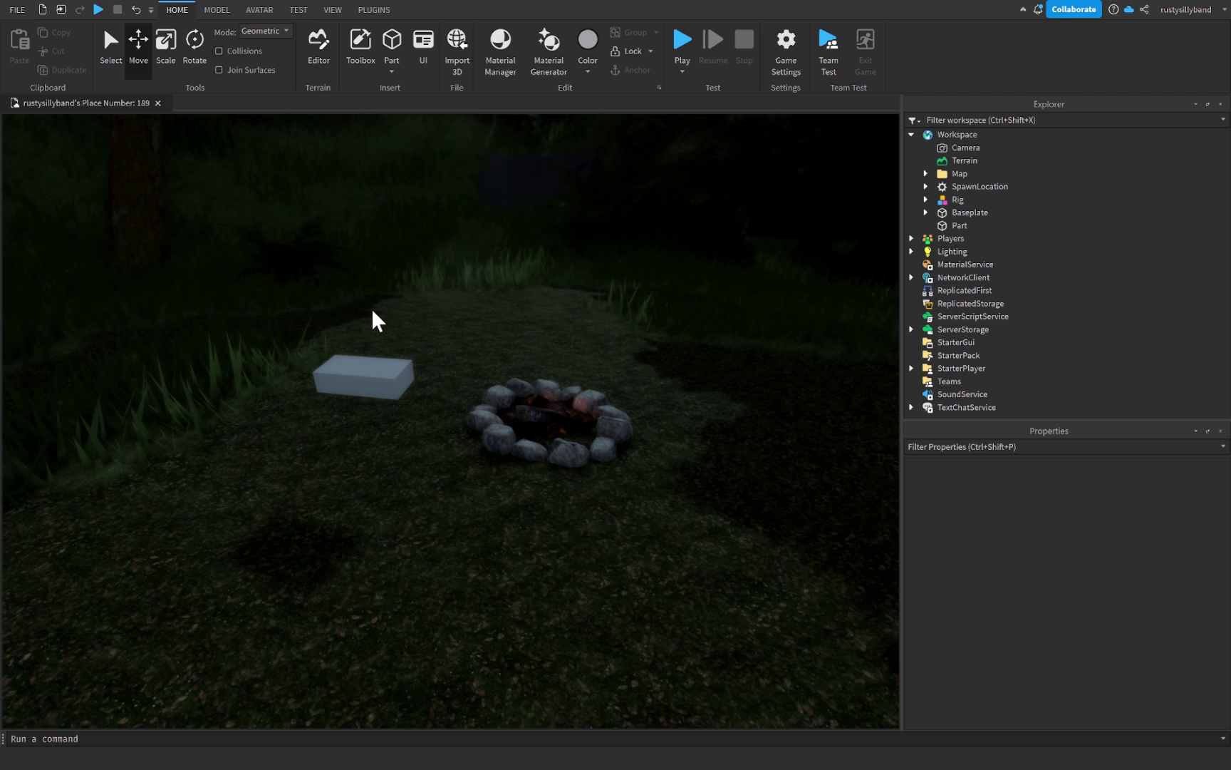
{"action": "right_click_drag", "start_coordinate": [372, 310], "coordinate": [415, 380]}
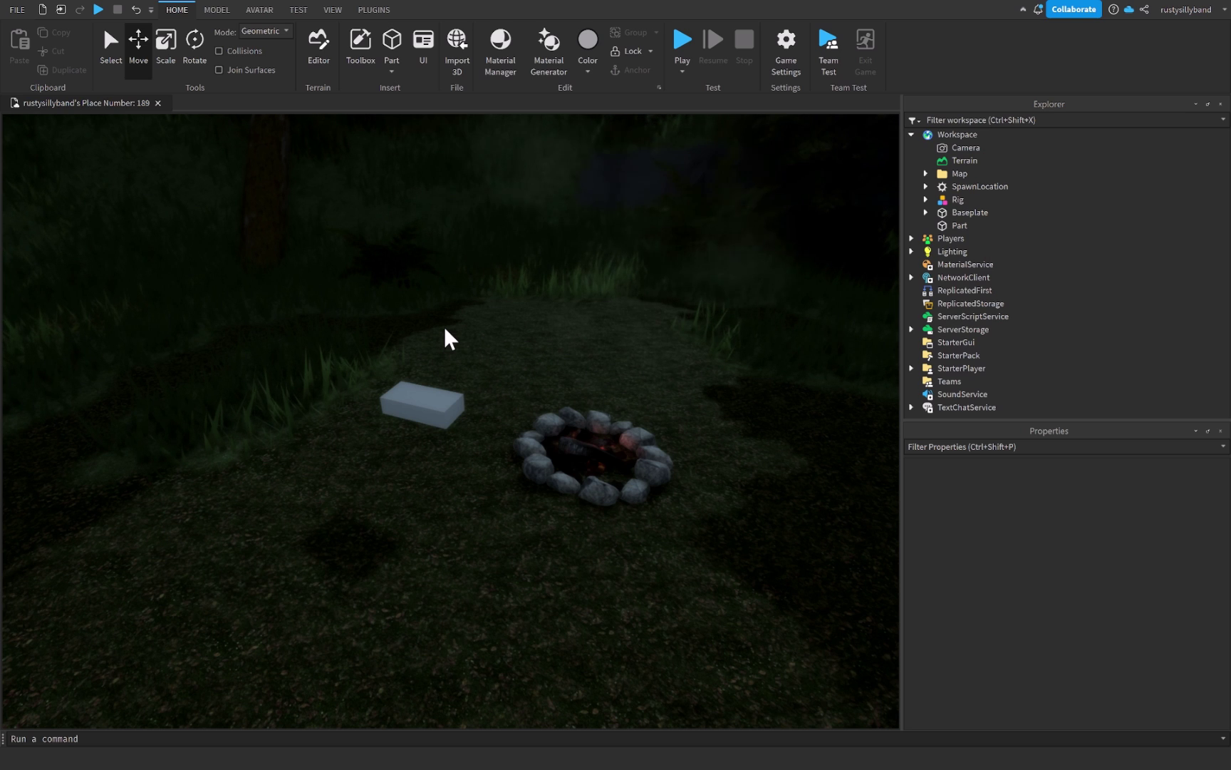
{"action": "key", "text": "d"}
{"action": "right_click_drag", "start_coordinate": [459, 322], "coordinate": [335, 285]}
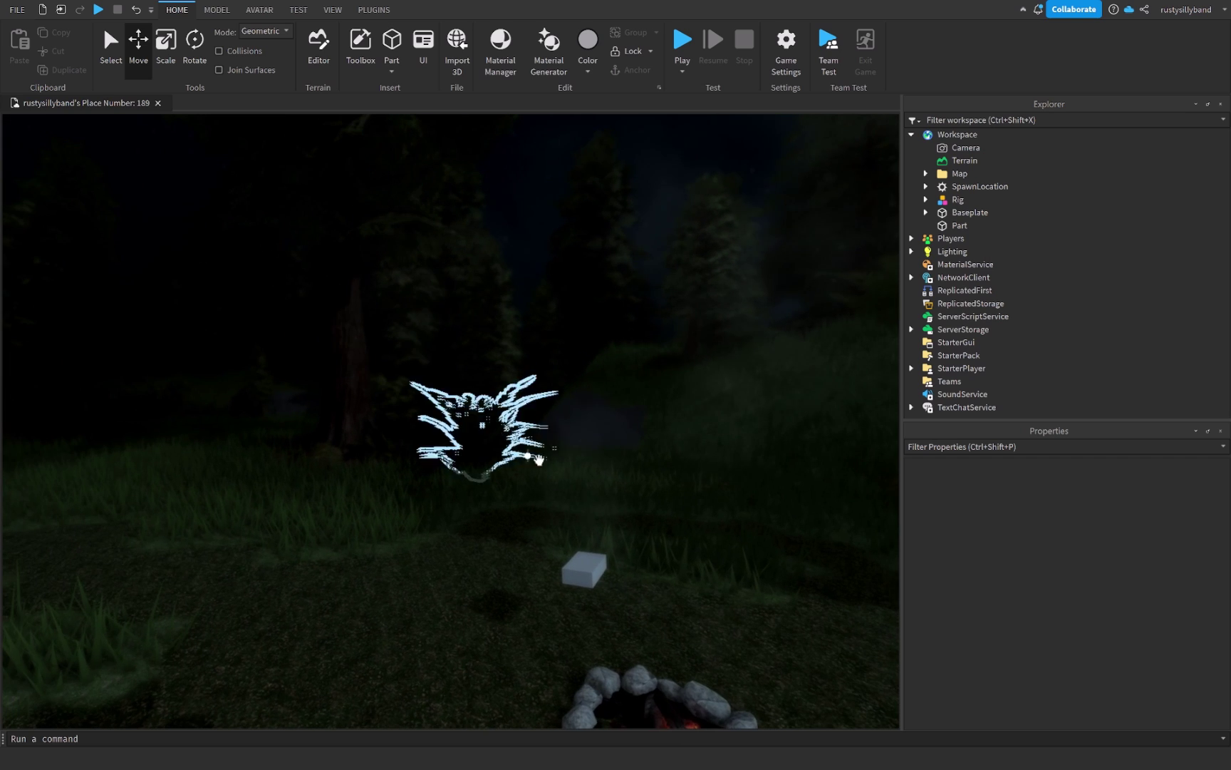
{"action": "right_click_drag", "start_coordinate": [470, 442], "coordinate": [501, 496]}
{"action": "key", "text": "d"}
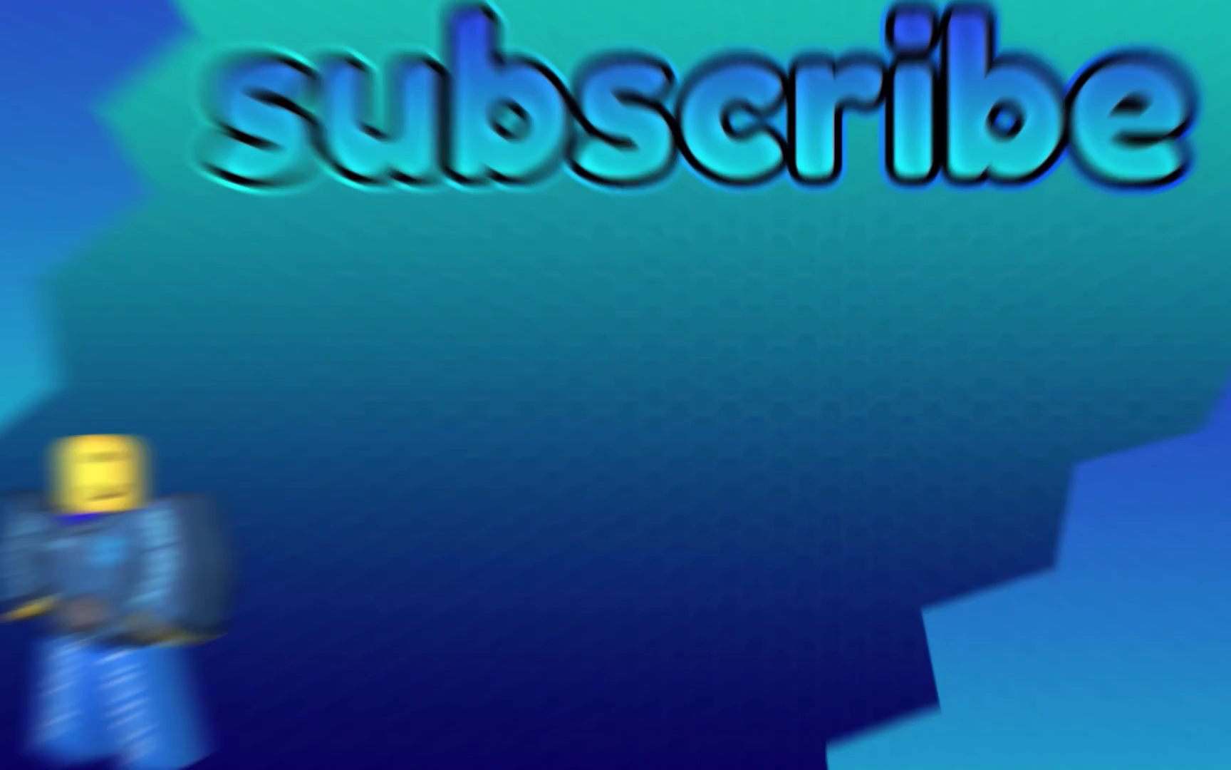